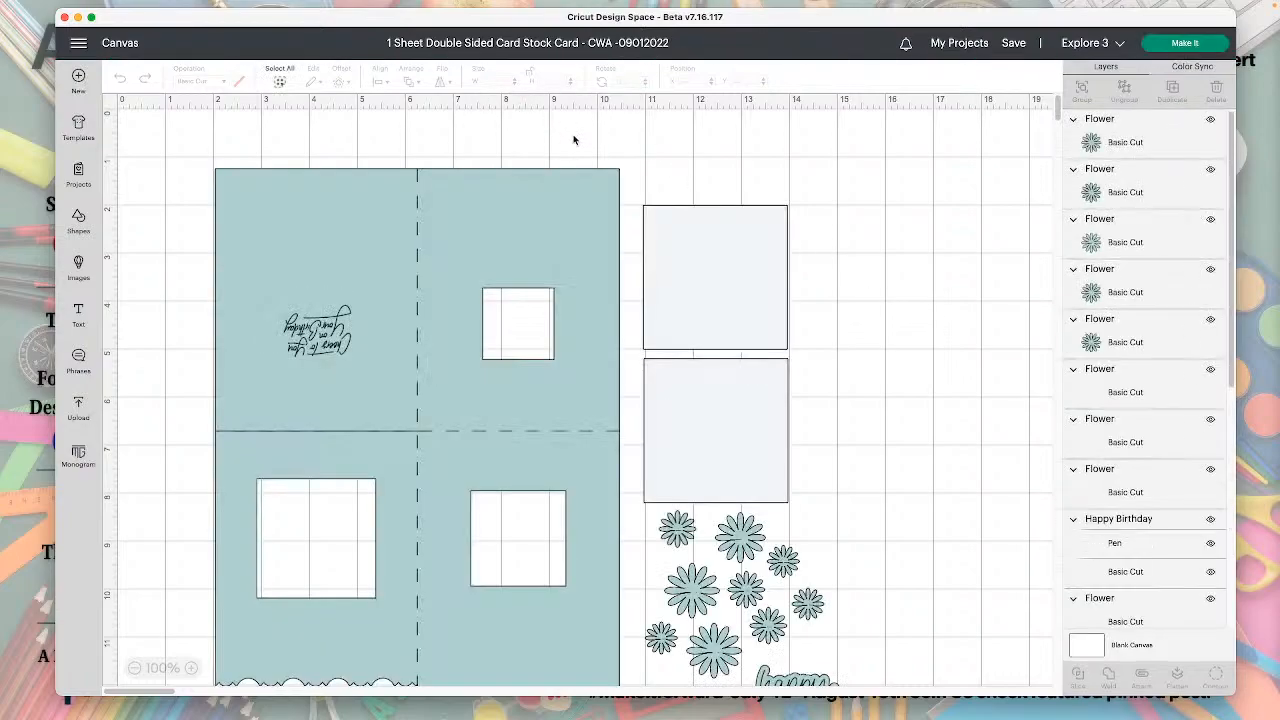
Detach the attached pair of 3-inch squares beside the card base into two separate squares.
scroll(742, 381, down, 4)
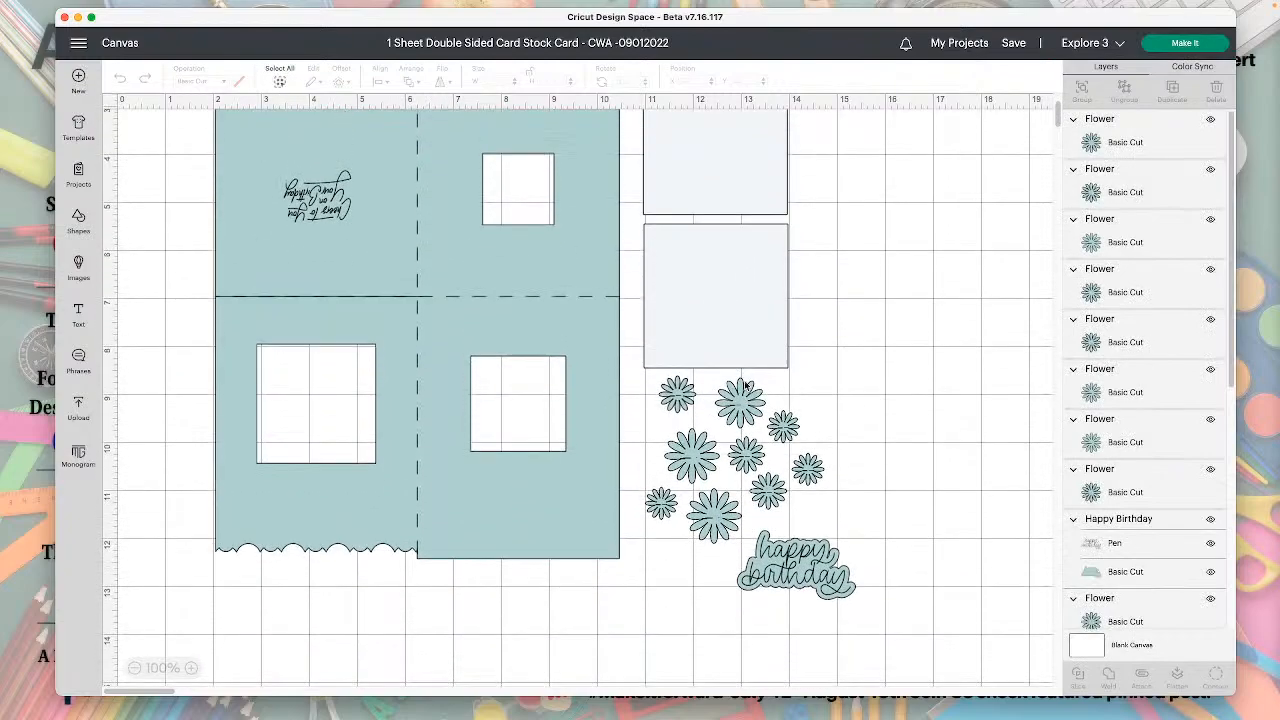
scroll(538, 316, up, 3)
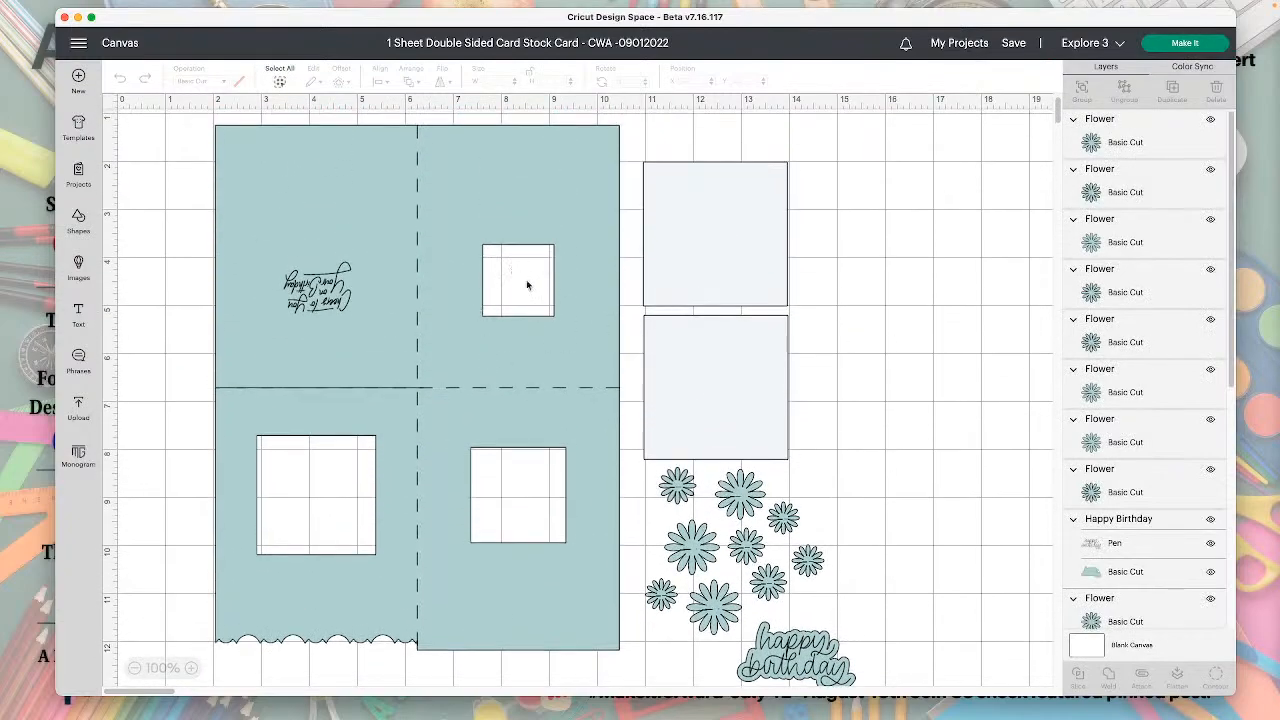
click(758, 263)
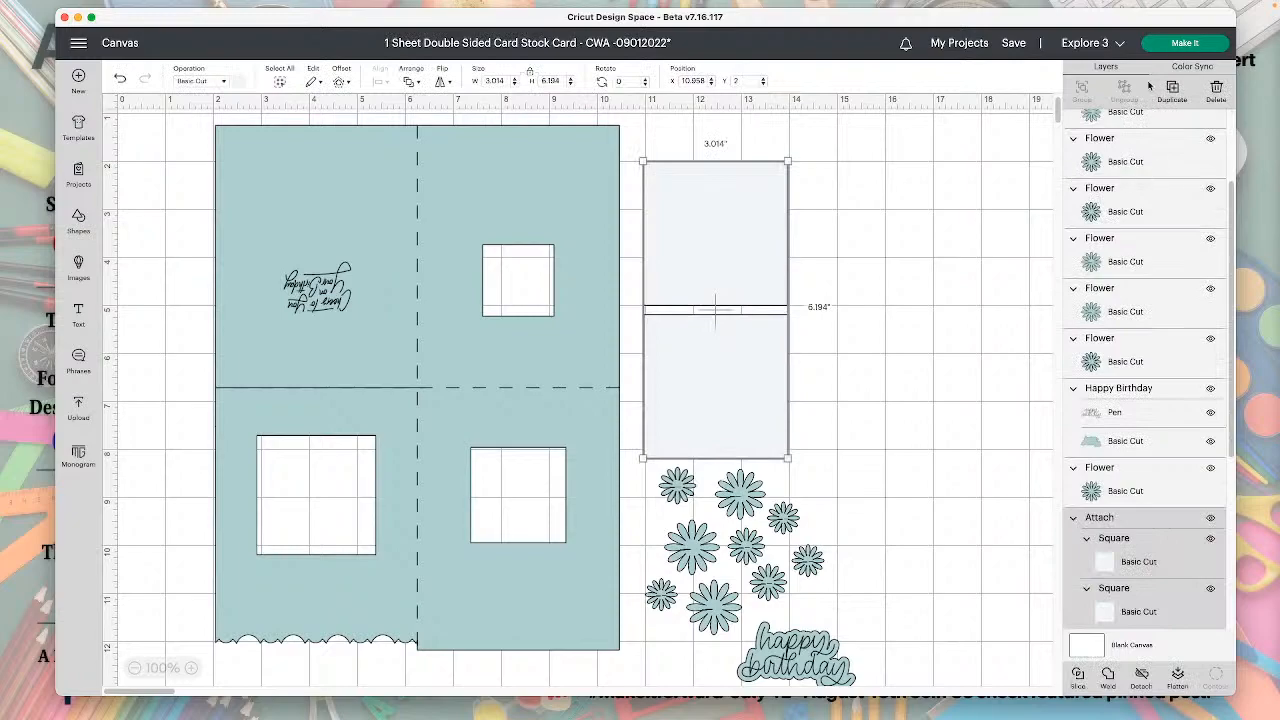
click(1116, 558)
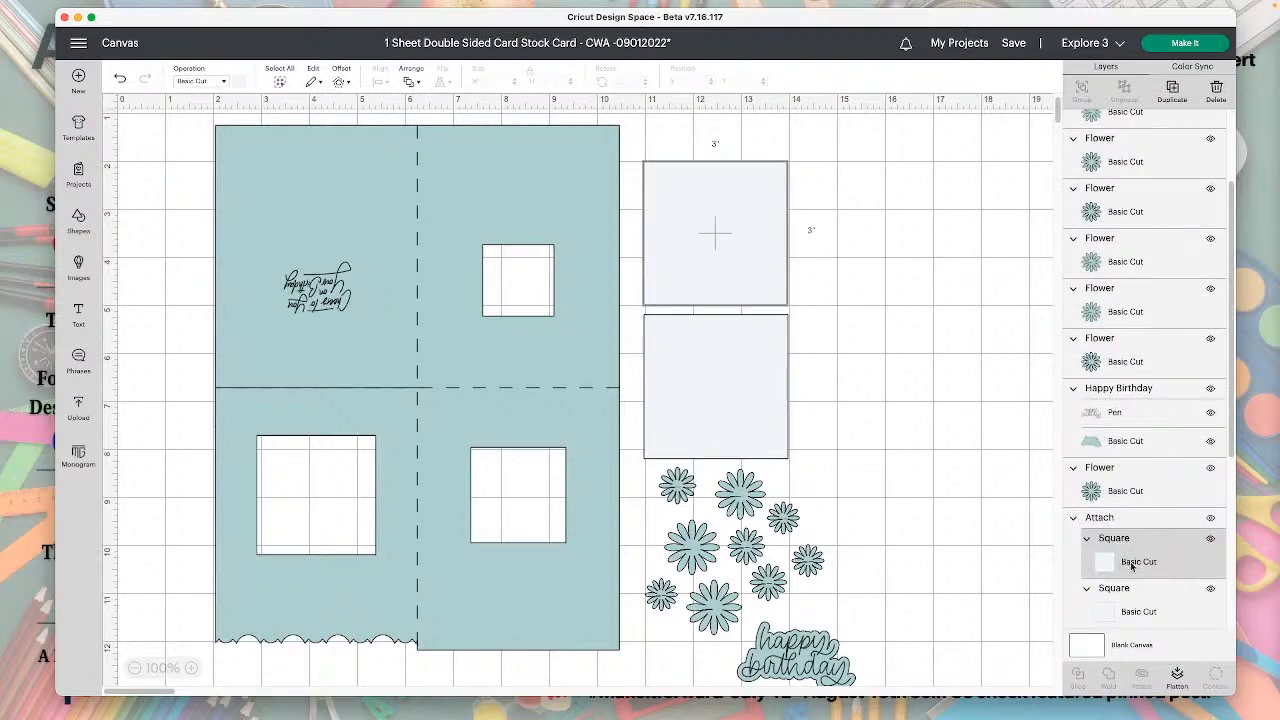
click(1122, 519)
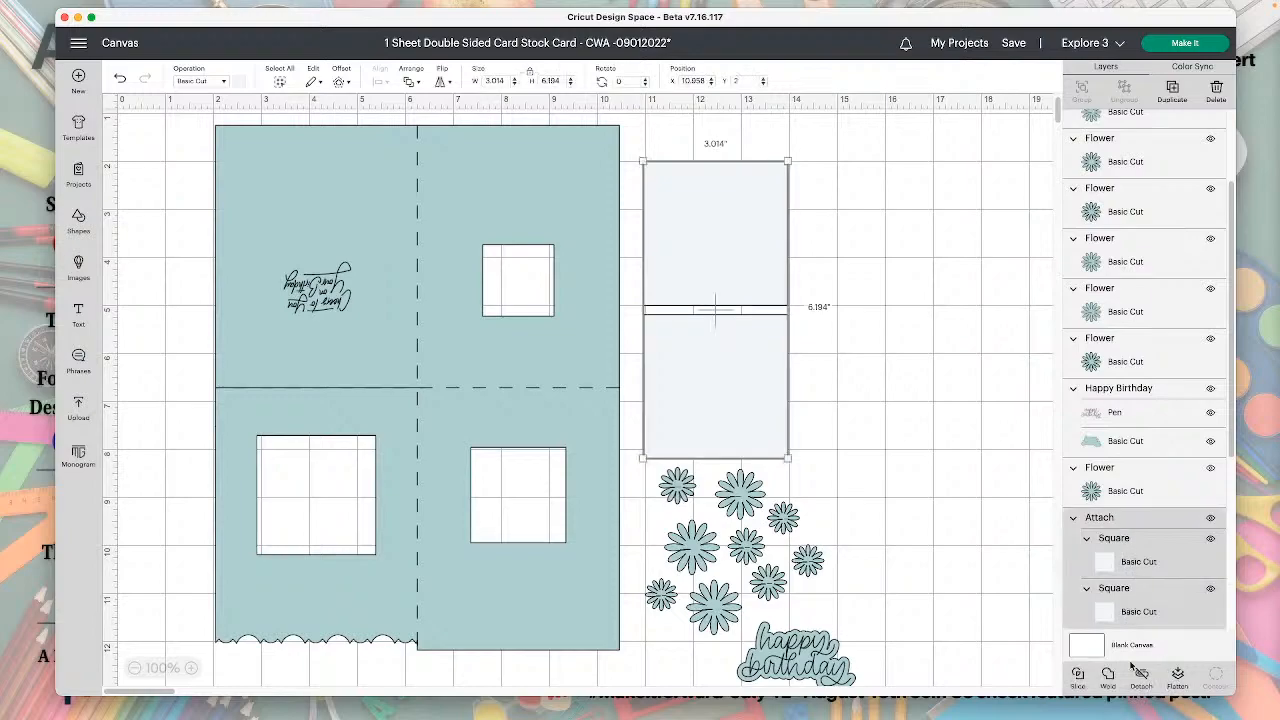
click(1141, 675)
Move the two 3-inch squares farther from the card base and stack them with a gap, at about X 14.3.
click(776, 261)
mouse_move(755, 244)
mouse_down()
mouse_move(372, 447)
mouse_move(355, 514)
mouse_move(737, 350)
mouse_move(749, 233)
mouse_up()
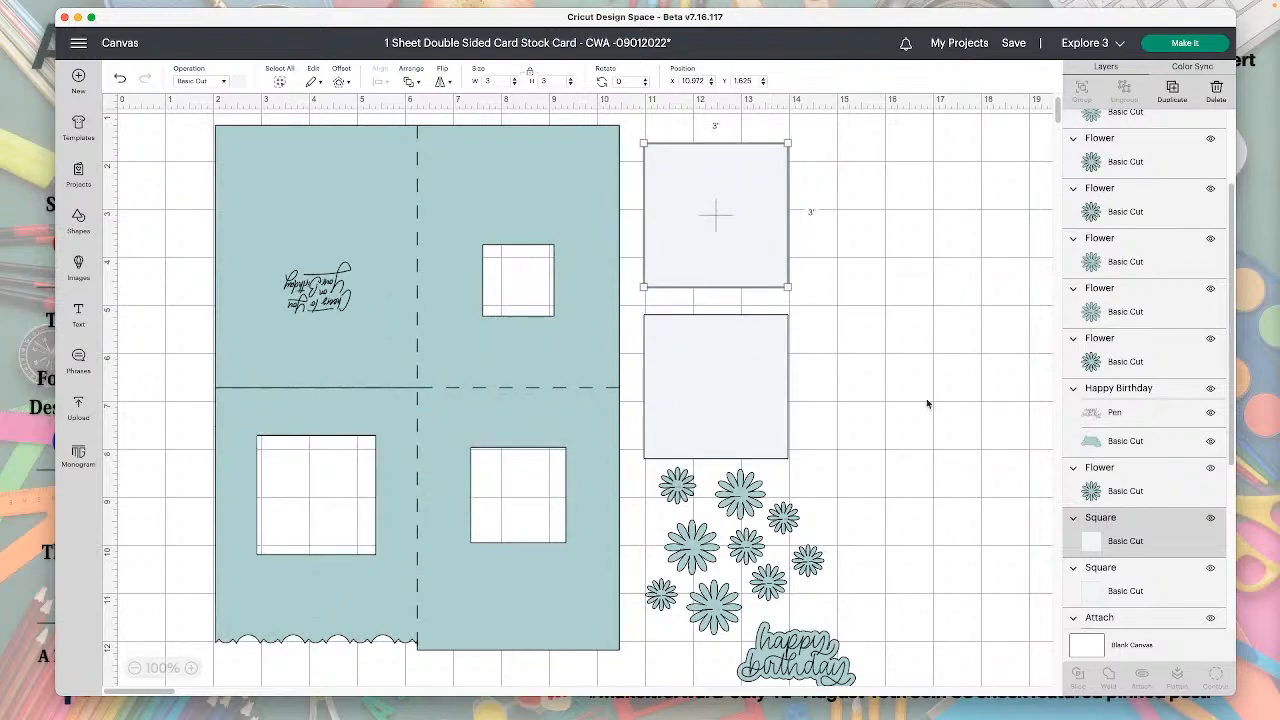
drag(724, 355, 882, 187)
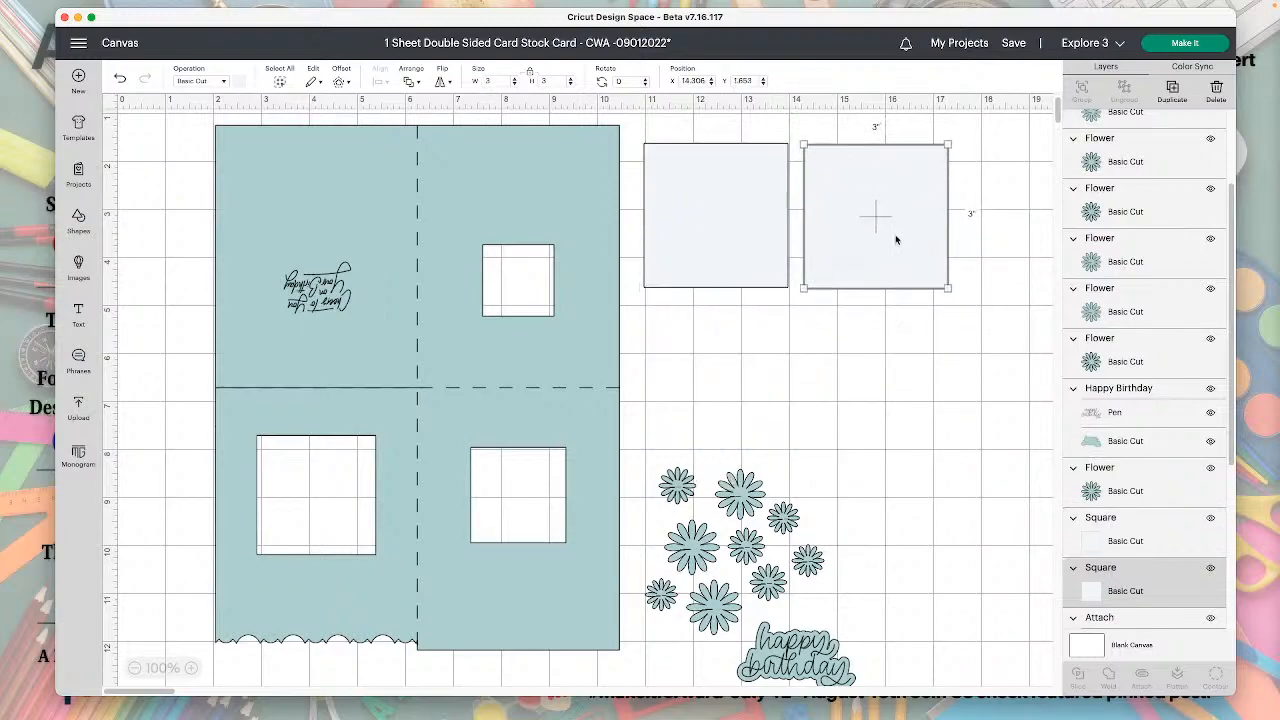
drag(697, 252, 859, 427)
Rearrange the scattered flowers into a vertical column between the card base and the two squares.
drag(685, 508, 656, 185)
drag(747, 517, 710, 350)
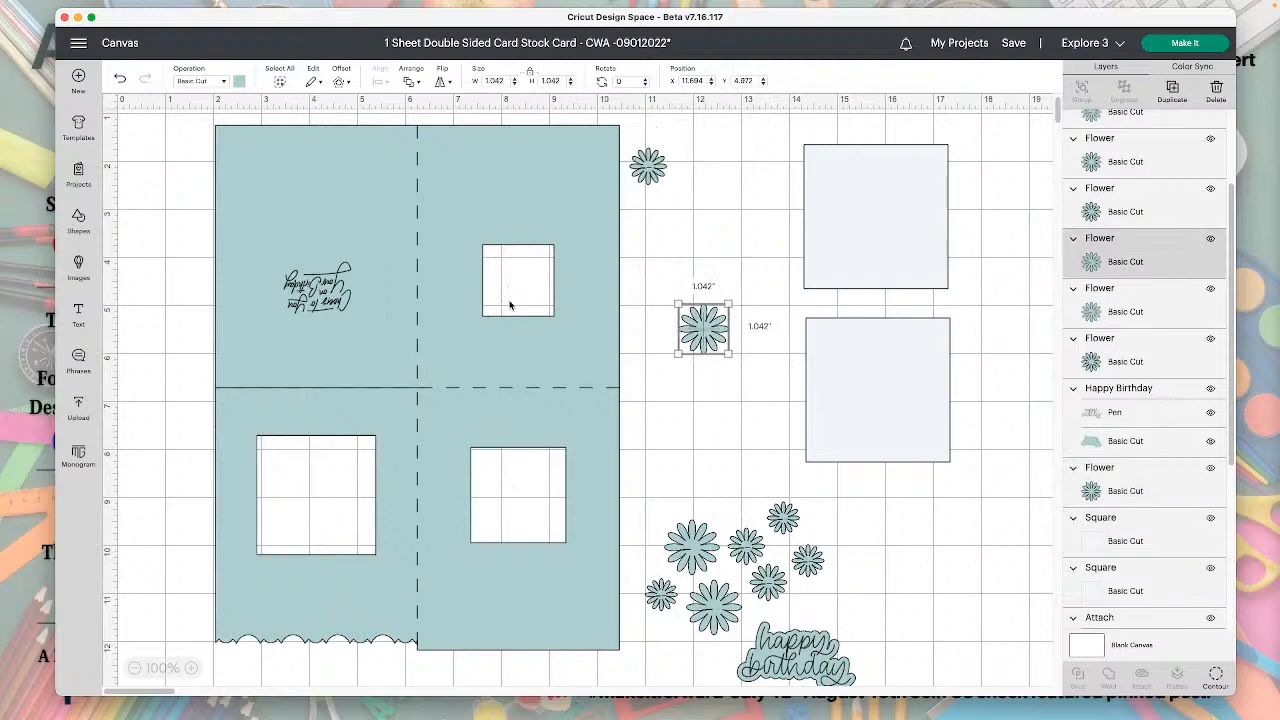
drag(692, 565, 666, 257)
drag(703, 328, 671, 312)
drag(653, 594, 668, 382)
drag(745, 545, 666, 431)
drag(713, 605, 669, 490)
drag(783, 517, 700, 351)
drag(782, 571, 675, 536)
drag(807, 562, 659, 593)
Move the Happy Birthday title beside the lower end of the flower column, at about X 12.1, Y 9.0.
drag(805, 666, 767, 546)
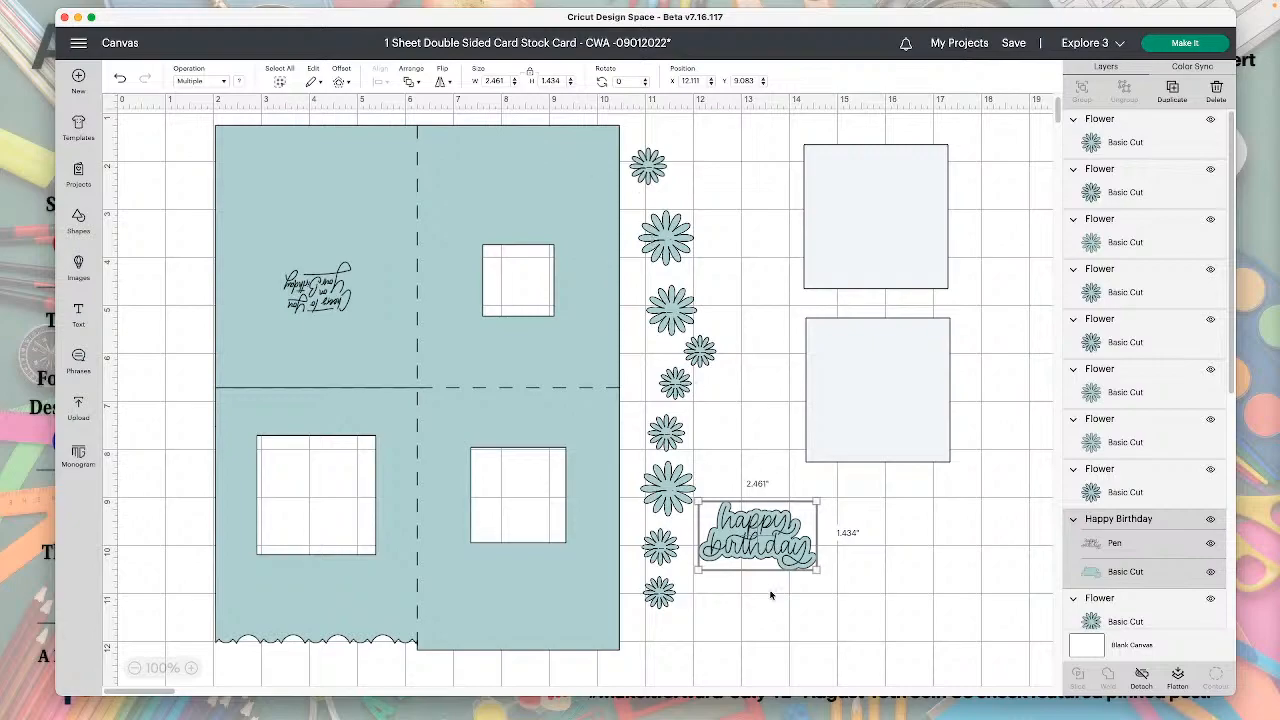
drag(724, 509, 724, 510)
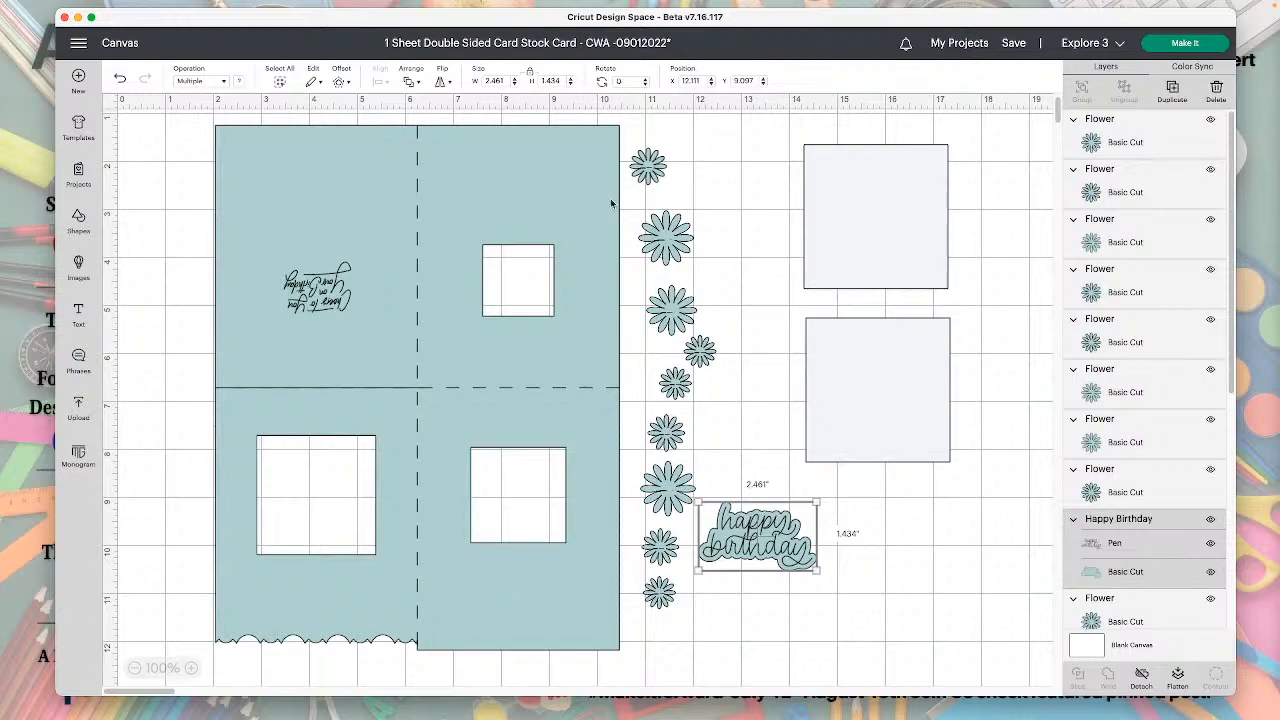
drag(758, 555, 760, 550)
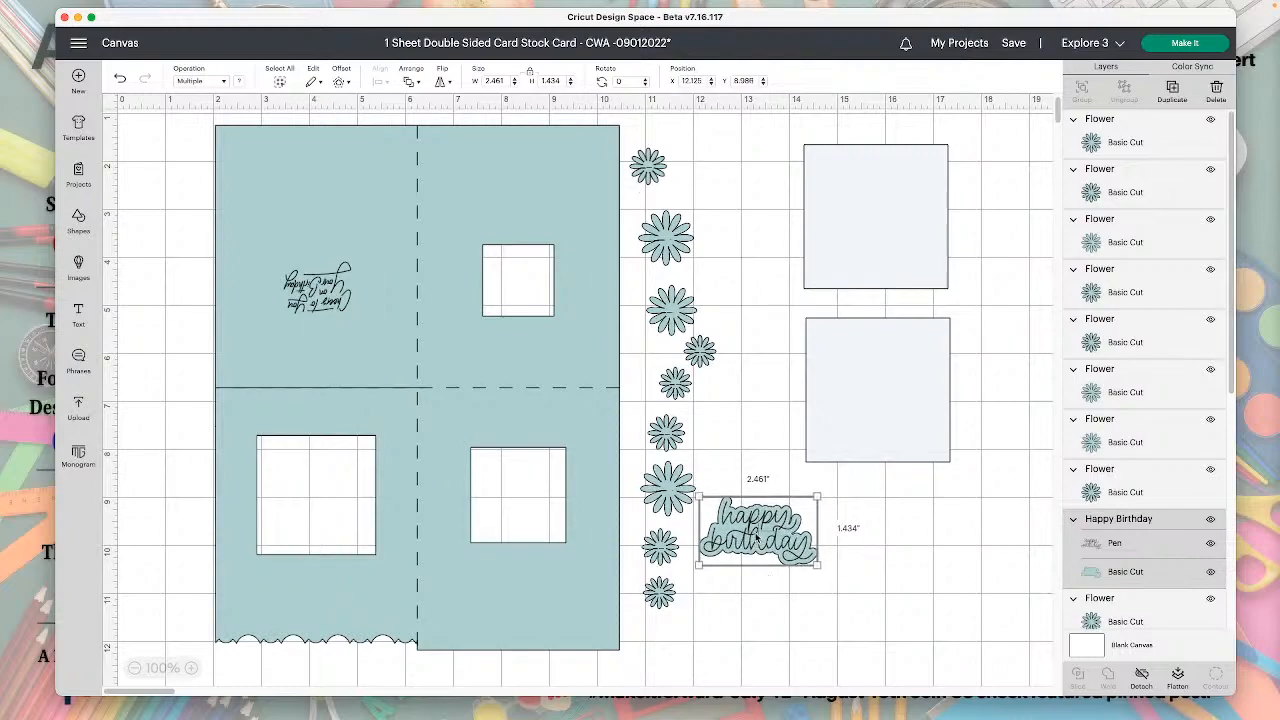
Duplicate the Basic Cut backing layer of the Happy Birthday title and place the copy beside the title.
click(1117, 575)
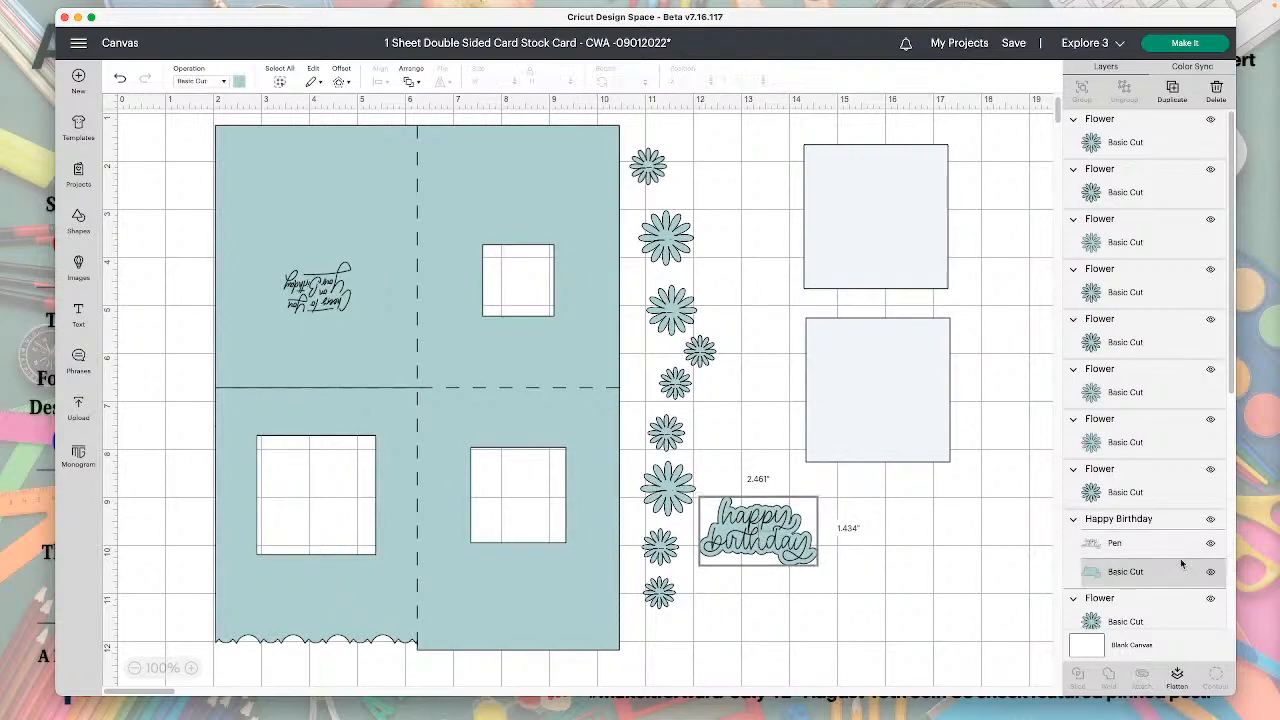
click(1173, 90)
drag(550, 380, 960, 537)
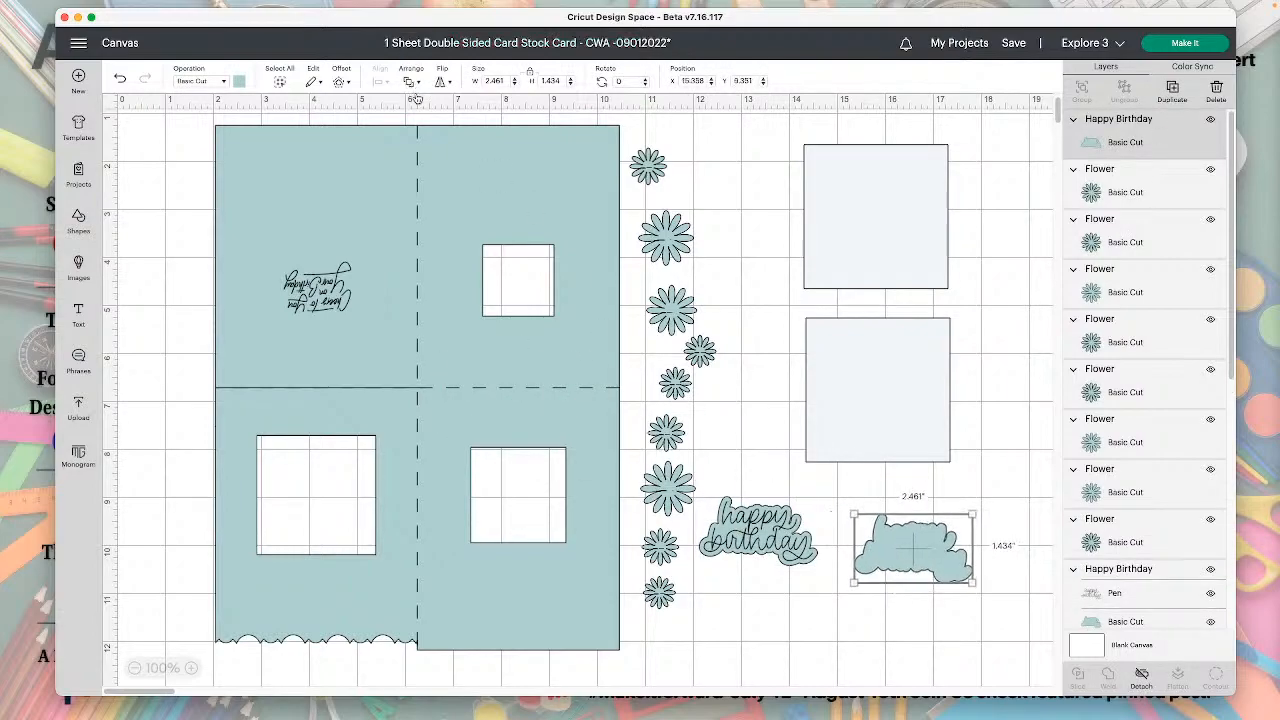
Create a 0.111 in offset with rounded corners around the copied backing and separate it from the original shape.
click(341, 83)
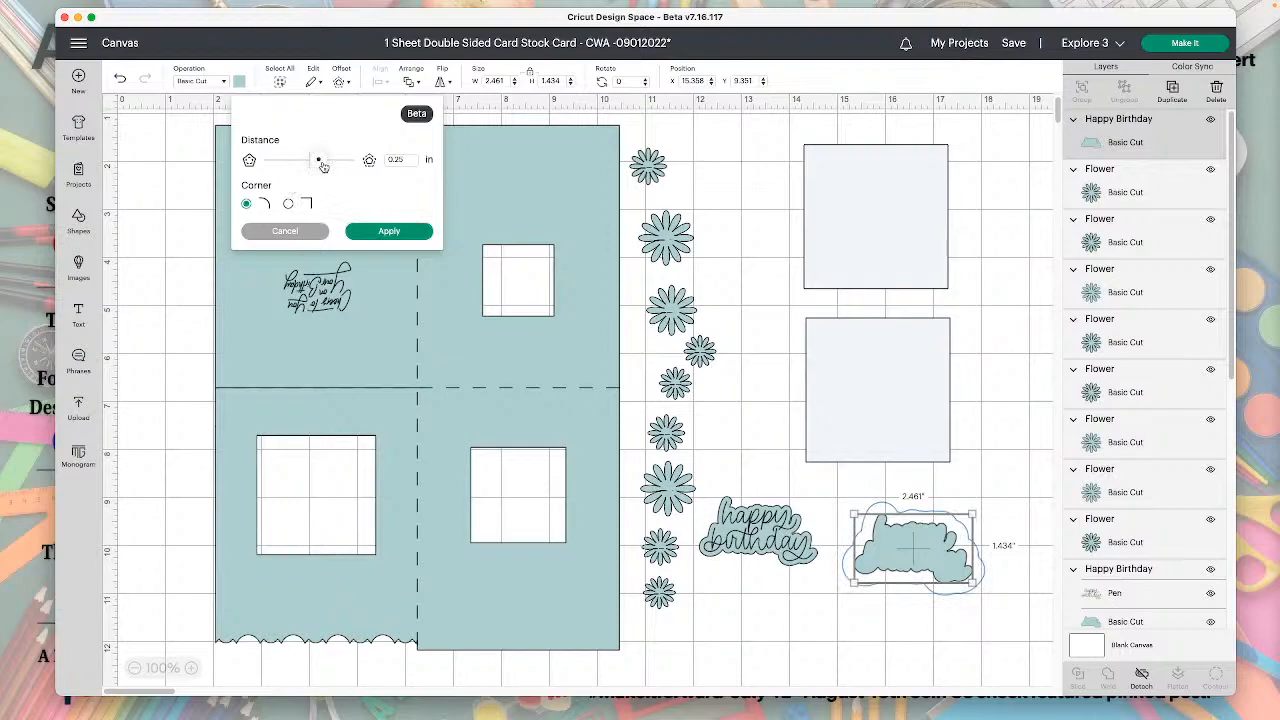
drag(323, 166, 317, 164)
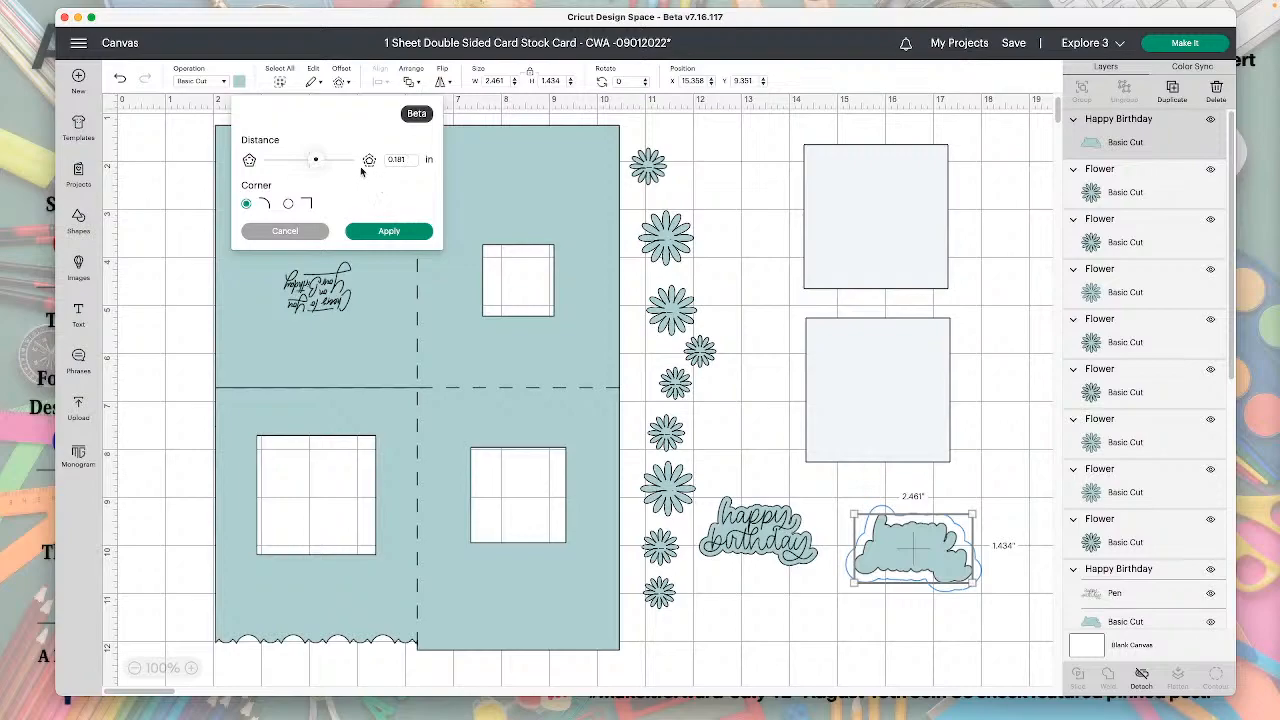
drag(316, 160, 314, 160)
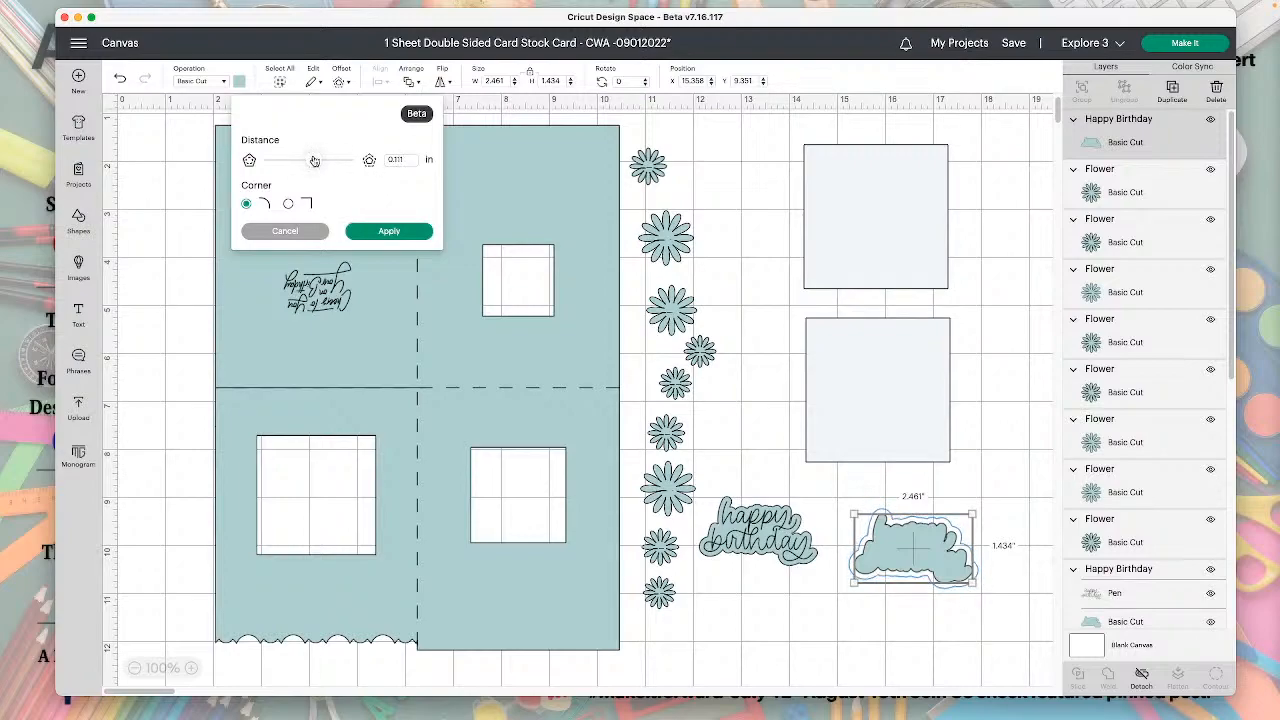
click(389, 233)
drag(914, 552, 944, 533)
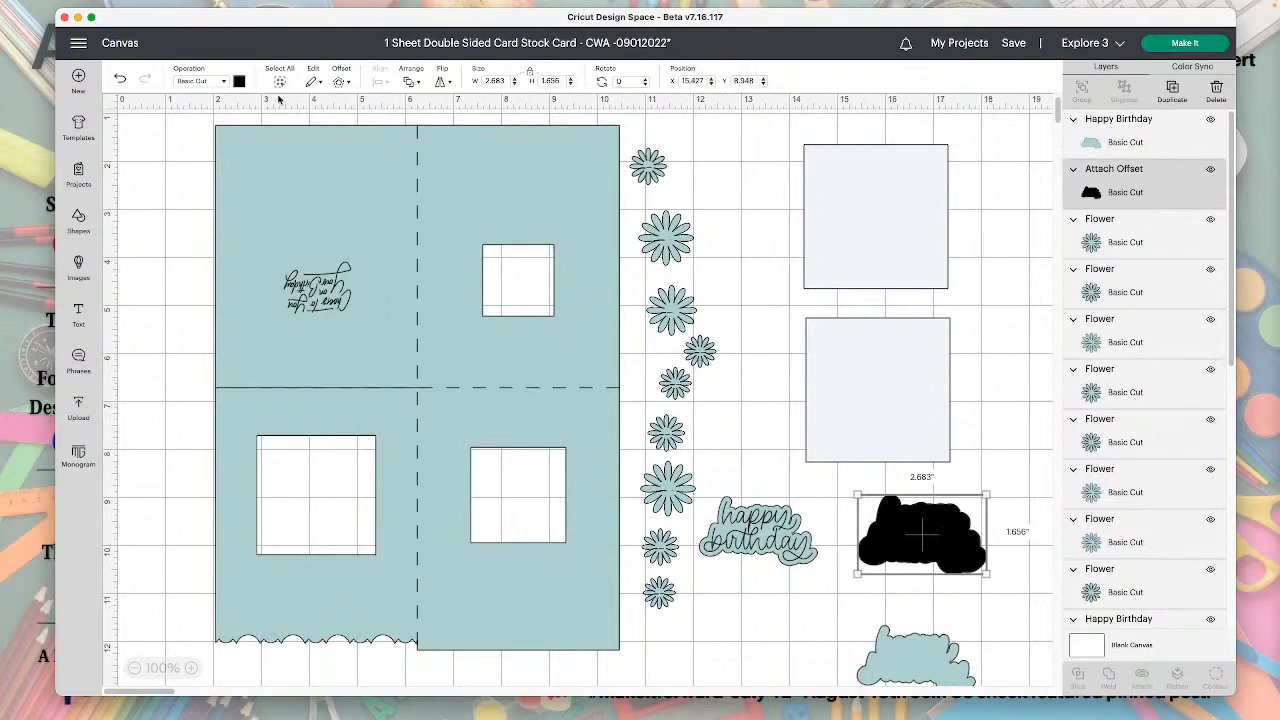
Recolour the black offset shape to the card's pale teal material colour and nudge it slightly.
click(239, 81)
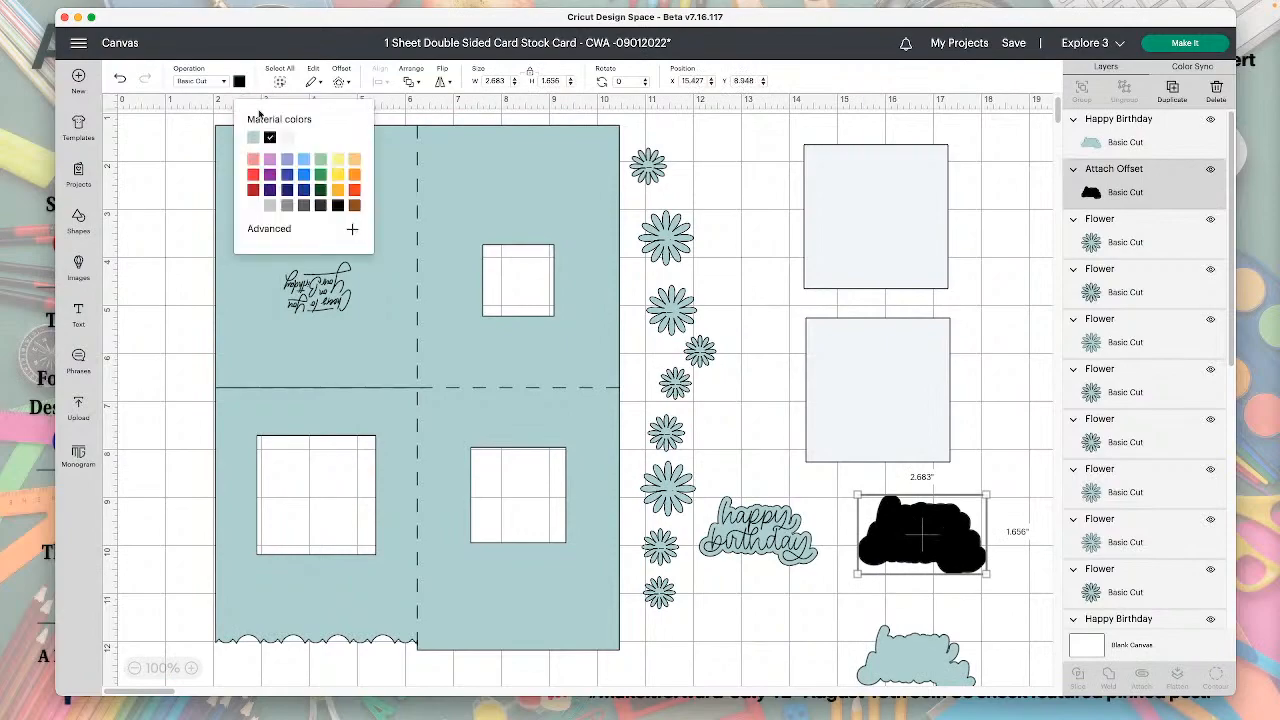
click(320, 160)
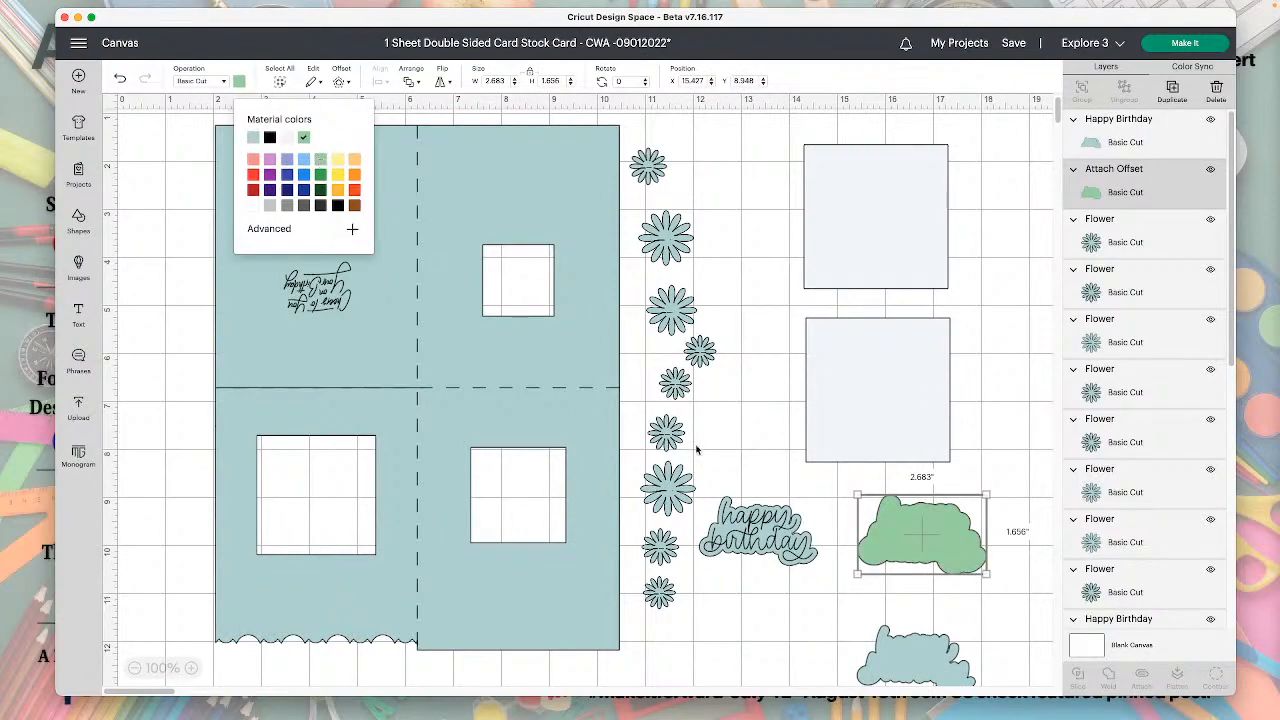
click(254, 138)
mouse_move(958, 566)
mouse_down()
mouse_move(818, 499)
mouse_move(817, 484)
mouse_move(952, 548)
mouse_up()
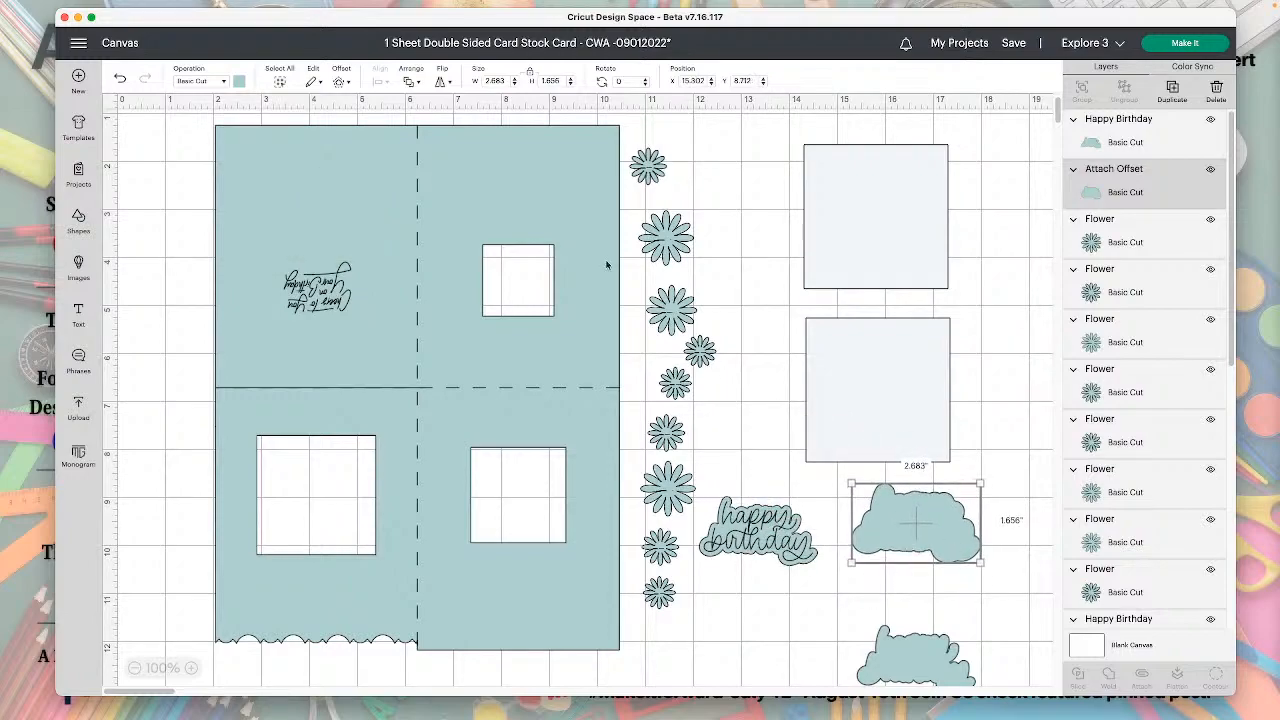
Flip the offset shape horizontally and delete the duplicated Happy Birthday backing it was made from.
click(442, 81)
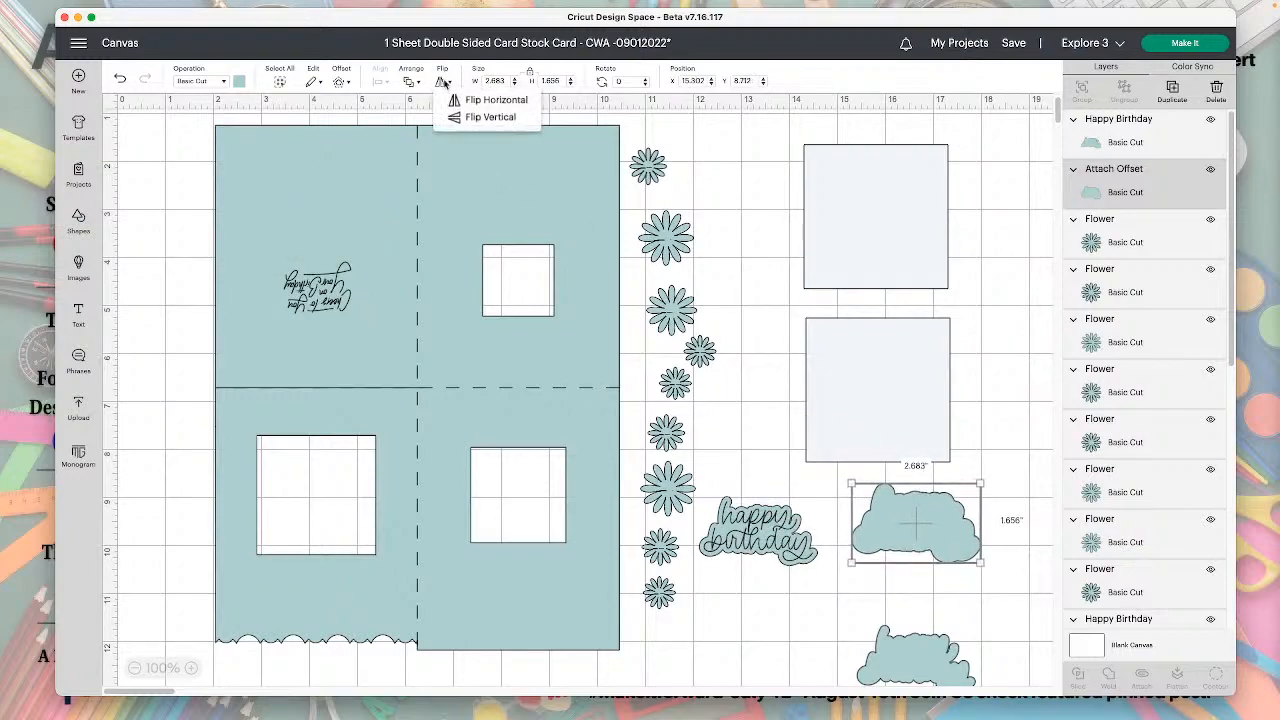
click(465, 101)
click(913, 647)
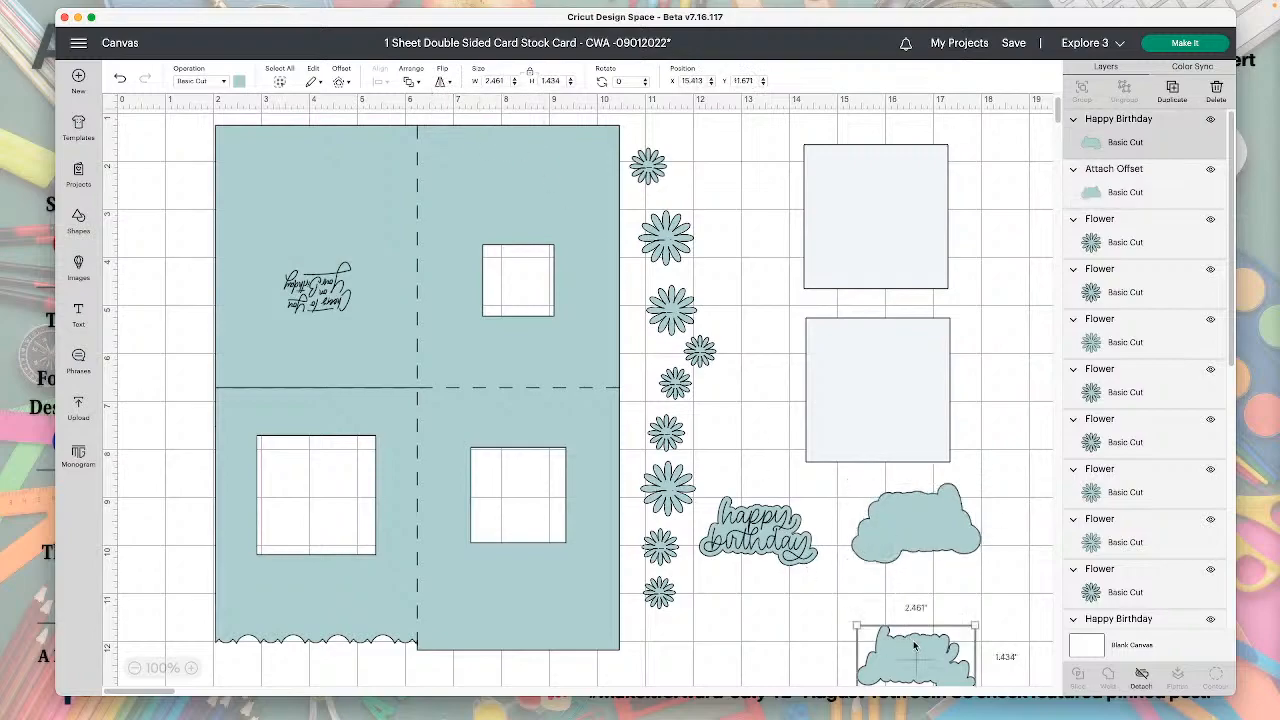
key(Delete)
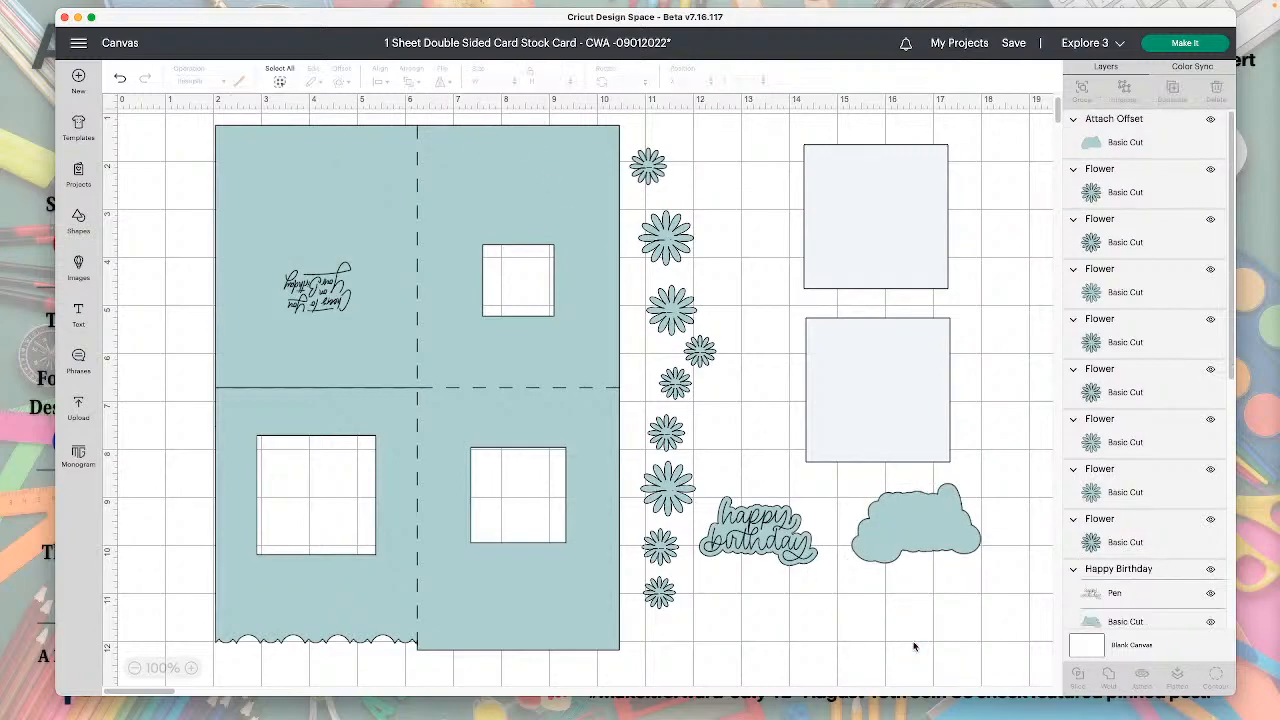
Place the flipped offset shape directly below the Happy Birthday title and save the project.
drag(931, 532, 756, 615)
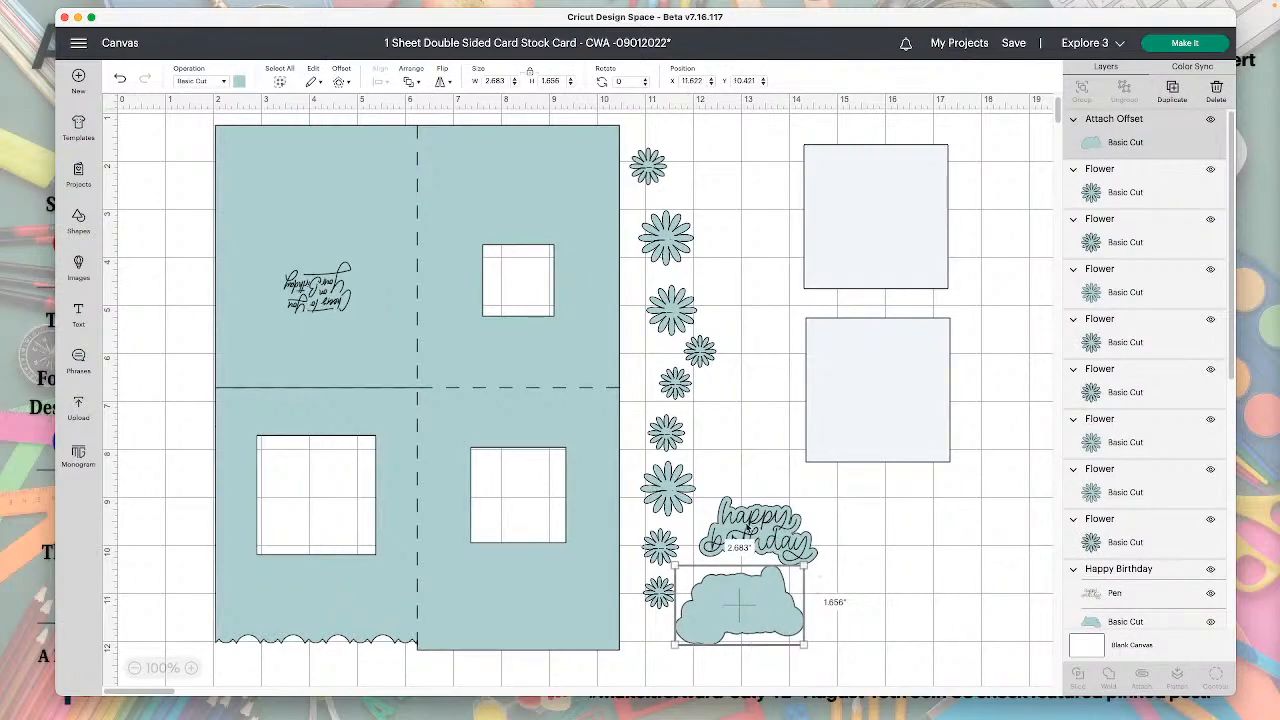
mouse_move(666, 490)
mouse_down()
mouse_move(739, 406)
mouse_move(700, 469)
mouse_move(667, 490)
mouse_up()
drag(728, 617, 742, 614)
drag(785, 542, 780, 521)
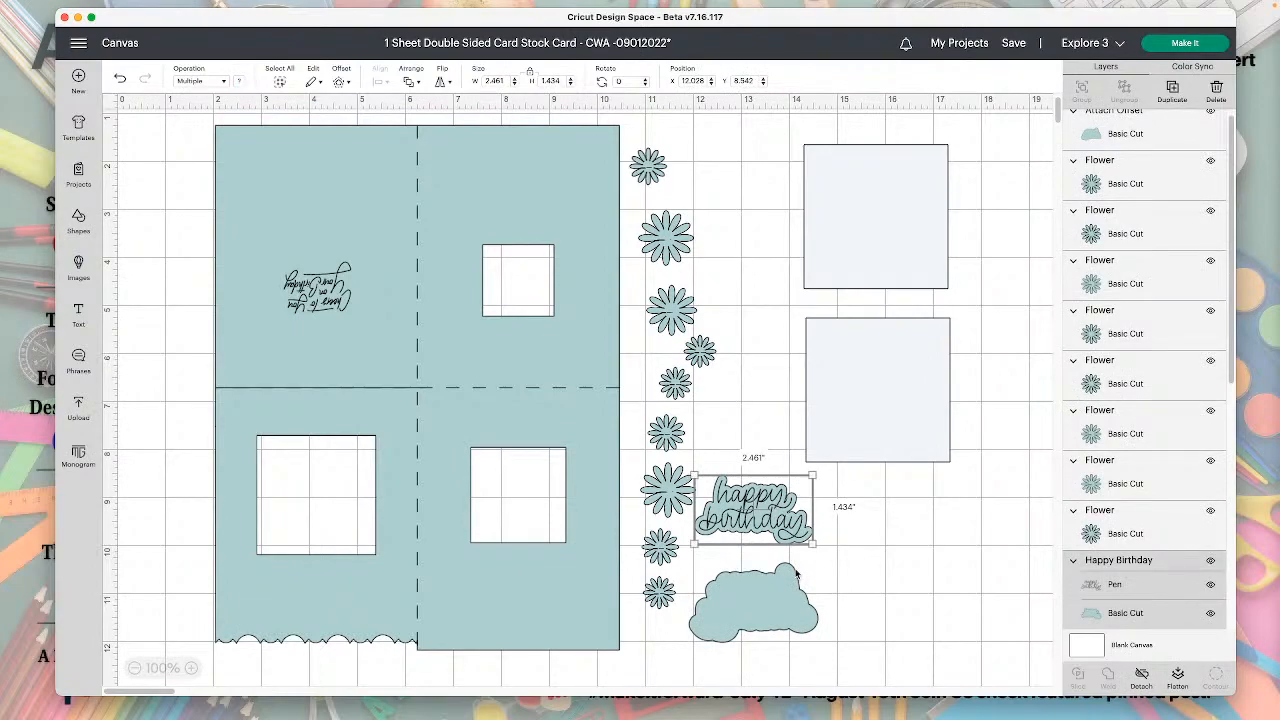
mouse_move(775, 620)
mouse_down()
mouse_move(834, 607)
mouse_move(785, 609)
mouse_up()
click(1016, 44)
click(1024, 63)
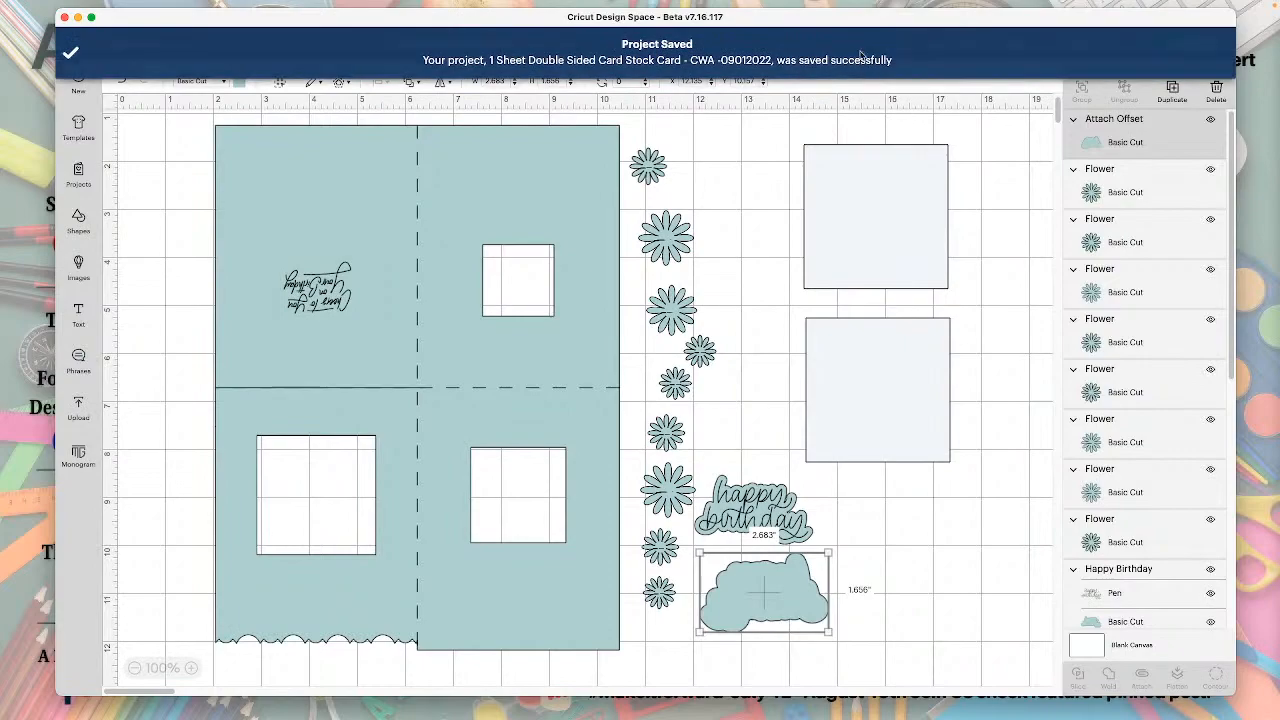
Move the attached card base away from the flower column to X 1.264, Y 1.319.
drag(396, 352, 329, 355)
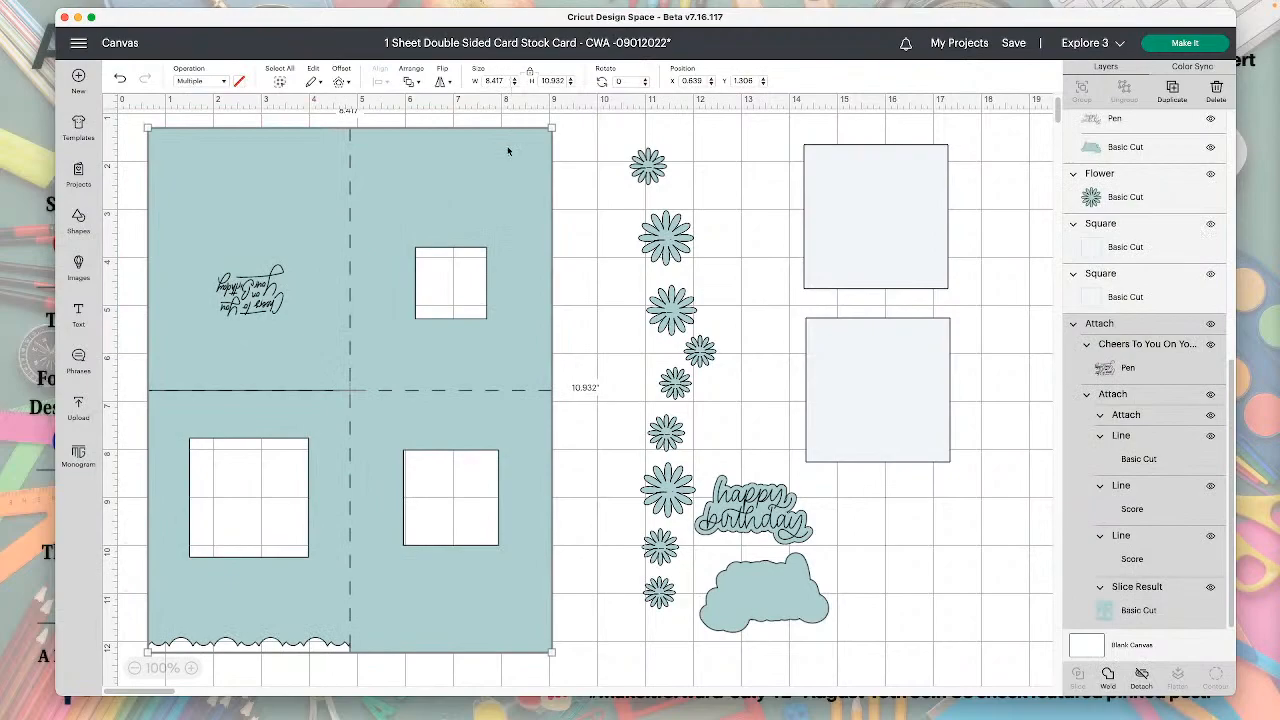
drag(434, 183, 441, 174)
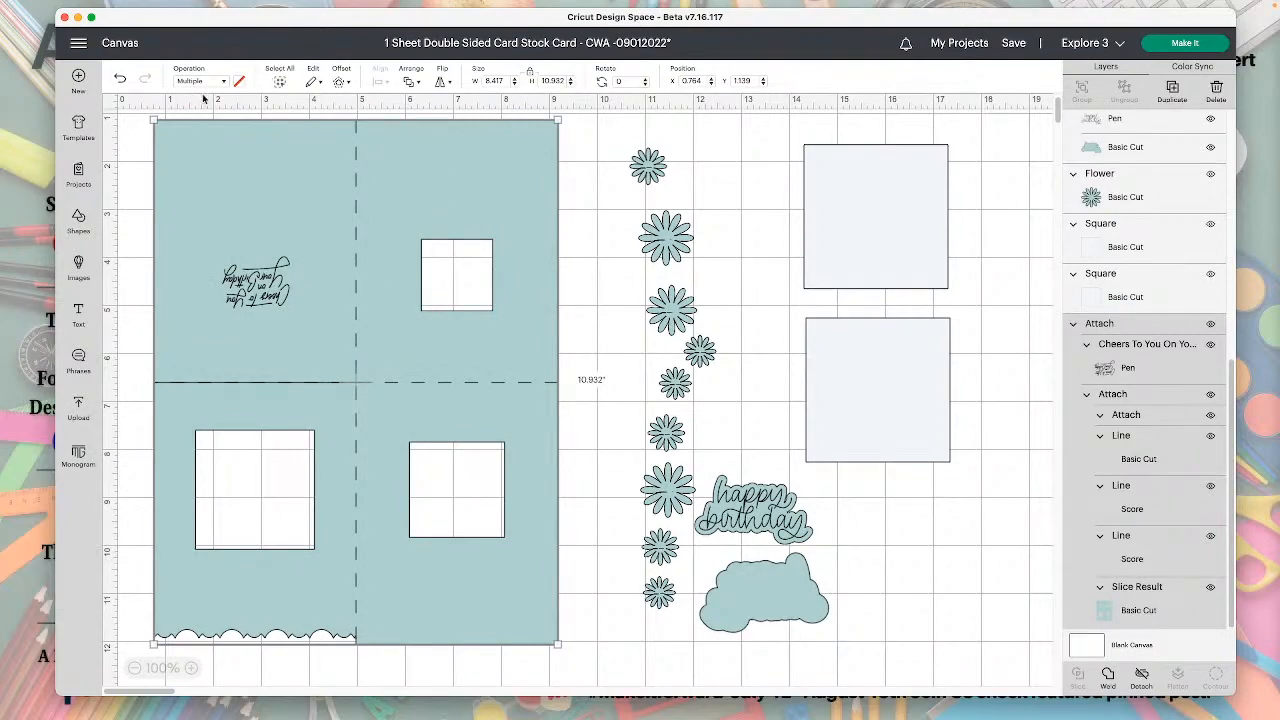
key(Down)
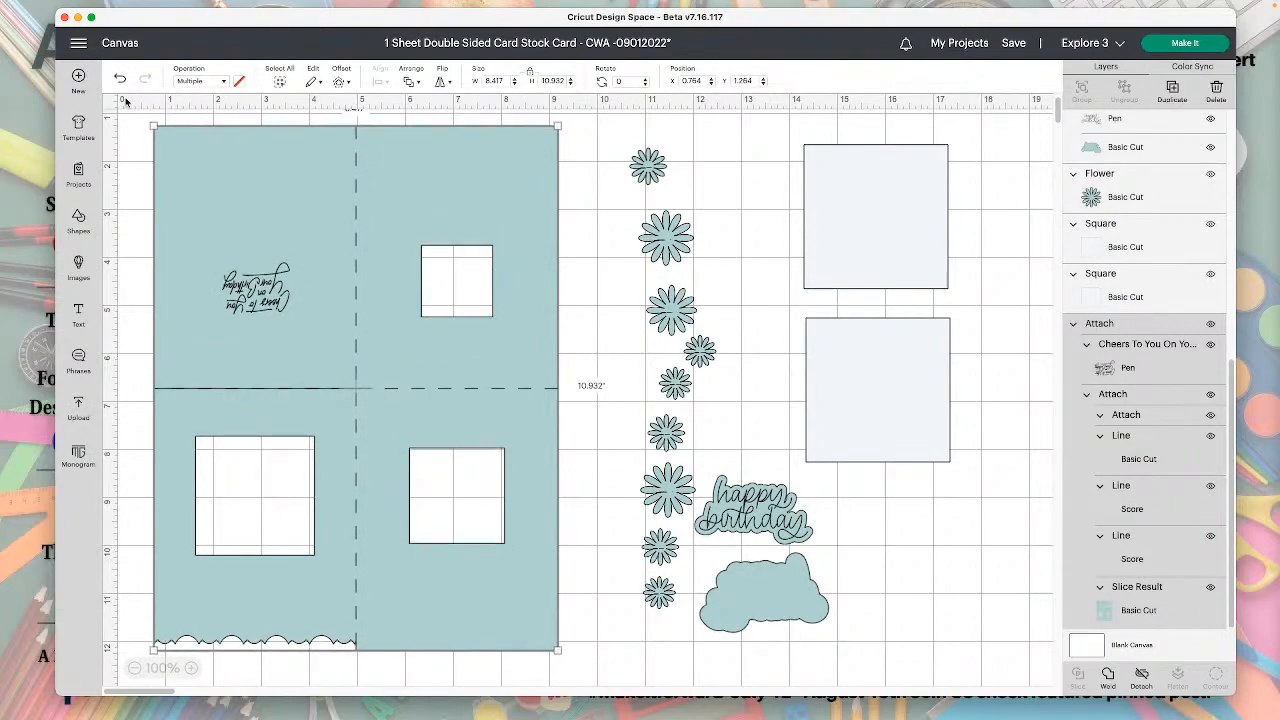
mouse_move(369, 230)
mouse_down()
mouse_move(440, 217)
mouse_move(358, 222)
mouse_move(391, 225)
mouse_up()
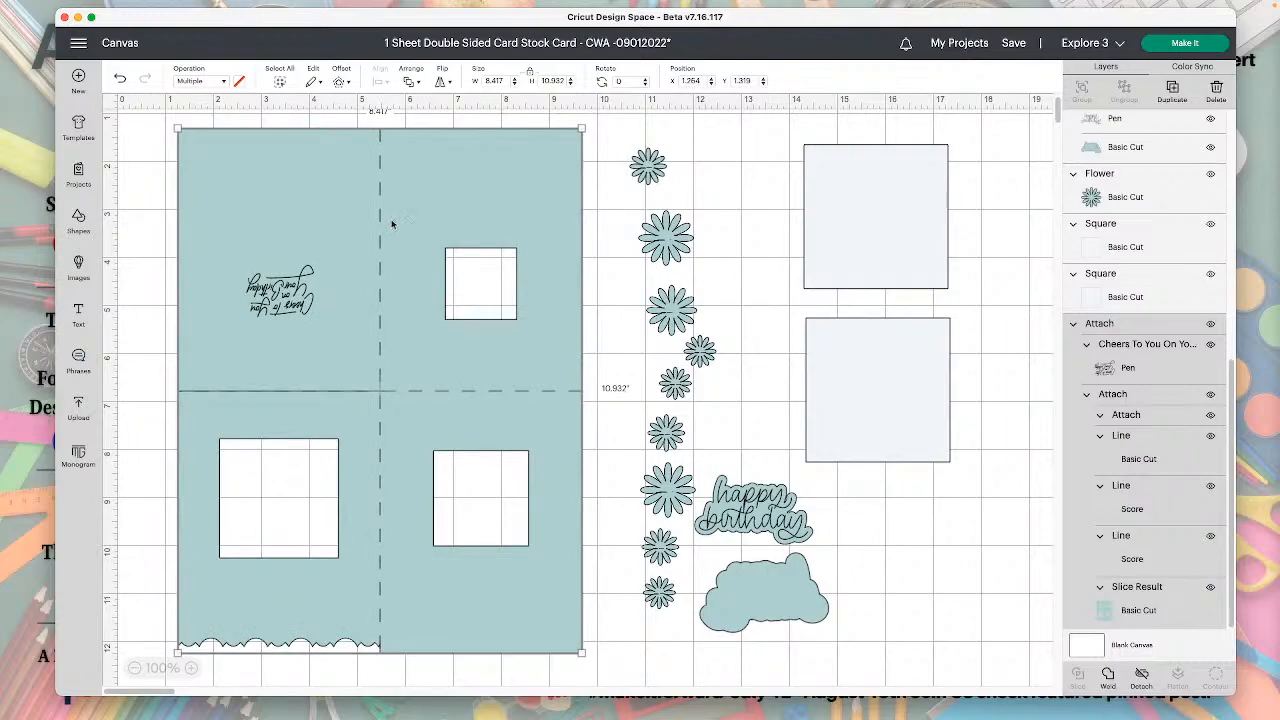
Review the project's details page with its photos and description, and return to the canvas.
click(547, 44)
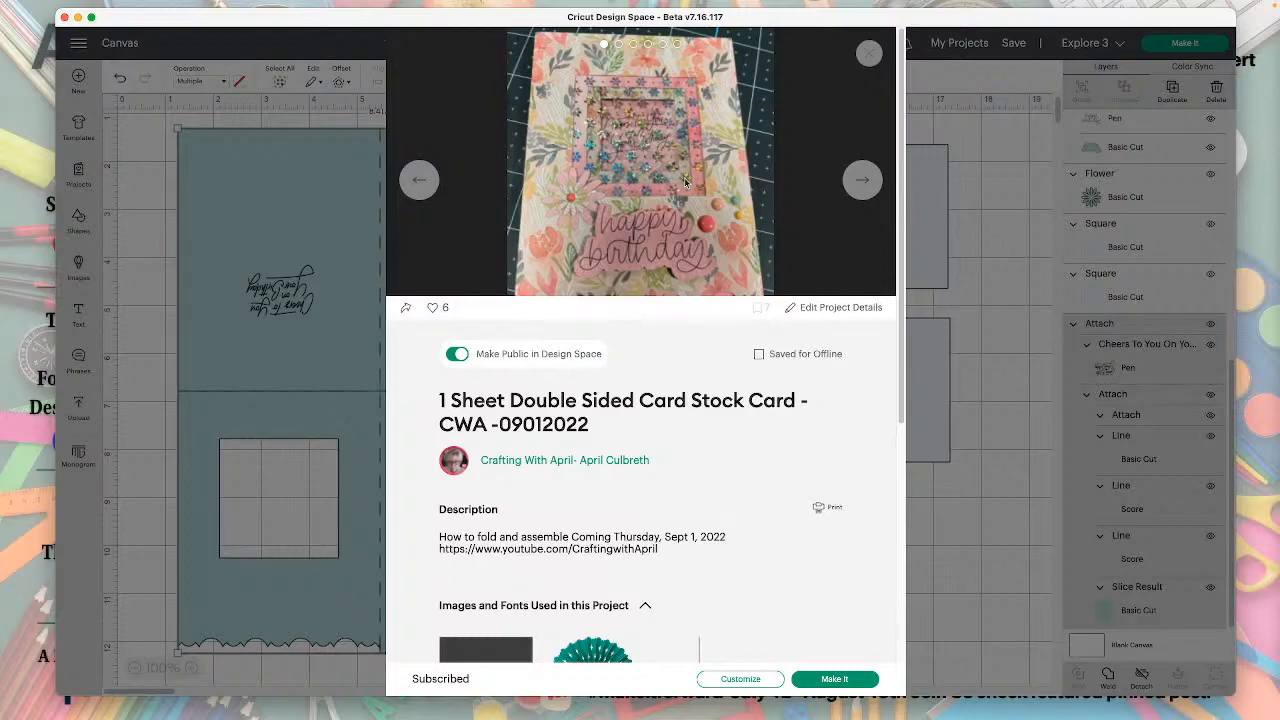
click(870, 55)
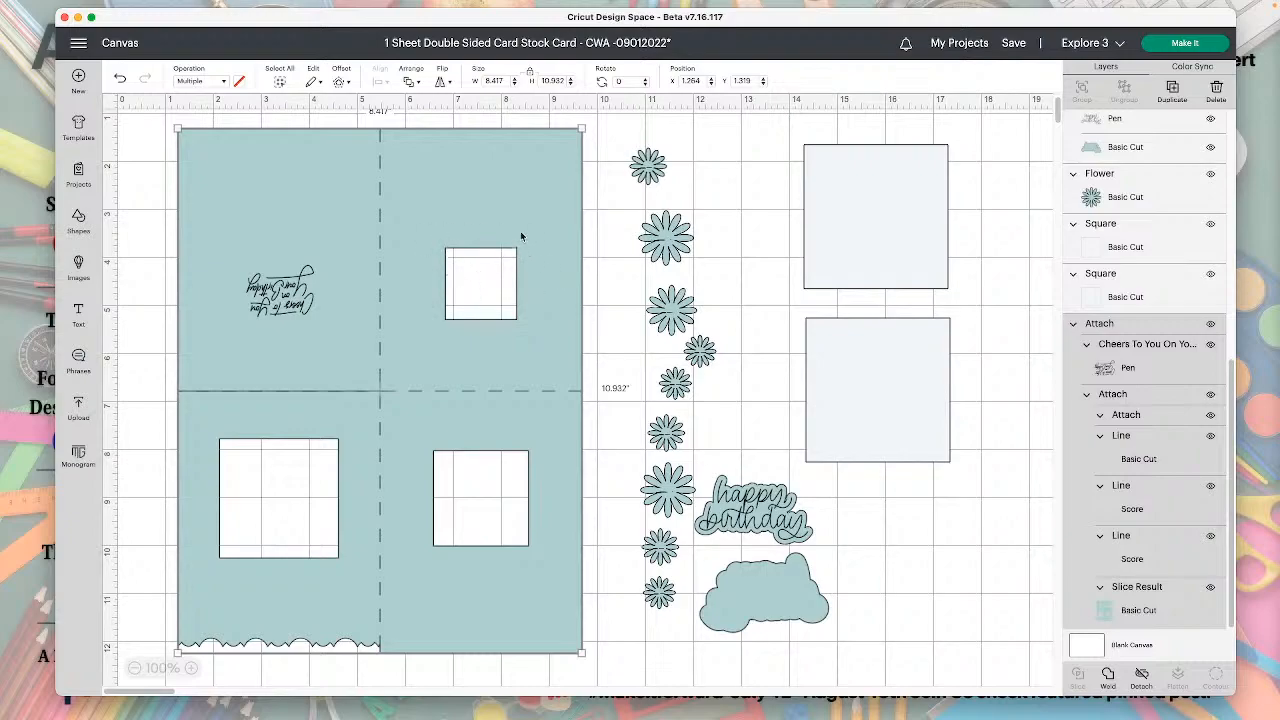
Duplicate the card base's Slice Result layer and move the copy away from the original, to about X 7.3, Y 2.5.
click(1143, 610)
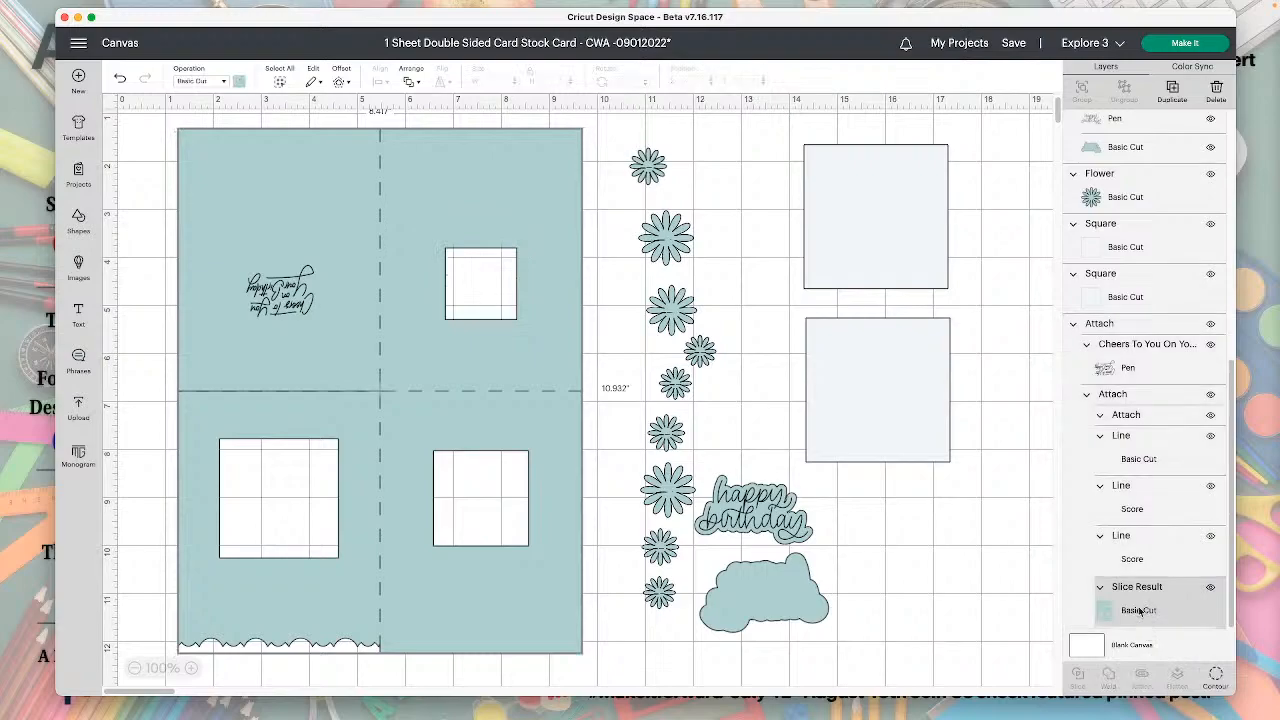
click(1172, 90)
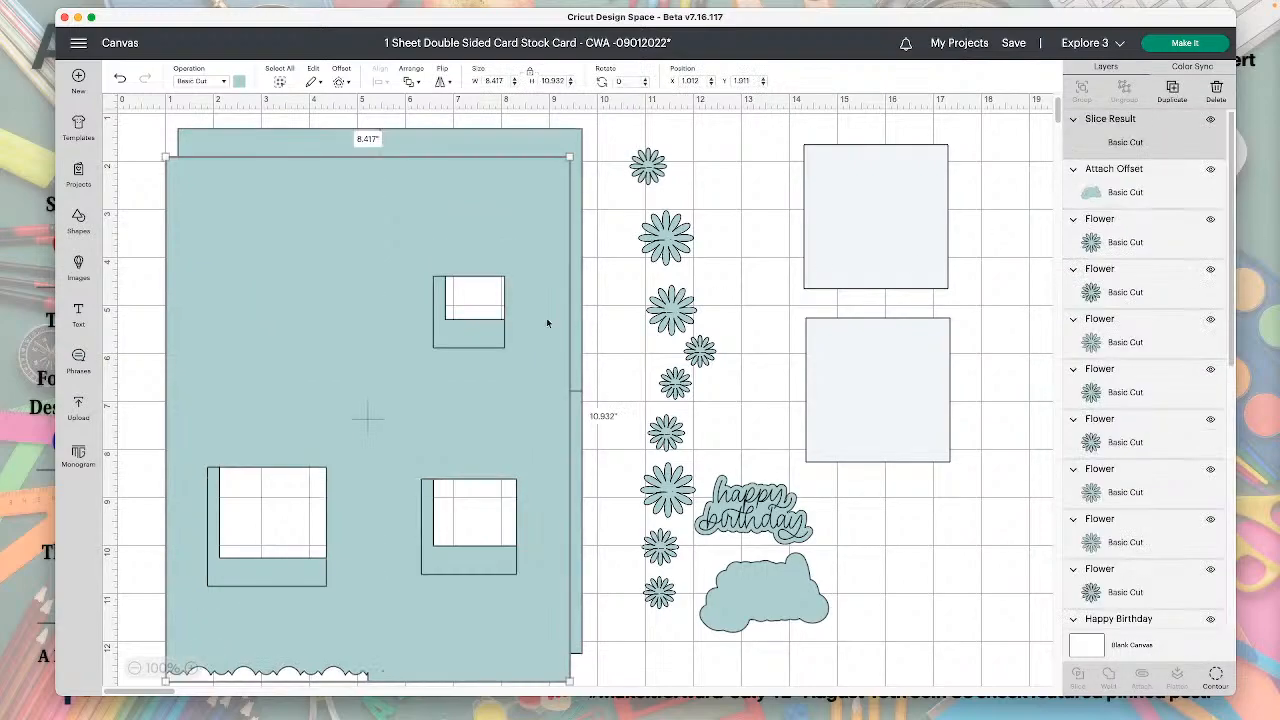
drag(409, 234, 710, 261)
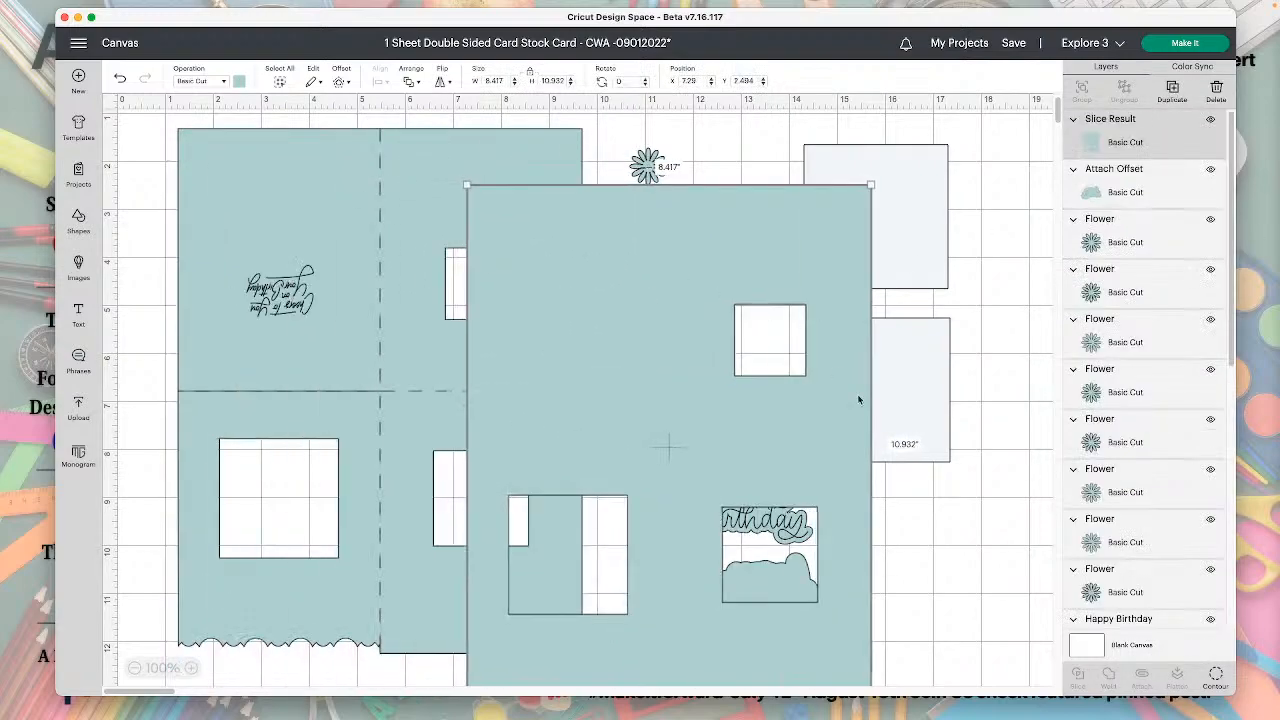
Hide the outer contour and two larger square contours of the duplicated card base, and move the remaining square to about X 16.7, Y 8.1.
click(1217, 680)
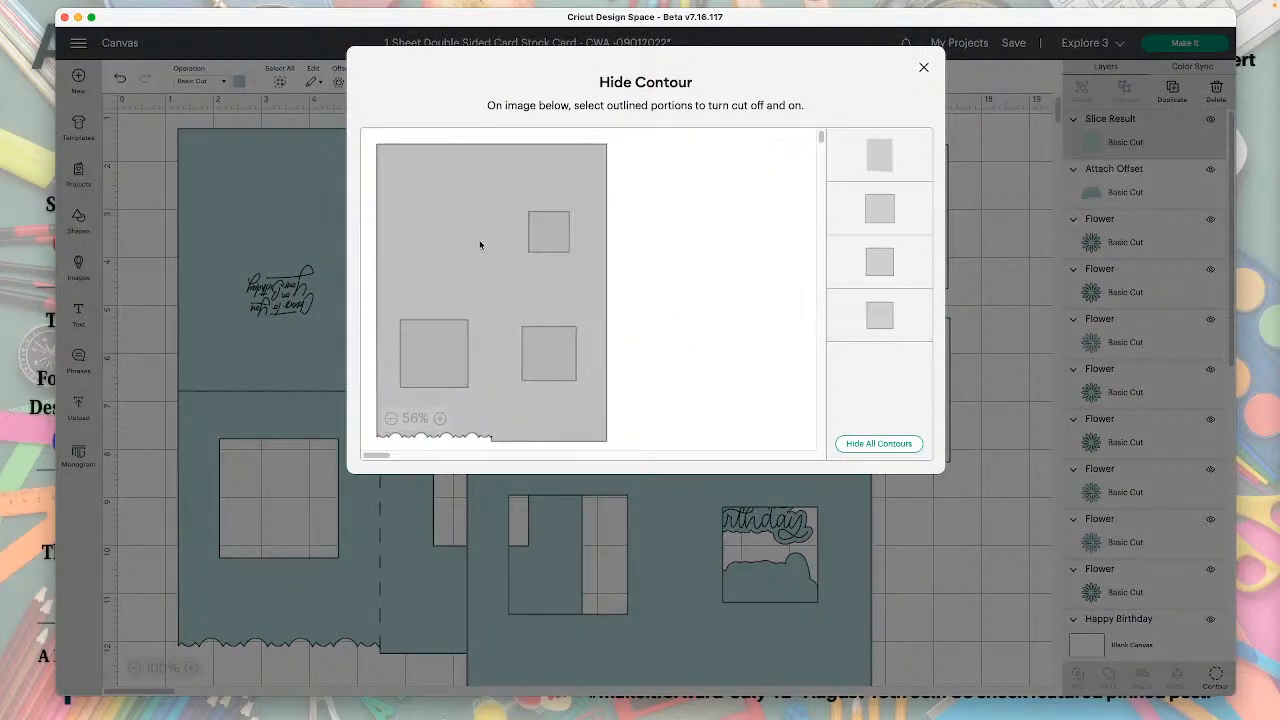
click(480, 245)
click(551, 354)
click(429, 363)
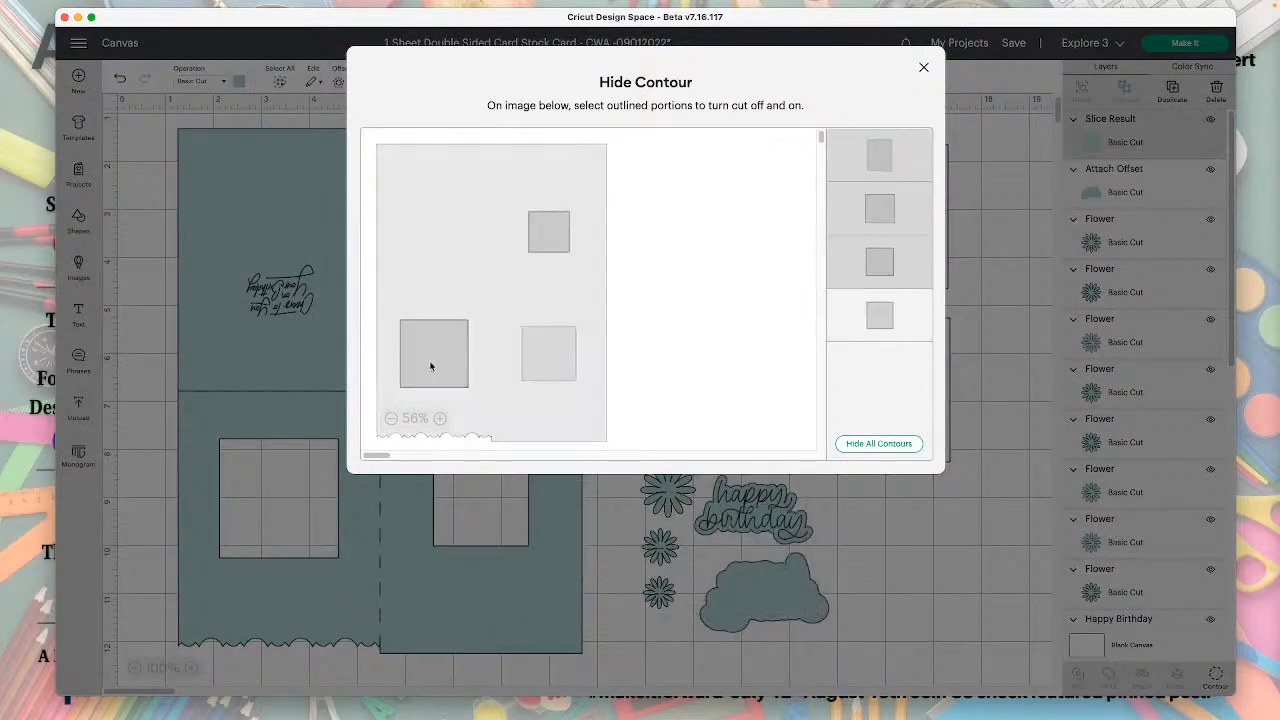
click(930, 522)
drag(771, 360, 959, 511)
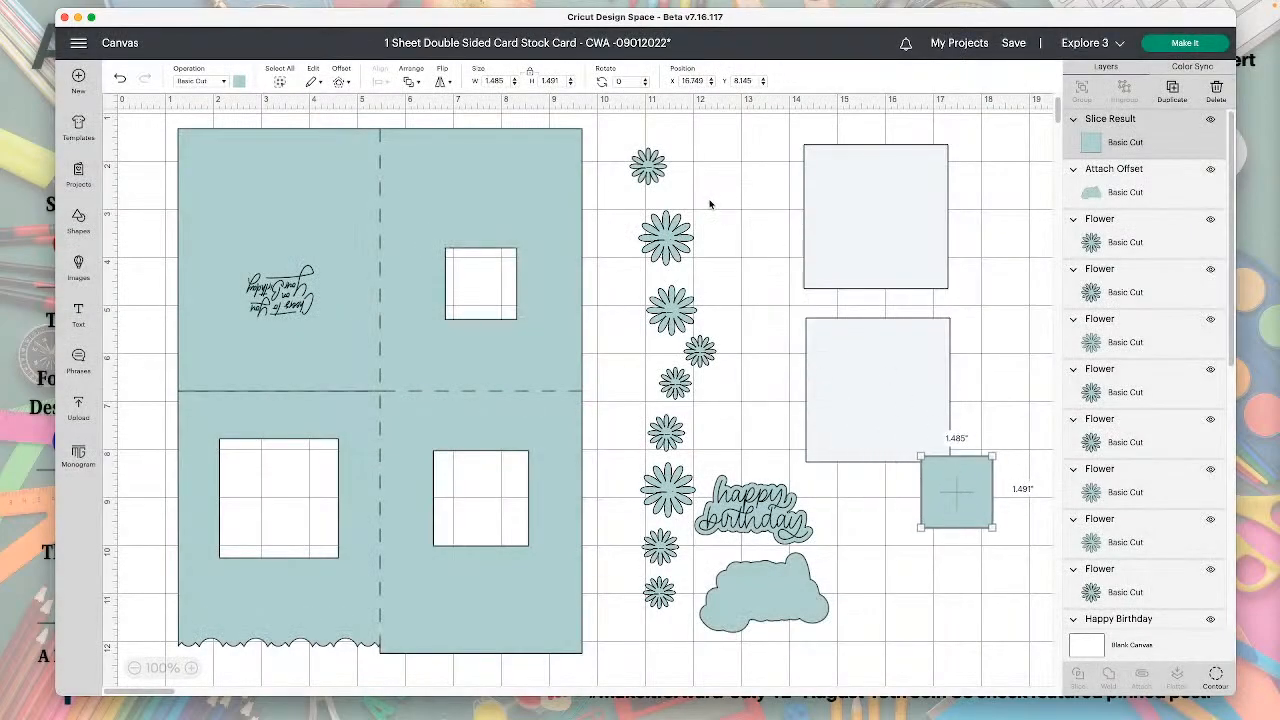
Delete the small square left over from the duplicated card base.
drag(949, 500, 948, 500)
key(Delete)
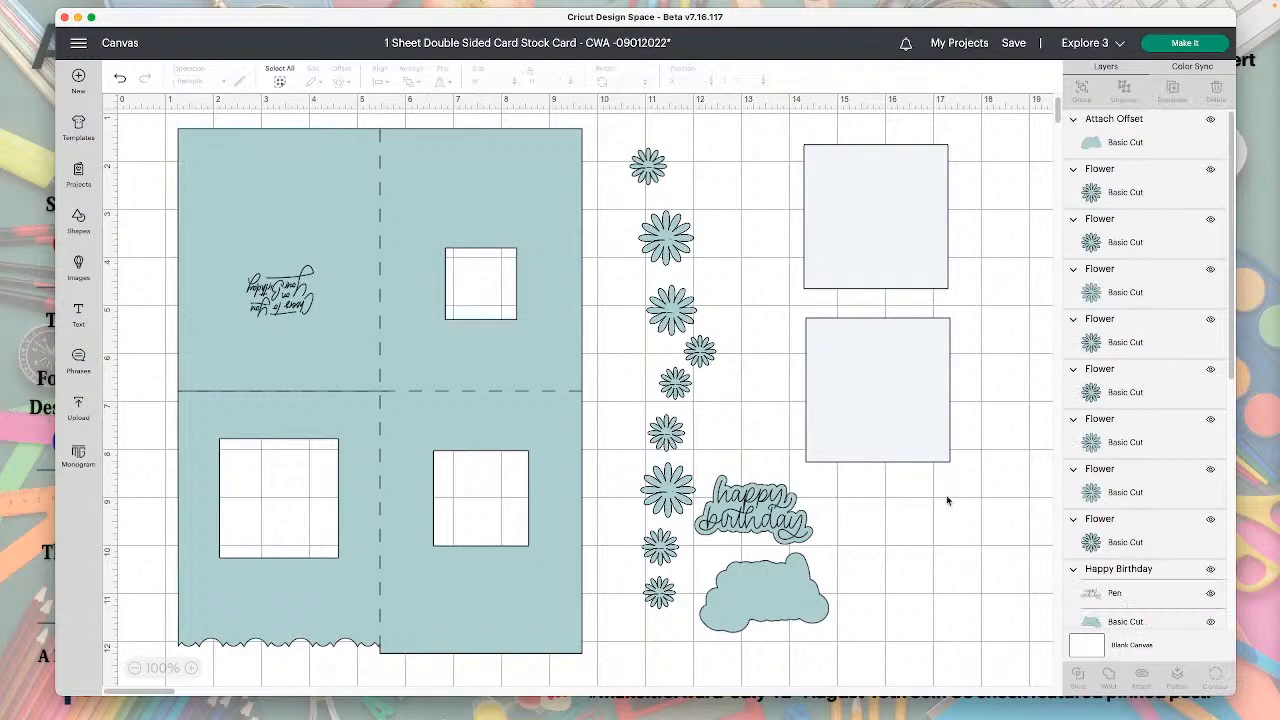
scroll(948, 501, down, 1)
scroll(948, 501, right, 2)
scroll(756, 507, up, 1)
scroll(756, 507, left, 2)
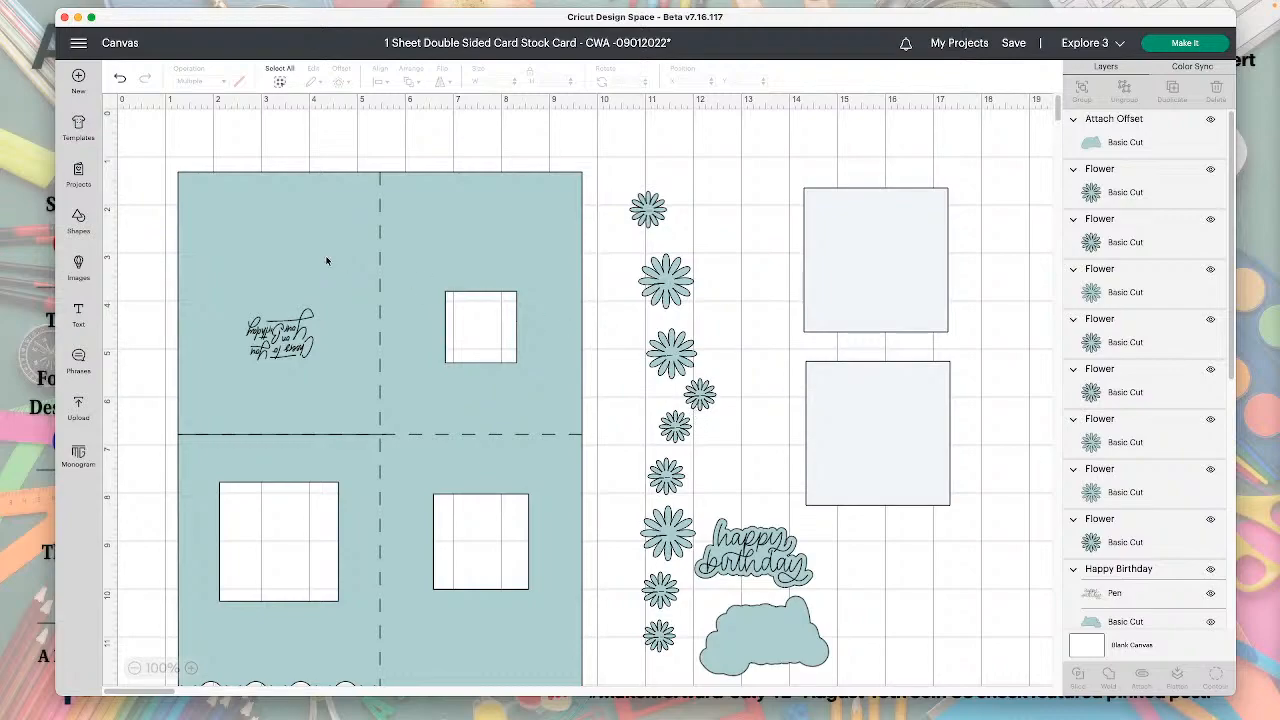
Start a new blank project, replacing the current card project without saving its changes.
drag(133, 21, 127, 14)
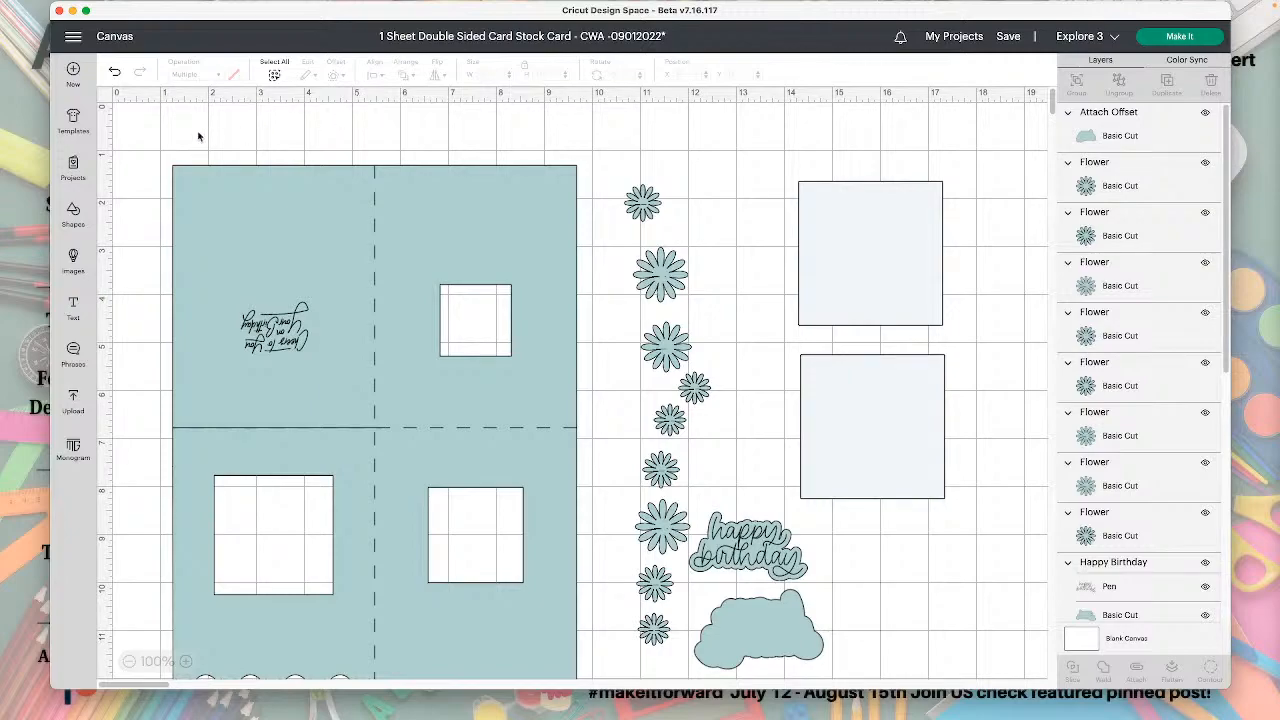
click(73, 72)
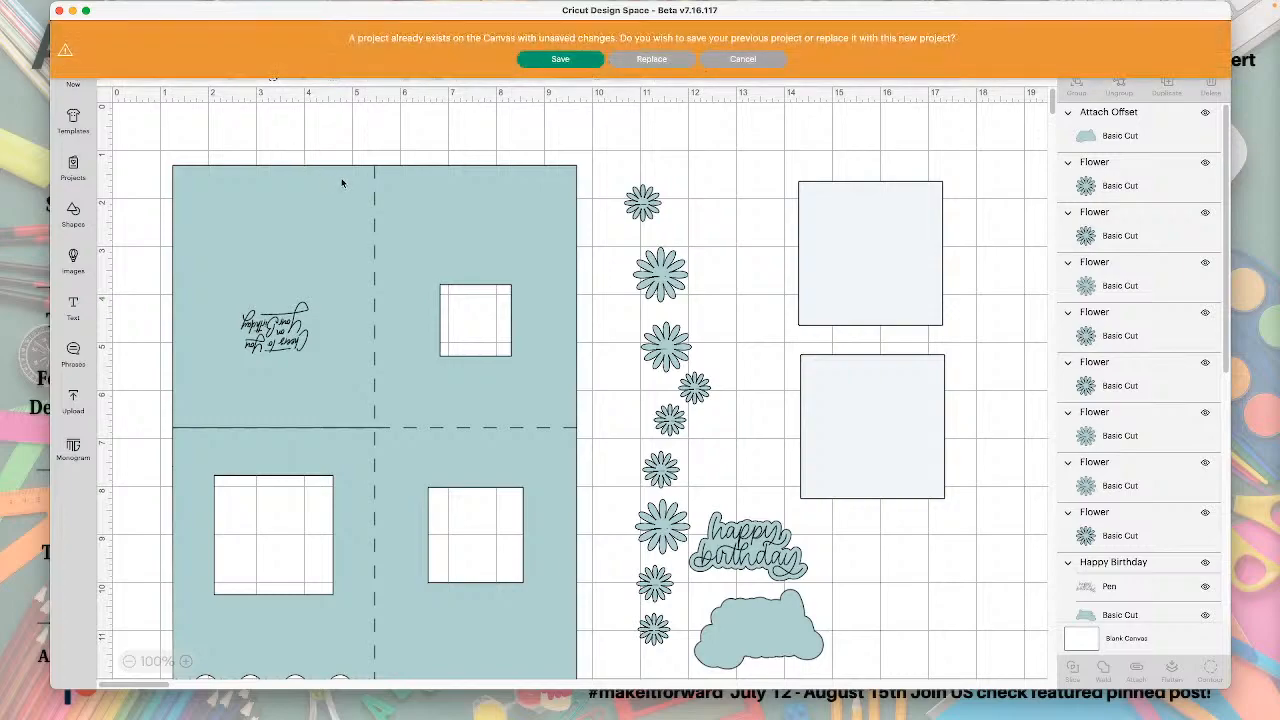
click(645, 60)
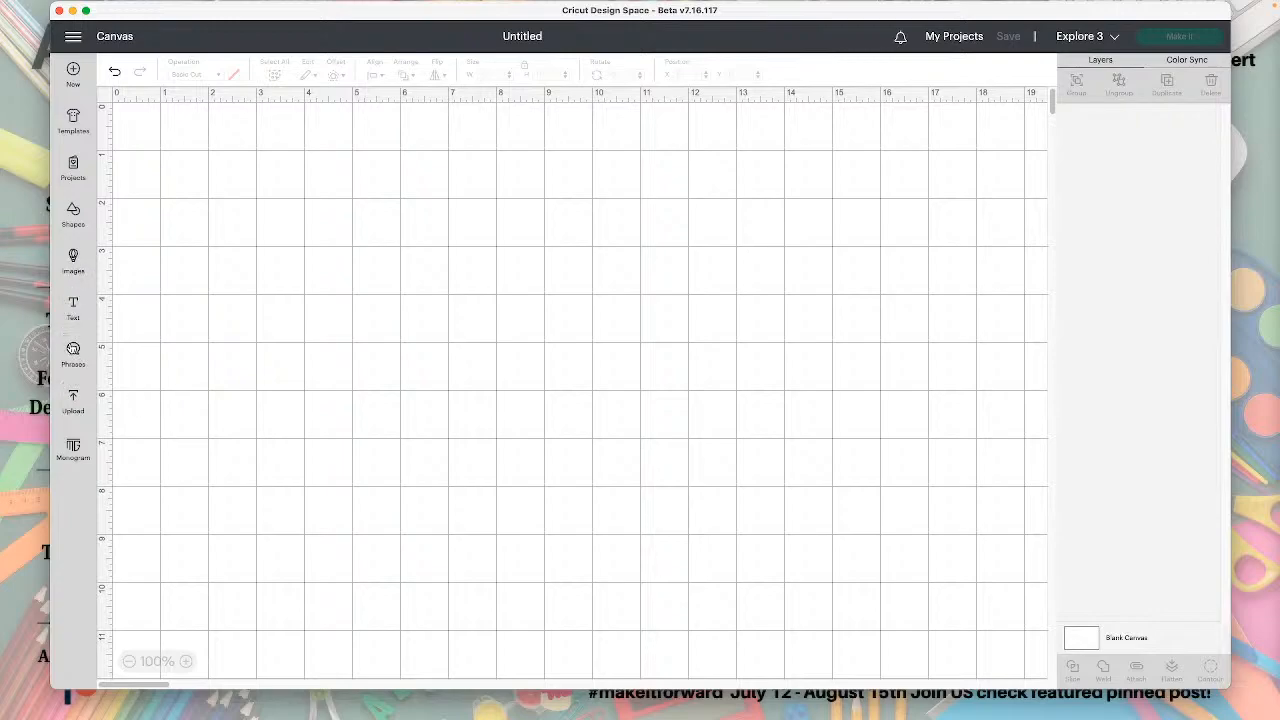
Insert a square shape and resize it to 8.5 inches wide by 11 inches high with proportions unlocked, and relock its proportions.
click(72, 213)
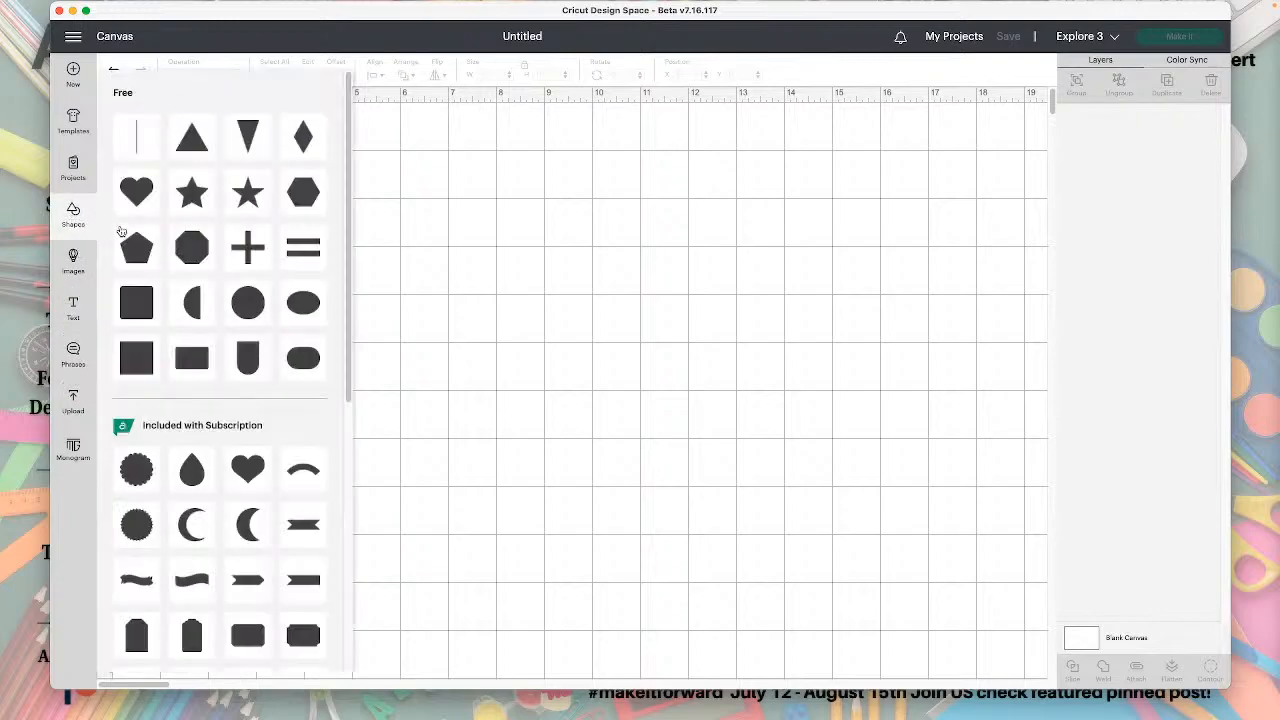
click(132, 358)
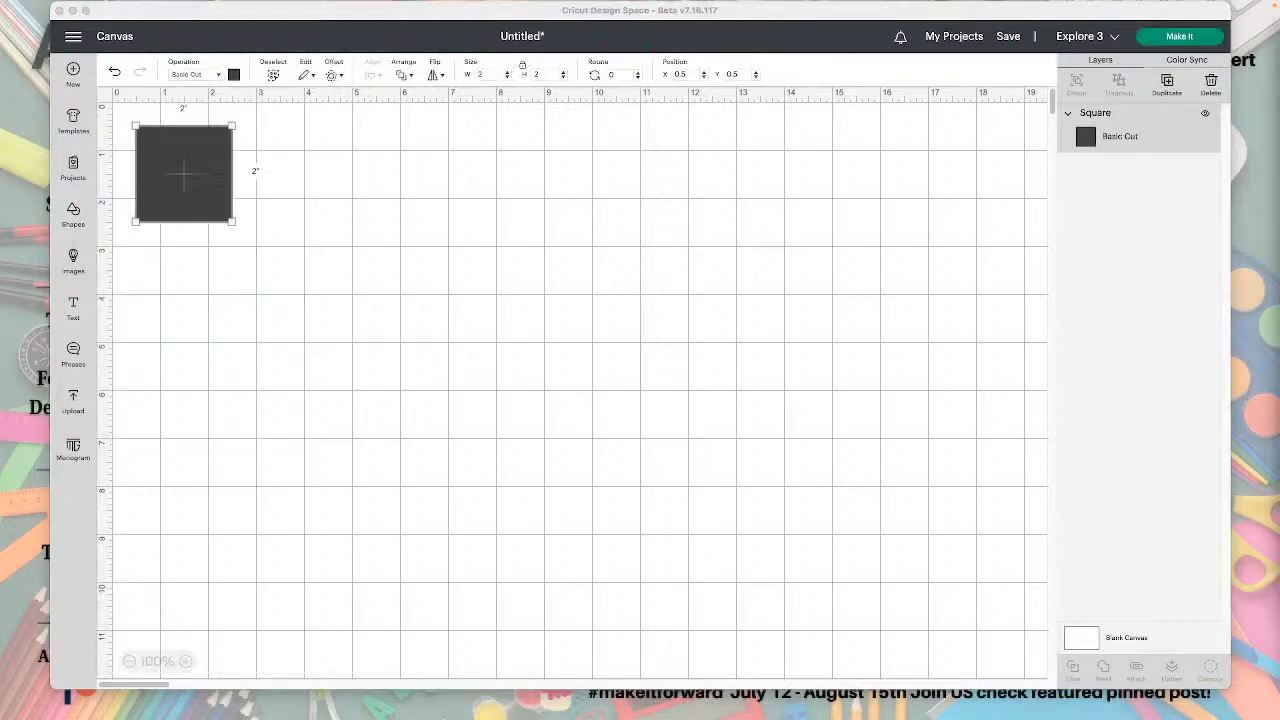
click(210, 182)
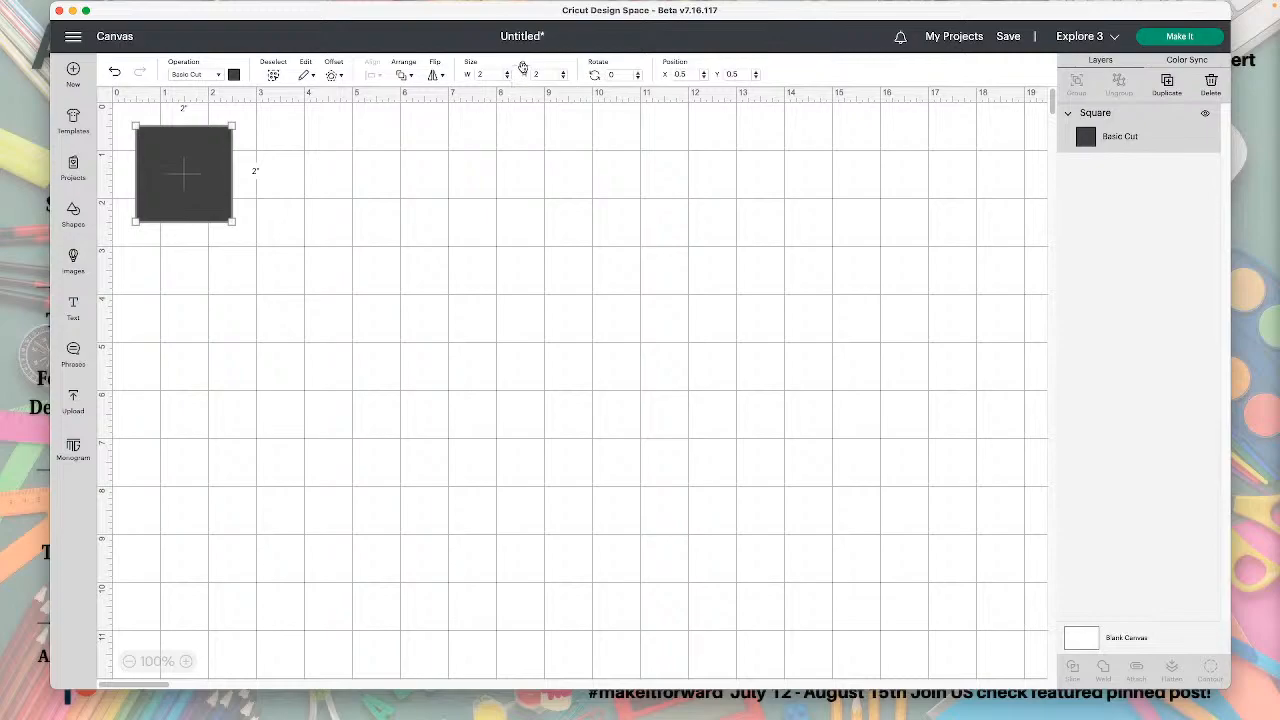
drag(486, 75, 467, 77)
text(8.5)
key(Return)
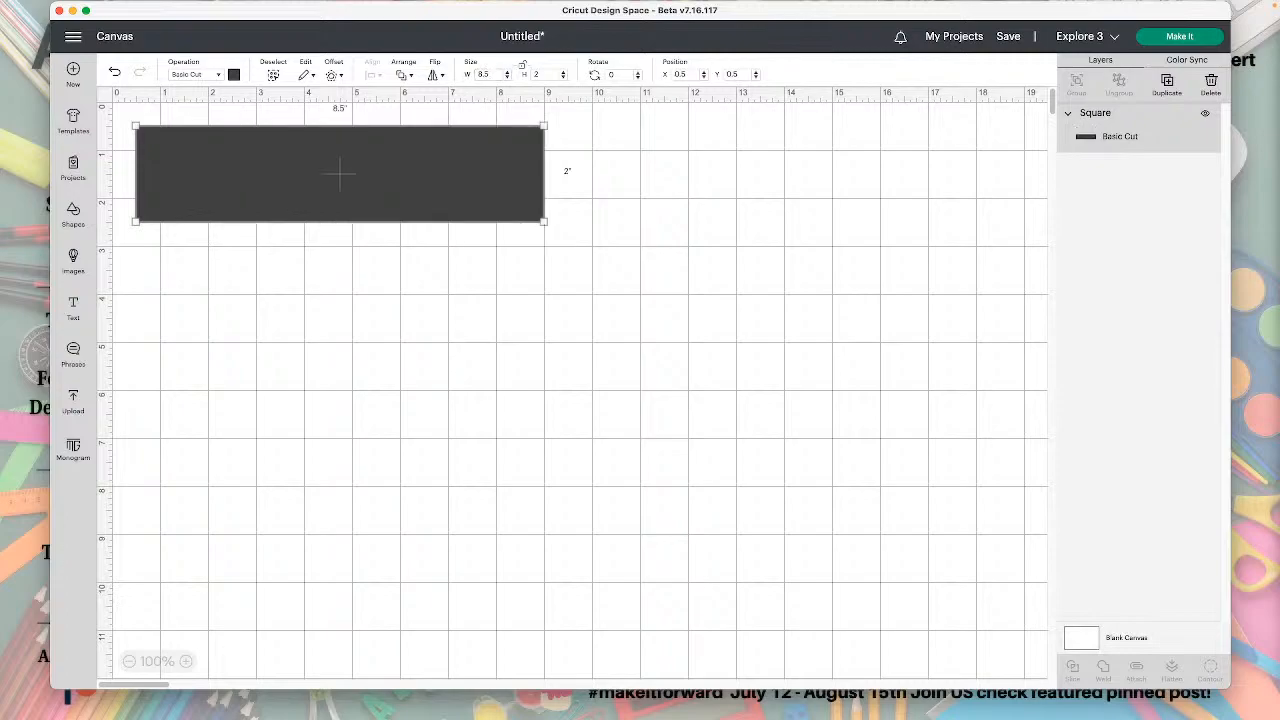
drag(546, 76, 531, 78)
text(11)
key(Return)
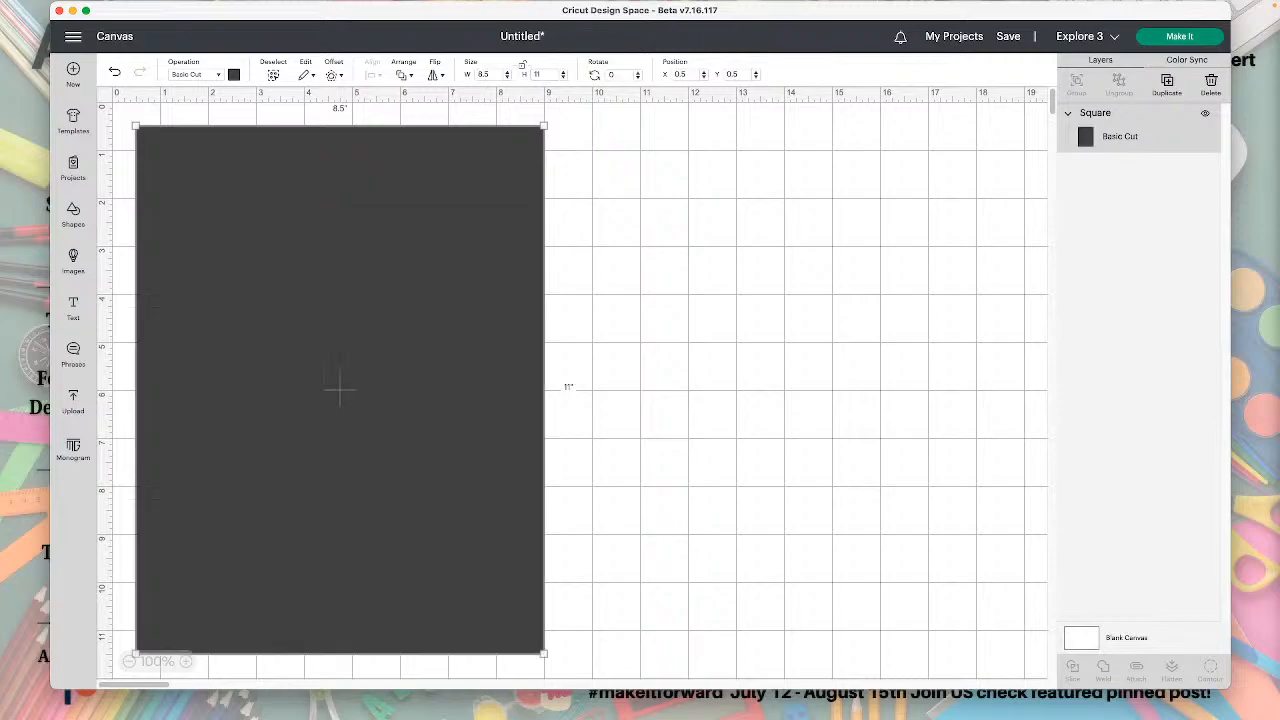
click(521, 68)
Change the rectangle's material color to light green.
click(233, 74)
click(316, 156)
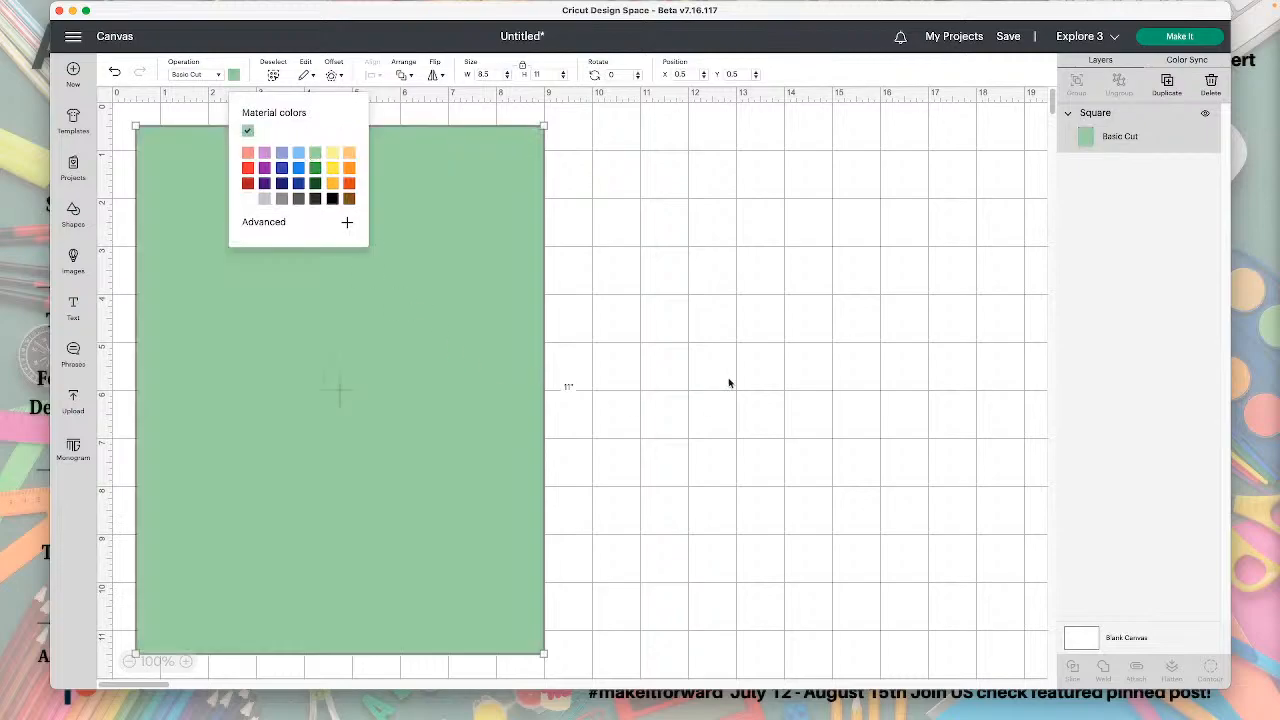
click(729, 380)
Place the green rectangle at the canvas origin, X 0 and Y 0.
mouse_move(334, 208)
mouse_down()
mouse_move(637, 234)
mouse_move(434, 211)
mouse_move(348, 216)
mouse_up()
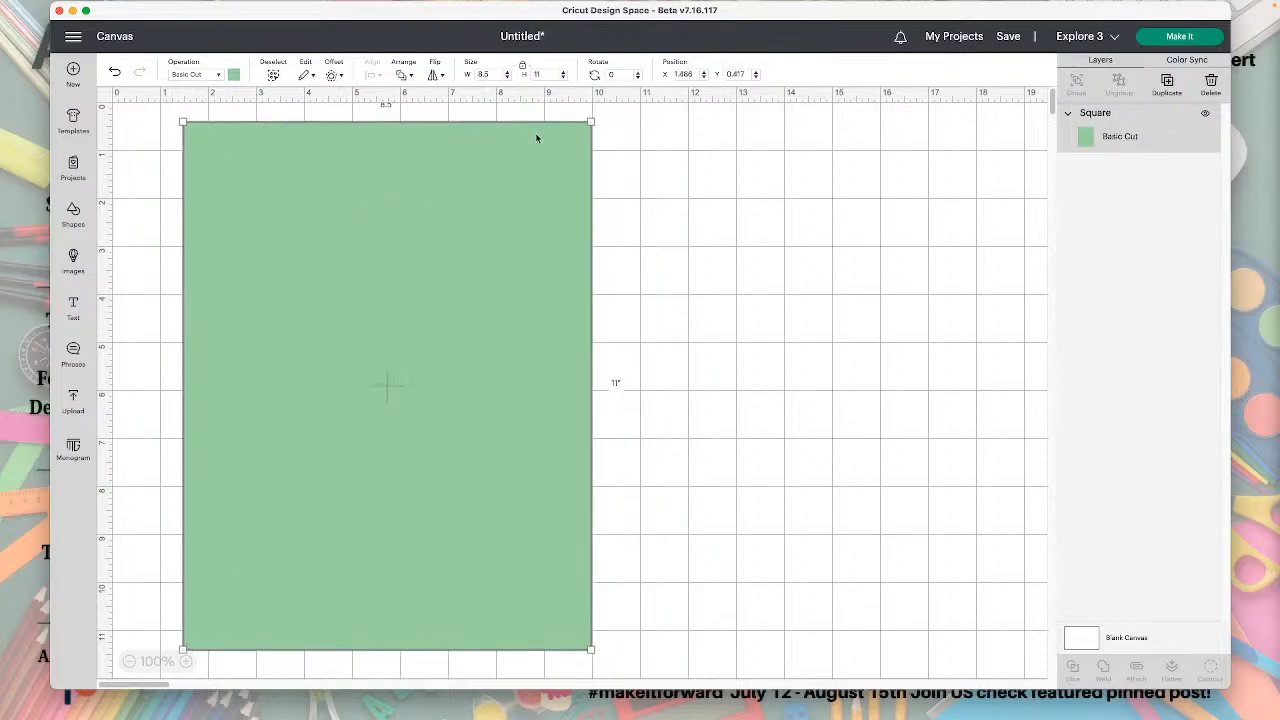
click(680, 74)
text(0)
key(Tab)
text(0)
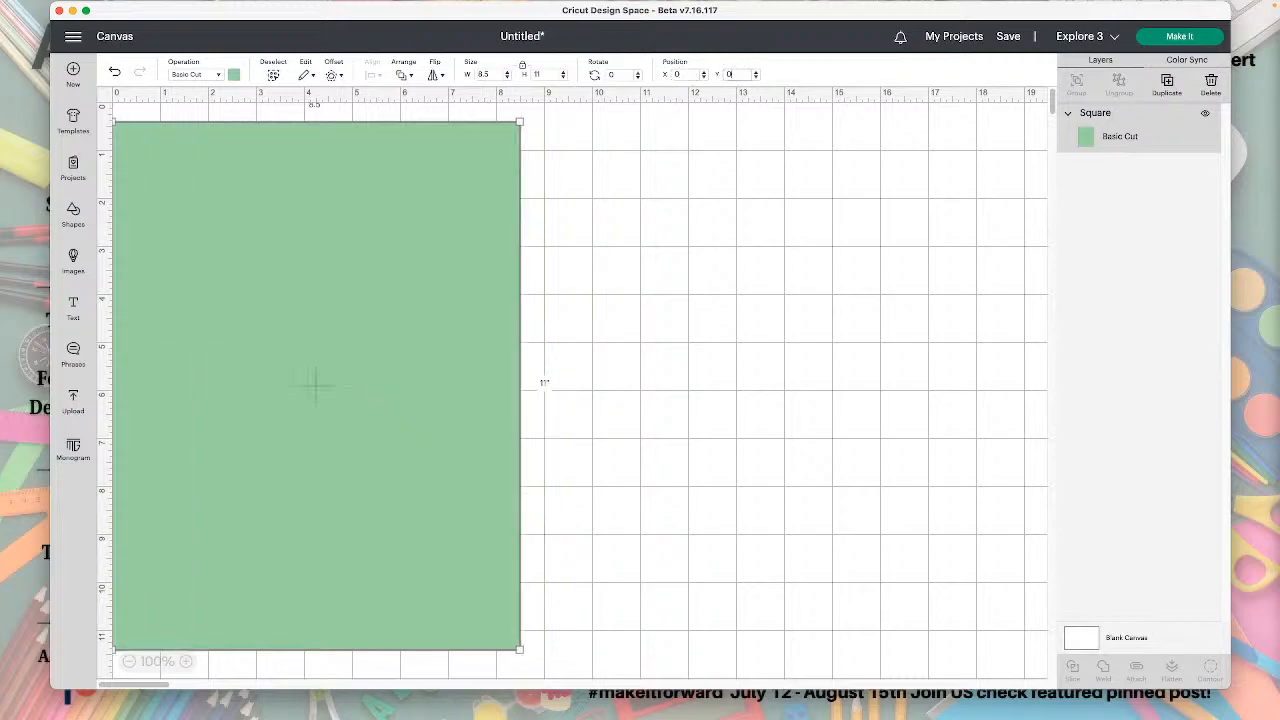
key(Return)
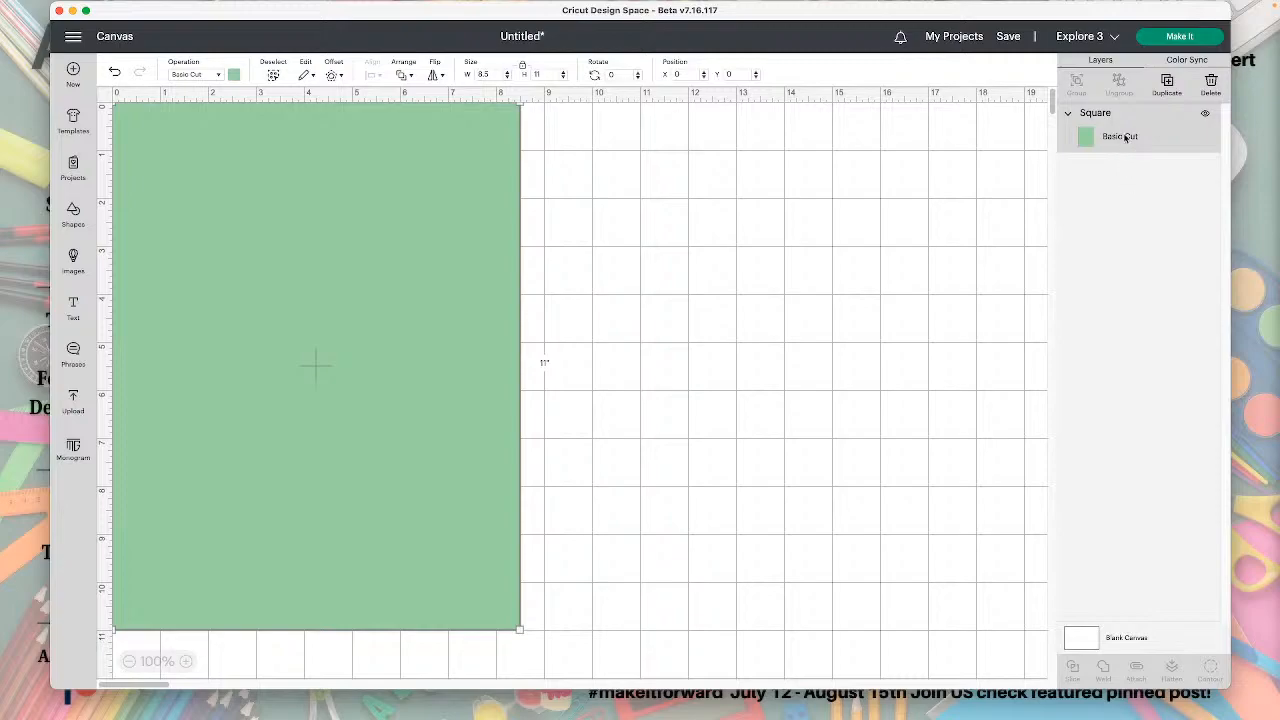
Duplicate the green rectangle beside the original at about X 10, Y 0.57, scaling the copy down to about 3.57 by 4.63 inches.
click(1167, 82)
drag(466, 240, 929, 277)
drag(1001, 656, 767, 351)
click(824, 362)
click(640, 238)
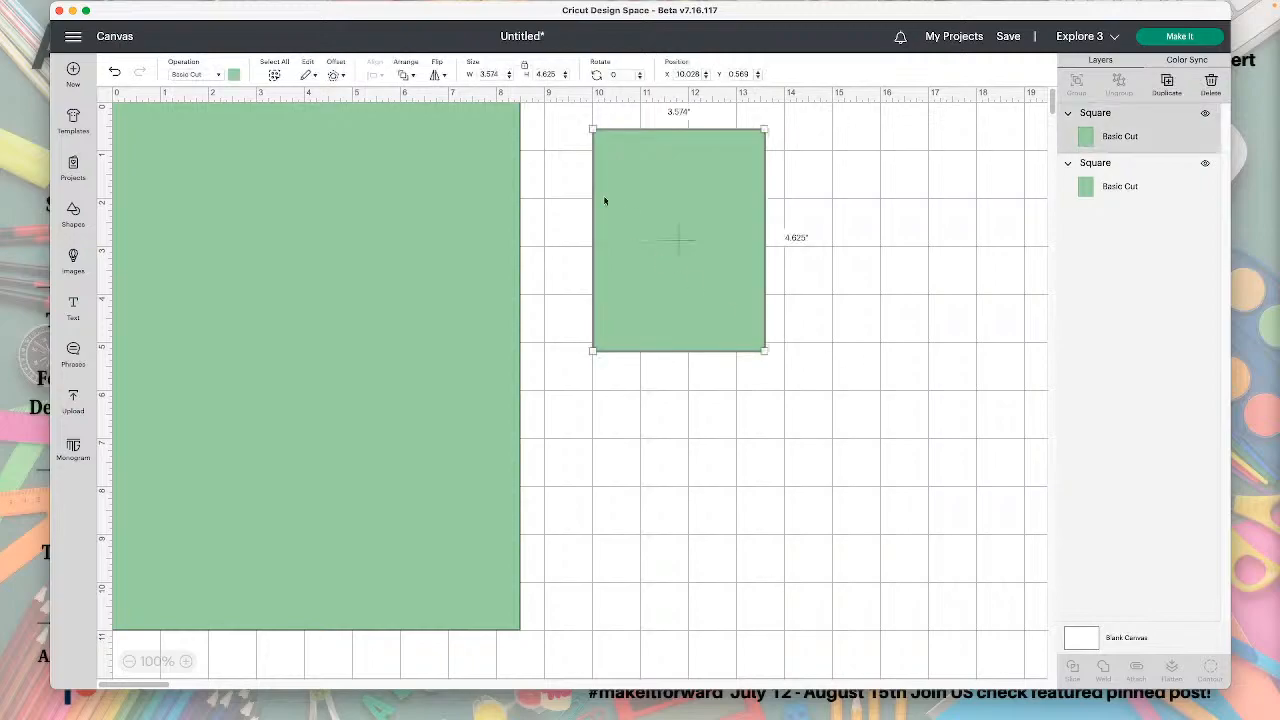
Set the smaller rectangle's size to 4.25 inches wide by 5.5 inches high with proportions unlocked.
click(502, 73)
drag(502, 73, 471, 68)
text(4.25)
key(Tab)
text(5)
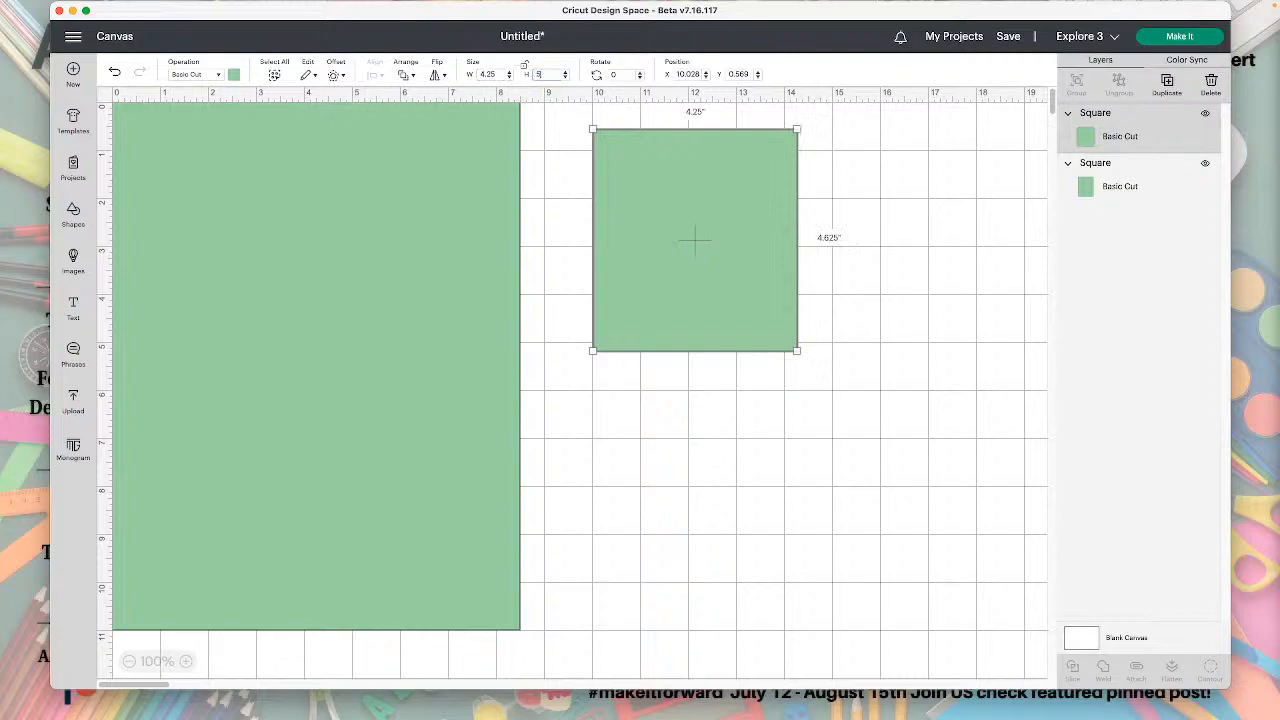
text(.5)
key(Return)
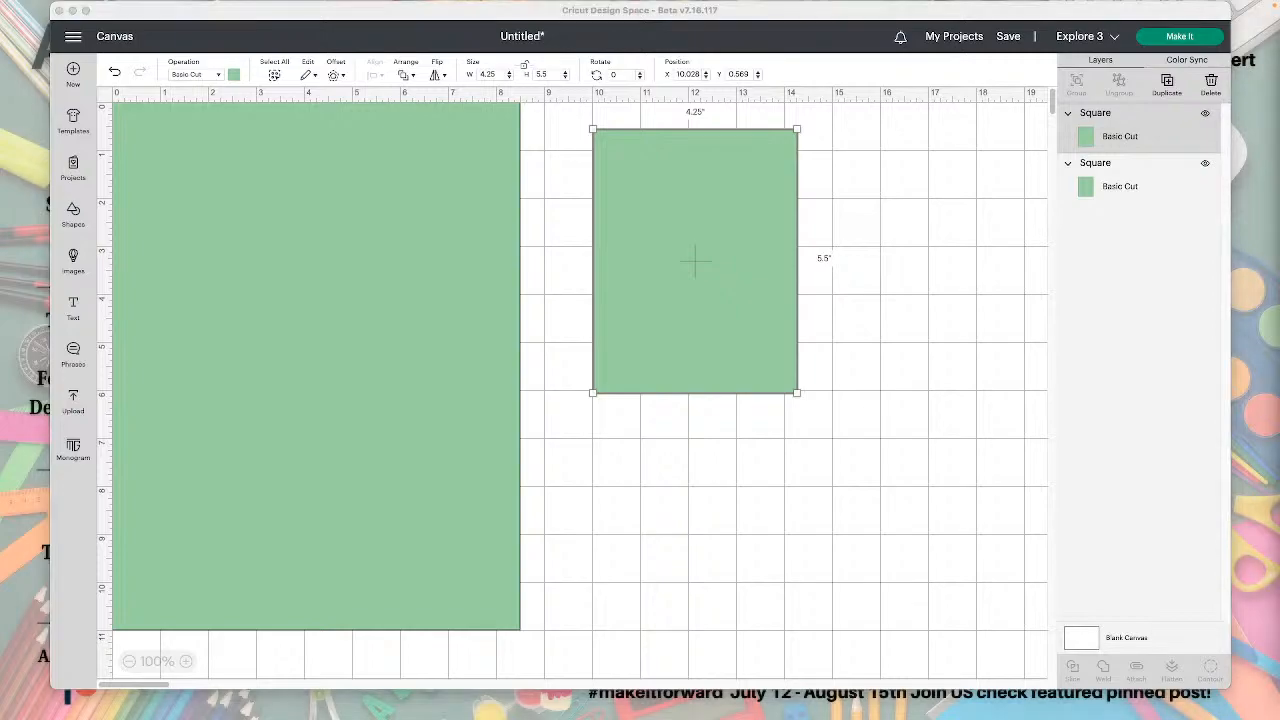
click(769, 287)
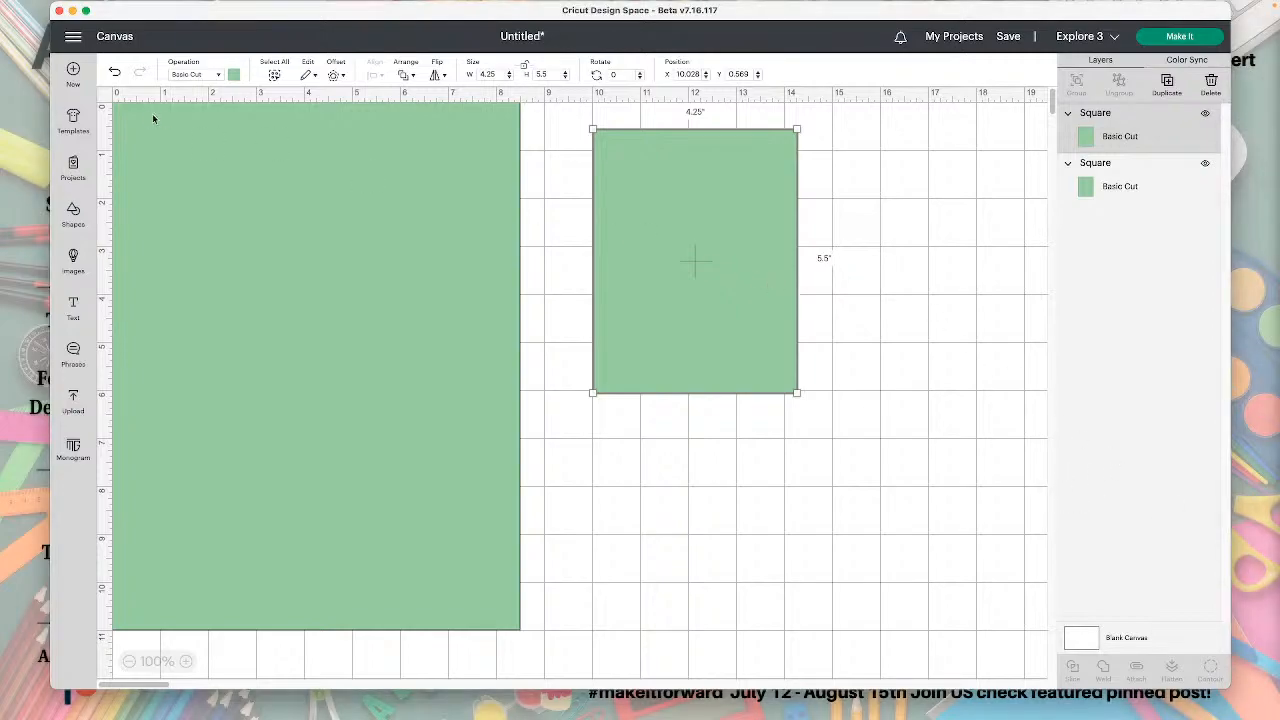
Add a score line with two duplicates, and move two of the lines side by side onto the smaller rectangle.
click(255, 152)
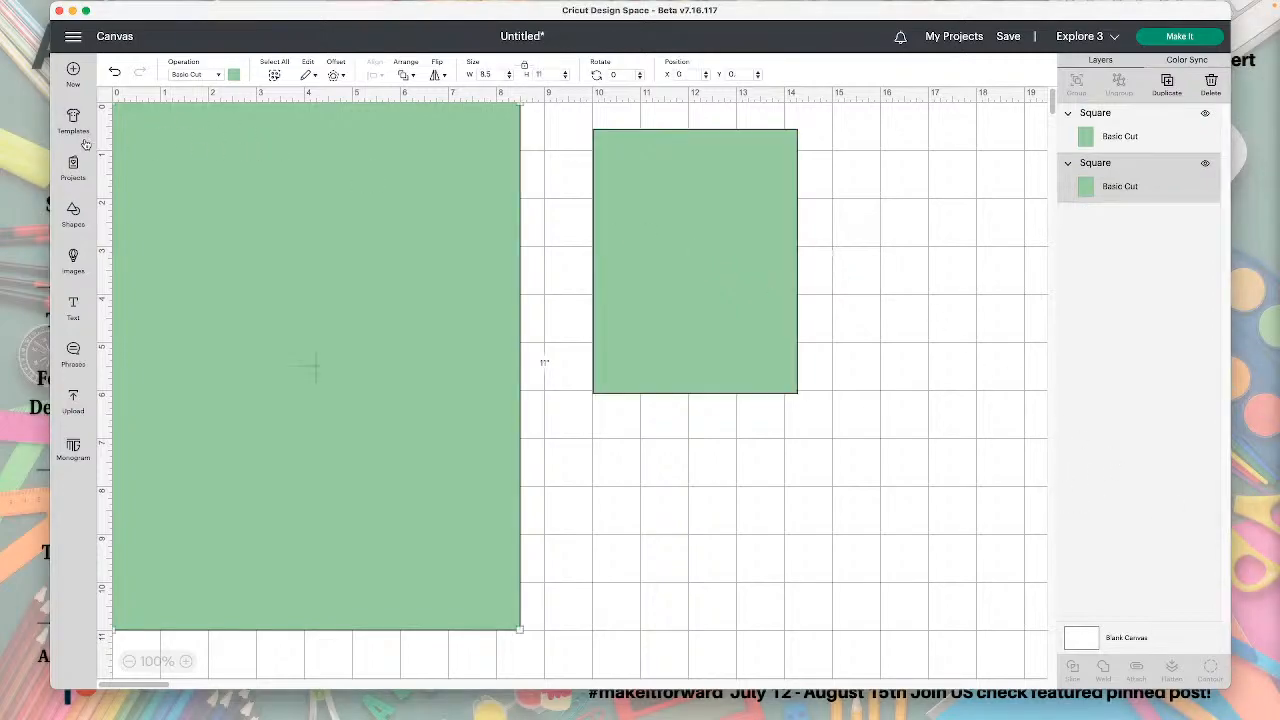
click(72, 214)
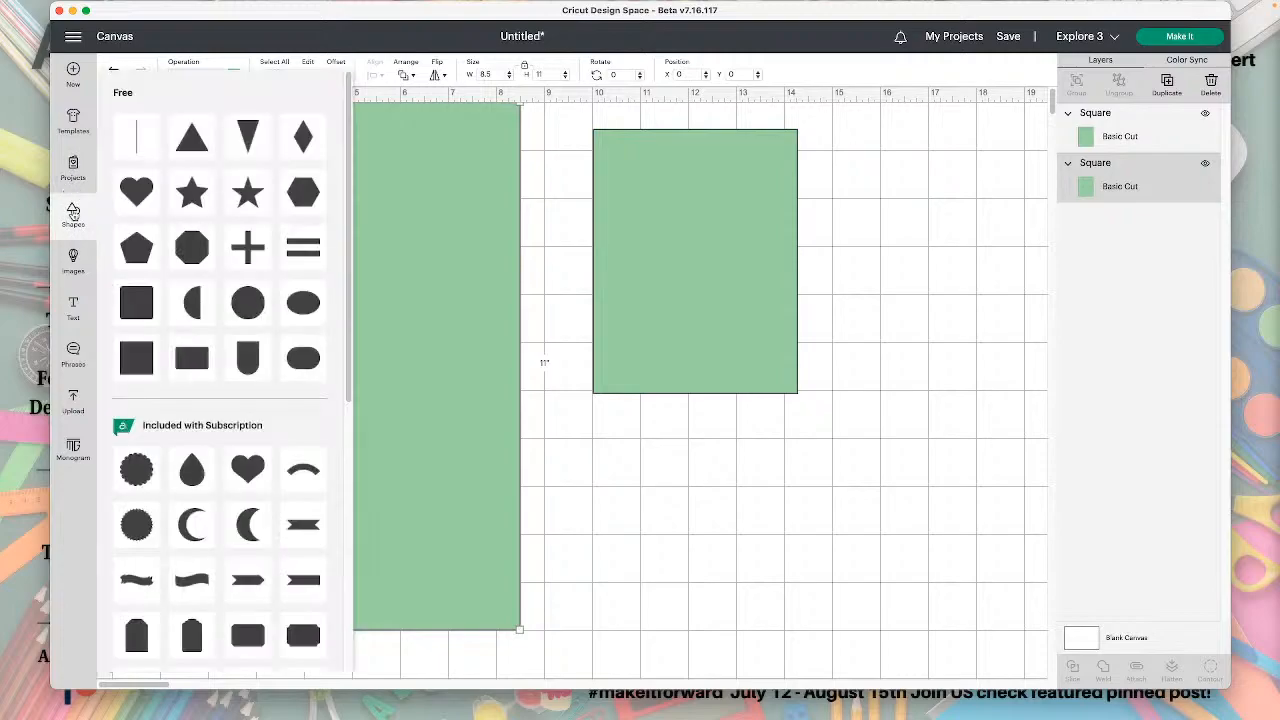
click(137, 136)
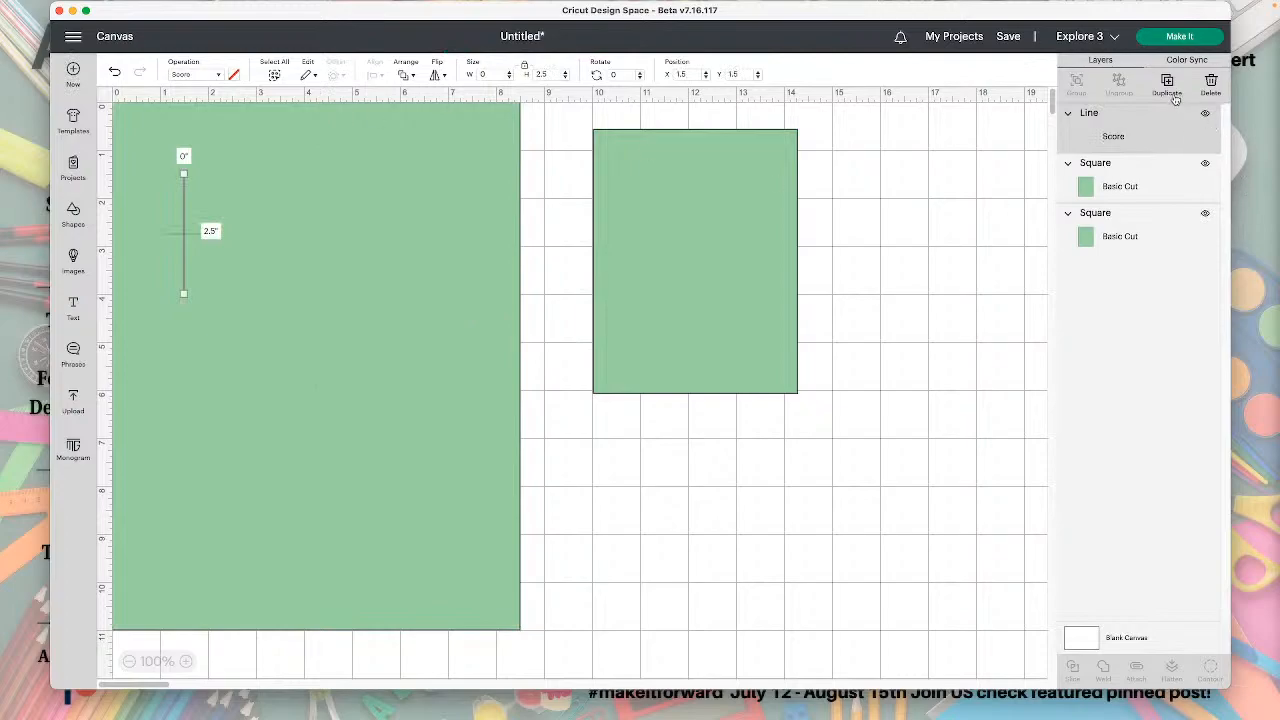
click(1166, 85)
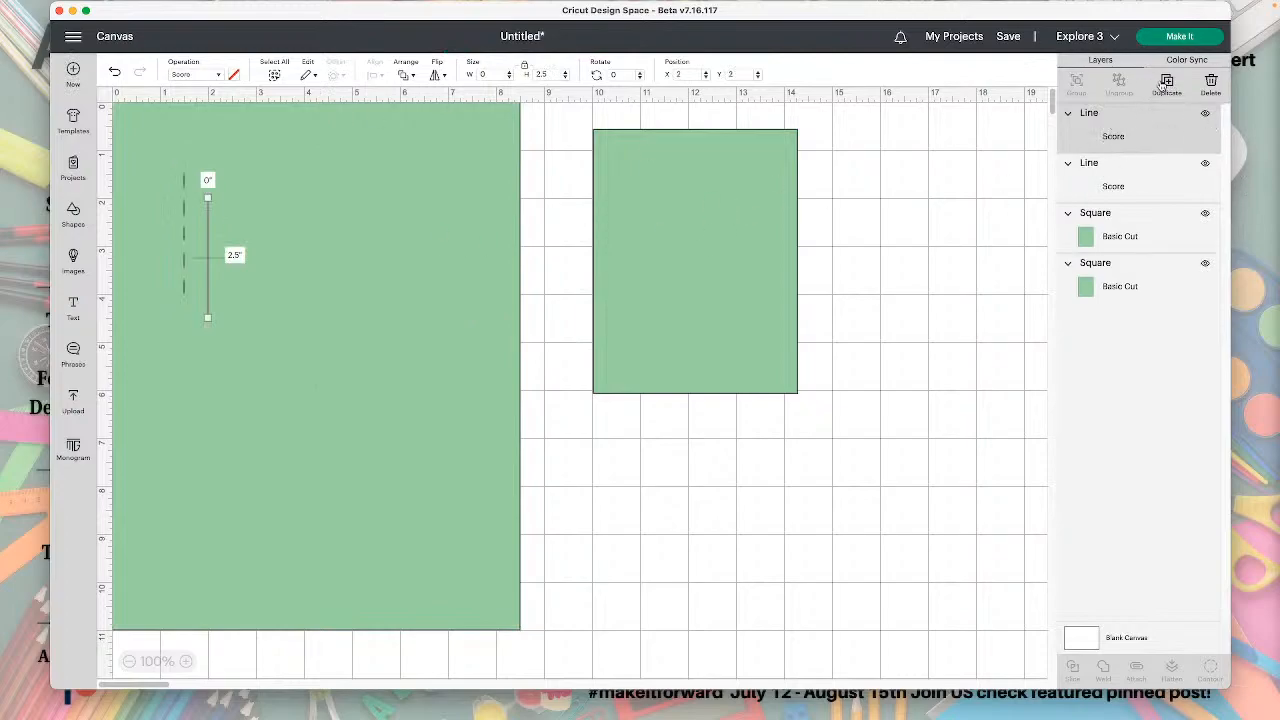
click(1166, 85)
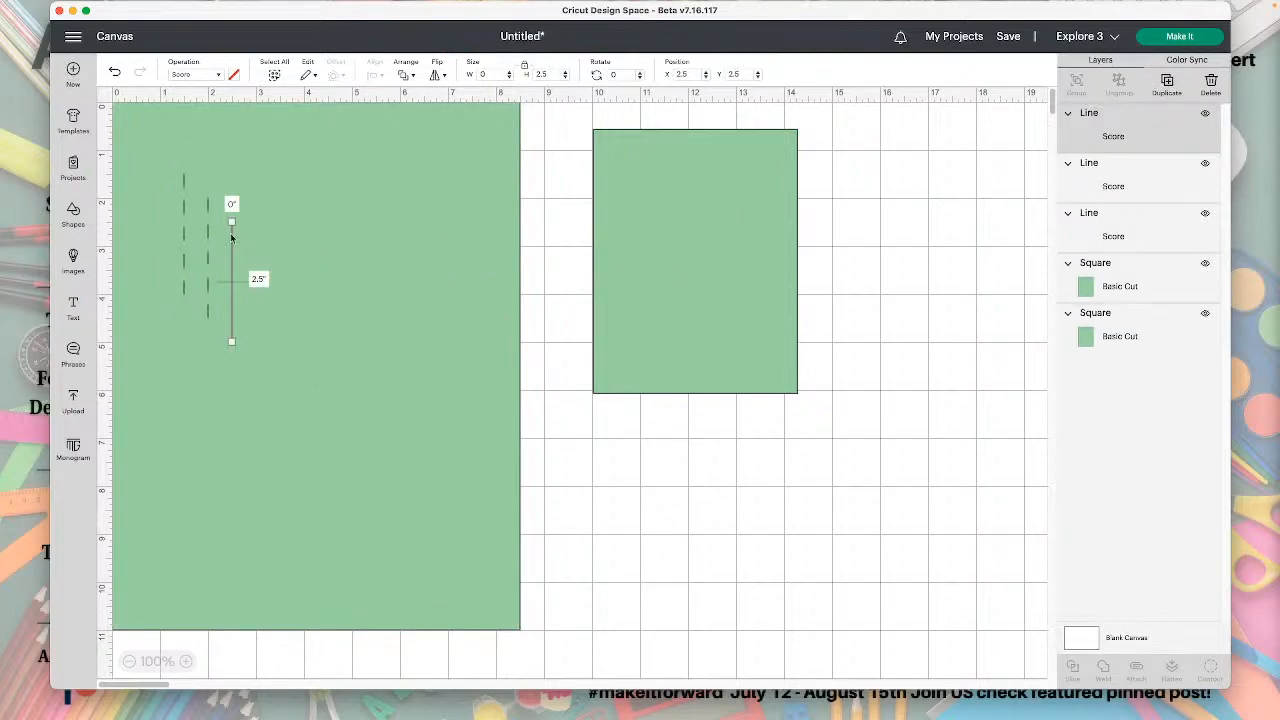
drag(208, 229, 674, 263)
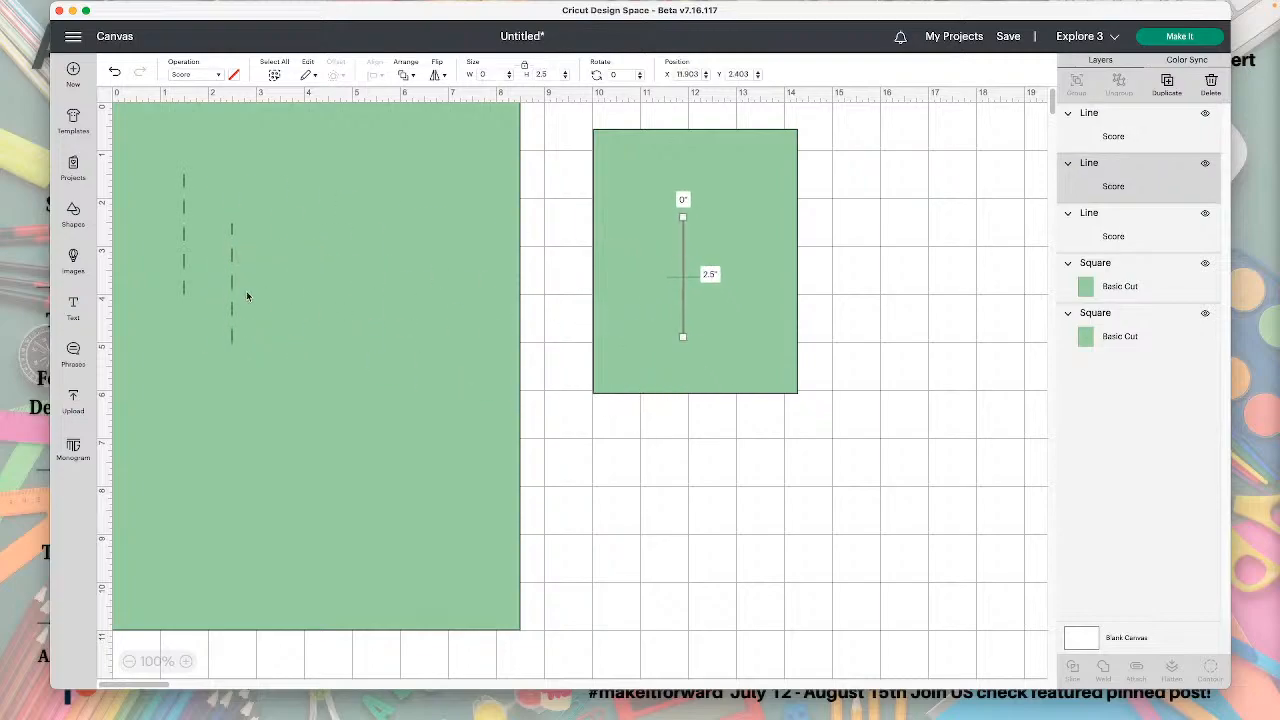
drag(234, 294, 728, 287)
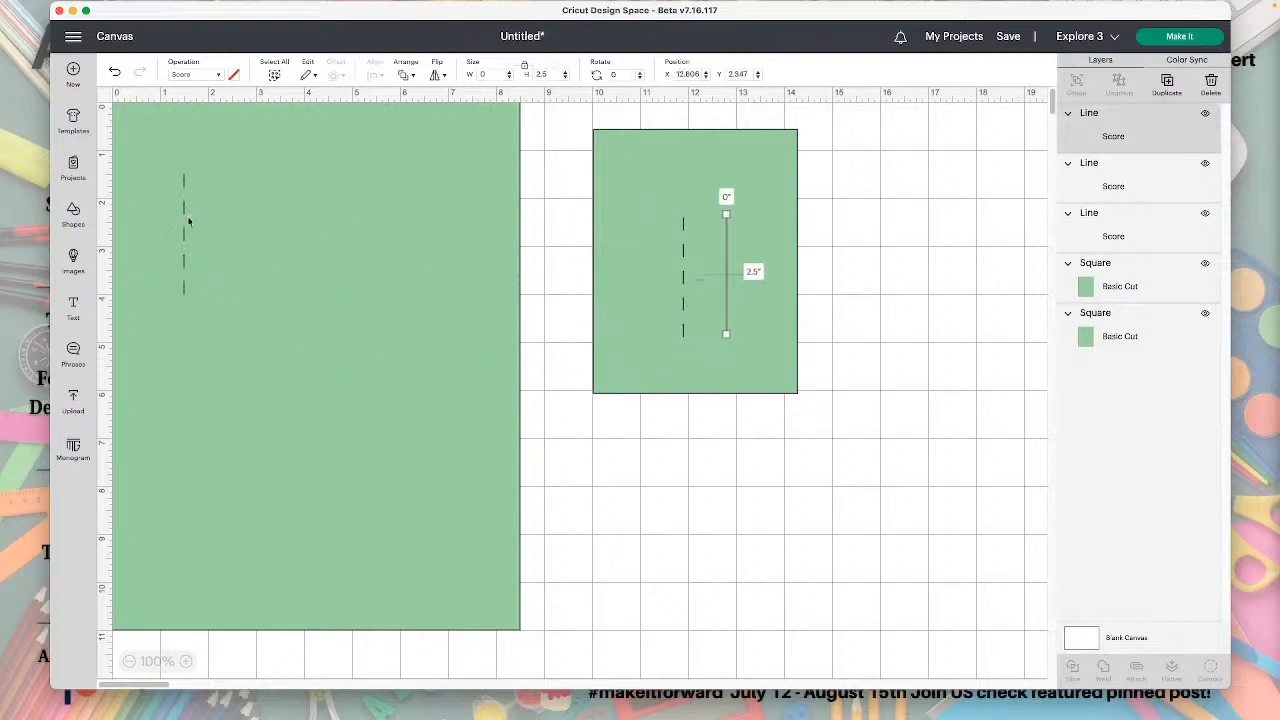
Set the height of the score line on the large rectangle to 8.5 inches.
click(189, 221)
click(548, 73)
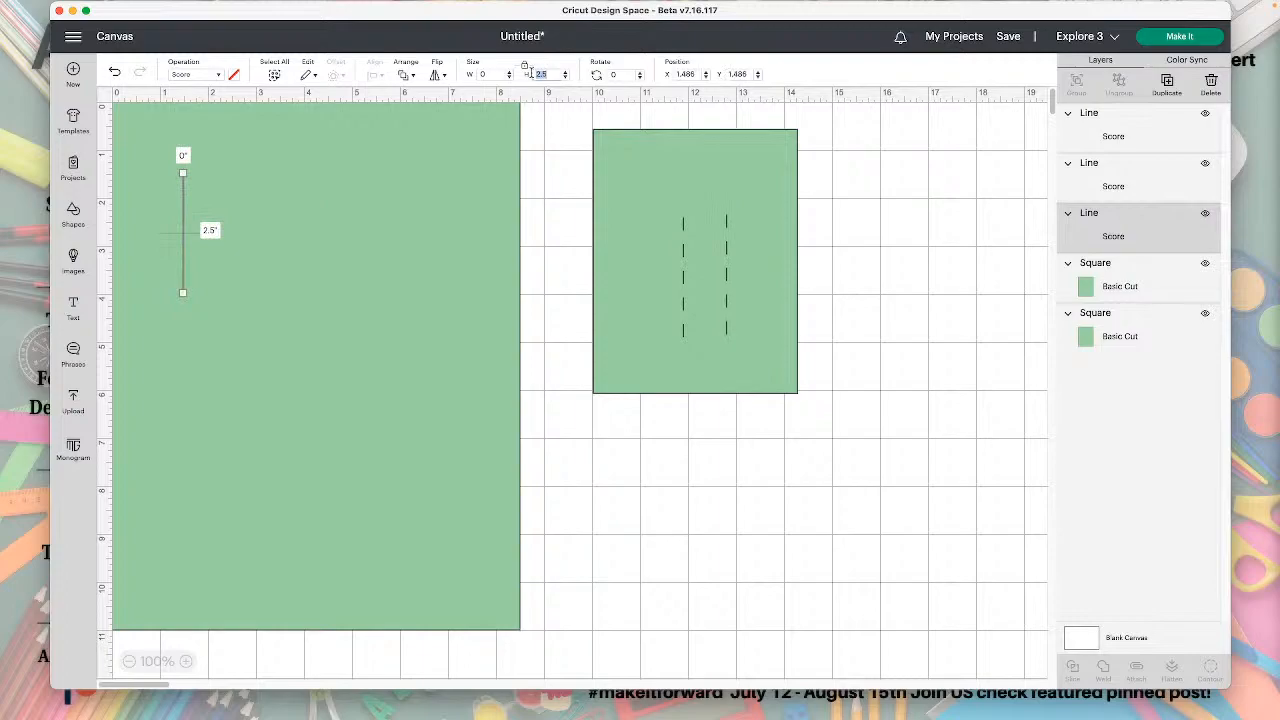
text(8)
key(Return)
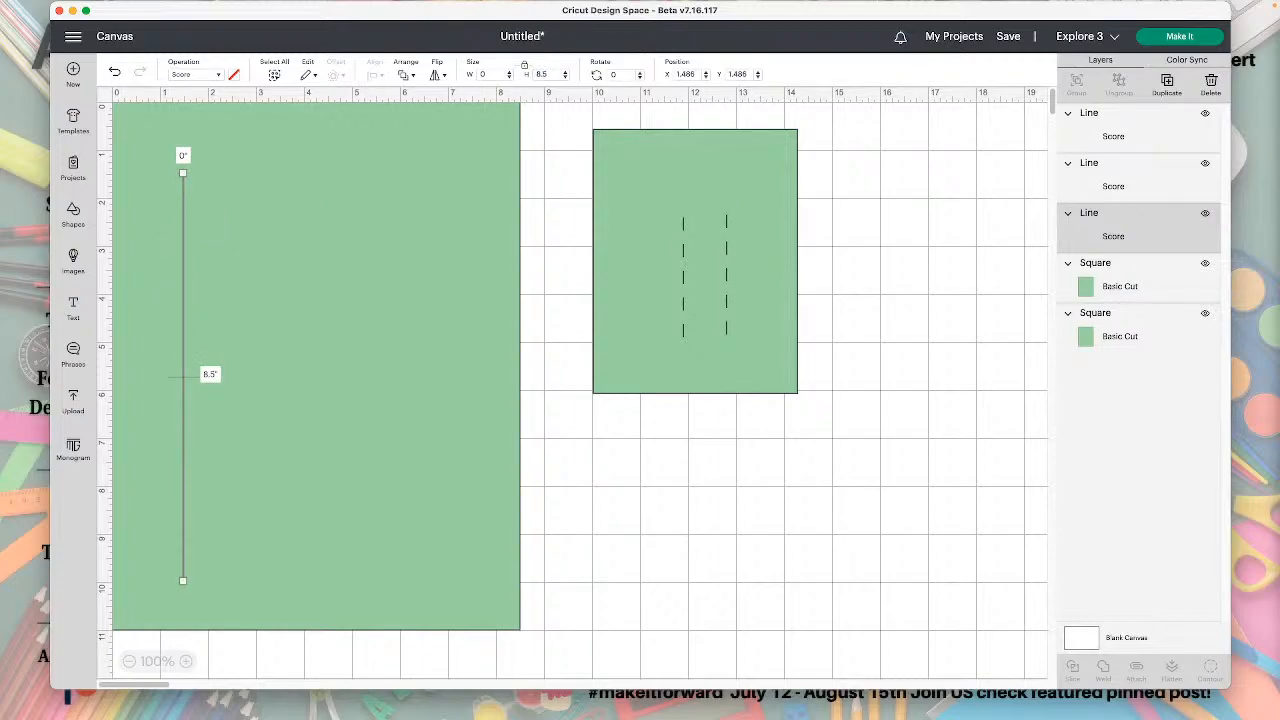
scroll(229, 320, down, 1)
Set the large rectangle's score line height to 11 inches and move it to about X 3.75, Y 0.31.
click(540, 76)
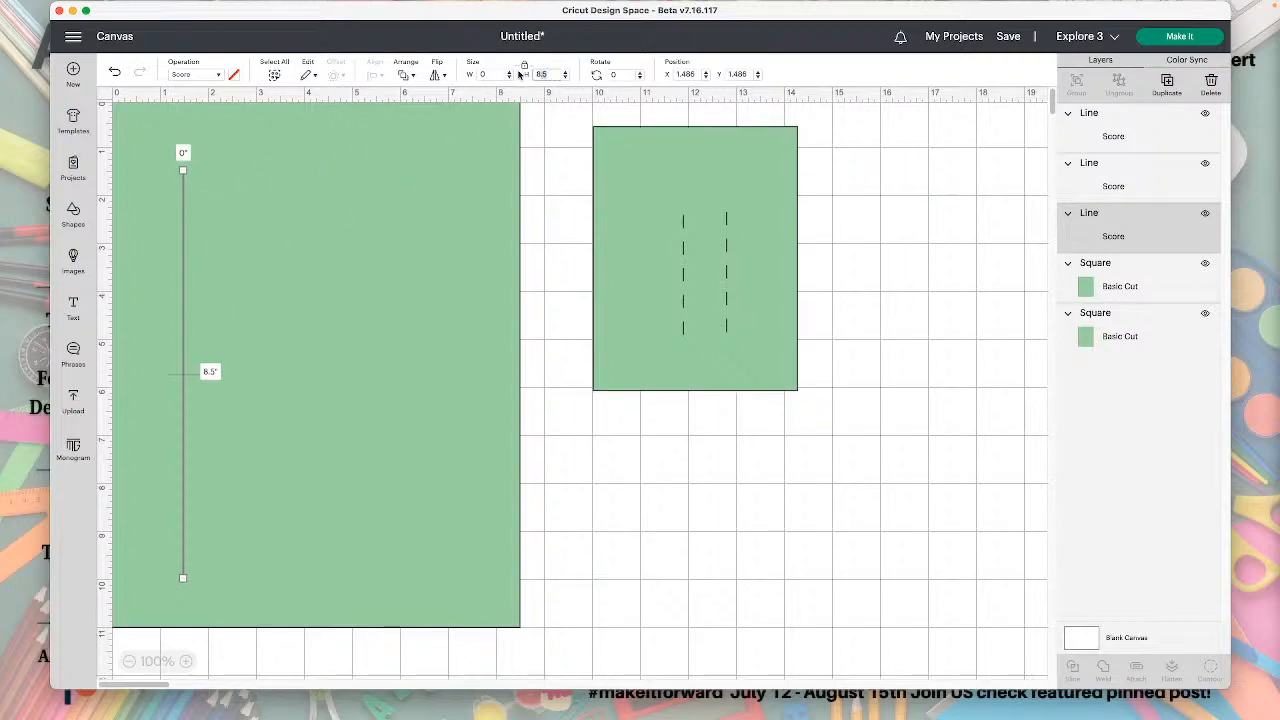
text(11)
key(Return)
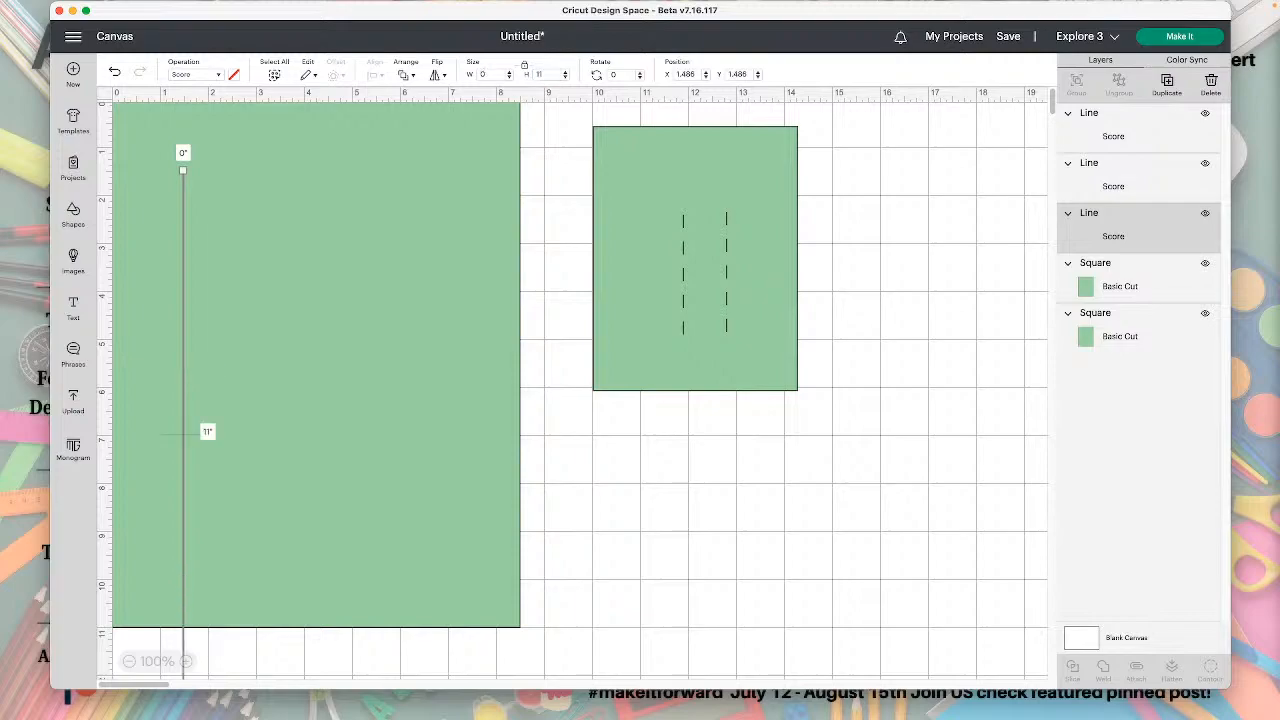
drag(189, 306, 295, 249)
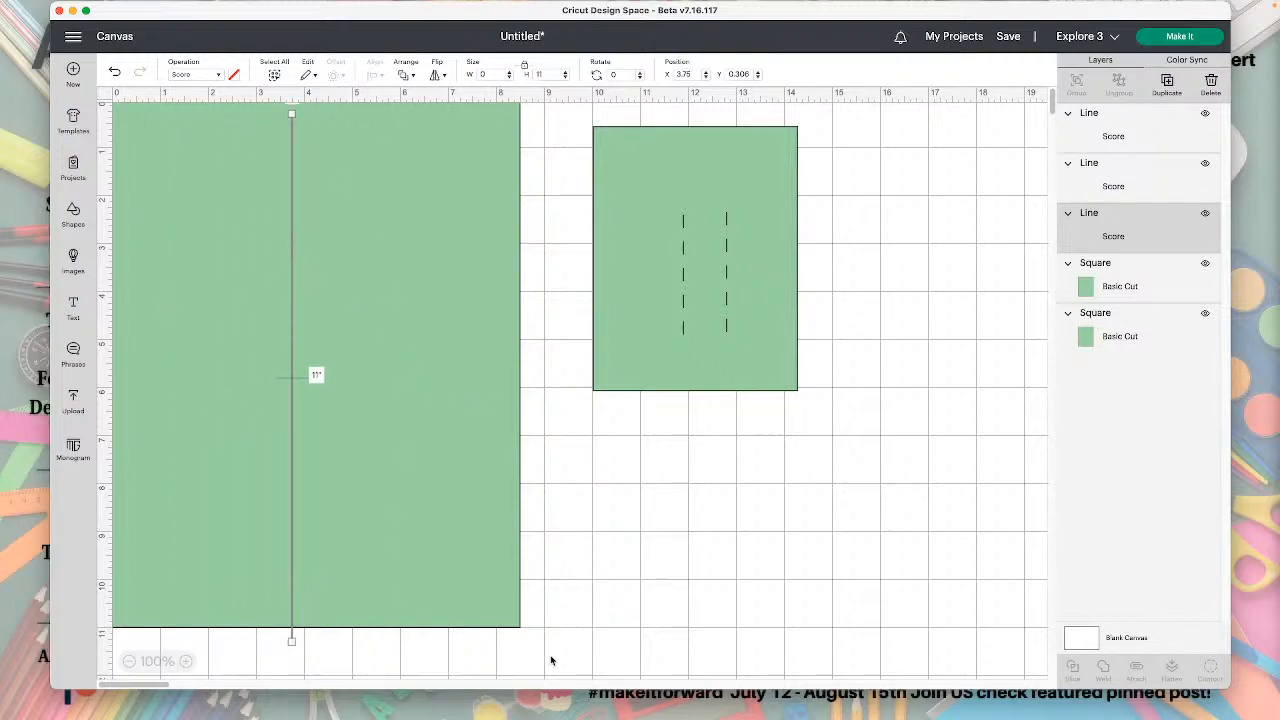
Center the 11-inch score line on the large rectangle and set the Y position of both to 0.
click(586, 634)
drag(586, 634, 210, 584)
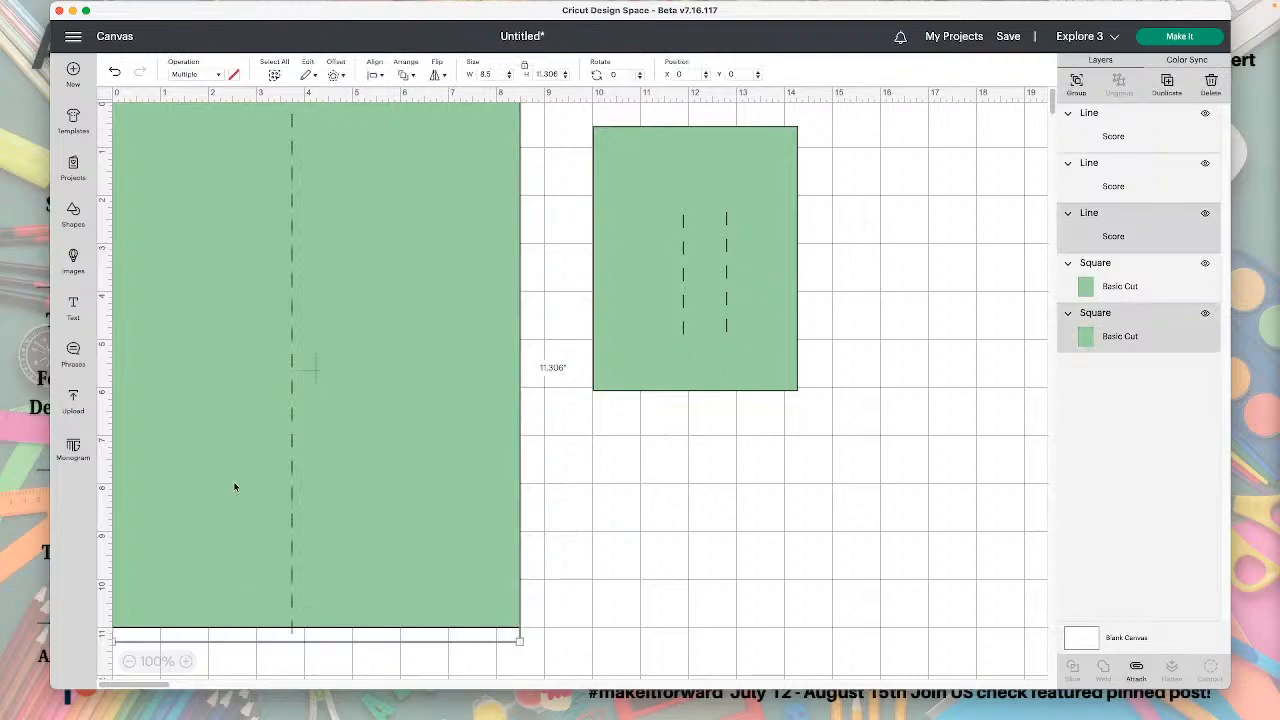
click(377, 74)
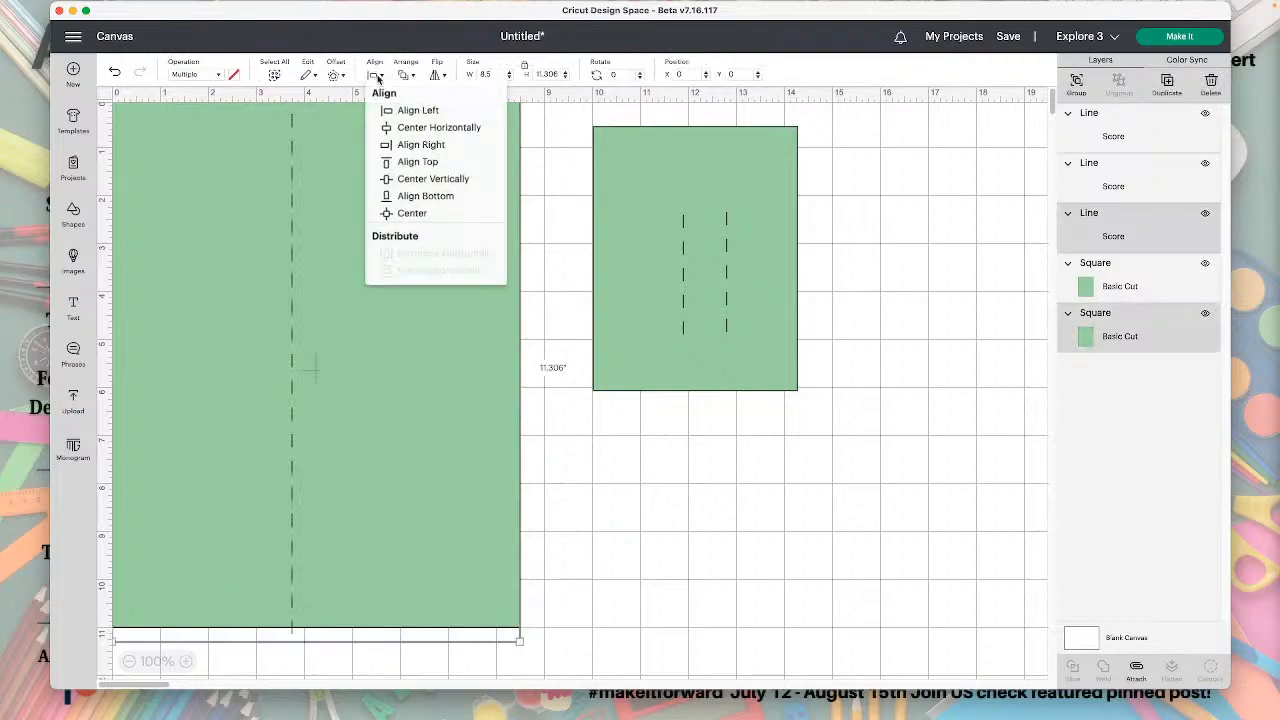
click(413, 215)
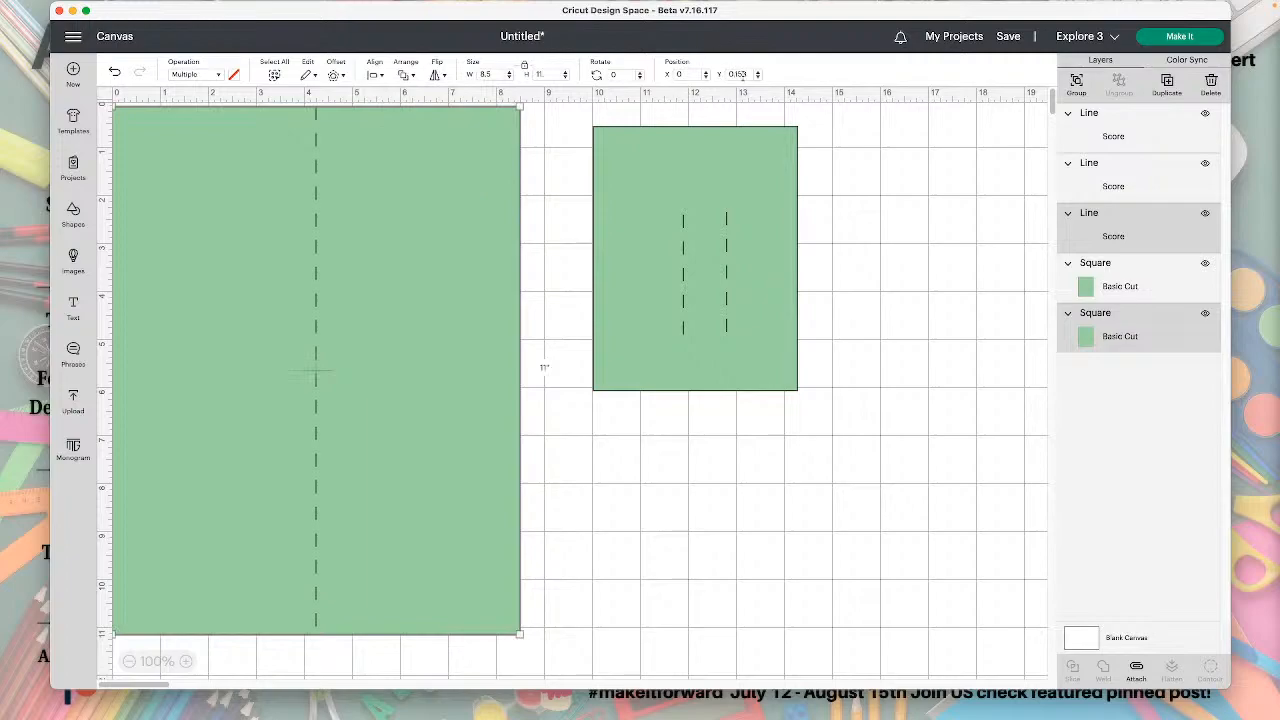
click(736, 74)
text(0)
key(Return)
click(932, 500)
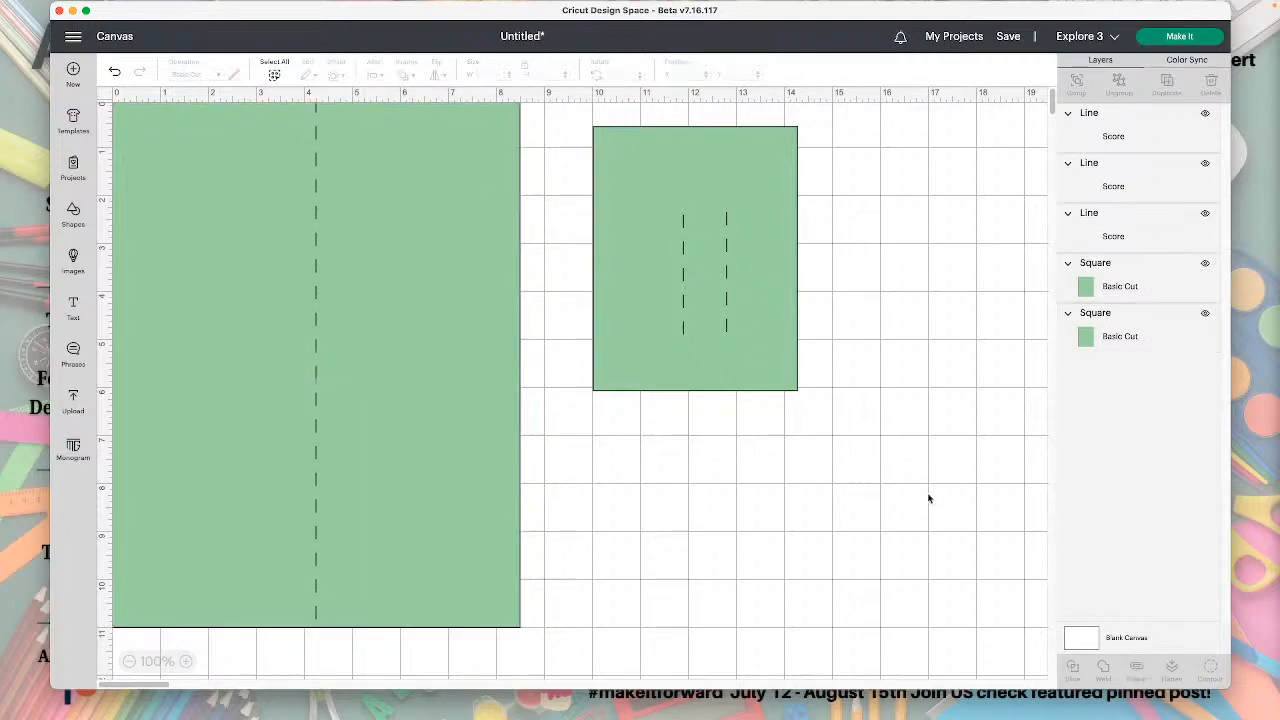
click(317, 224)
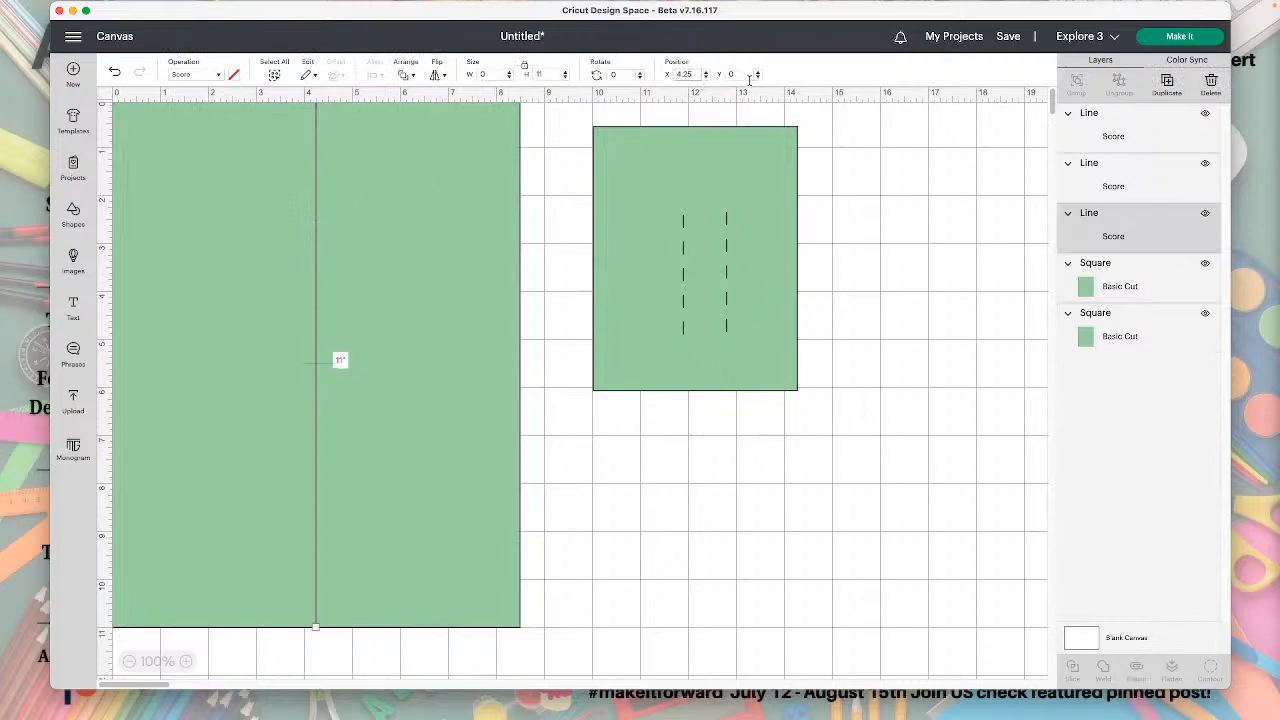
Delete the right-hand one of the two short score lines on the smaller rectangle.
click(684, 249)
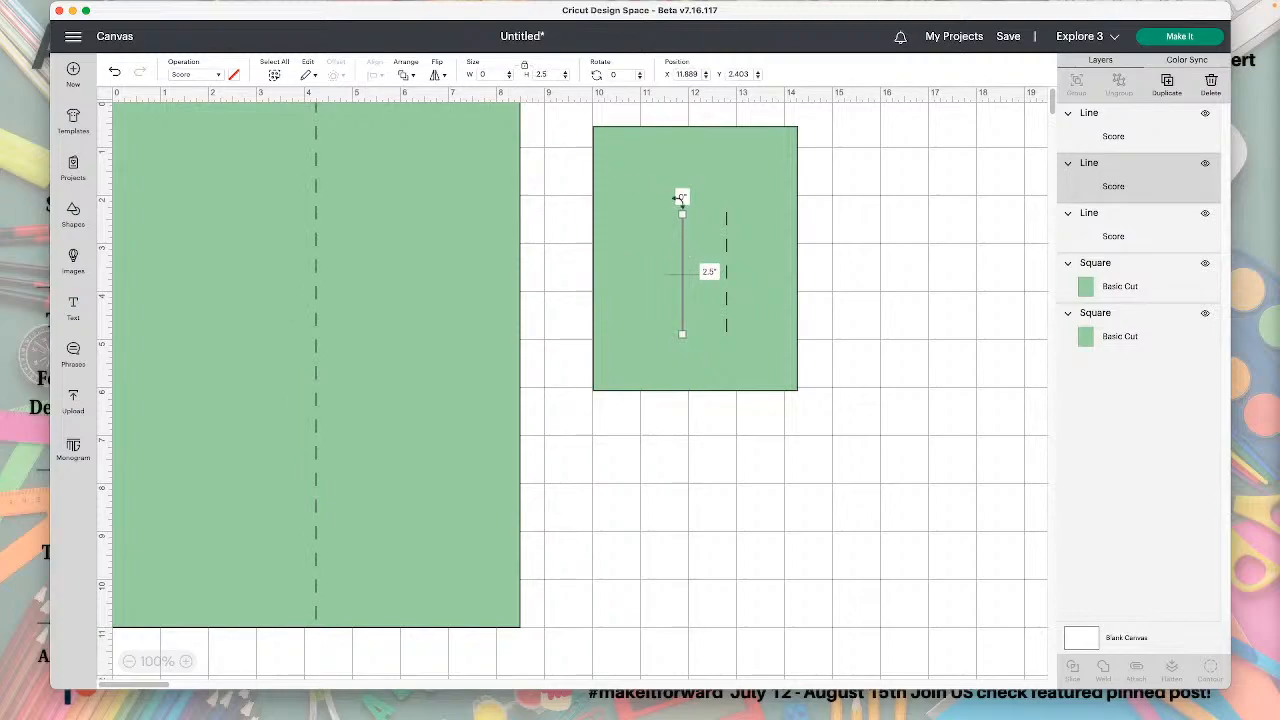
click(727, 236)
key(Delete)
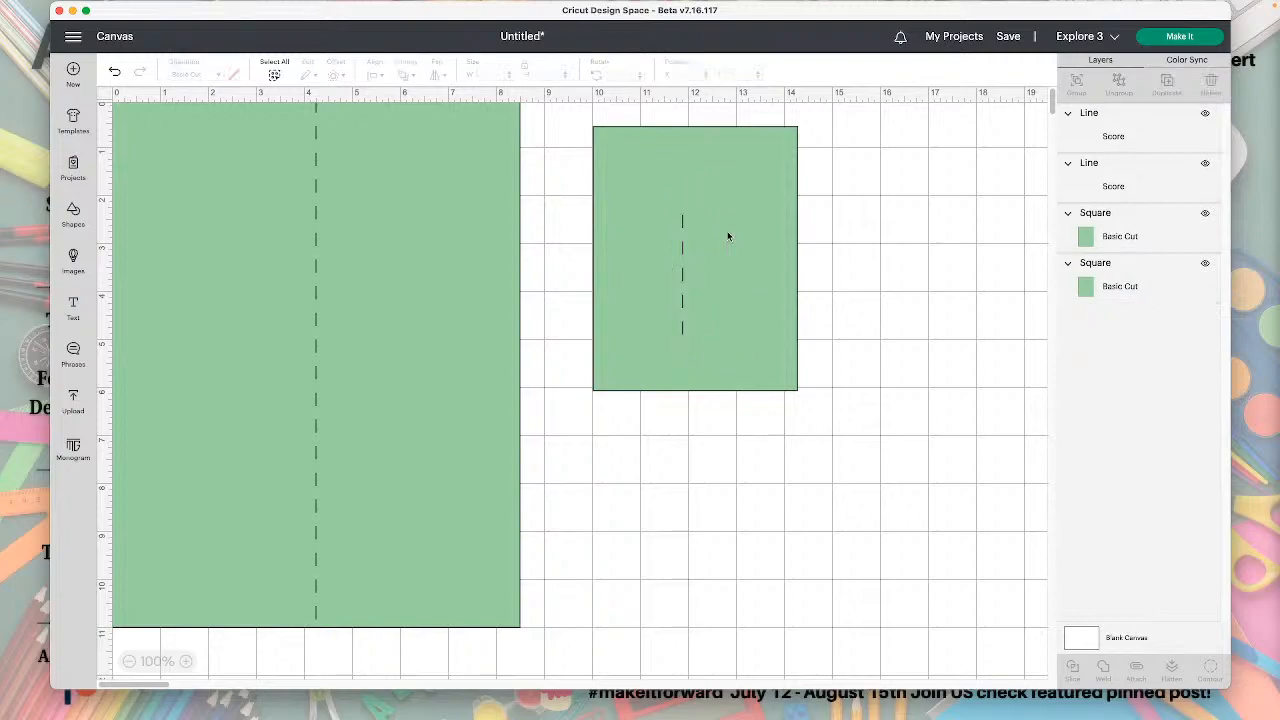
Rotate the remaining short score line to 90 degrees and set its height to 4.25 inches.
click(682, 250)
drag(622, 76, 605, 78)
text(90)
key(Return)
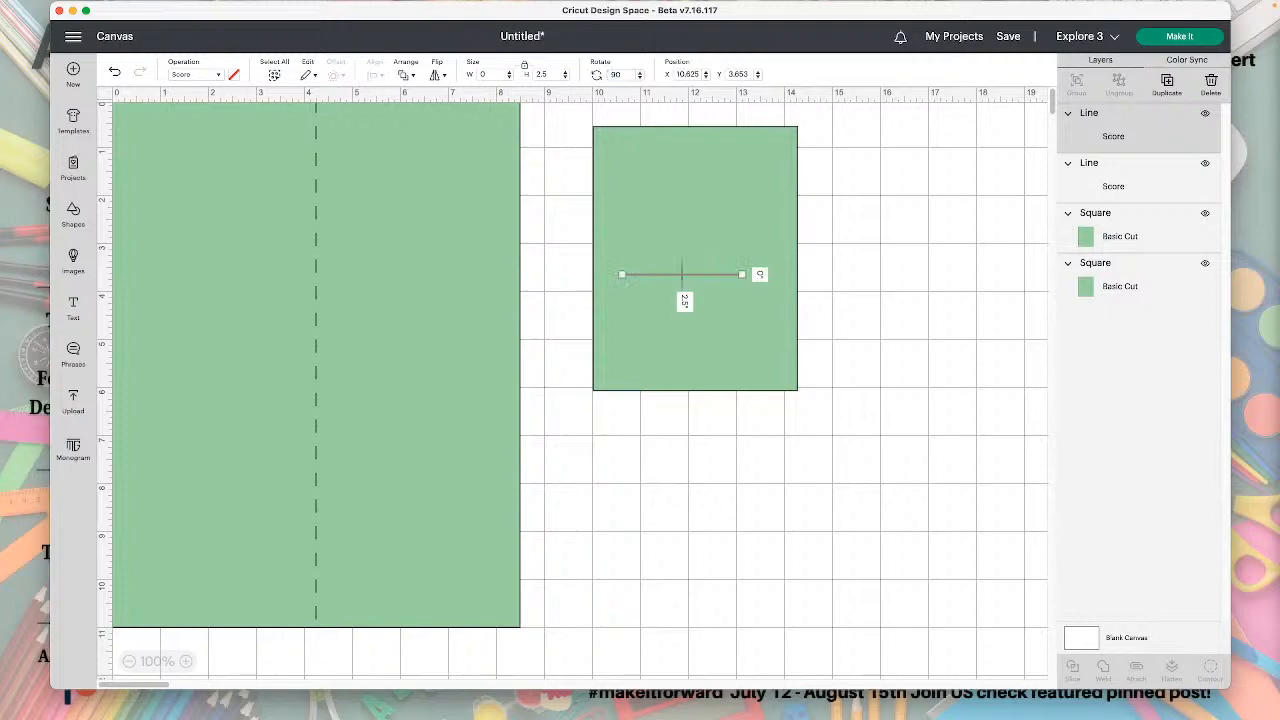
drag(546, 74, 523, 76)
text(4.25)
key(Return)
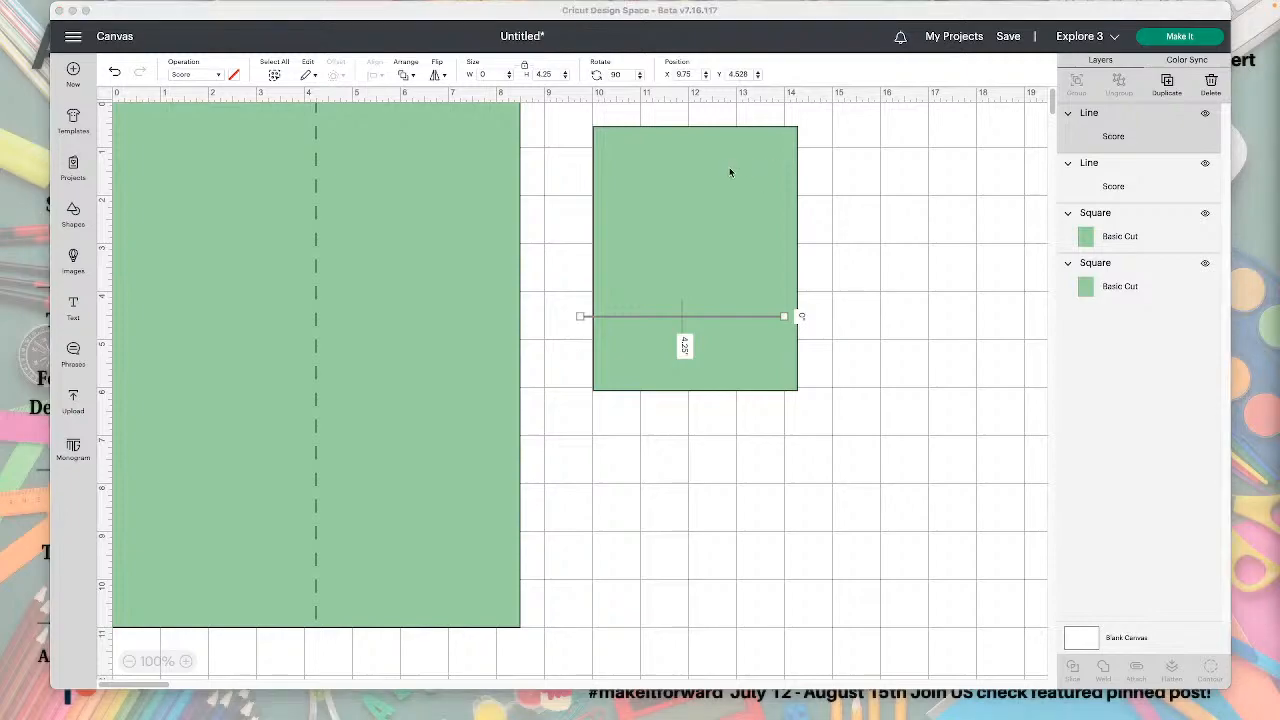
Duplicate the 4.25-inch score line and change the duplicate's operation to Basic Cut.
click(1165, 85)
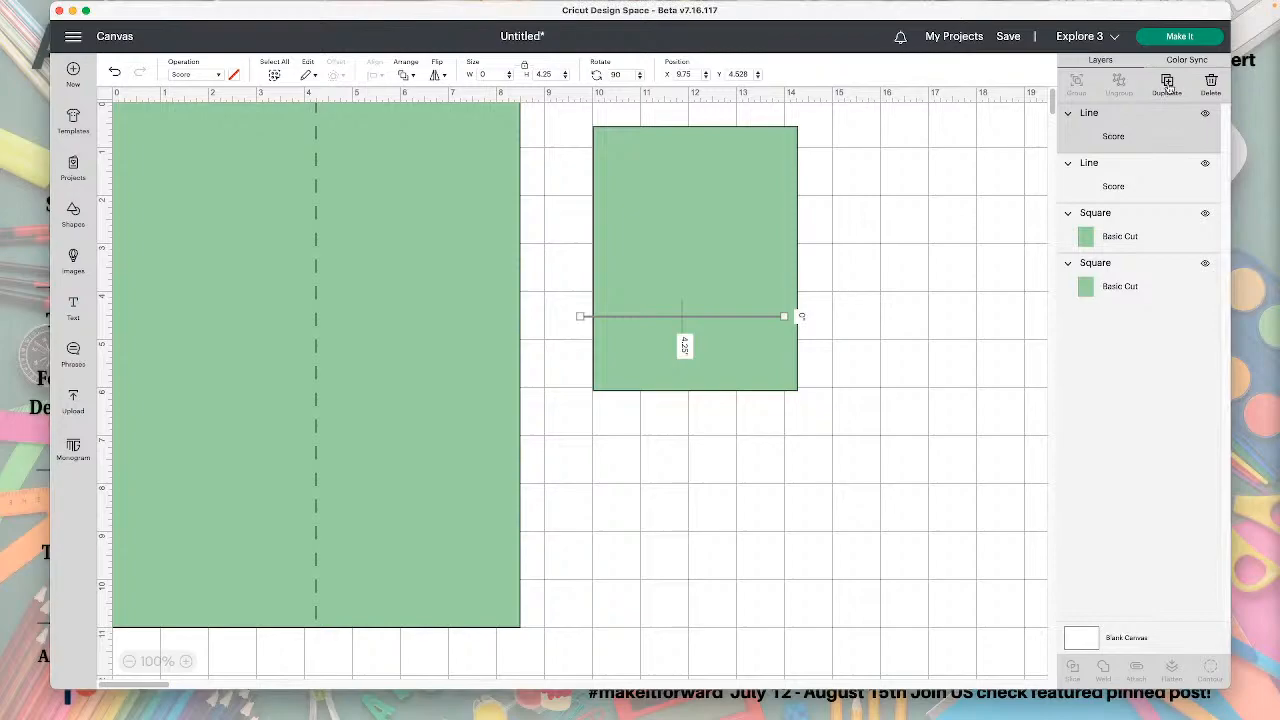
click(1167, 85)
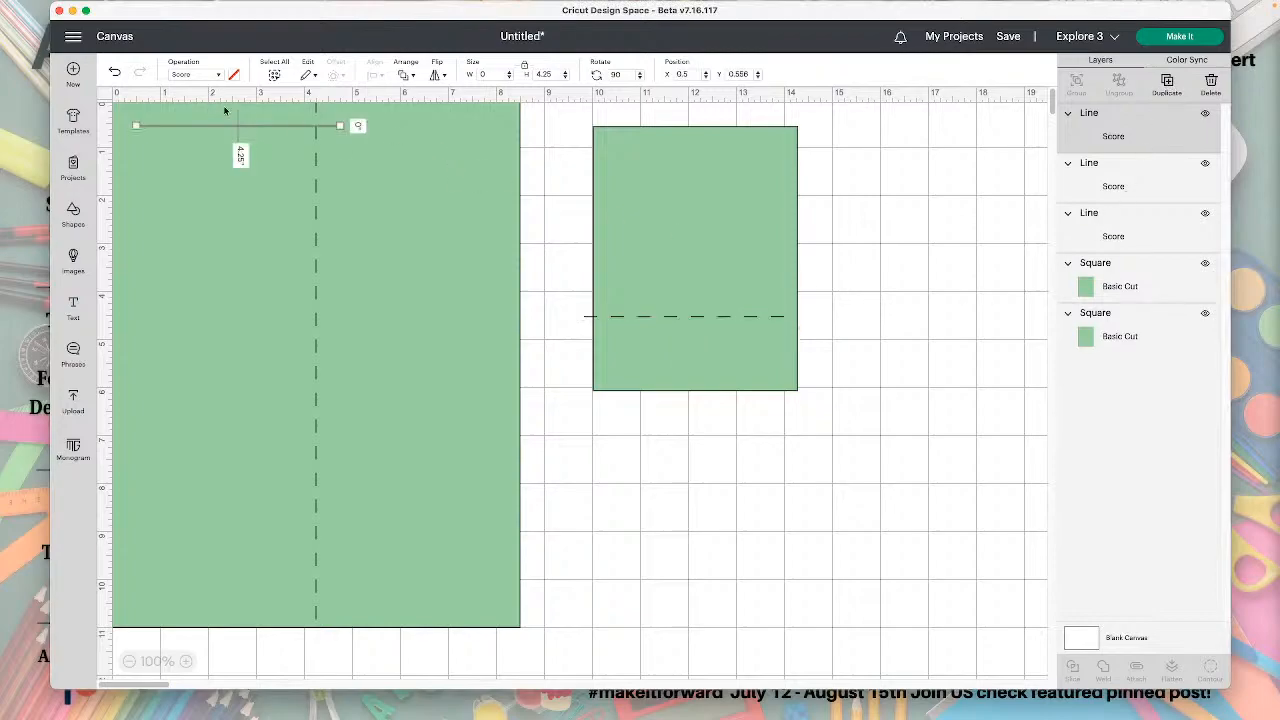
click(195, 75)
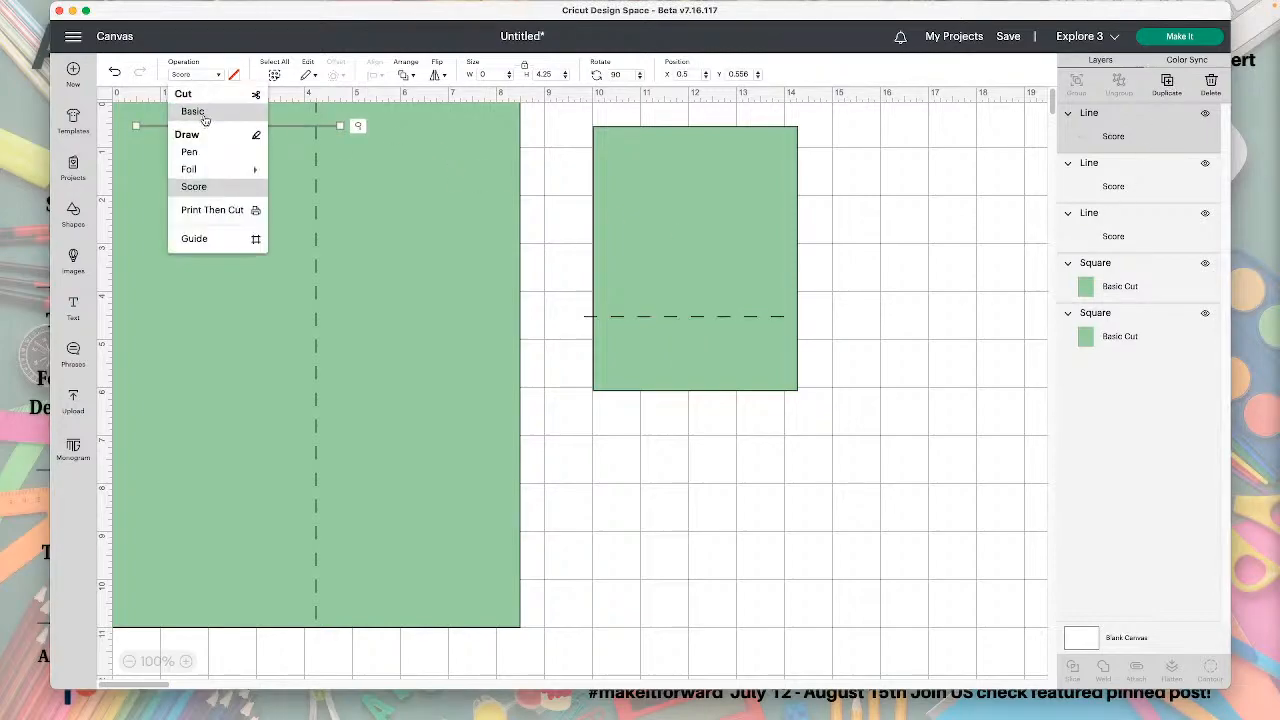
click(205, 120)
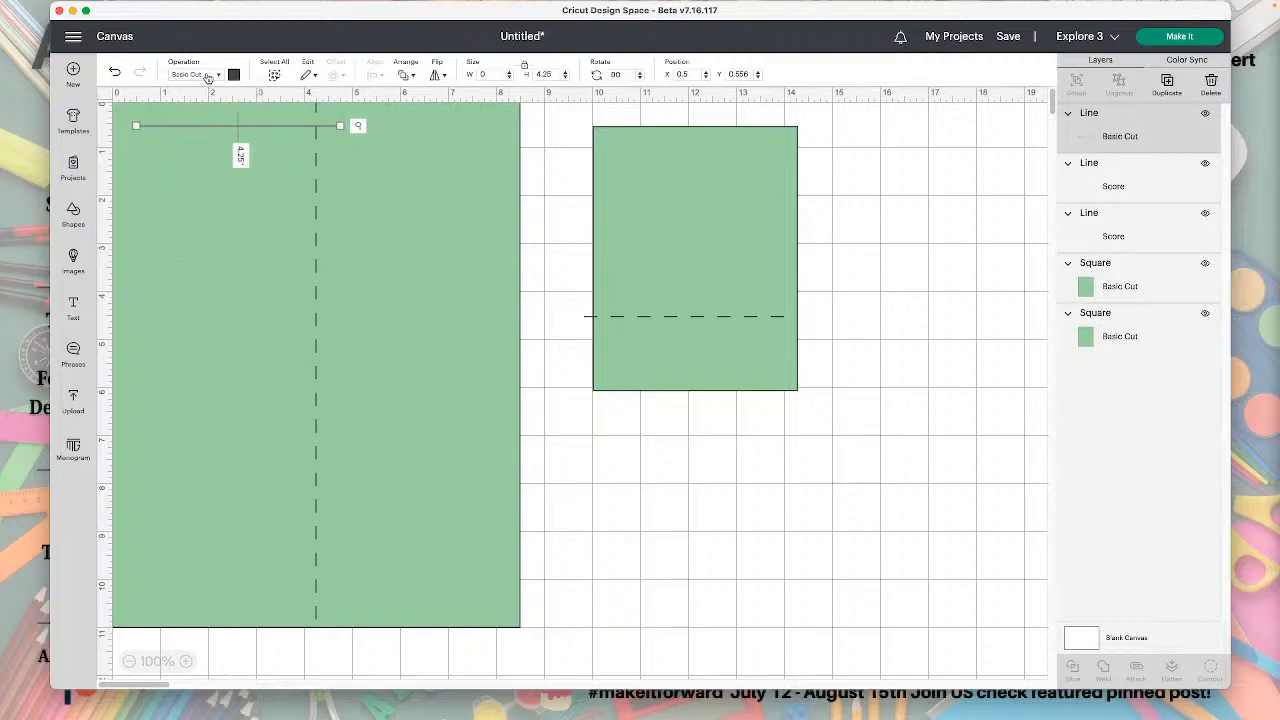
click(208, 77)
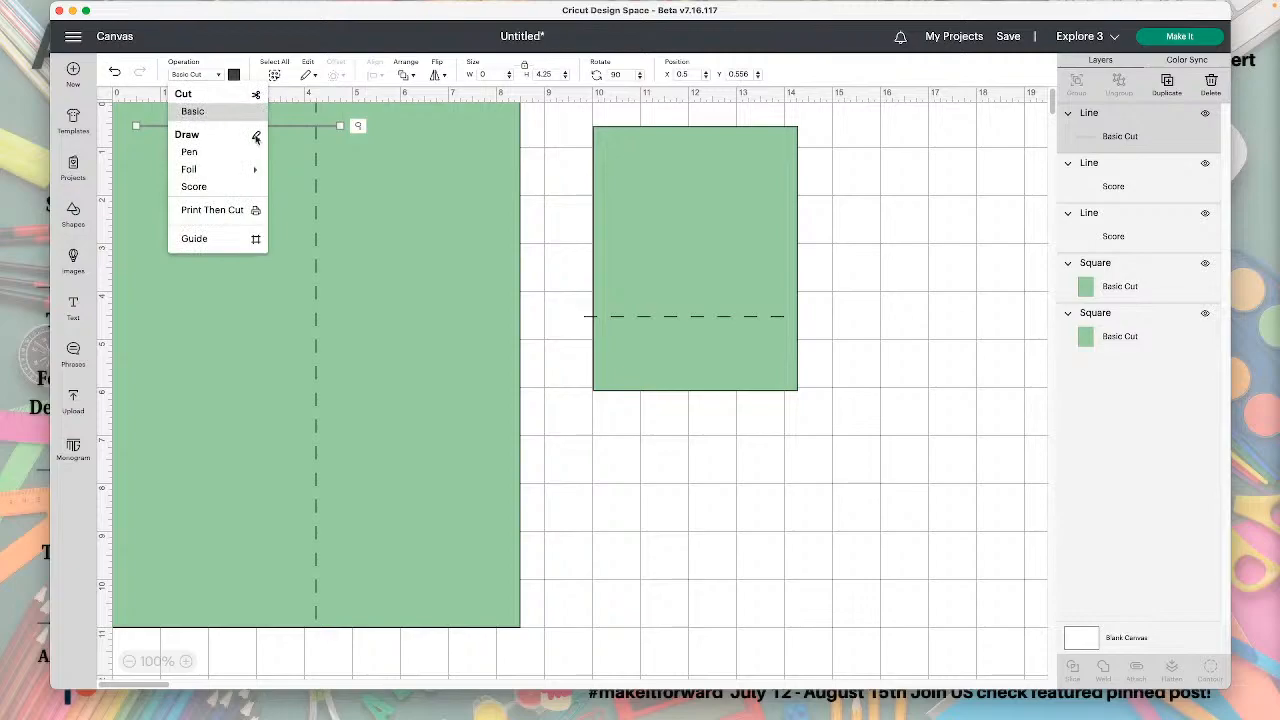
click(900, 306)
Move the cut line down the large rectangle and bring the horizontal score line from the smaller rectangle over beside it.
drag(309, 129, 307, 255)
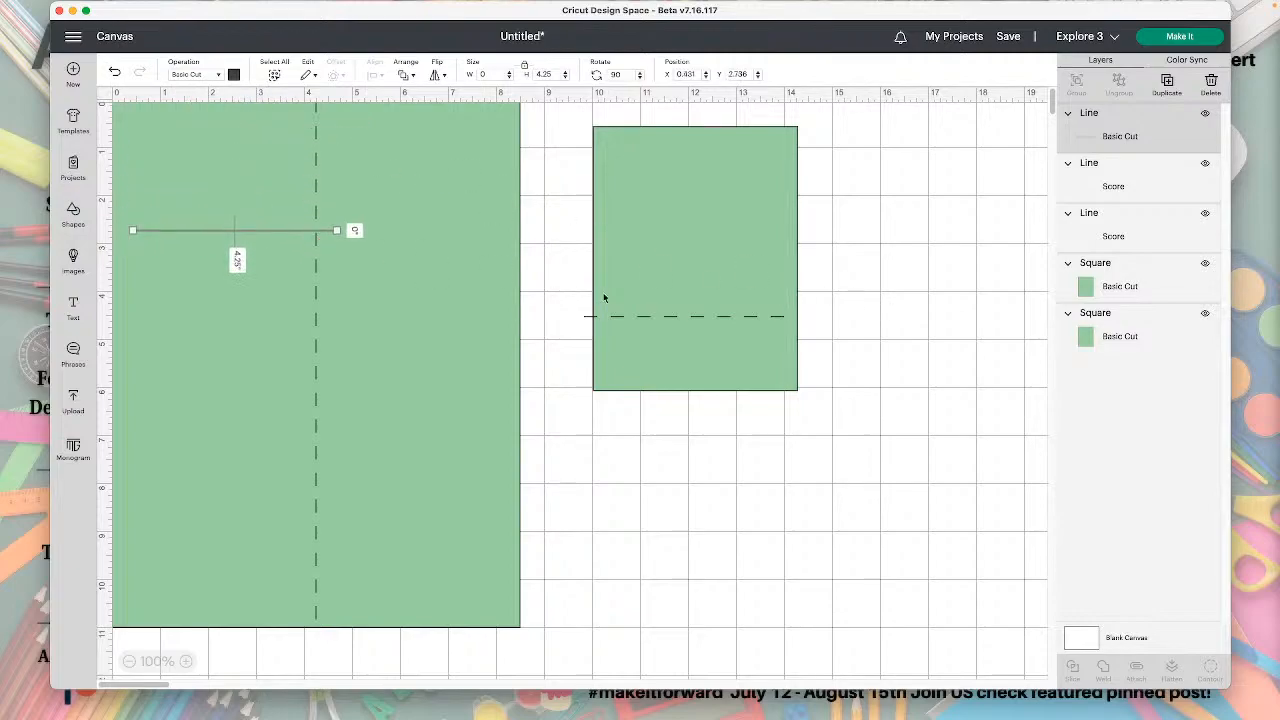
click(785, 455)
drag(692, 318, 482, 230)
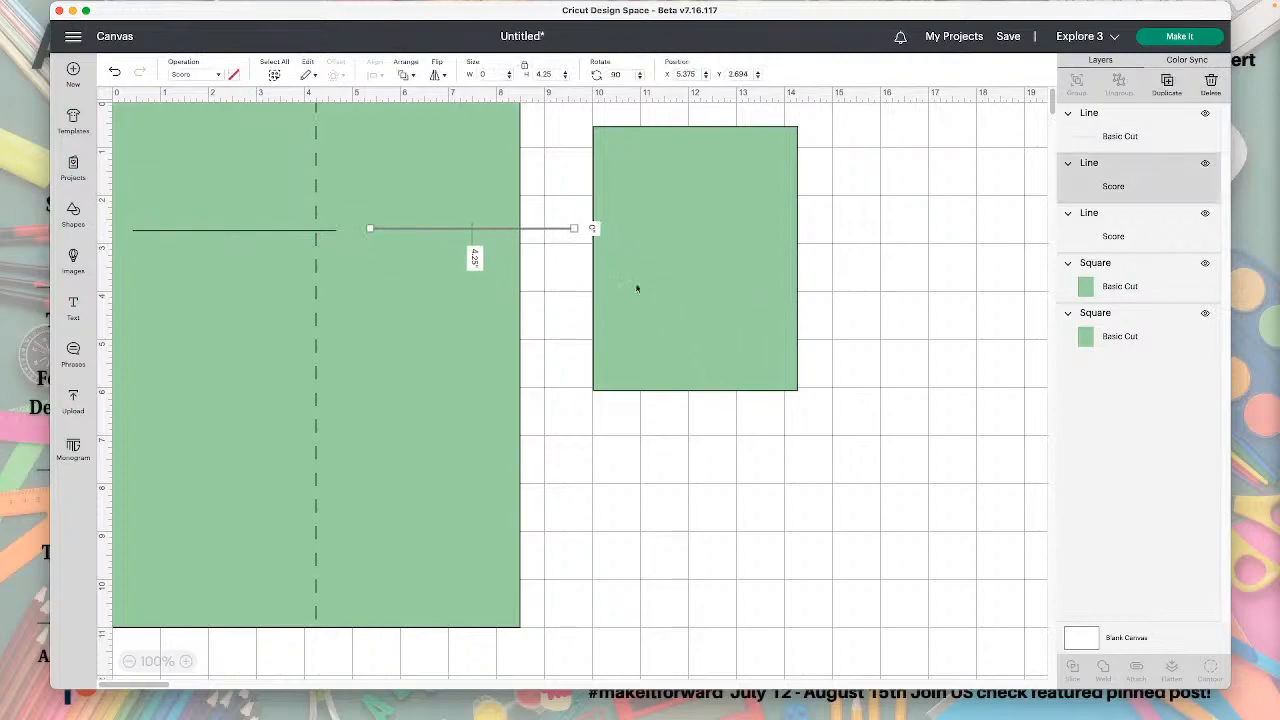
click(896, 516)
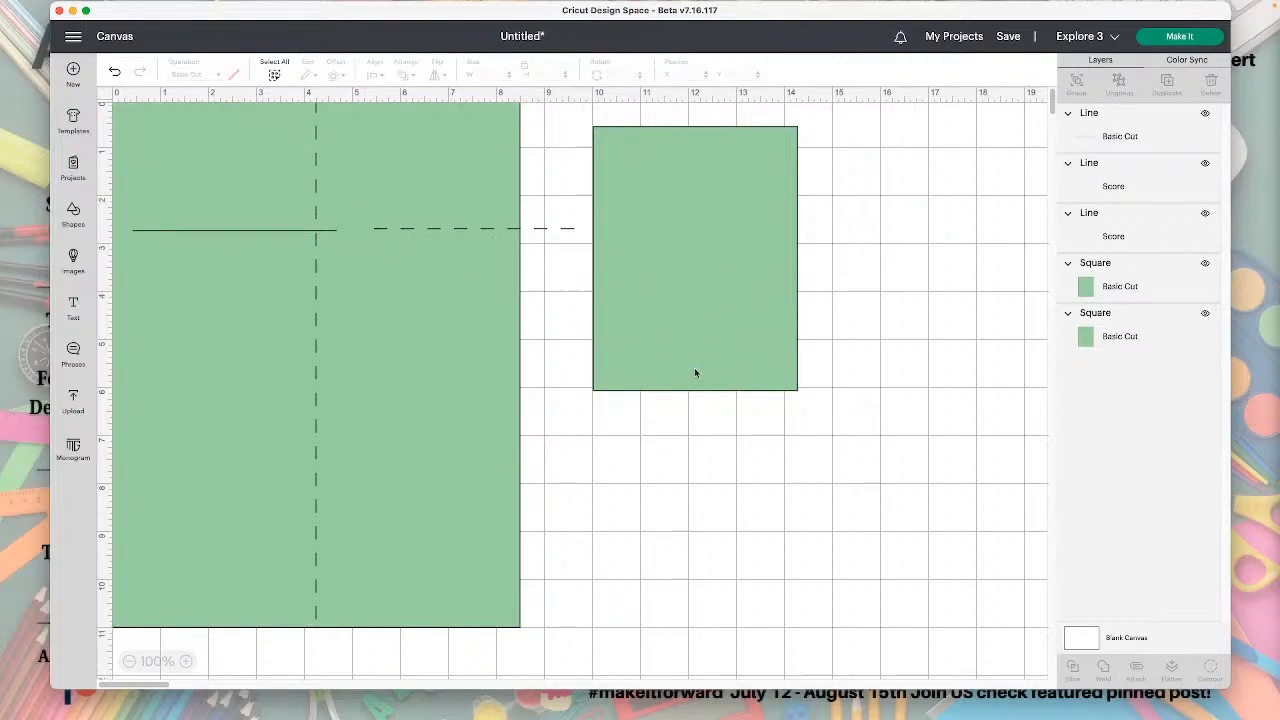
drag(471, 229, 429, 308)
Position the cut line across the left half of the large rectangle at X 0, Y 5.5.
drag(278, 229, 284, 320)
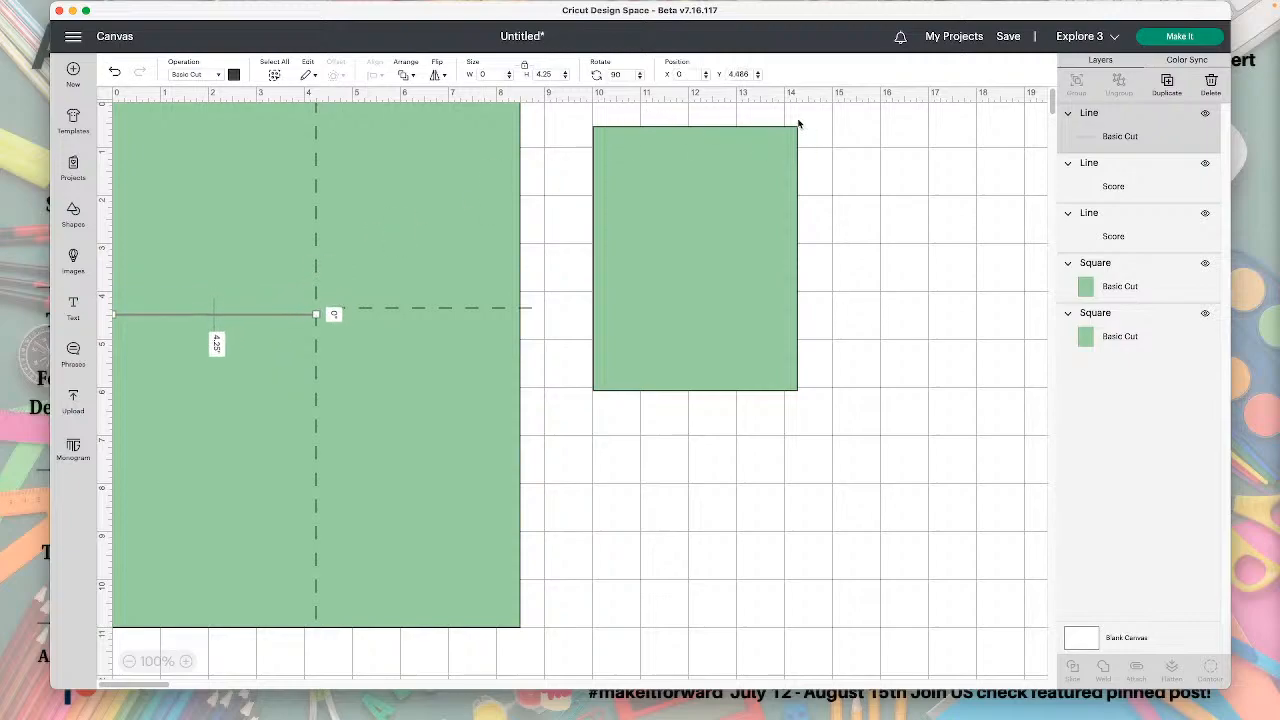
double_click(740, 75)
text(5.5)
key(Return)
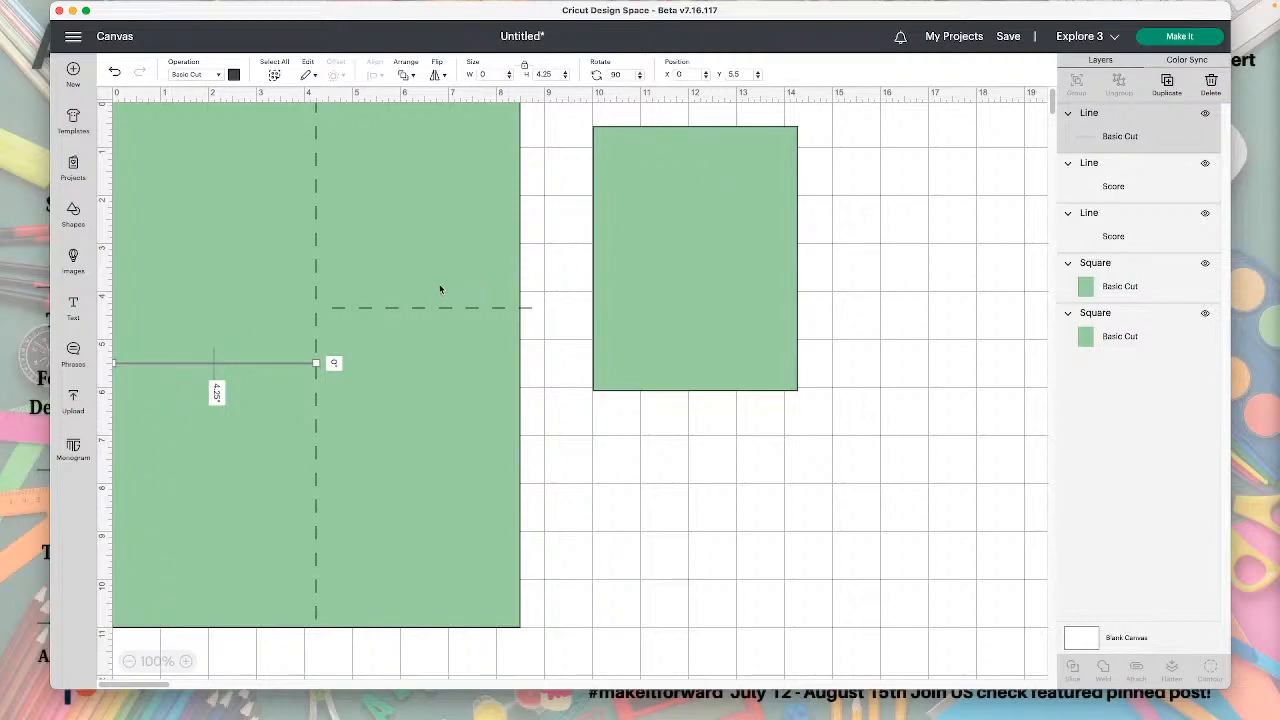
Position the horizontal score line across the right half of the large rectangle at X 4.25, Y 5.5.
click(404, 309)
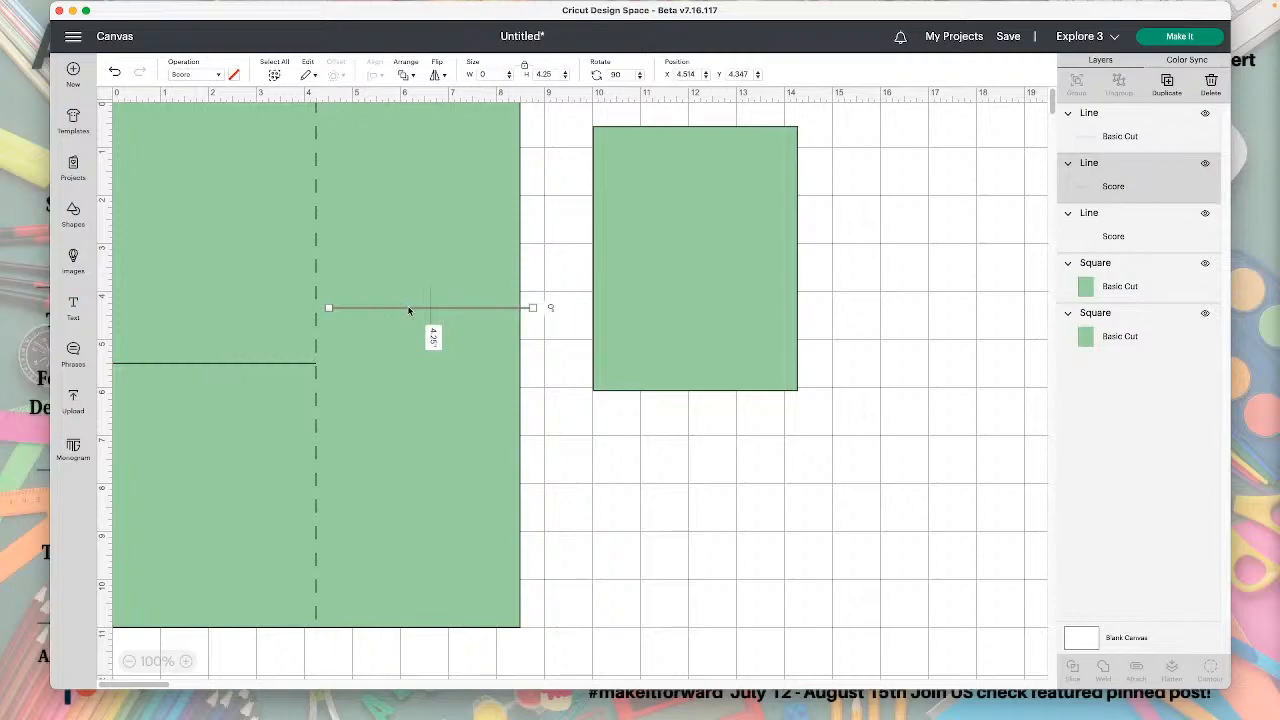
click(697, 74)
text(4.25)
key(Return)
click(740, 74)
text(5.5)
key(Return)
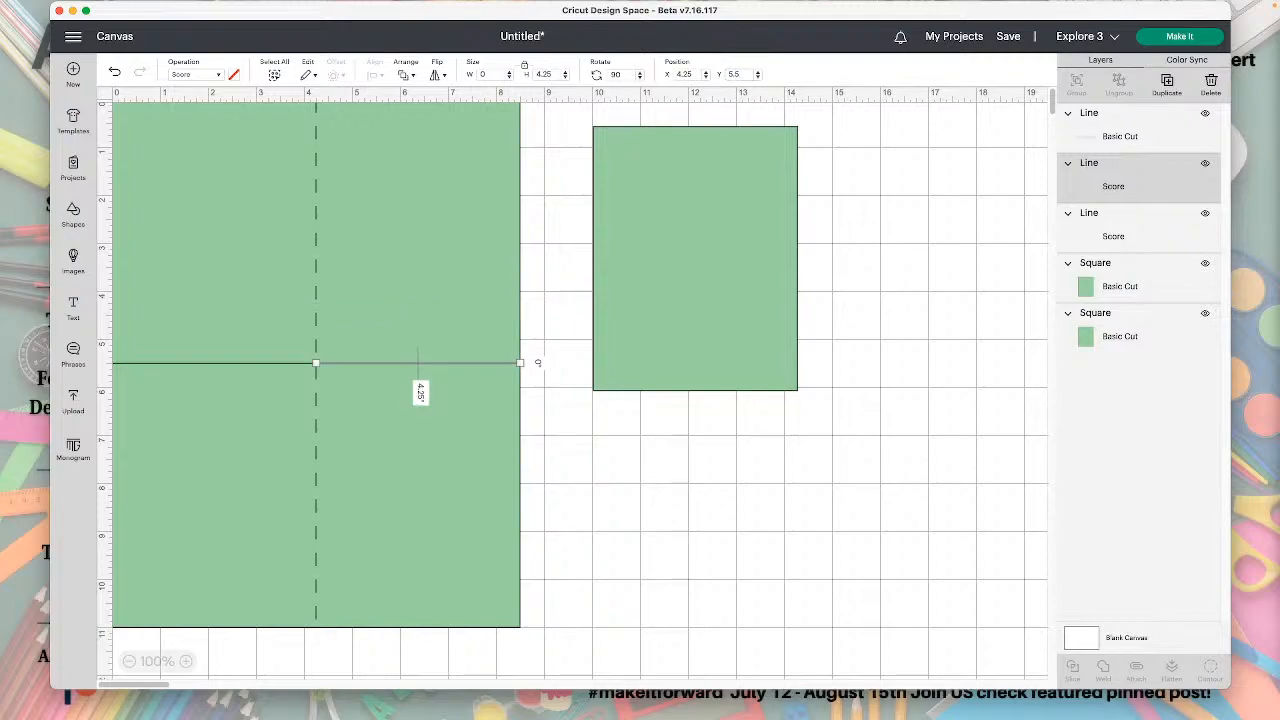
click(733, 488)
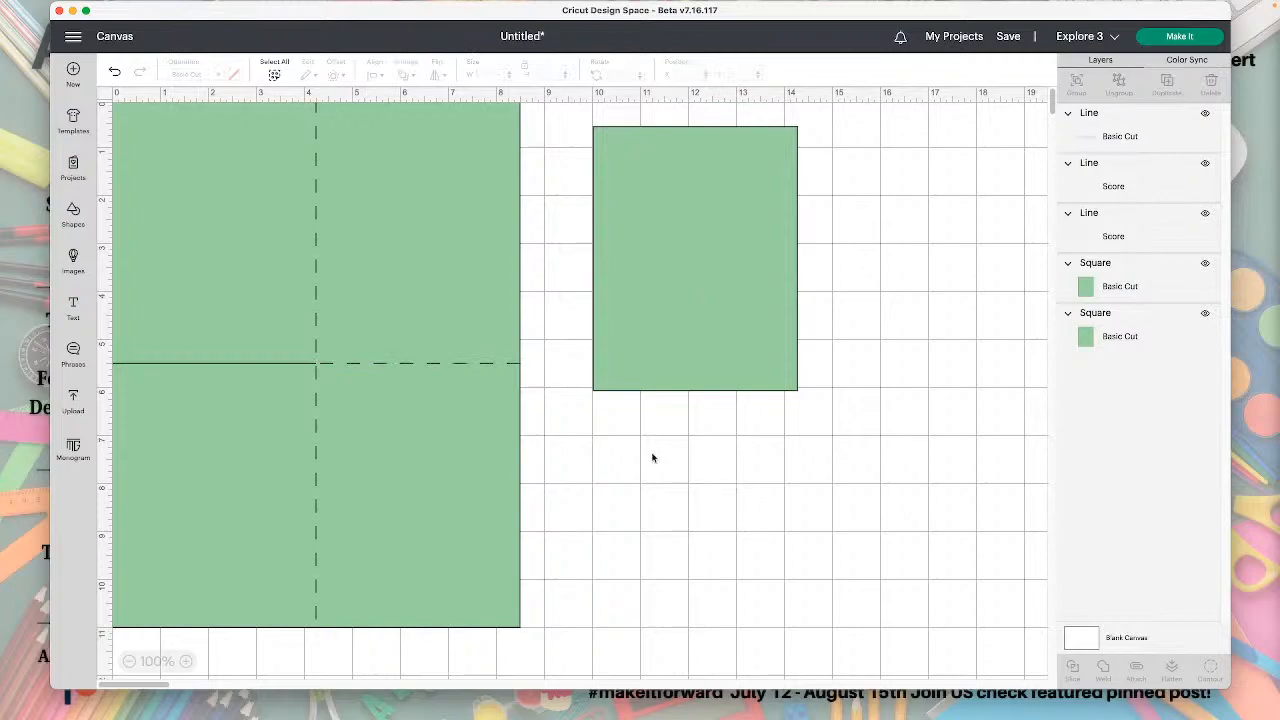
Attach the cut line and the two score lines to each other.
click(454, 366)
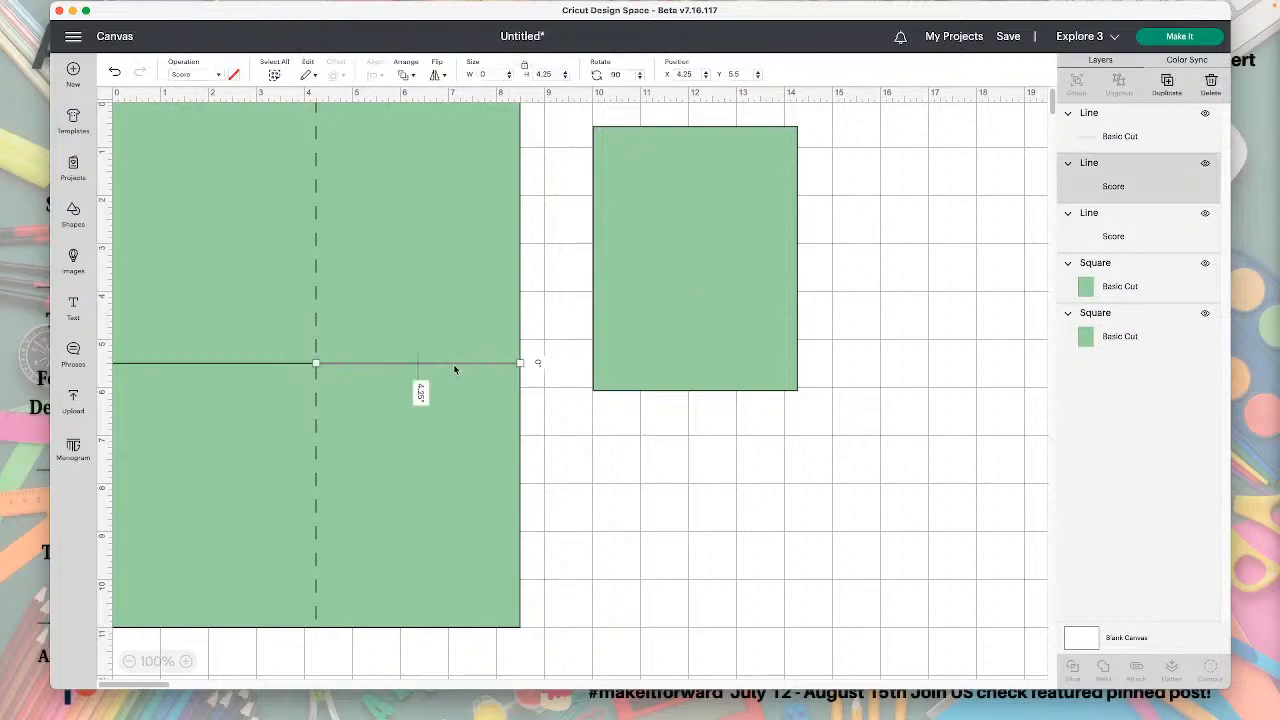
shift+click(250, 366)
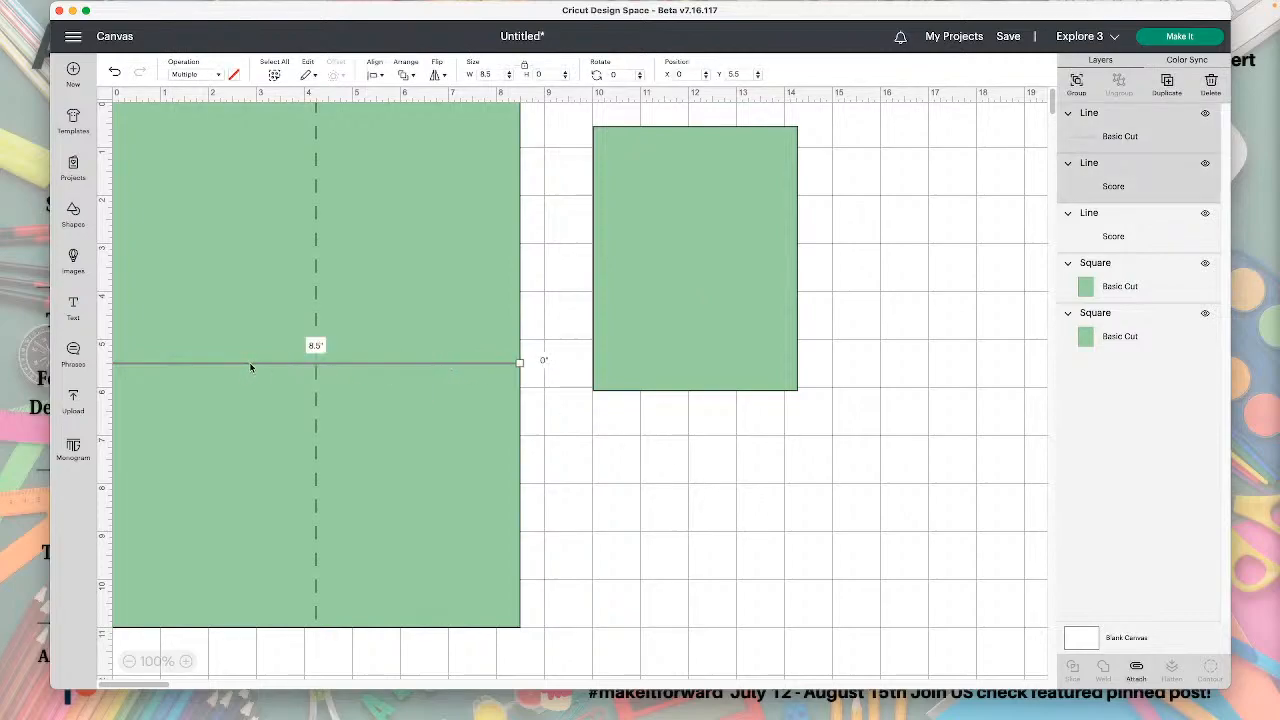
shift+click(316, 265)
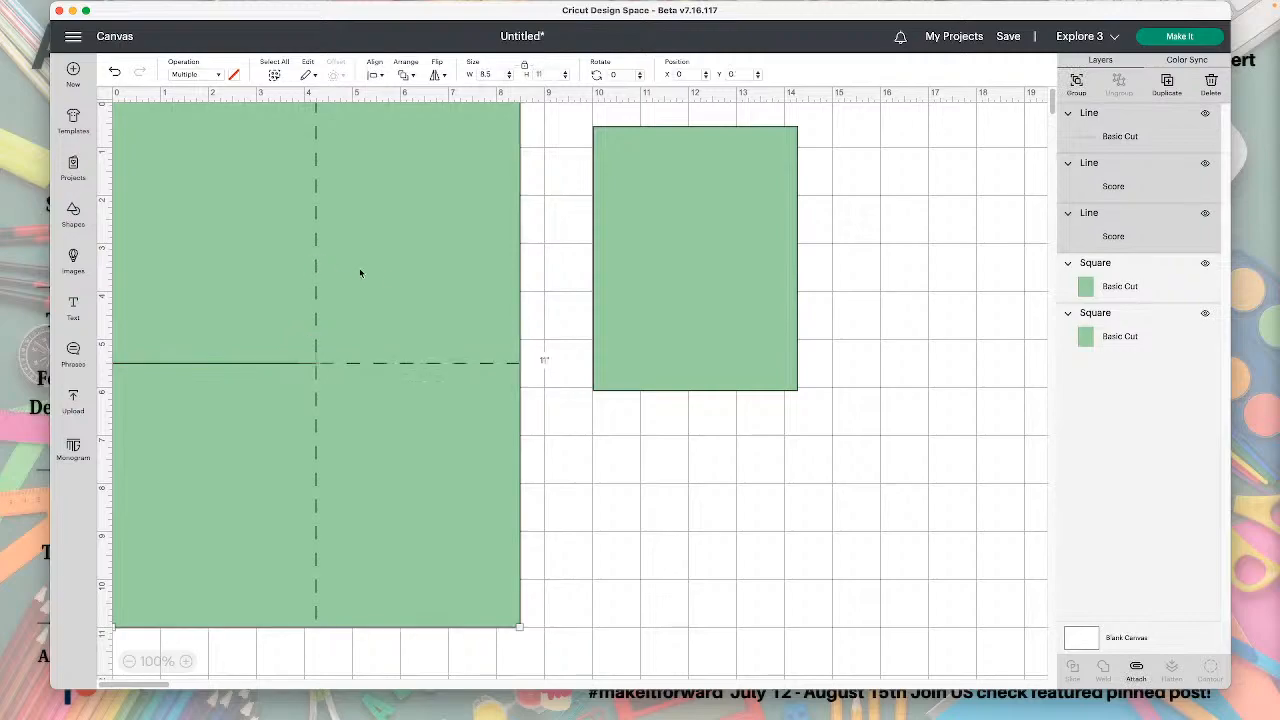
click(1137, 668)
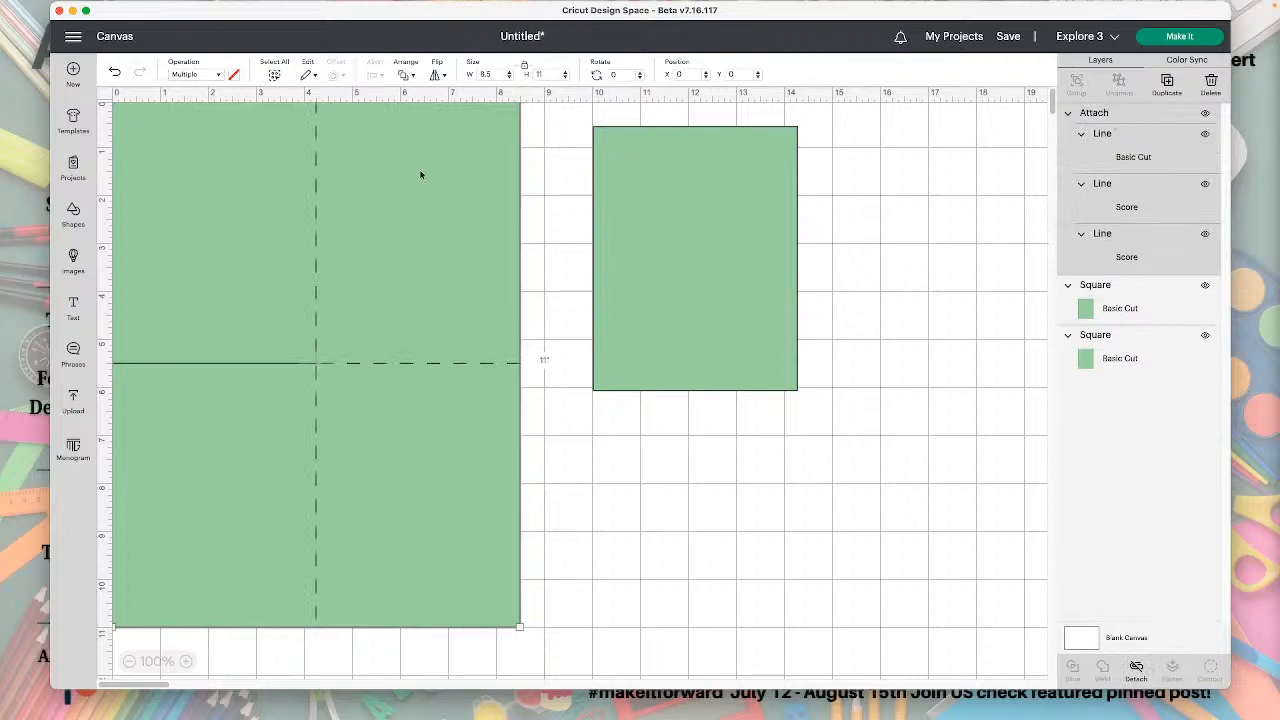
Move the attached lines off the large rectangle, and hide and show them again.
drag(320, 355, 788, 394)
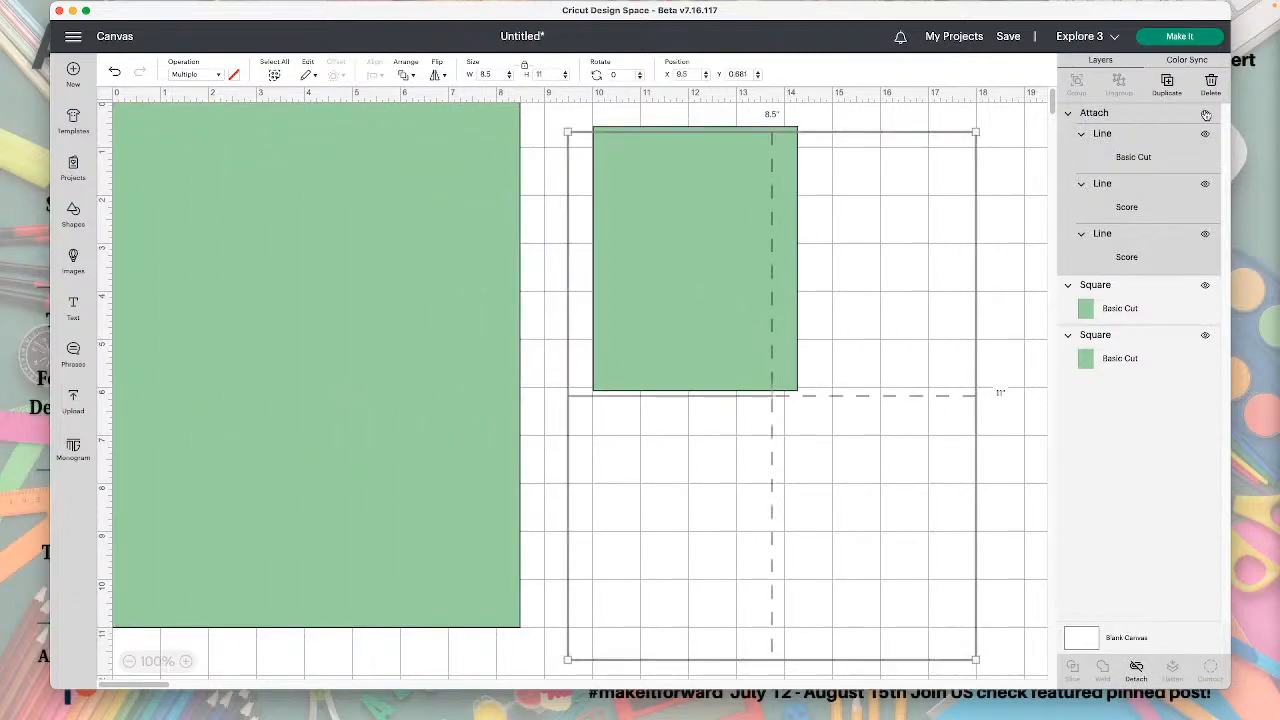
click(1205, 112)
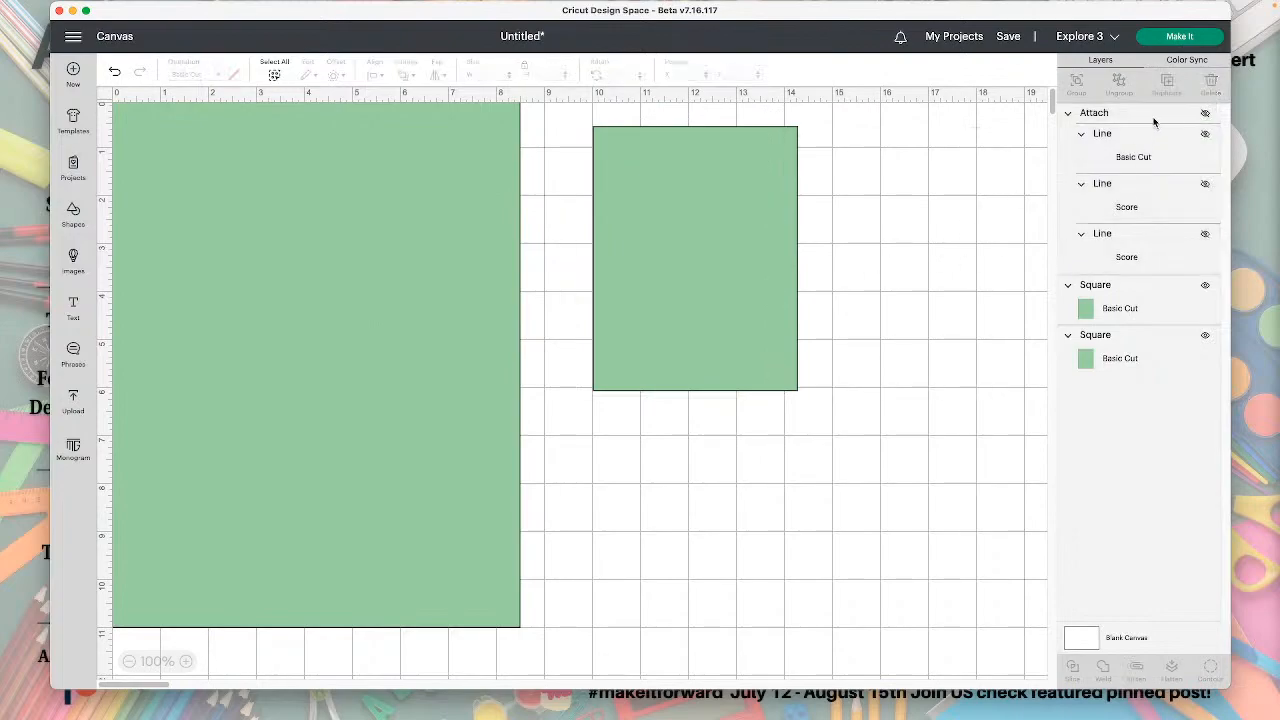
click(1205, 113)
Center the attached lines on the large rectangle and move both together to about X 0.33, Y 0.47.
drag(816, 398, 431, 365)
drag(709, 549, 352, 510)
click(374, 74)
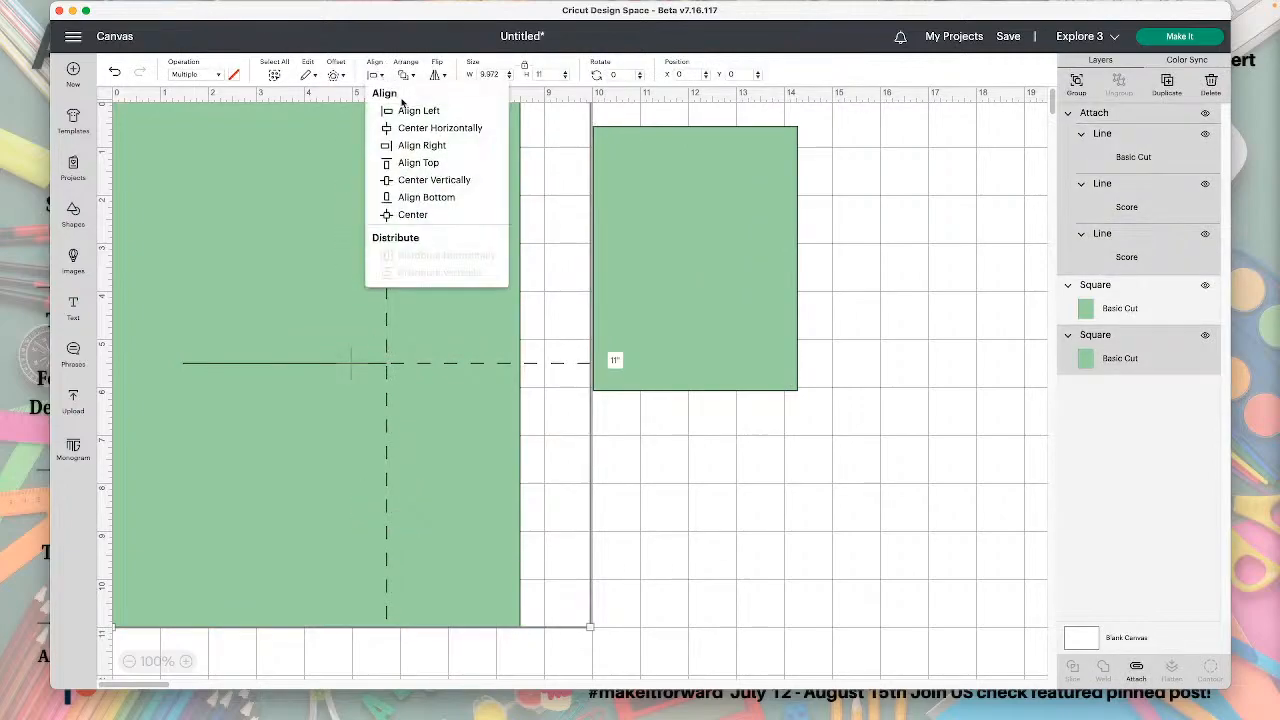
click(428, 216)
drag(431, 277, 414, 303)
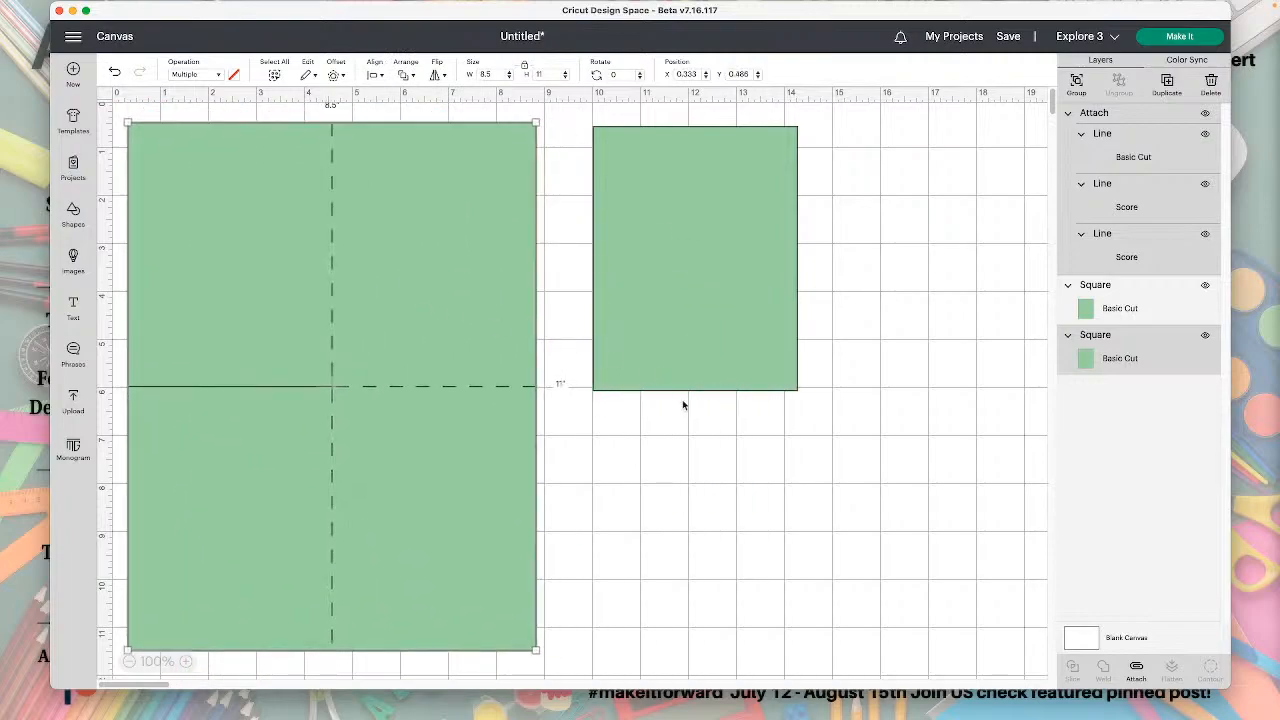
Select the attached cut and score lines on the large rectangle.
click(830, 490)
click(743, 330)
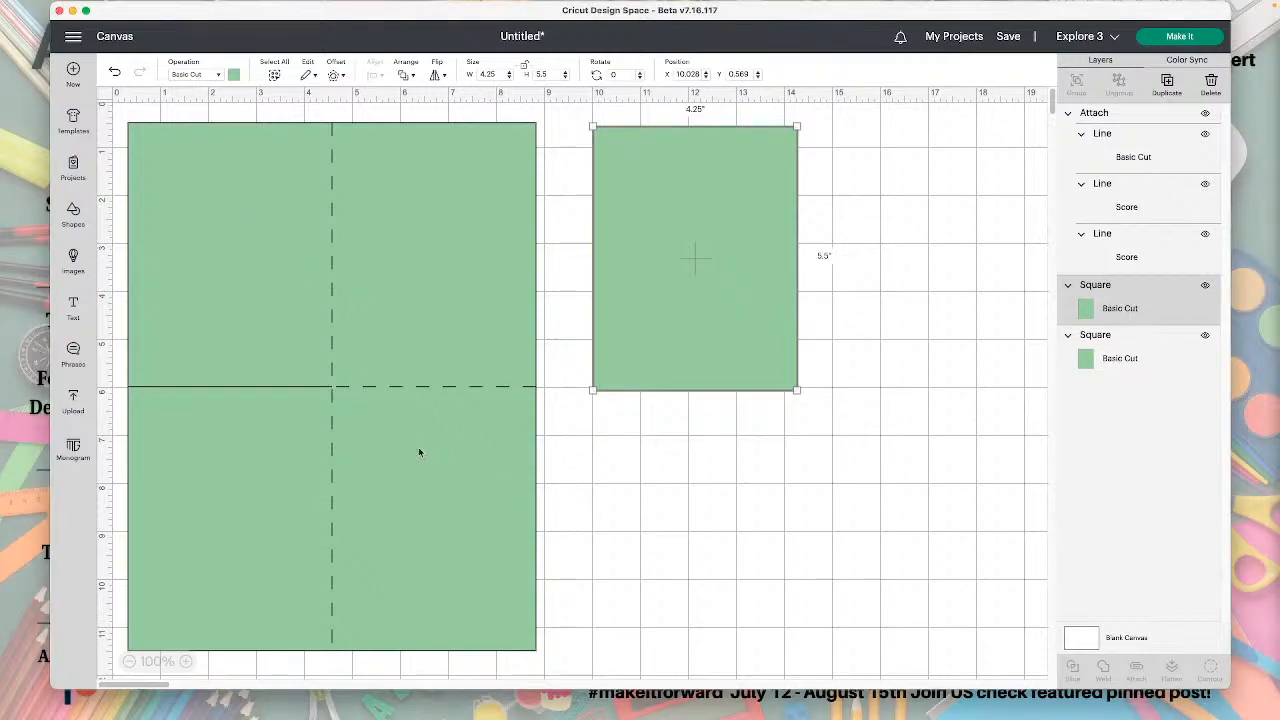
click(438, 463)
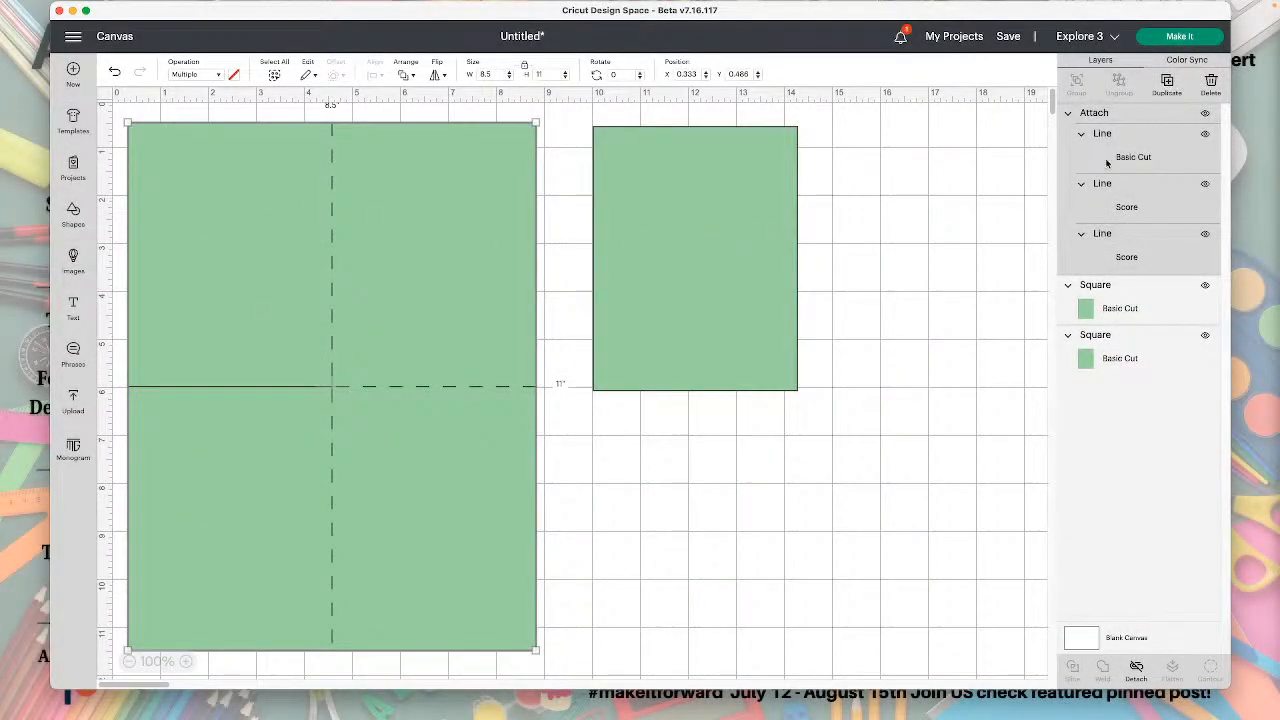
Duplicate the 4.25 by 5.5 inch panel and move the copy to about X 13.35, Y 2.54.
click(1168, 86)
key(Delete)
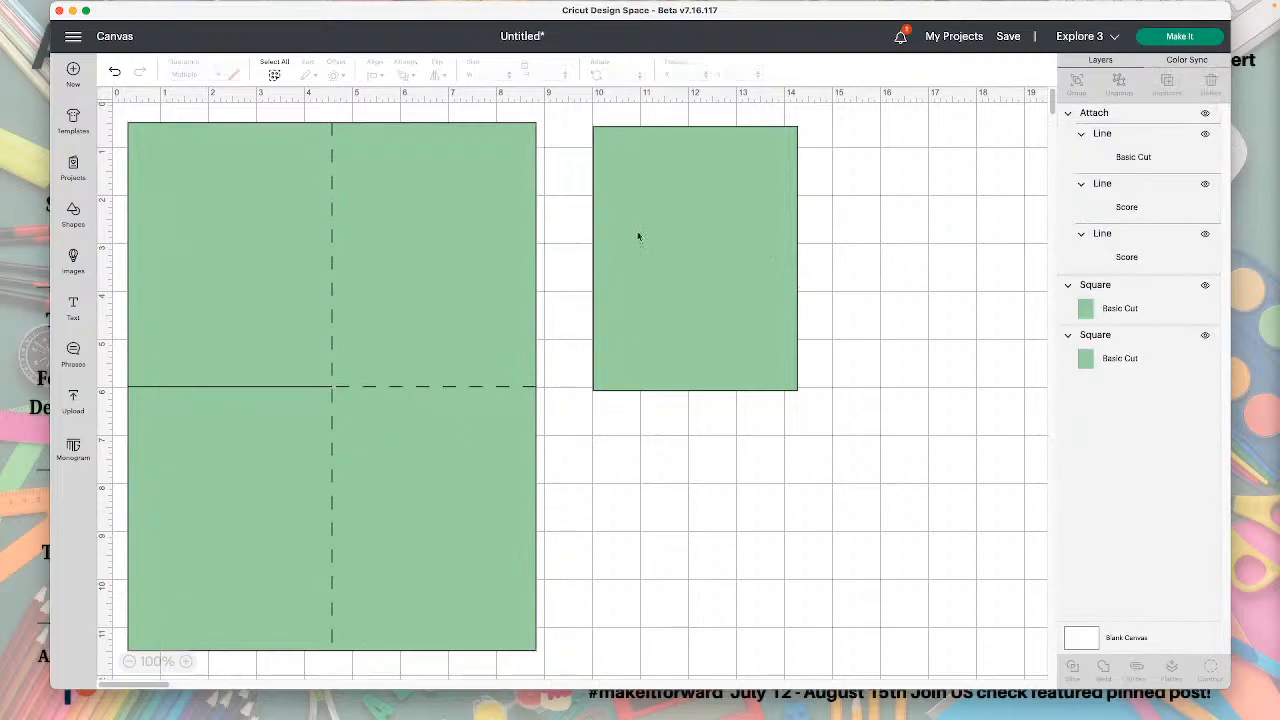
click(675, 234)
click(1167, 86)
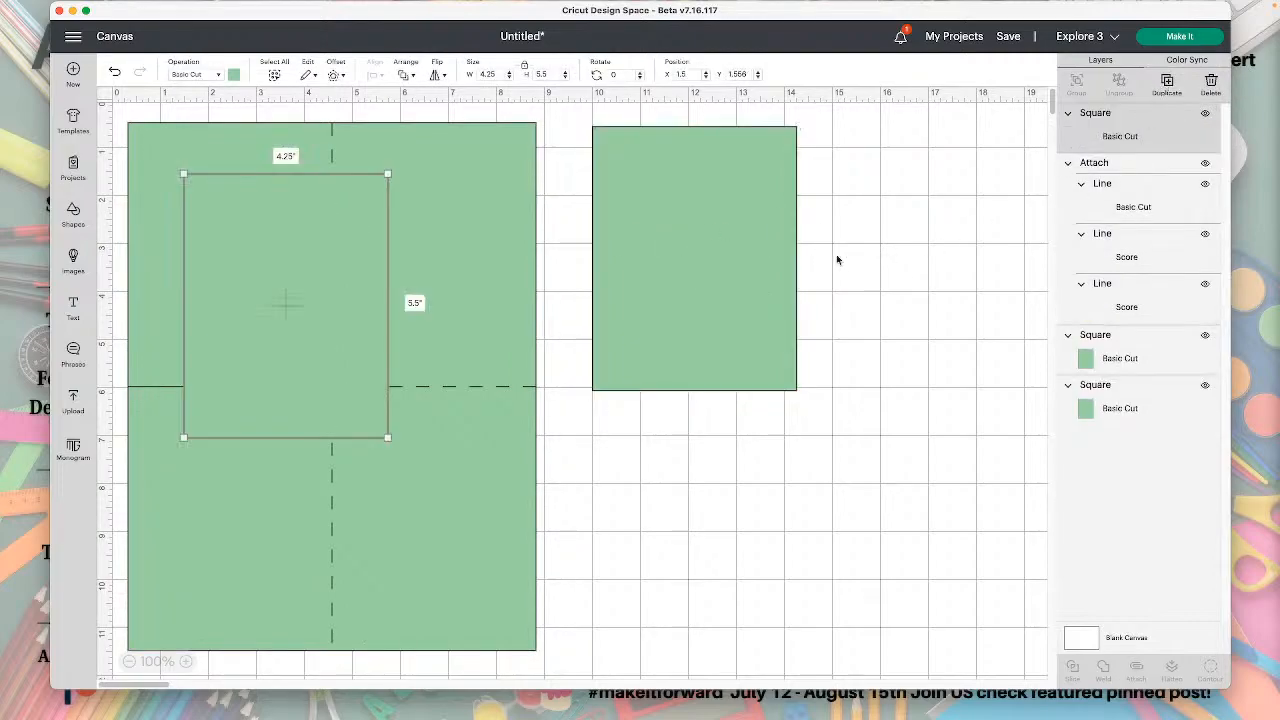
drag(286, 240, 851, 286)
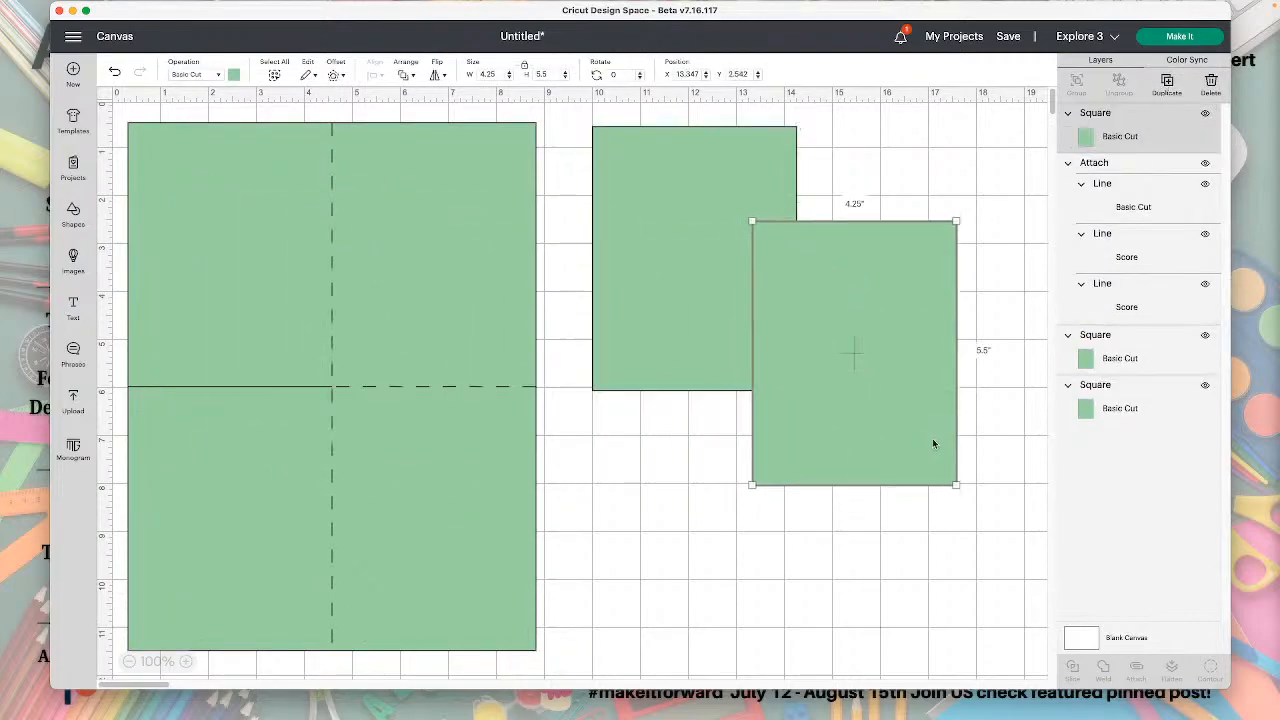
Resize the panel copy to 1.5 by 1.5 inches and move it clear of the panel to about X 16.44, Y 2.6.
click(500, 74)
text(1.5)
key(Return)
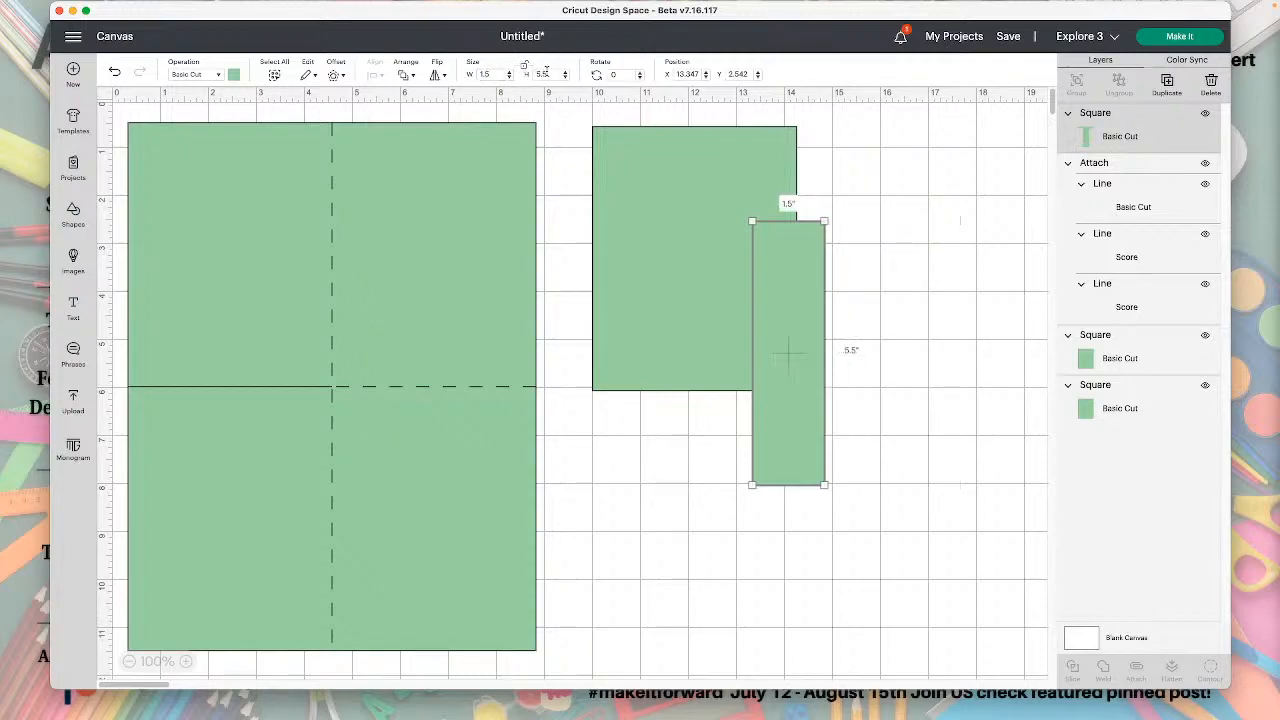
click(541, 74)
text(1)
key(Return)
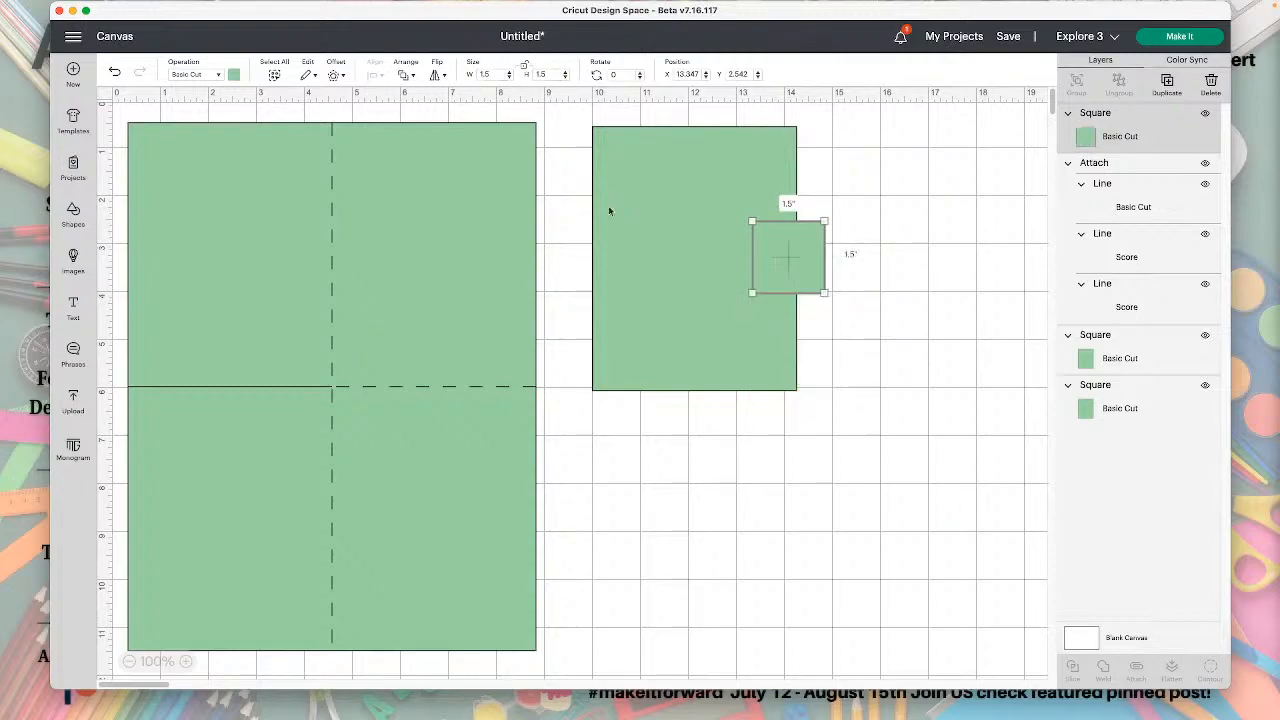
click(879, 380)
drag(783, 249, 930, 250)
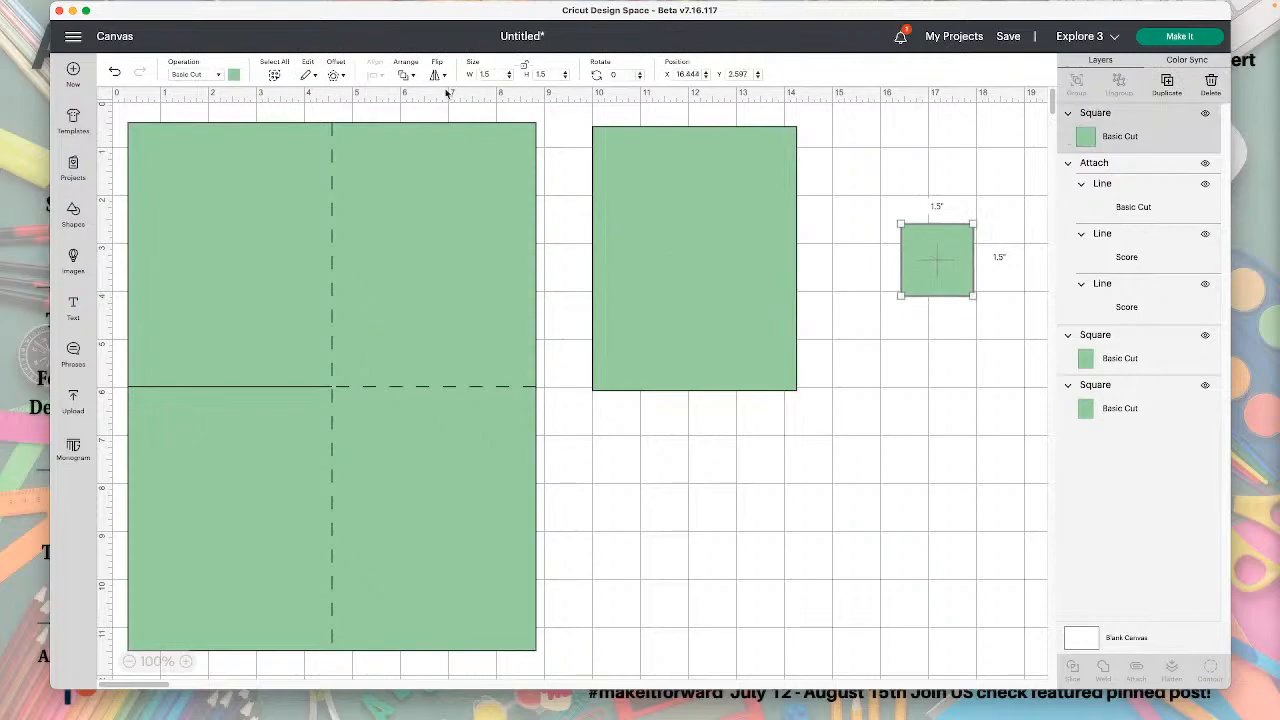
Create a 0.375 inch offset with square corners around the 1.5 inch square.
click(335, 74)
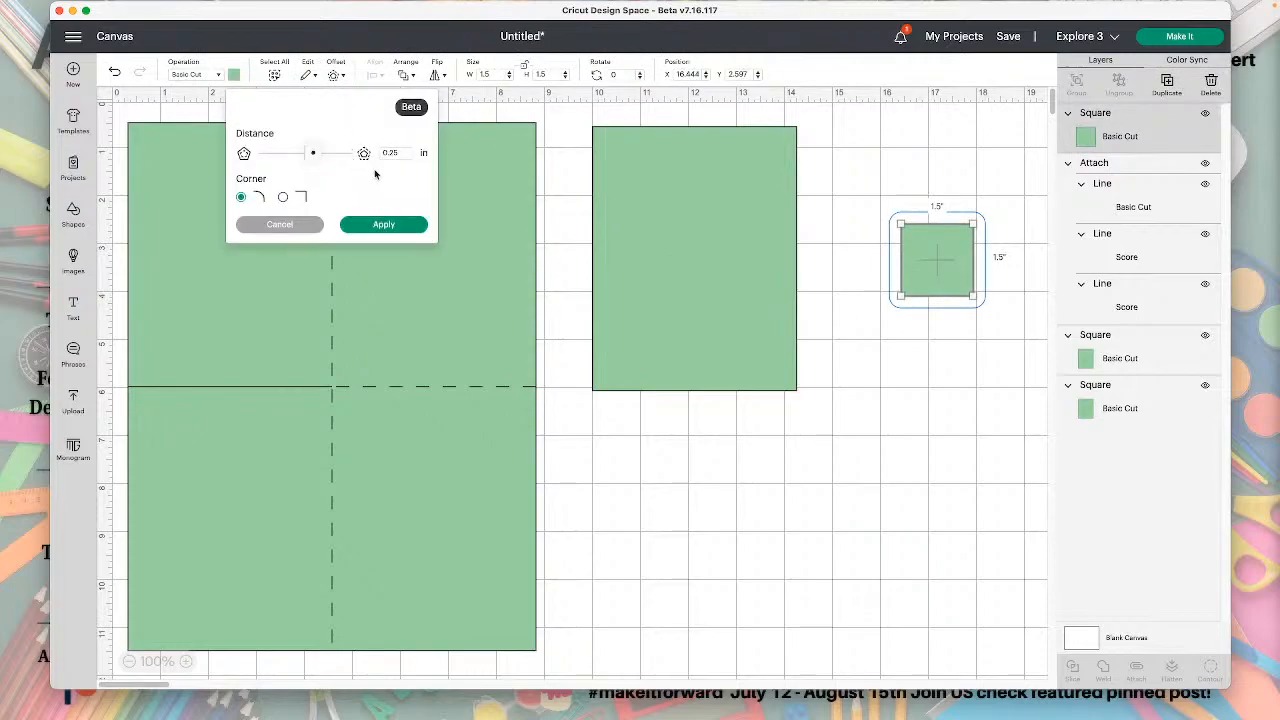
drag(313, 154, 316, 160)
click(283, 197)
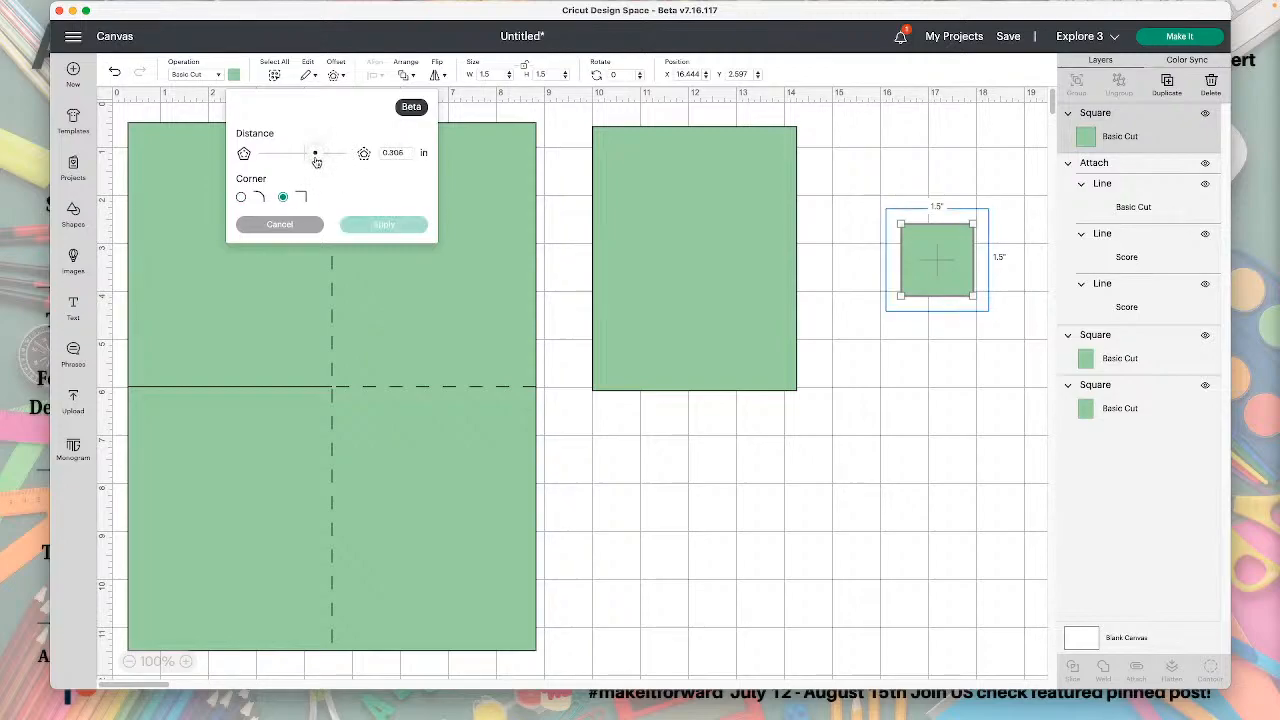
click(410, 153)
key(BackSpace)
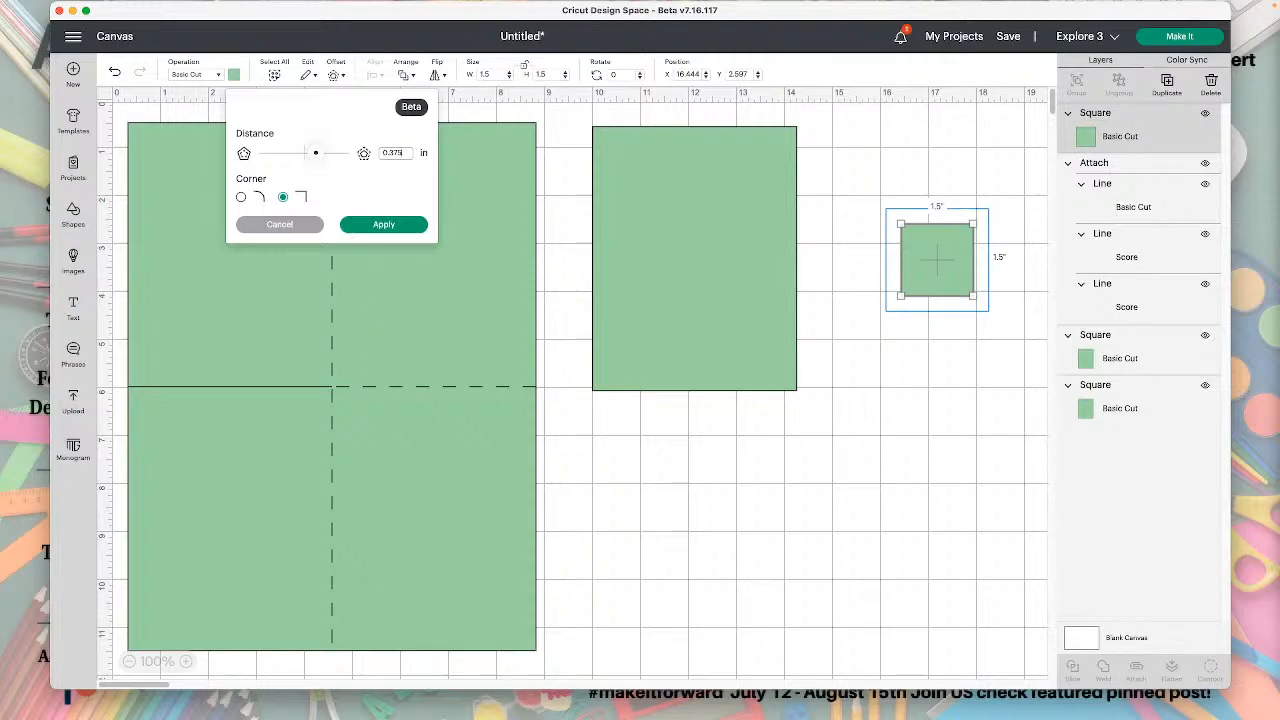
click(390, 195)
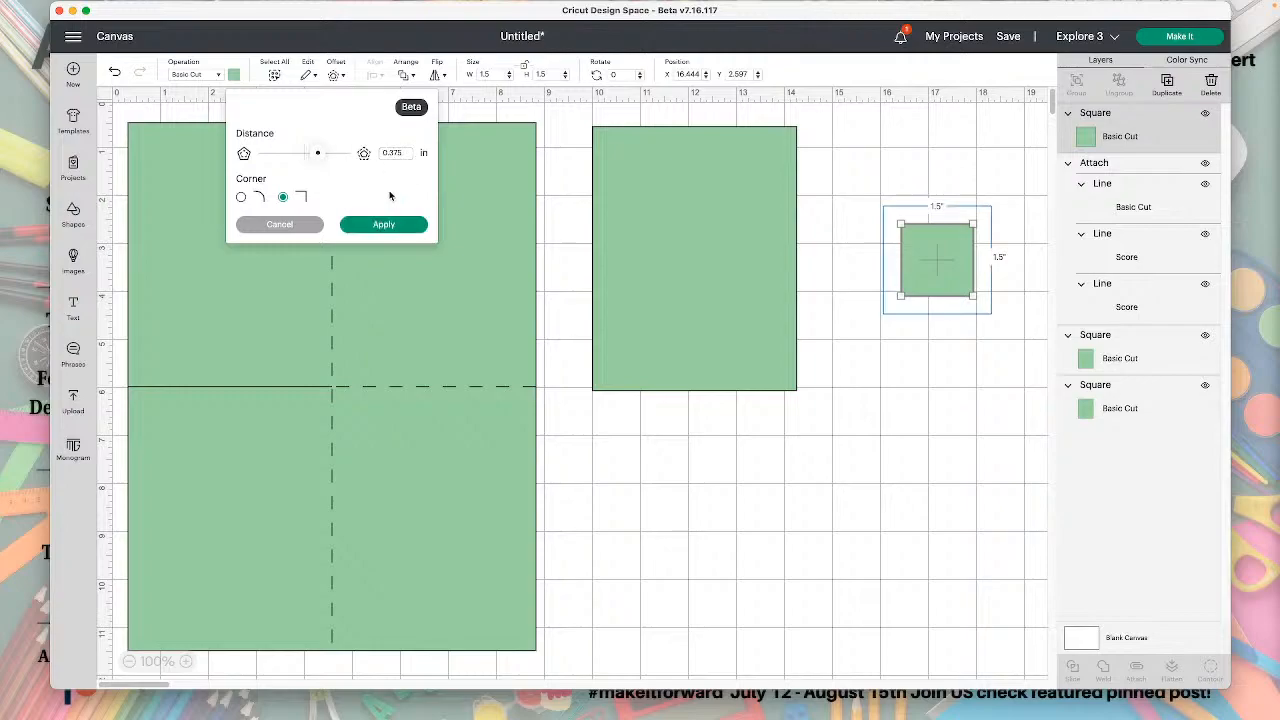
click(407, 224)
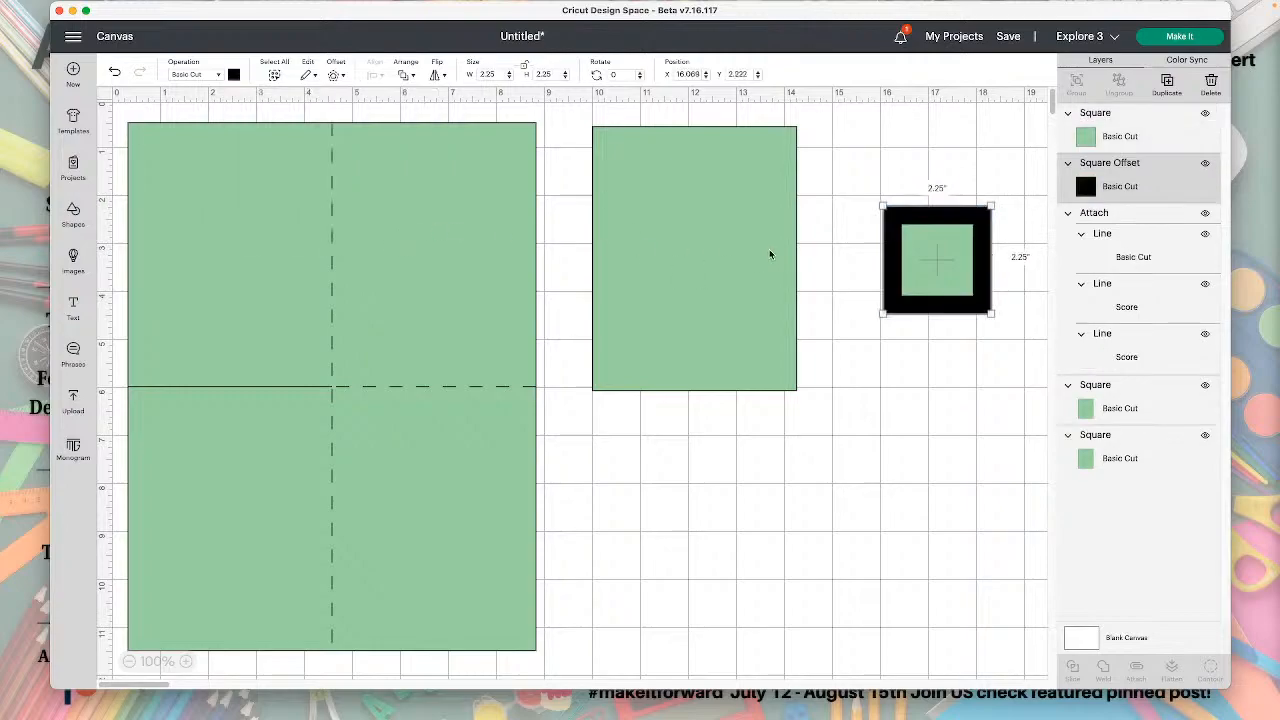
Move the black offset square below the small green one and create another 0.375 inch square-cornered offset around it.
drag(928, 220, 902, 334)
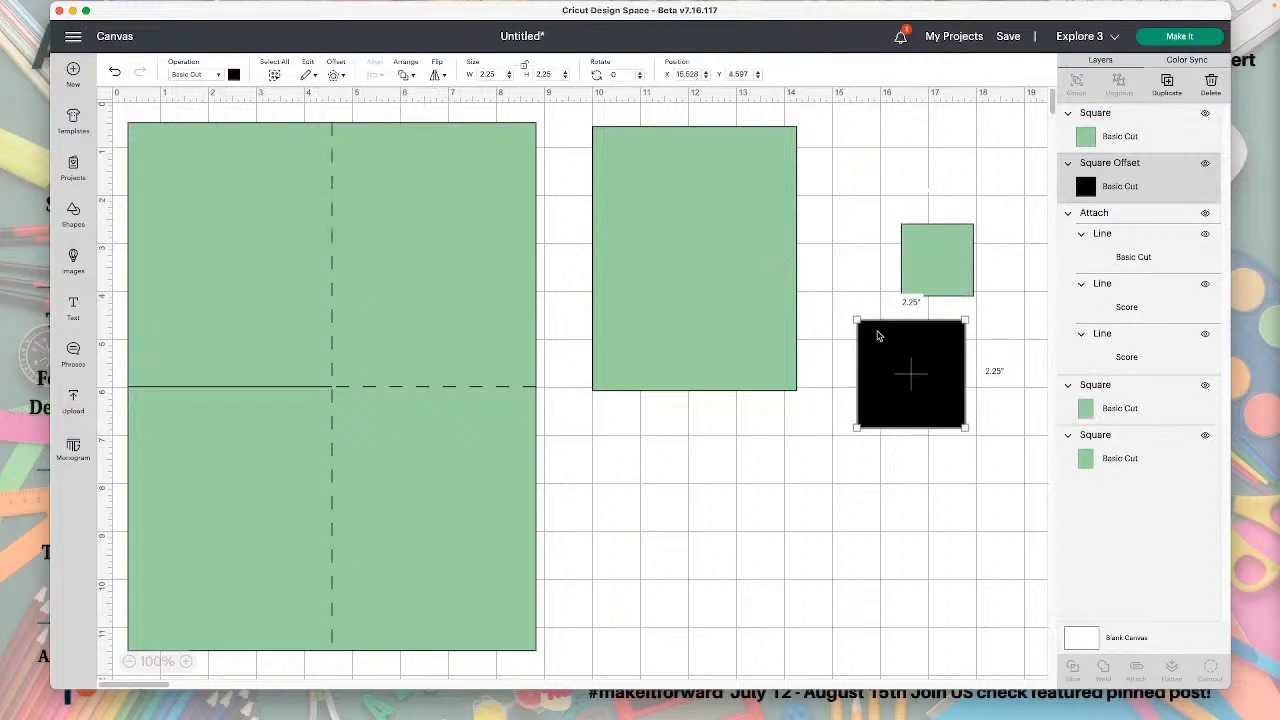
click(336, 76)
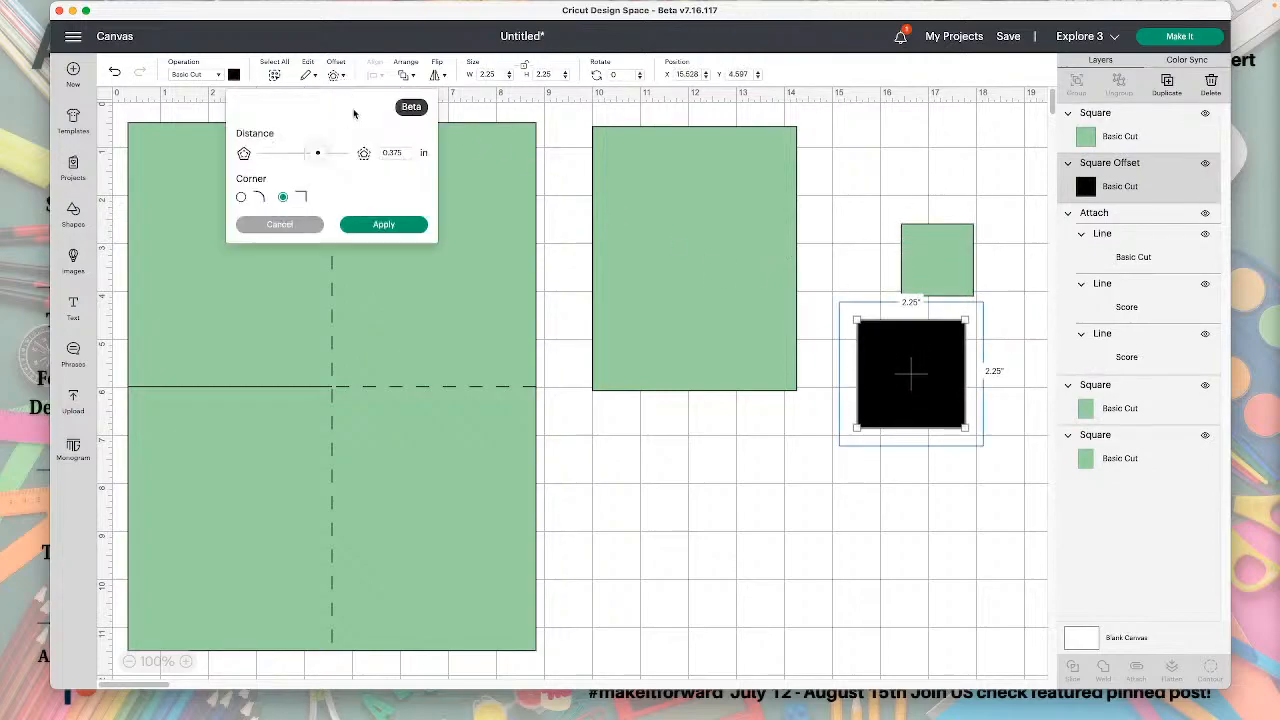
click(397, 225)
drag(914, 403, 937, 545)
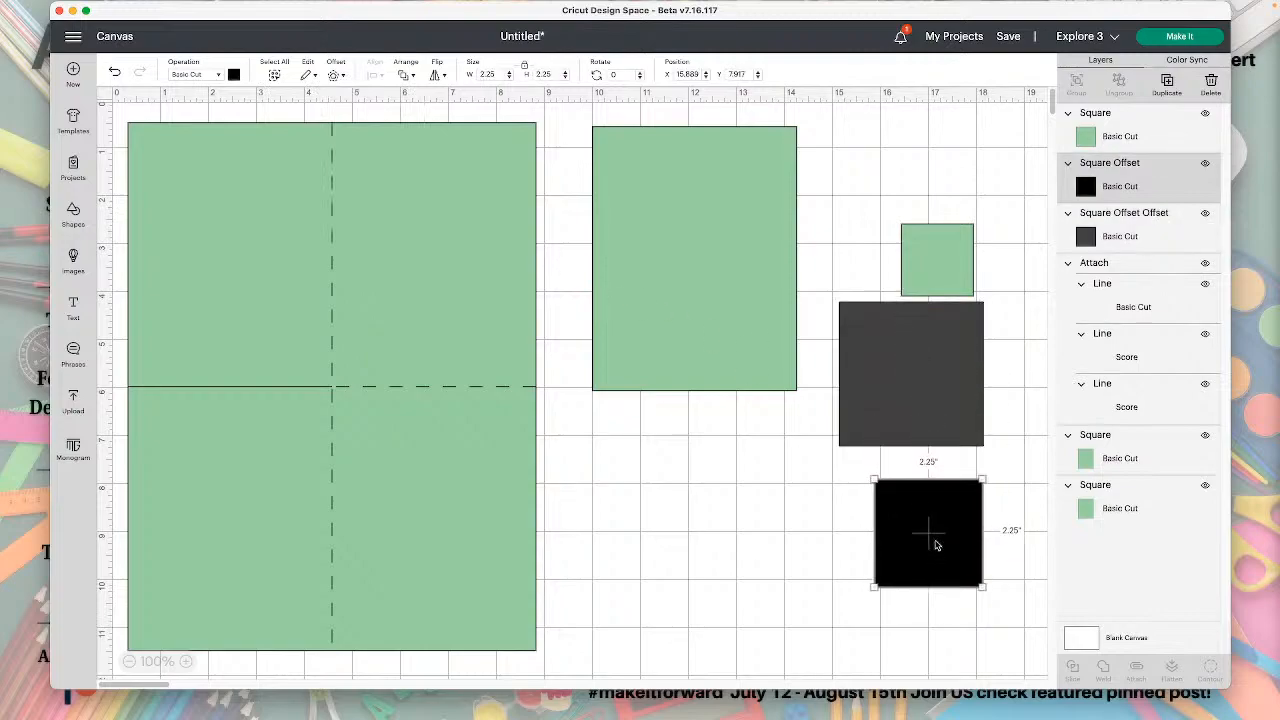
drag(938, 340, 934, 395)
drag(938, 546, 924, 428)
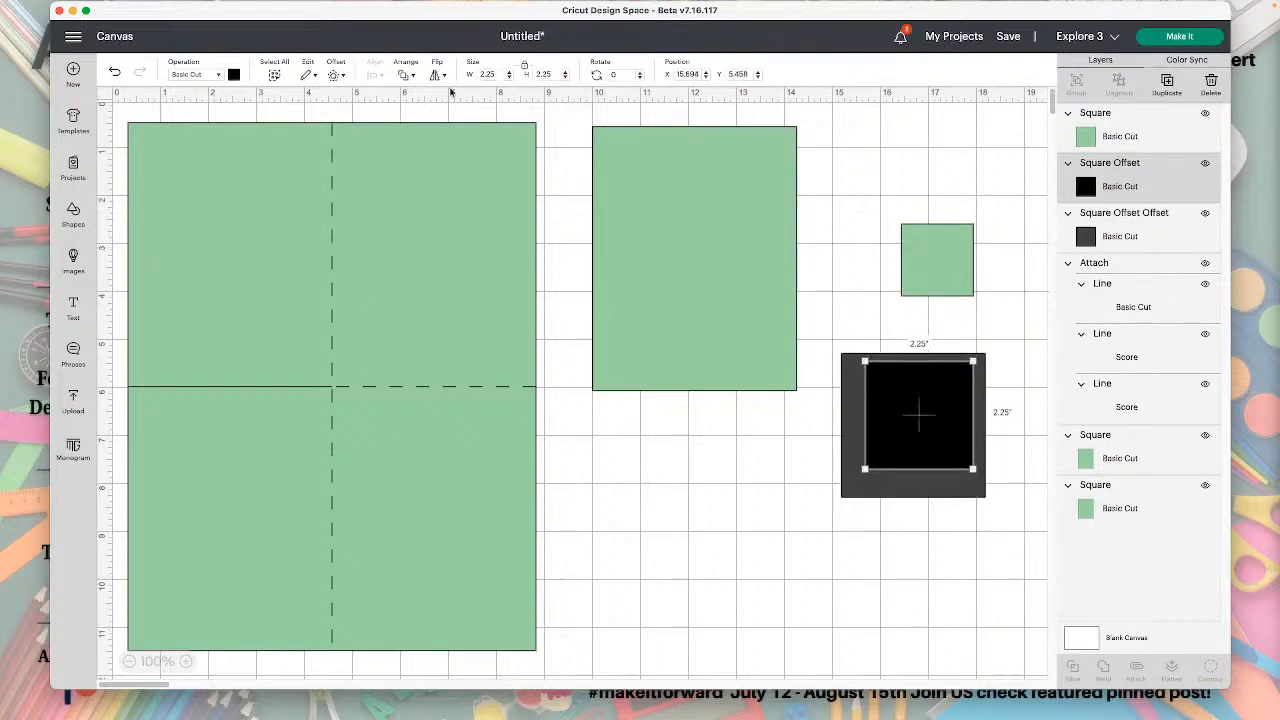
Recolor the smaller black offset square light blue and the larger dark gray one yellow.
click(233, 75)
click(299, 153)
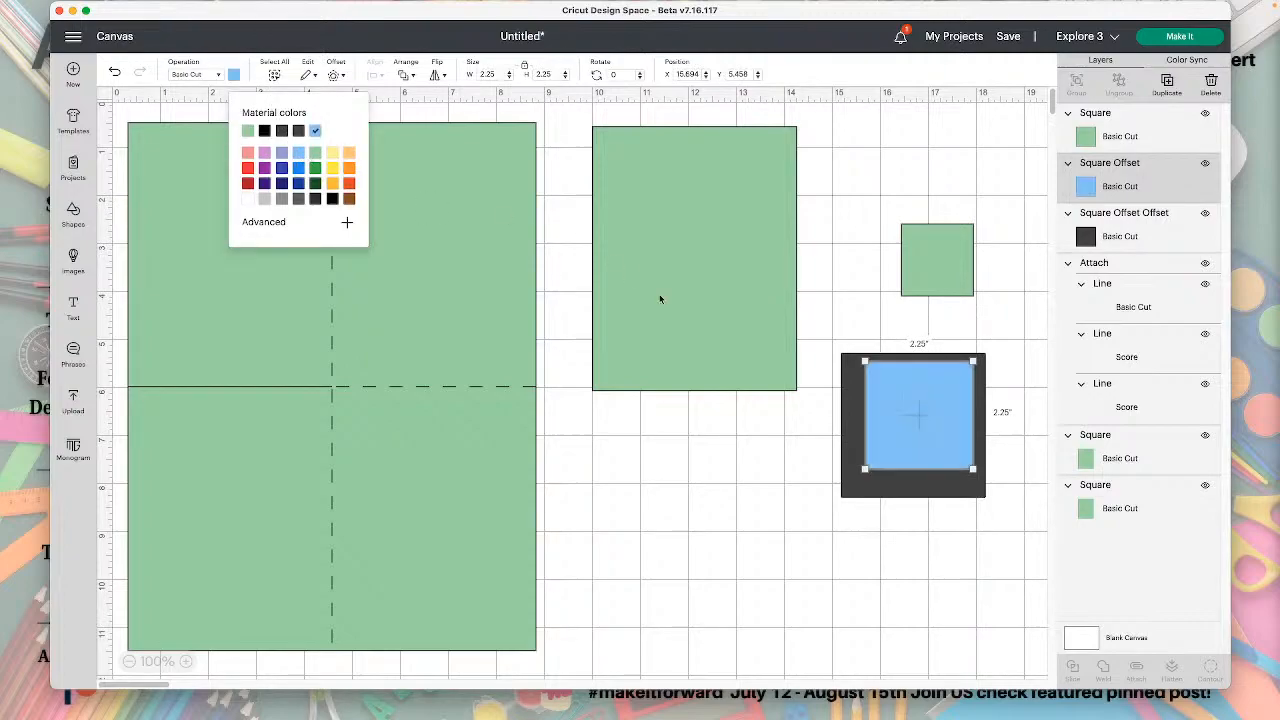
drag(884, 397, 905, 524)
drag(905, 430, 903, 427)
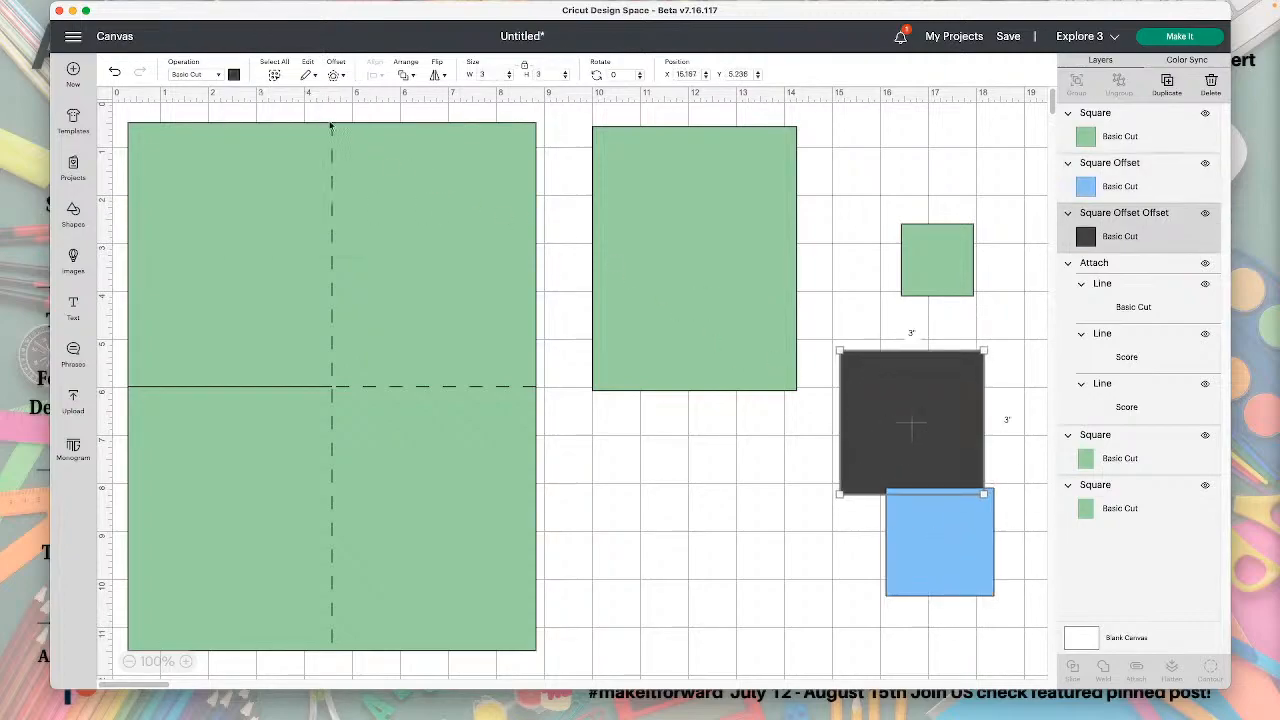
click(235, 77)
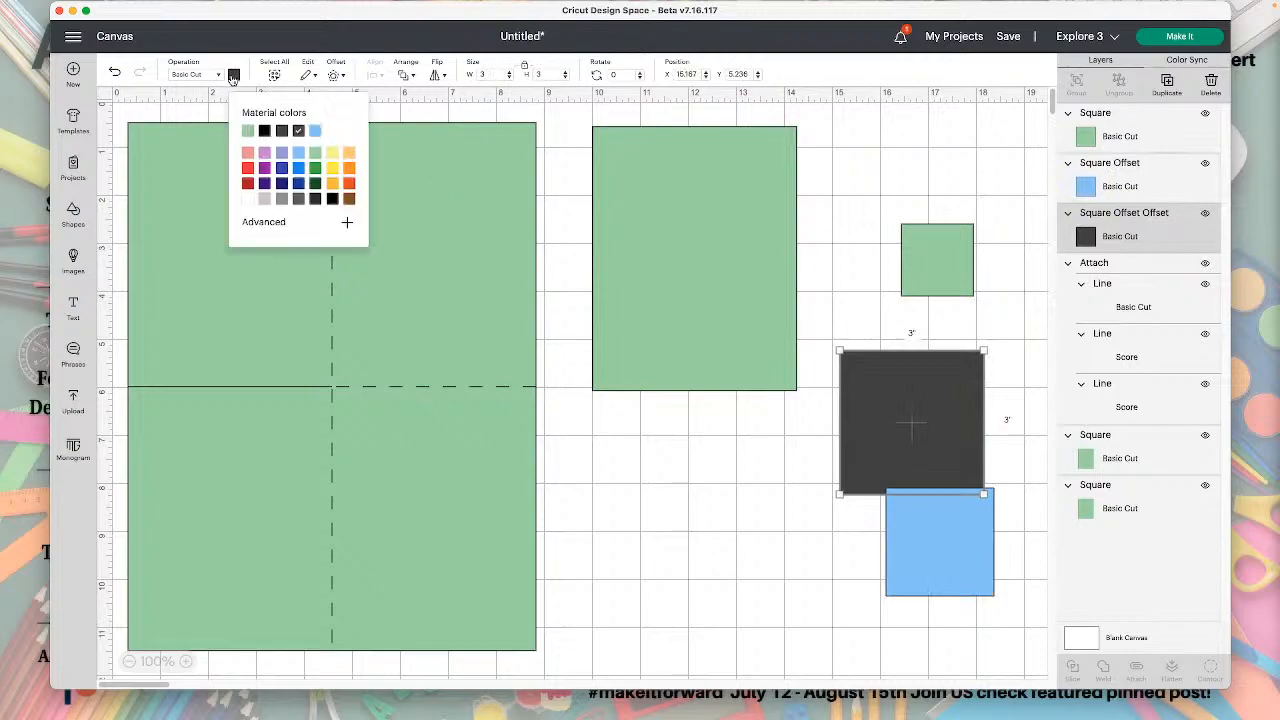
click(332, 168)
Stack the blue and small green squares on the yellow square and center all three on each other.
drag(917, 523, 887, 384)
click(928, 262)
drag(928, 262, 905, 392)
drag(870, 306, 799, 400)
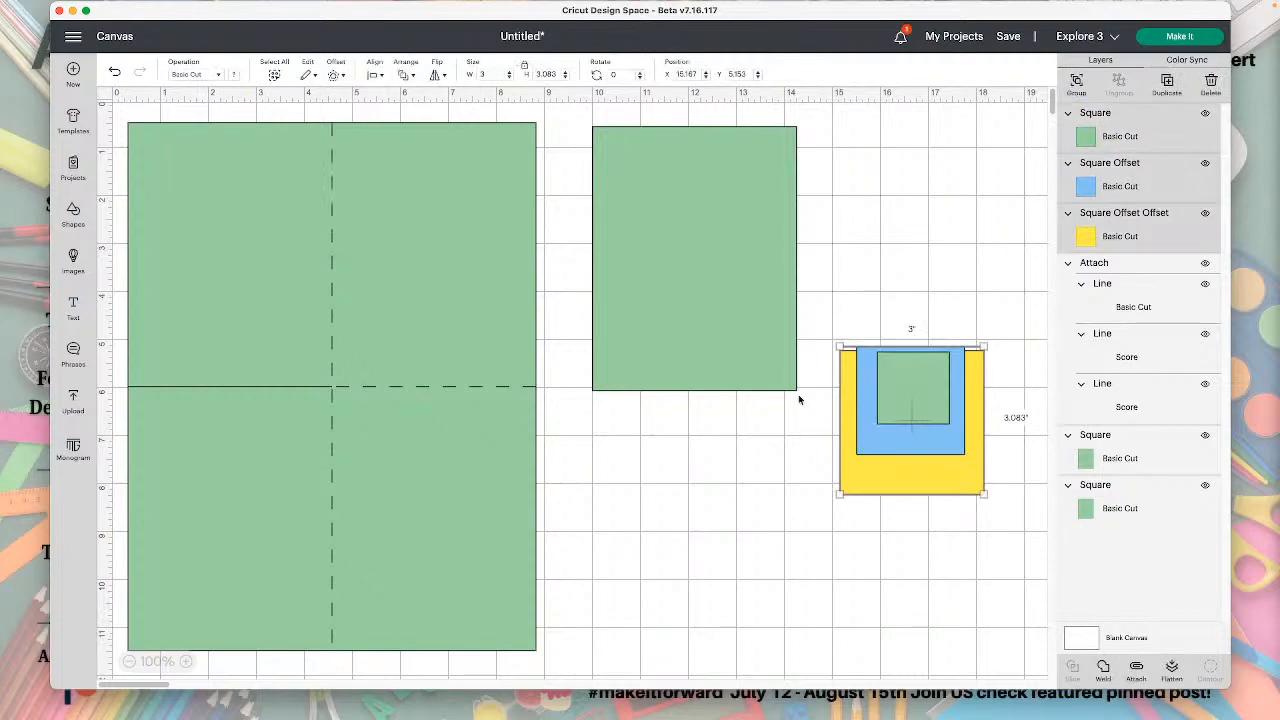
click(376, 76)
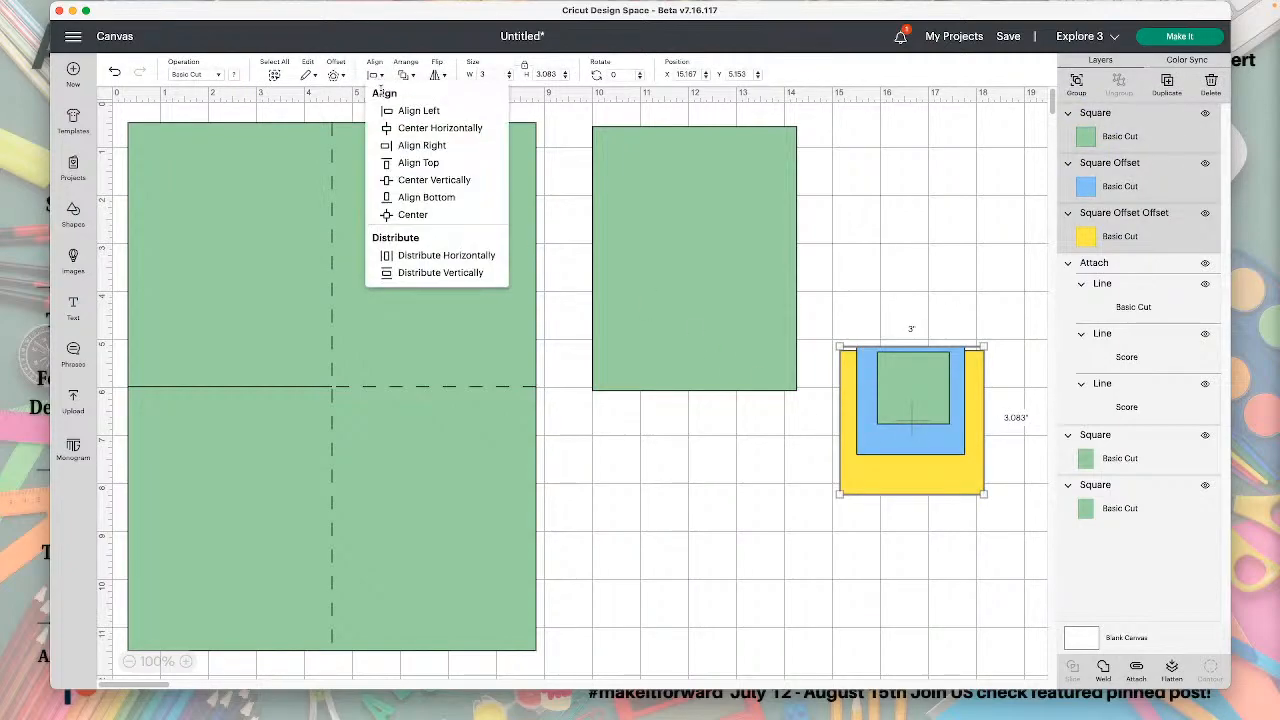
click(400, 214)
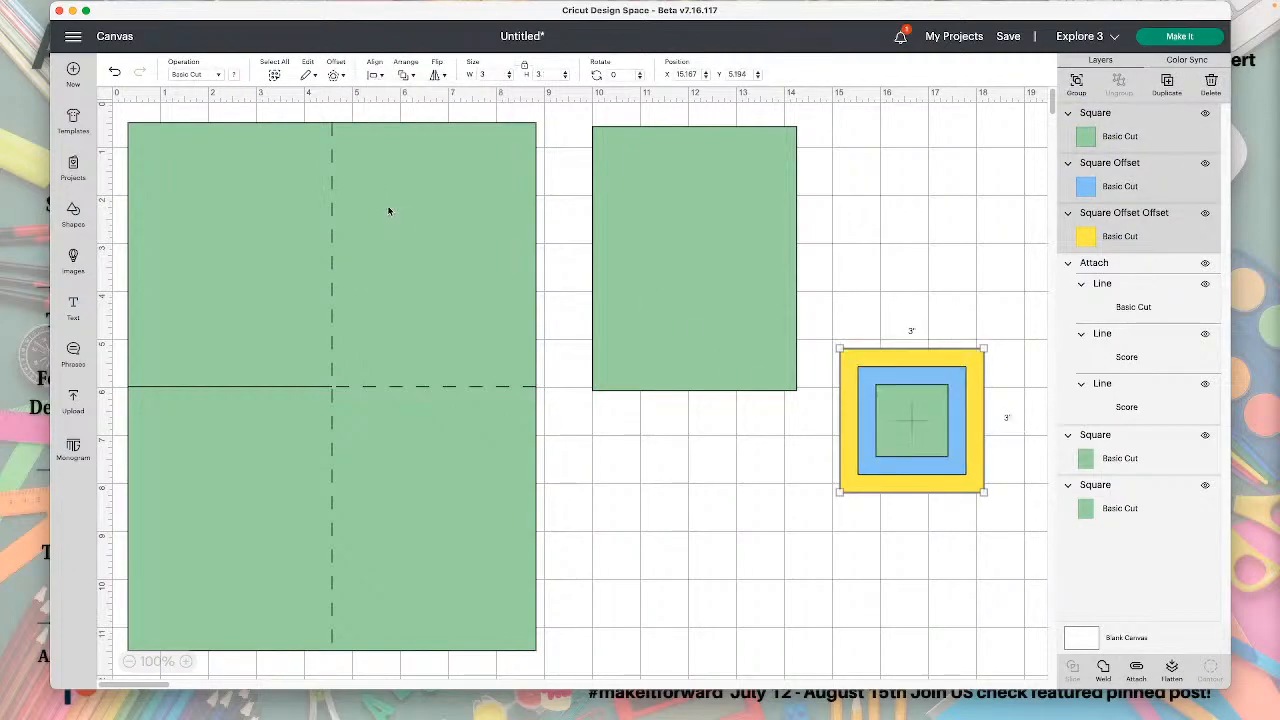
Group the three centered squares and place them on the upper part of the 4.25 by 5.5 inch panel.
click(1095, 115)
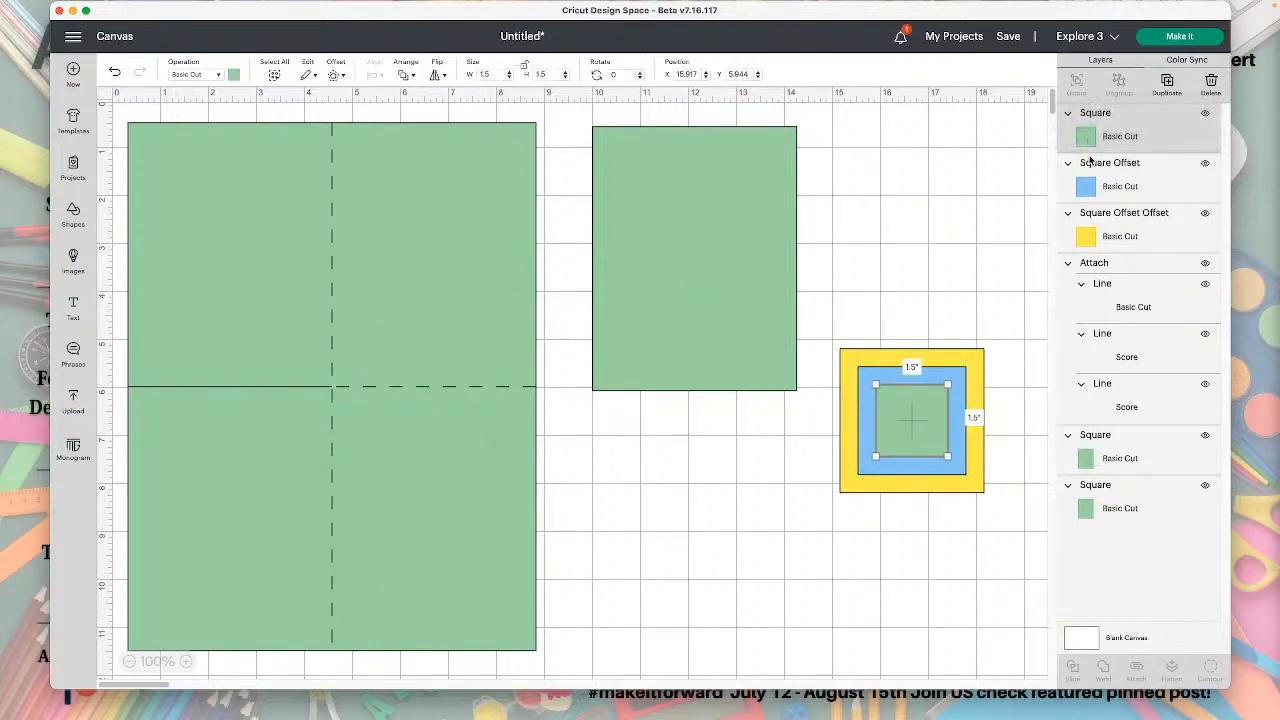
click(943, 347)
drag(932, 327, 723, 217)
click(1078, 103)
click(871, 240)
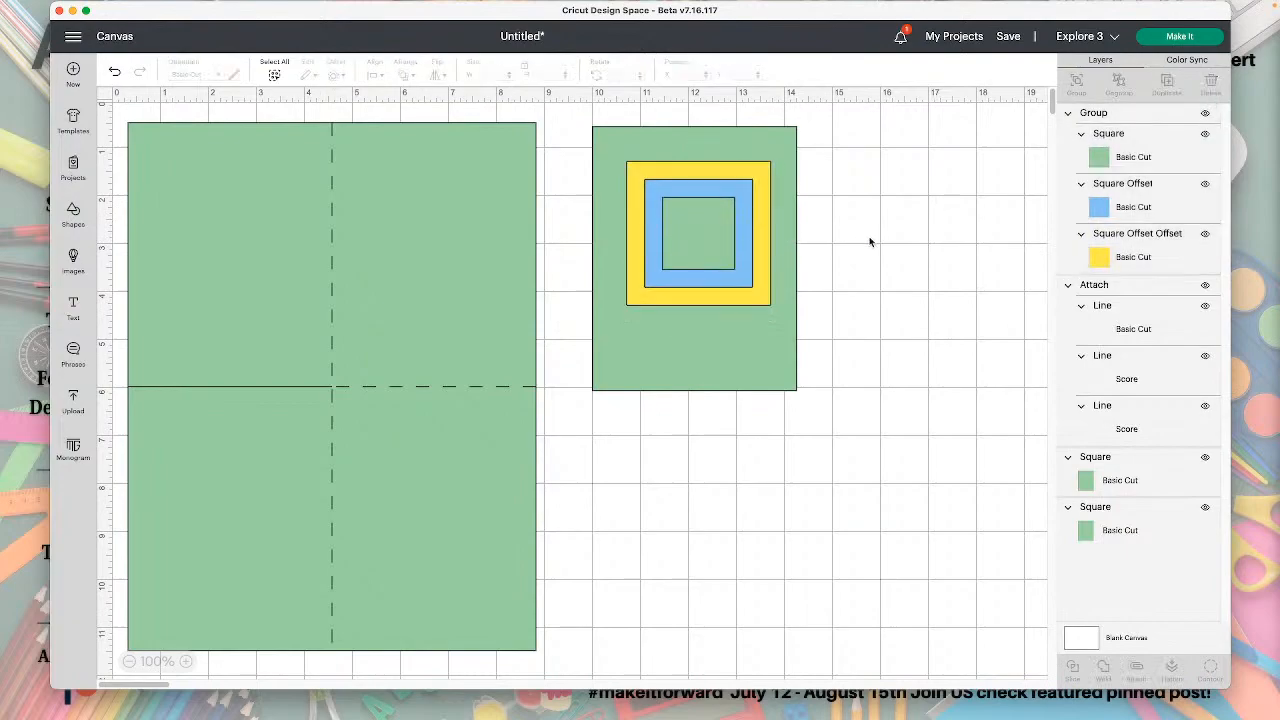
Move the panel and square group together to about X 10.85, Y 1.82, and shift the square group up to about X 11.5, Y 2.4.
drag(887, 242, 673, 213)
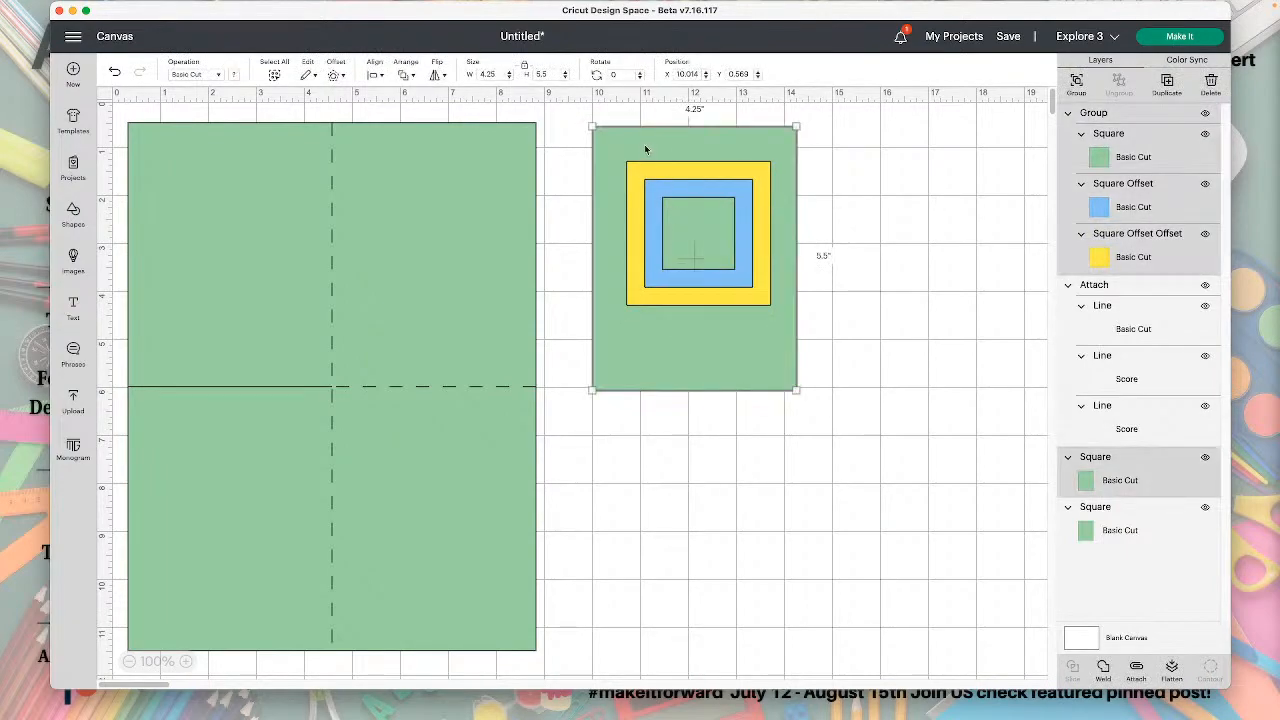
click(401, 77)
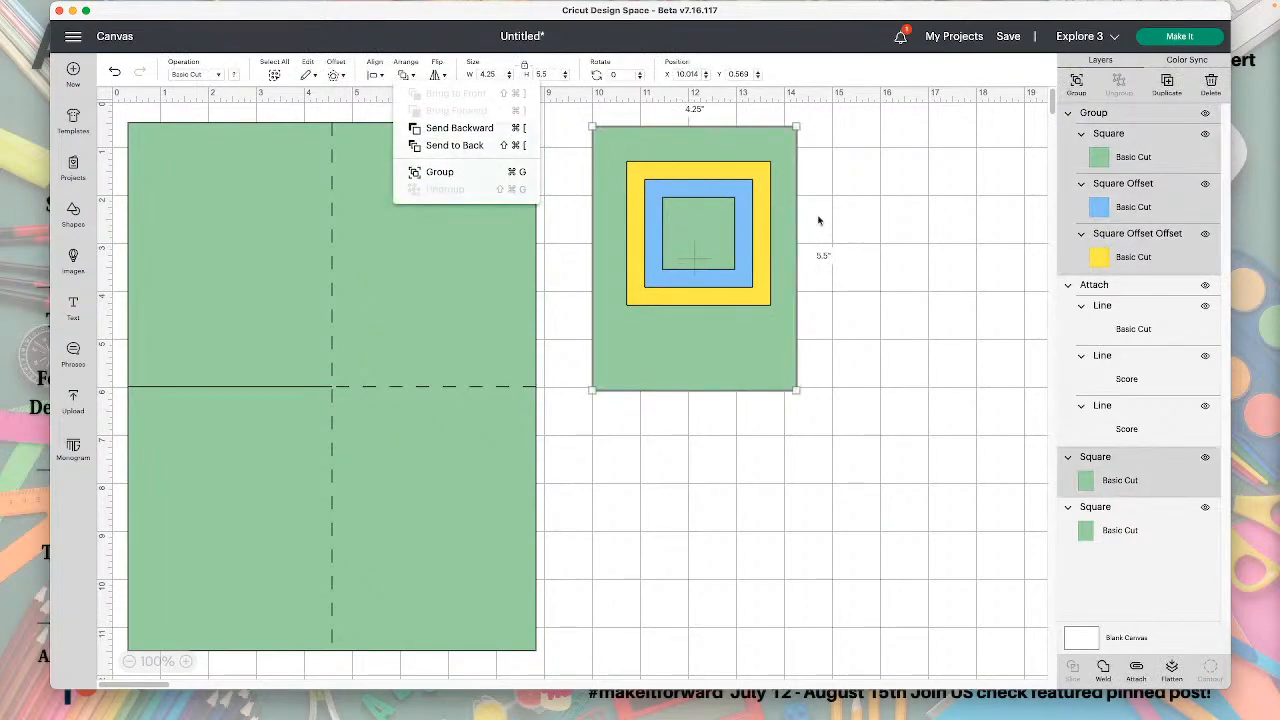
drag(740, 220, 735, 213)
drag(796, 302, 831, 354)
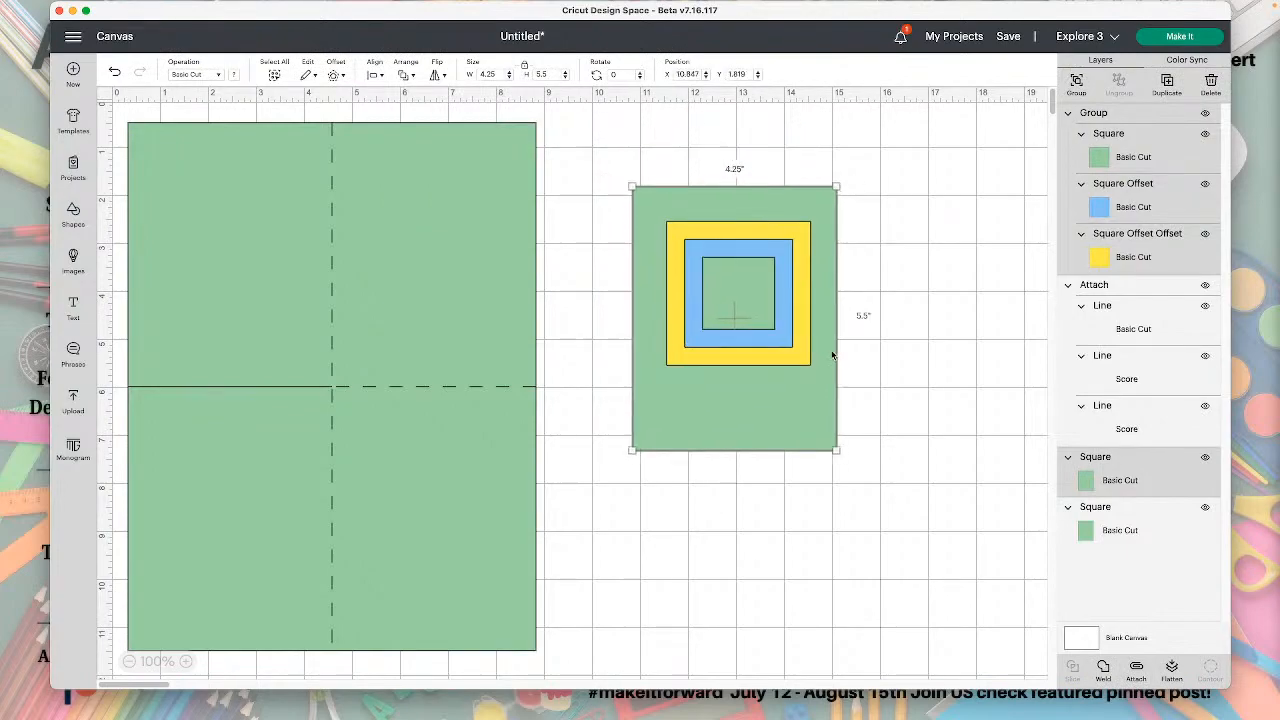
click(850, 346)
drag(753, 308, 750, 306)
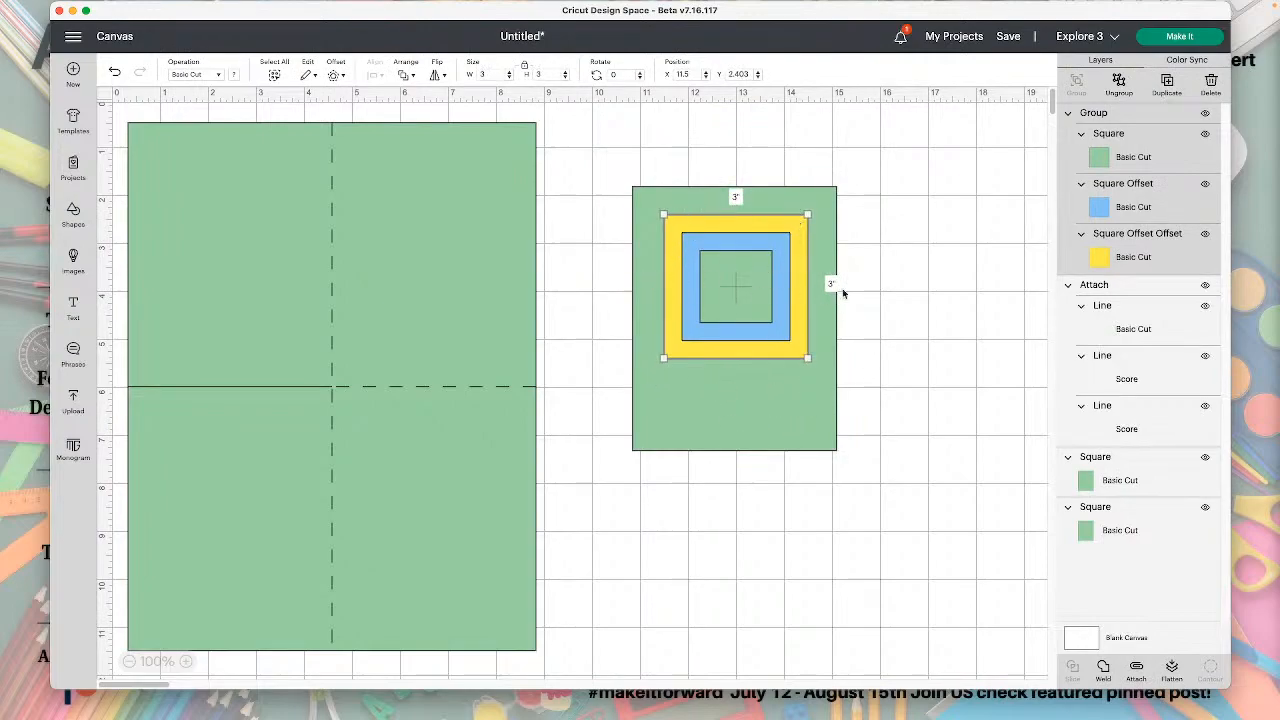
Center the square group horizontally on the panel and group the two together.
drag(952, 300, 745, 270)
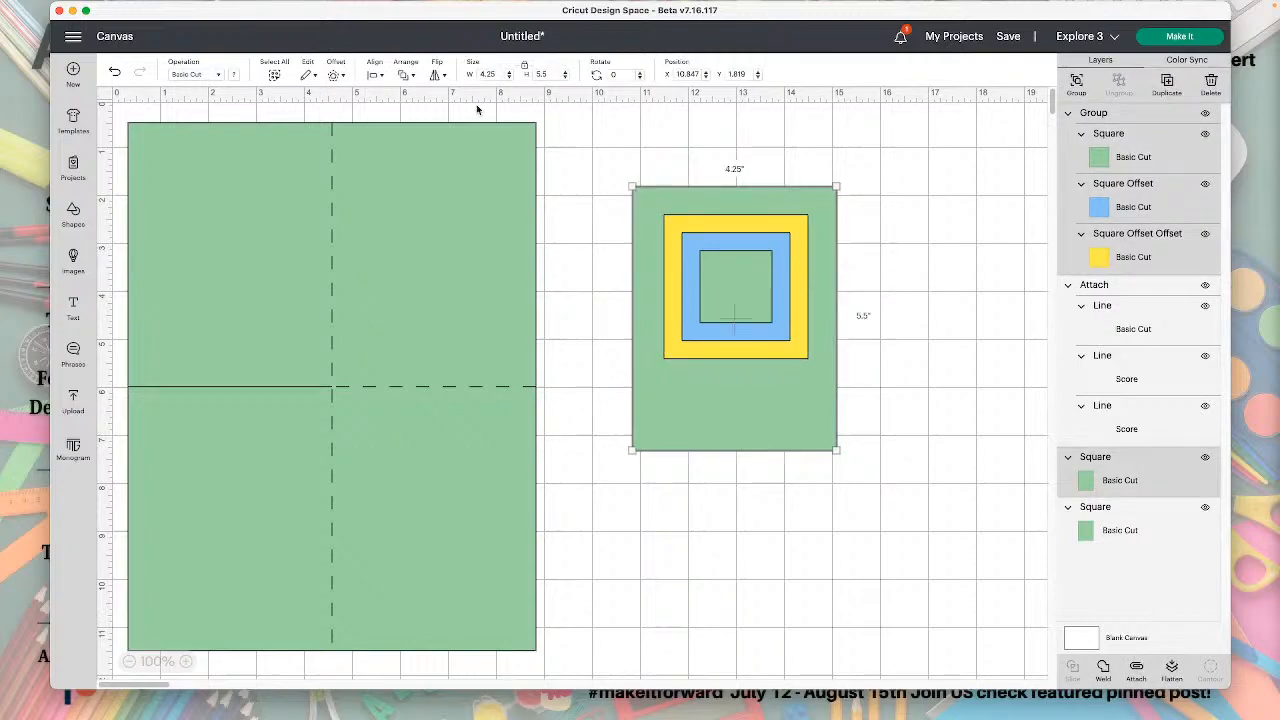
click(380, 76)
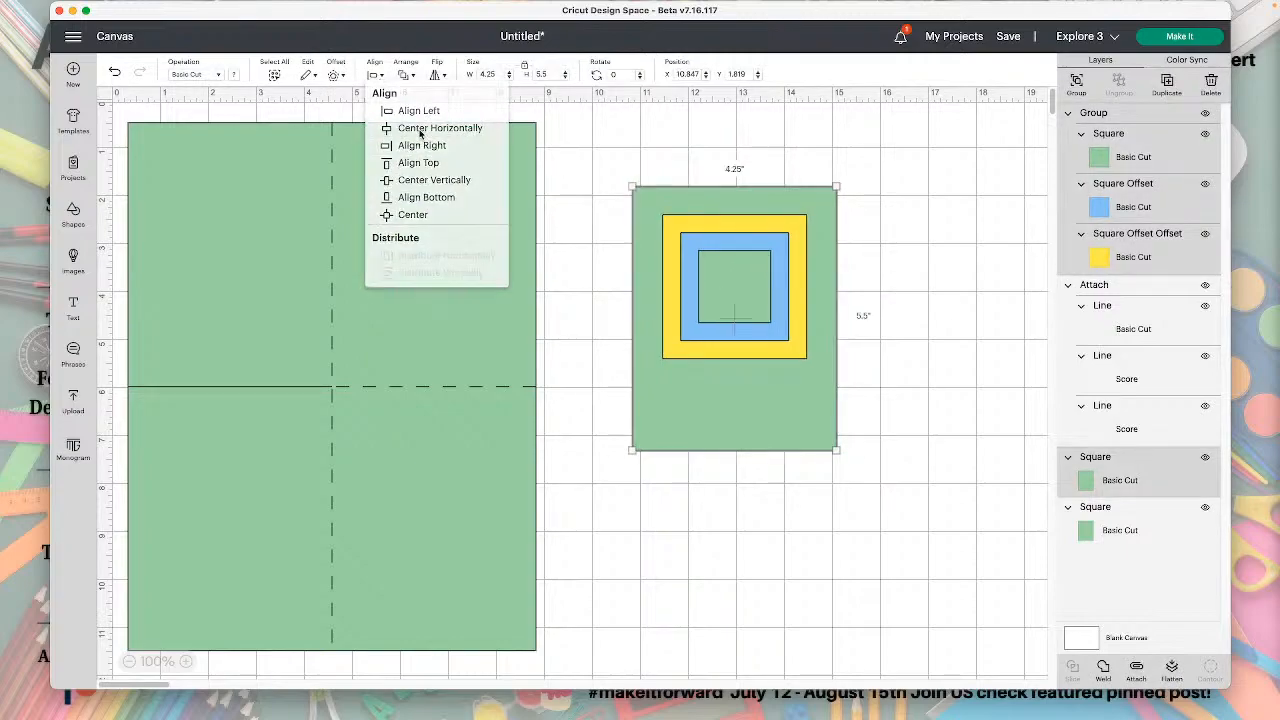
click(425, 134)
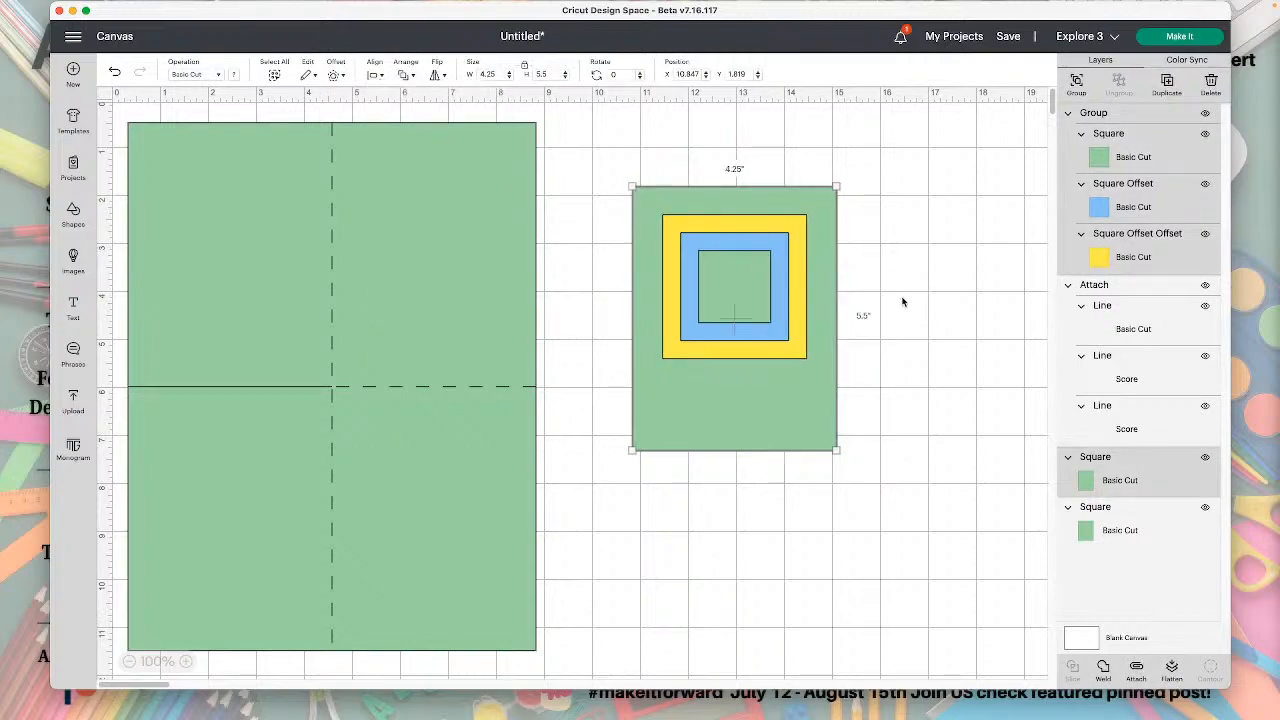
click(1073, 88)
click(985, 253)
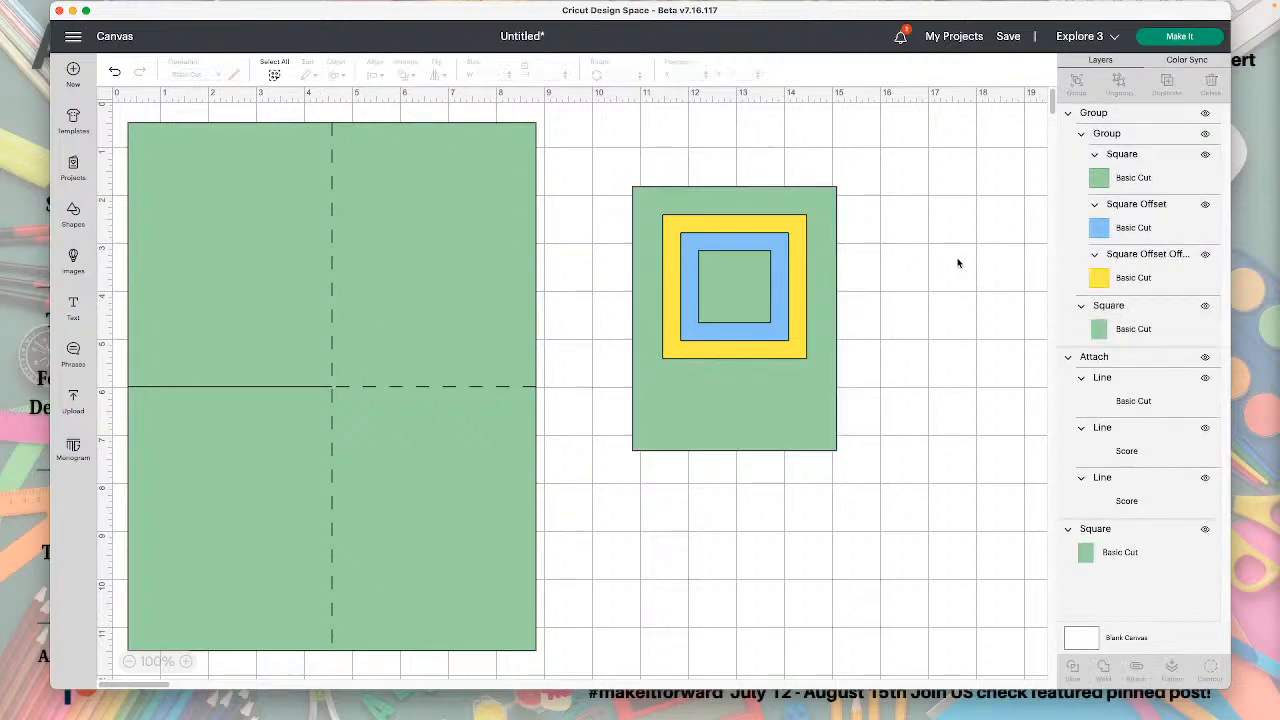
Duplicate the grouped card panel twice and place the copies beside and below the original, clear of the large rectangle.
click(825, 305)
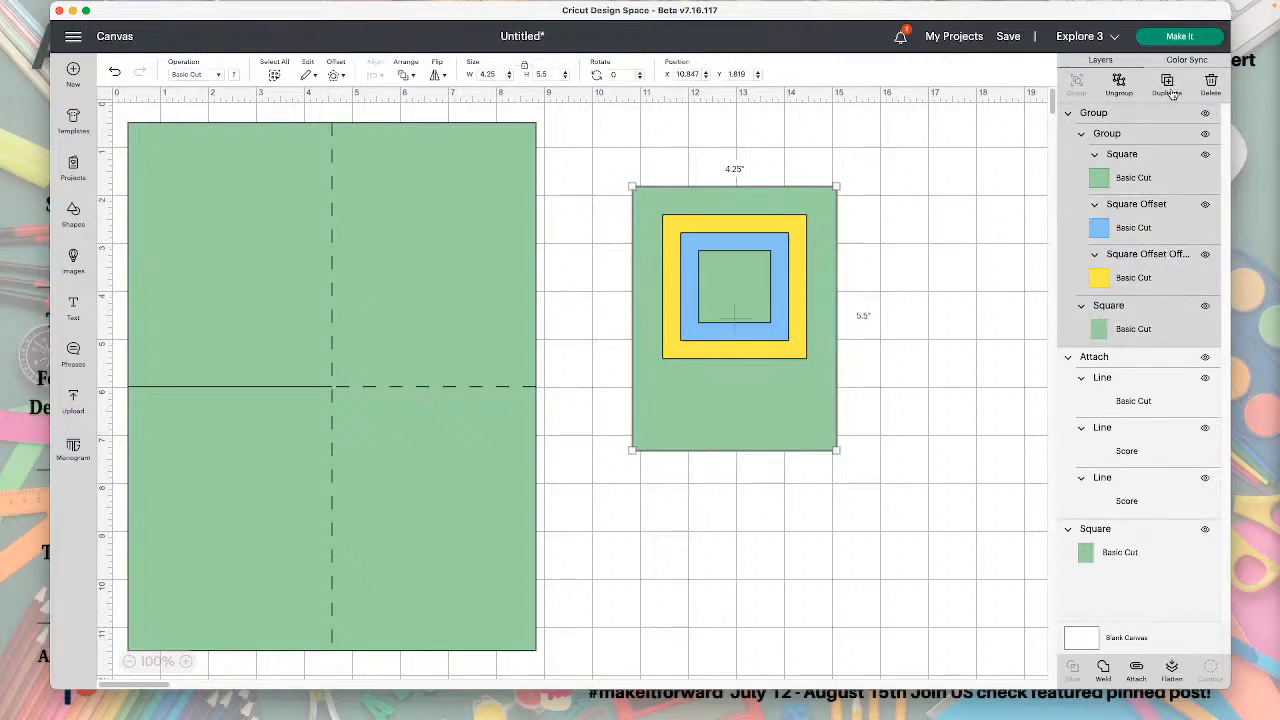
click(1168, 88)
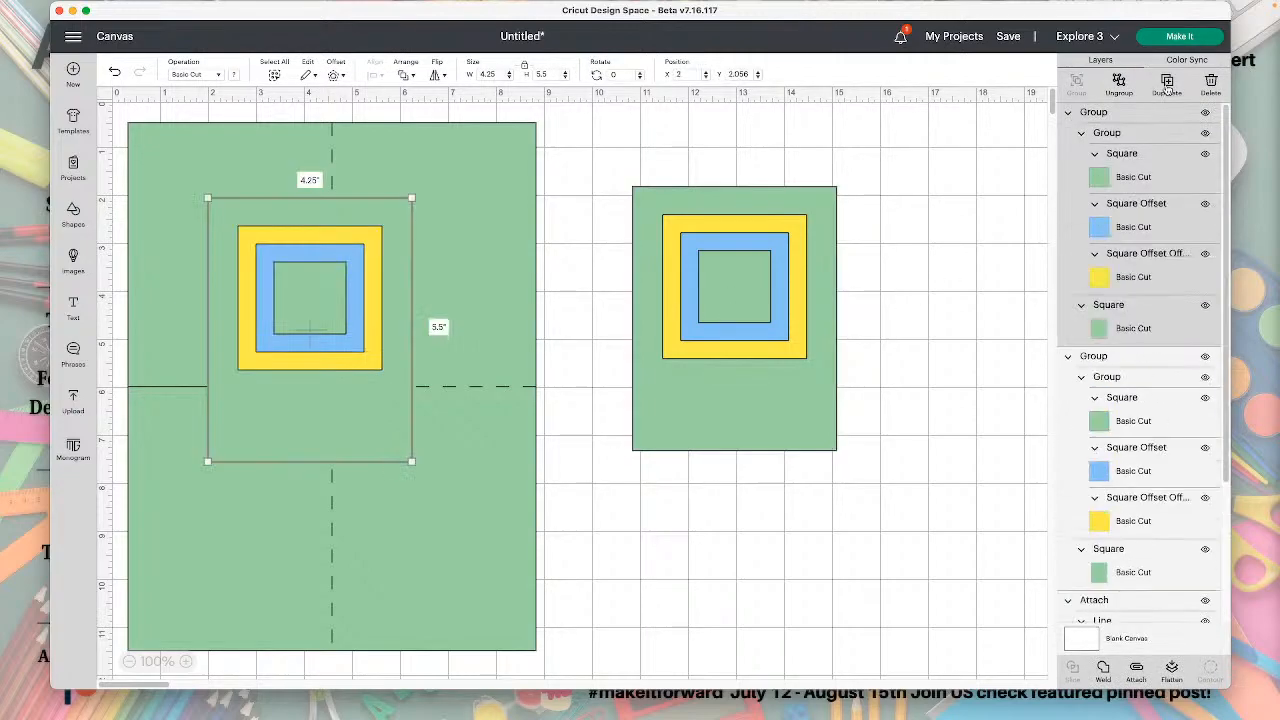
click(1167, 86)
drag(395, 318, 926, 367)
drag(354, 335, 983, 248)
drag(811, 337, 811, 451)
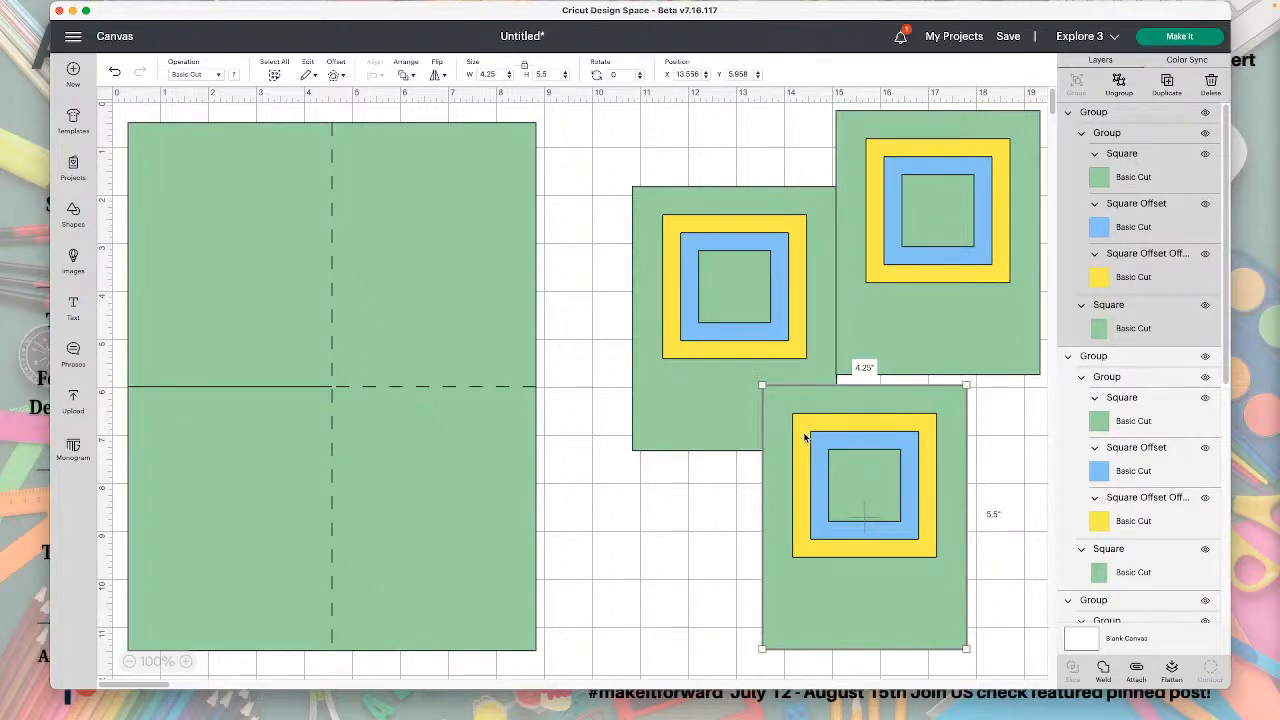
Move the attached score and cut lines to about X 1.42, Y 4.57 and hide them.
click(476, 263)
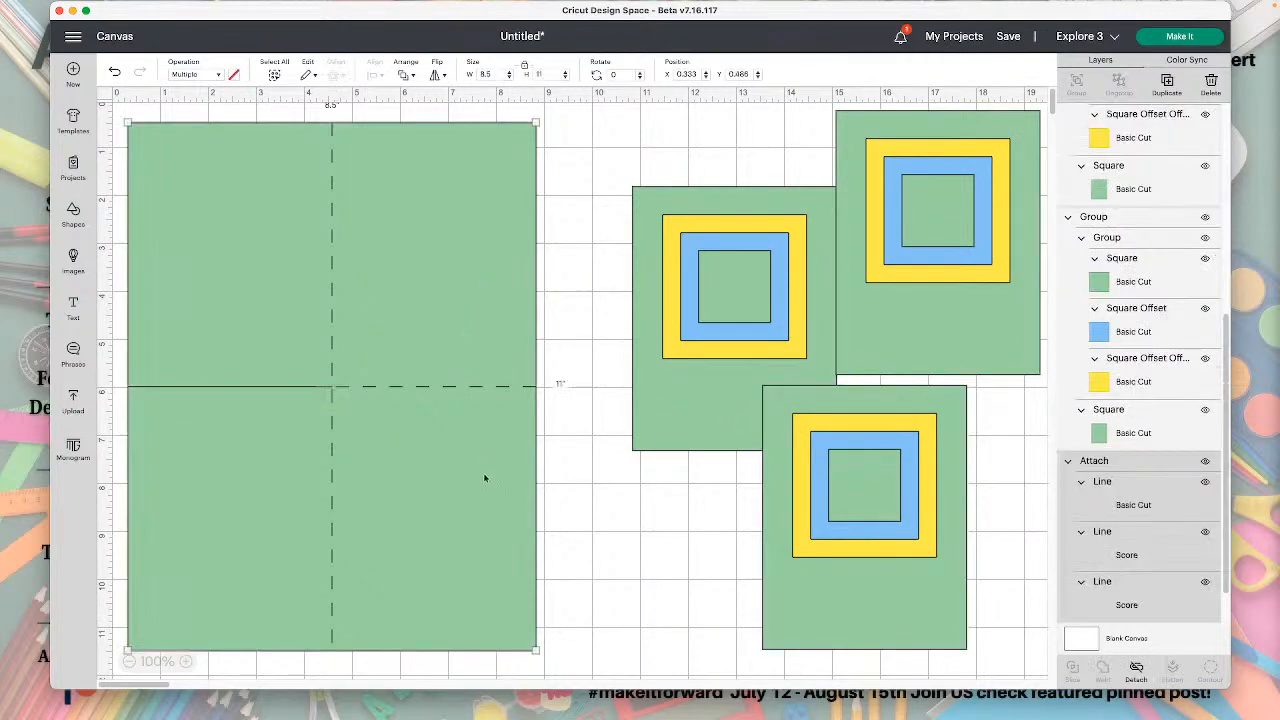
drag(500, 520, 554, 668)
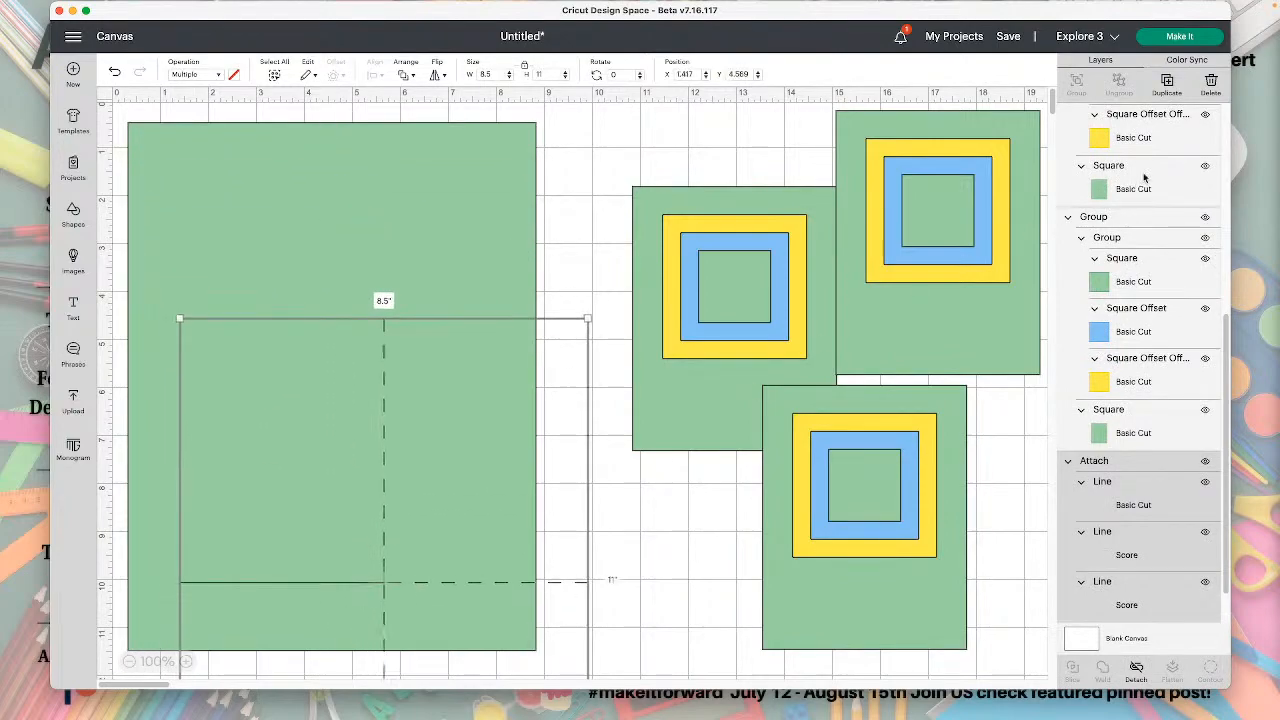
click(1207, 463)
Move the 8.5 by 11 inch rectangle into the canvas corner at X 0, Y 0.
drag(423, 317, 386, 280)
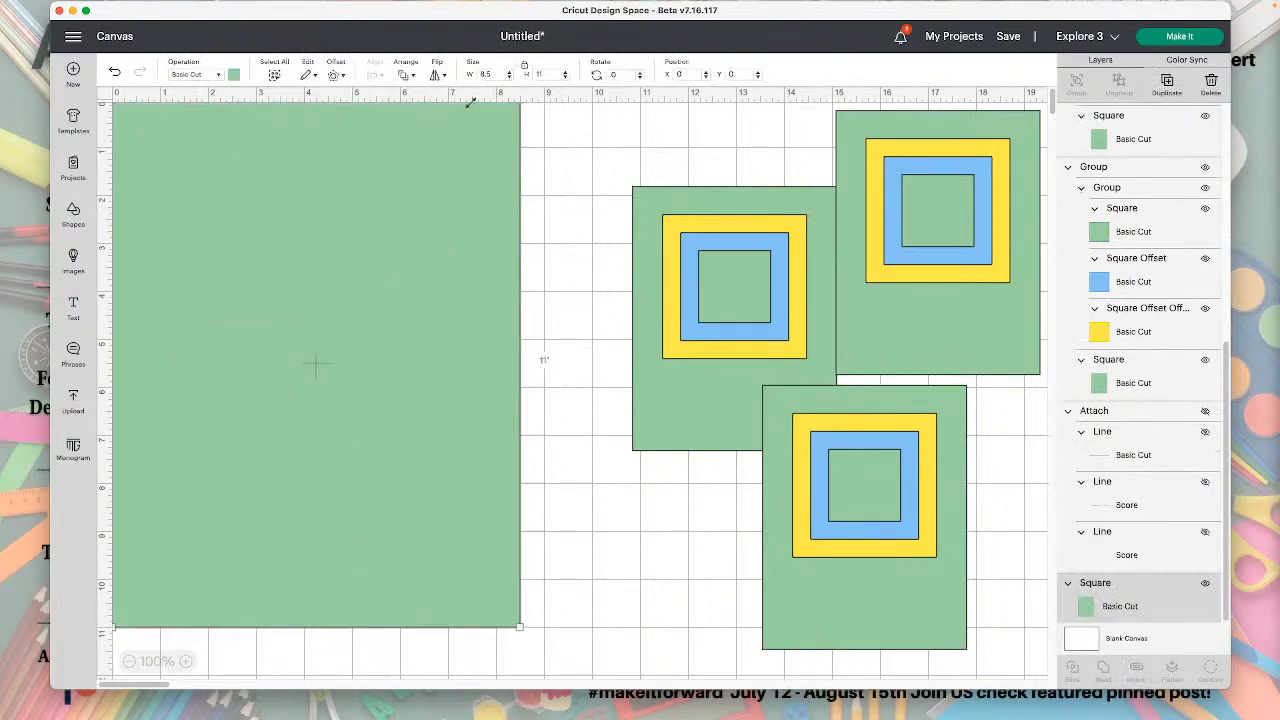
drag(262, 196, 271, 208)
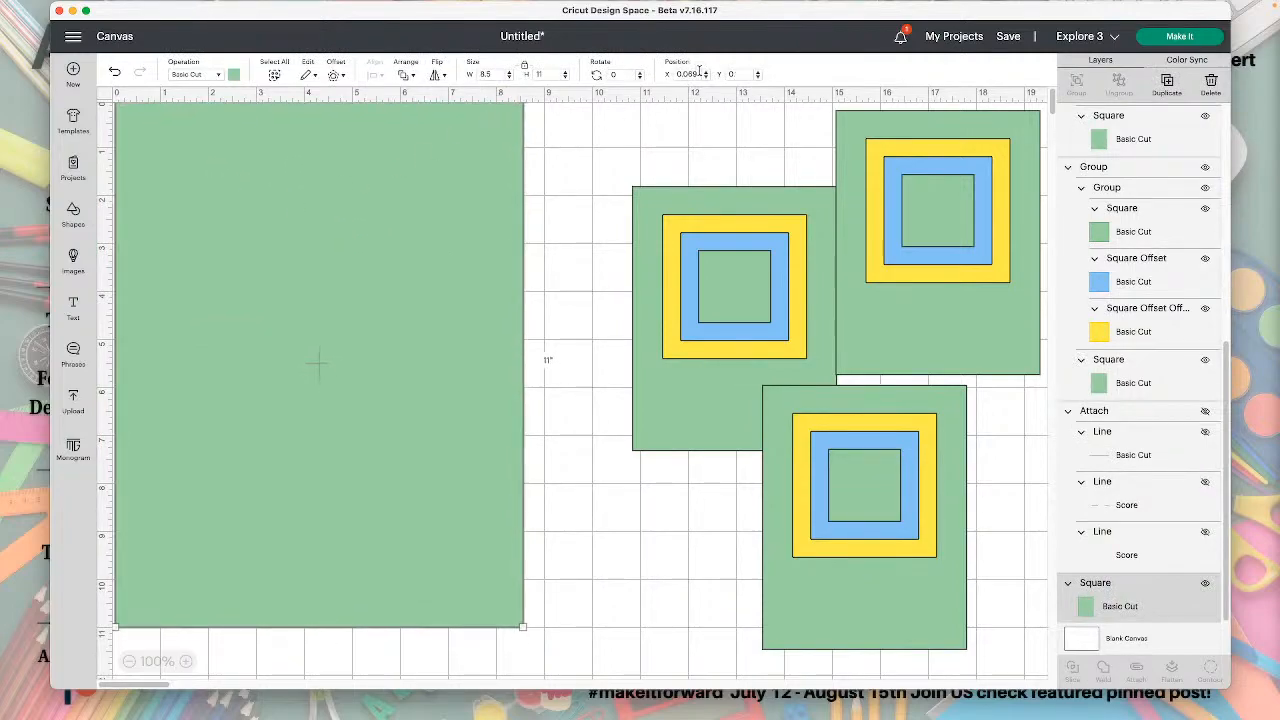
drag(699, 72, 667, 72)
text(0)
key(Return)
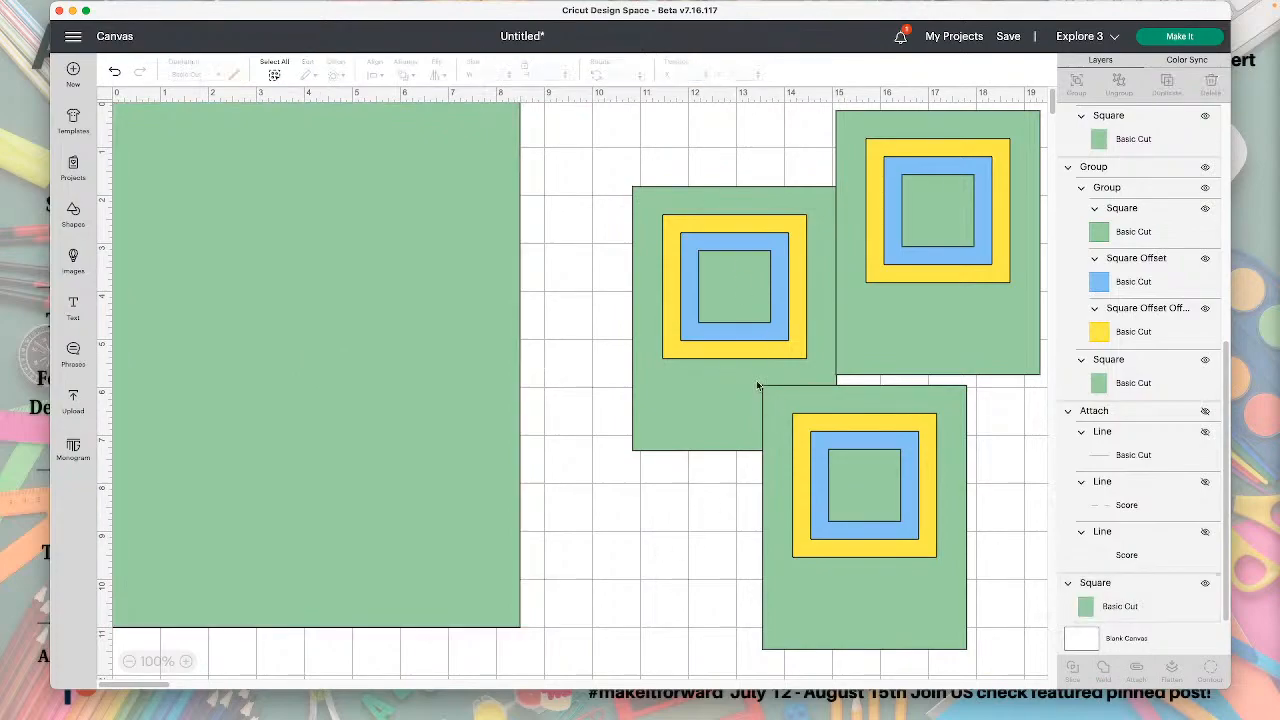
Place the first decorated card panel on the rectangle's lower-left quarter at X 0, Y 5.5.
click(737, 331)
drag(737, 331, 682, 320)
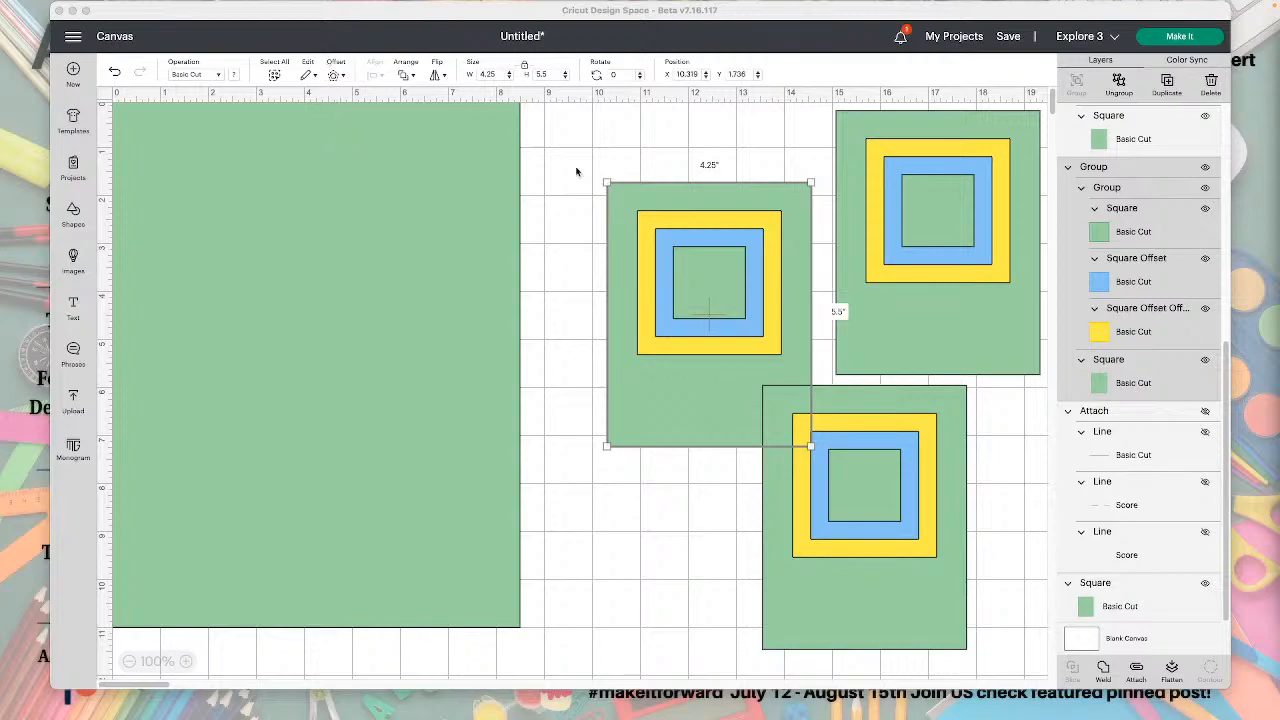
click(670, 278)
drag(670, 278, 198, 461)
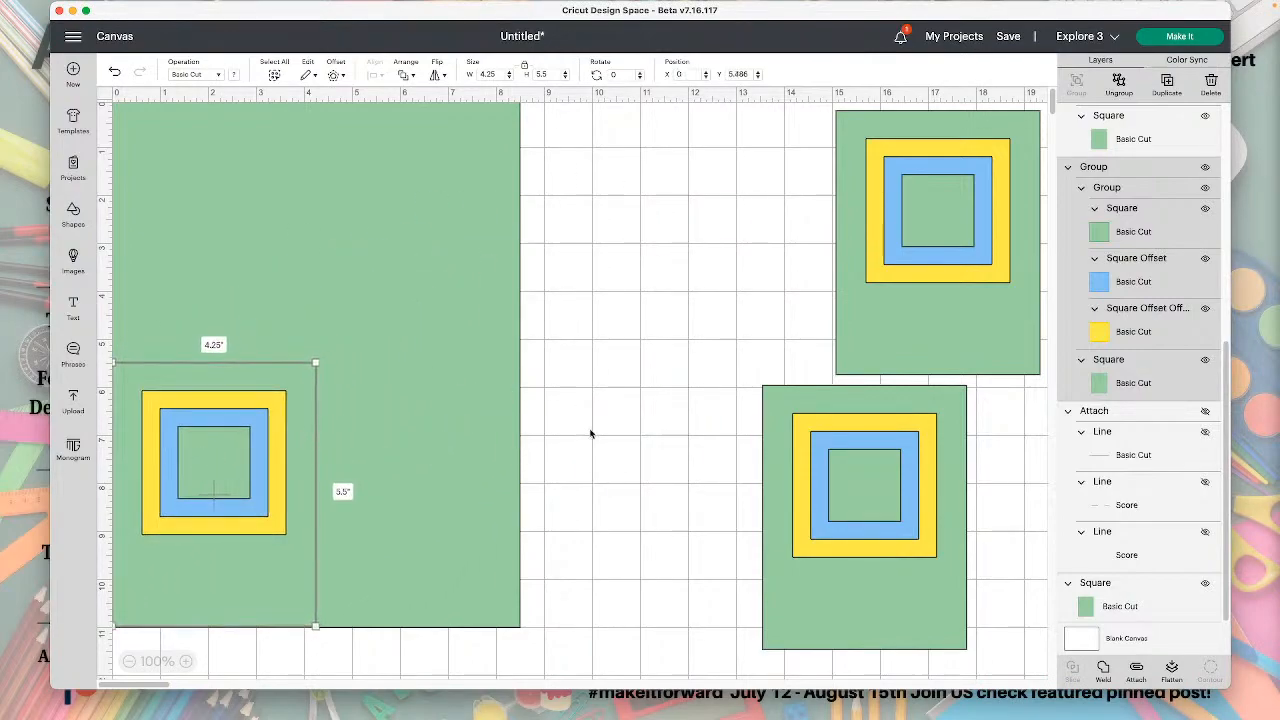
mouse_move(195, 379)
mouse_down()
mouse_move(260, 387)
mouse_move(668, 316)
mouse_move(662, 276)
mouse_move(596, 192)
mouse_move(390, 271)
mouse_move(205, 371)
mouse_up()
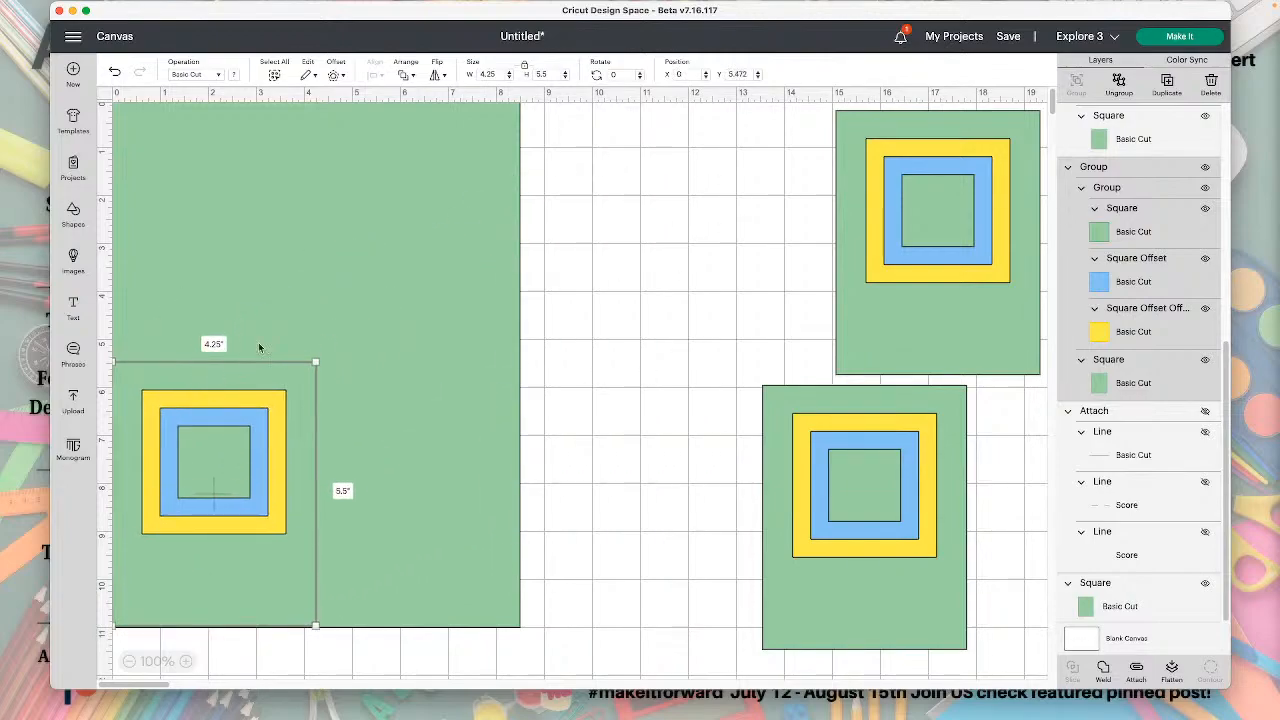
drag(745, 73, 723, 74)
text(5.5)
key(Return)
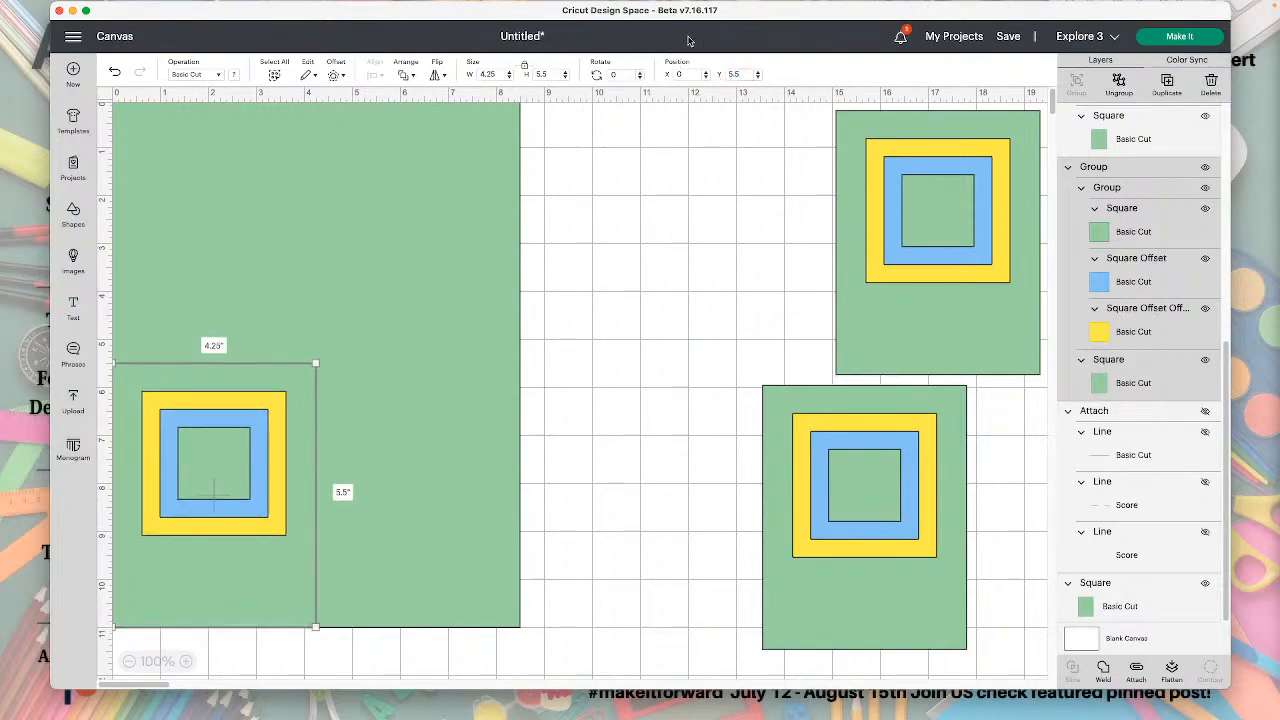
Fully ungroup the lower-left panel and delete its small green square and its blue square.
click(634, 463)
click(202, 478)
click(1121, 86)
click(220, 448)
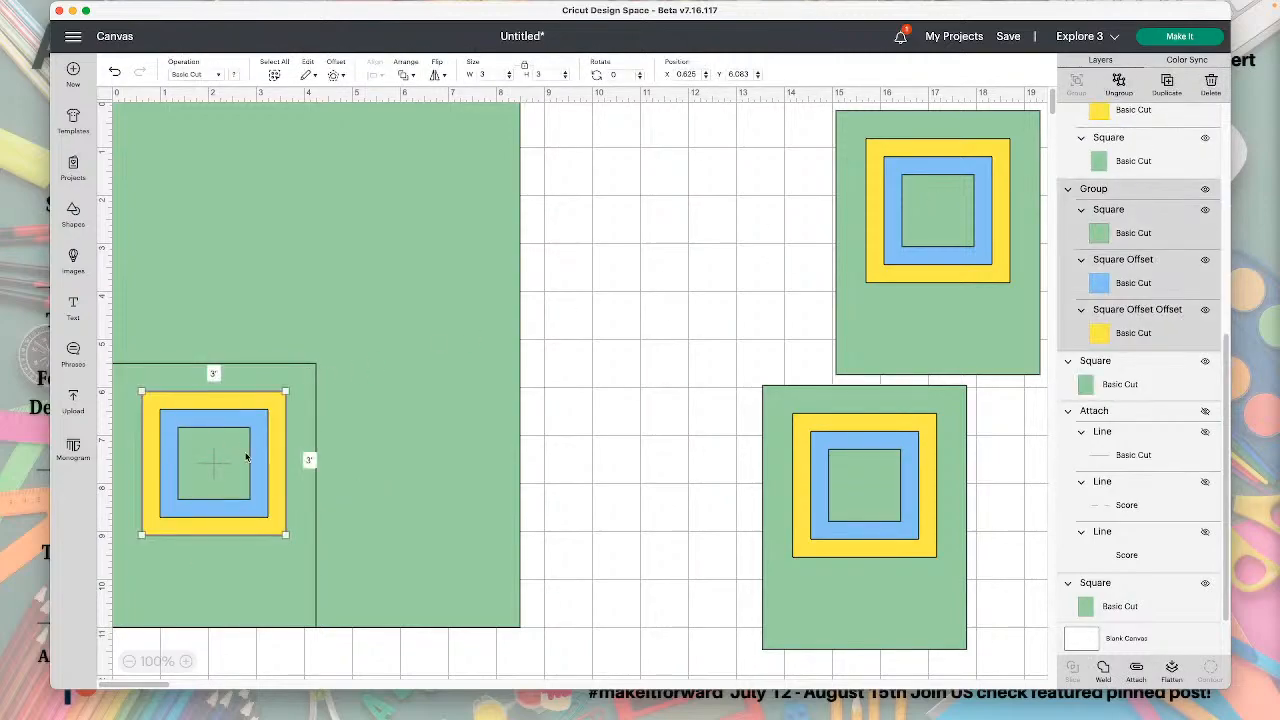
click(1122, 86)
click(221, 452)
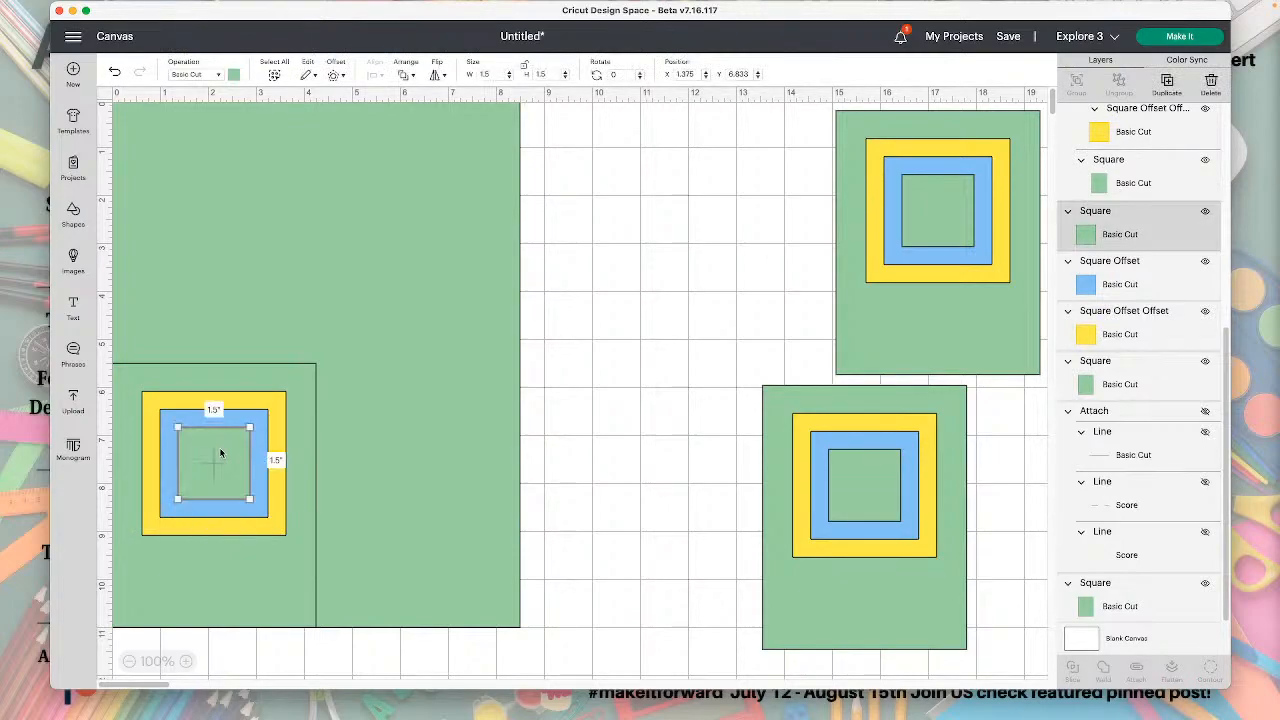
key(Delete)
click(218, 448)
key(Delete)
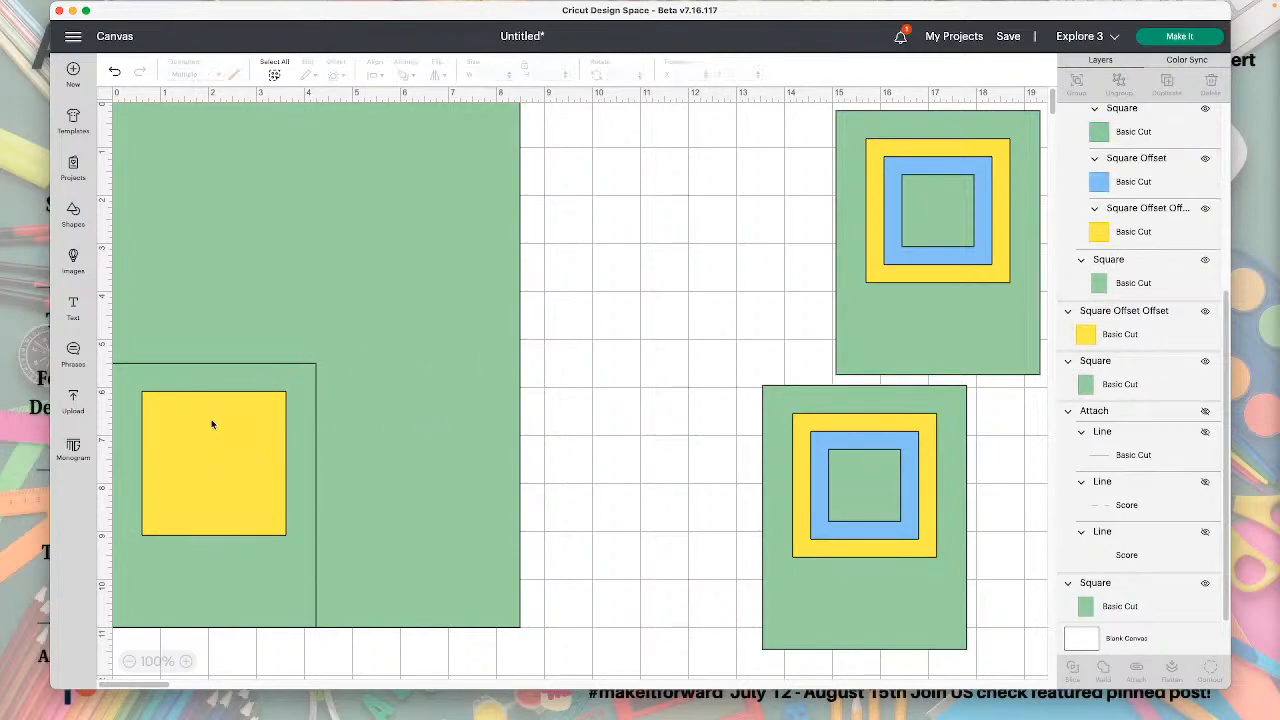
Pull the 4.25 by 5.5 inch background out from under the yellow square and delete it.
click(249, 583)
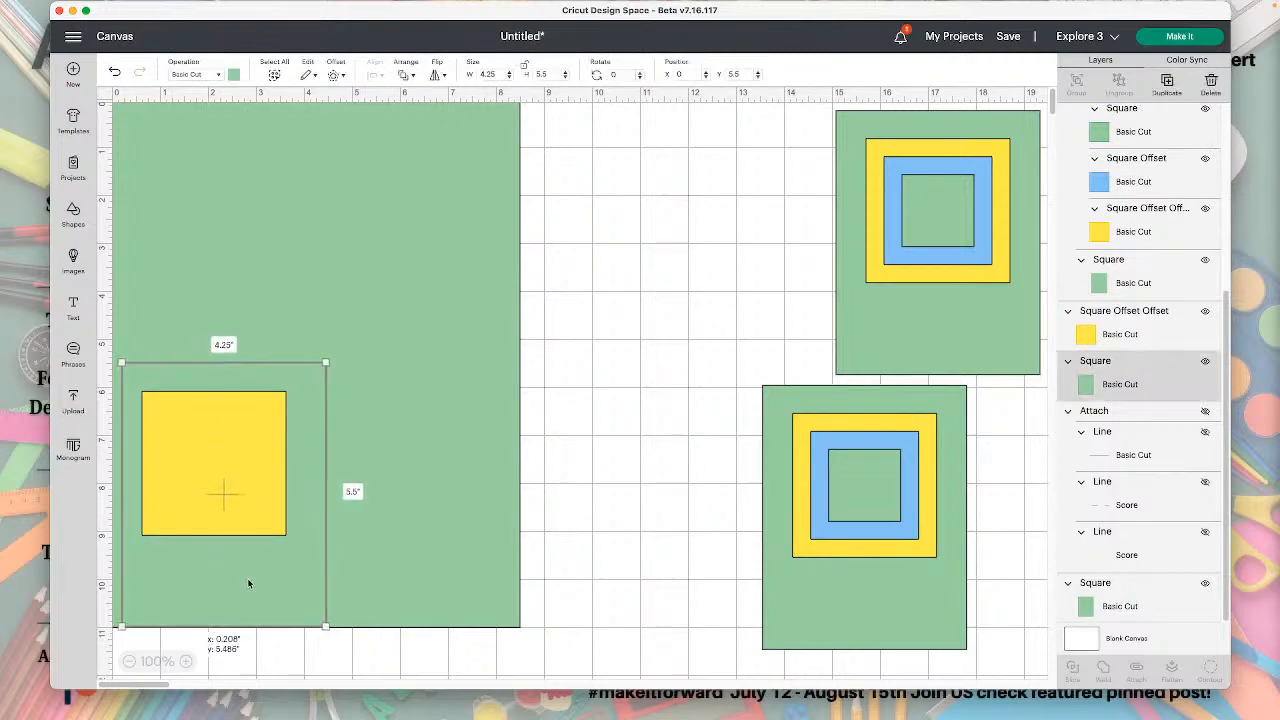
drag(249, 583, 691, 397)
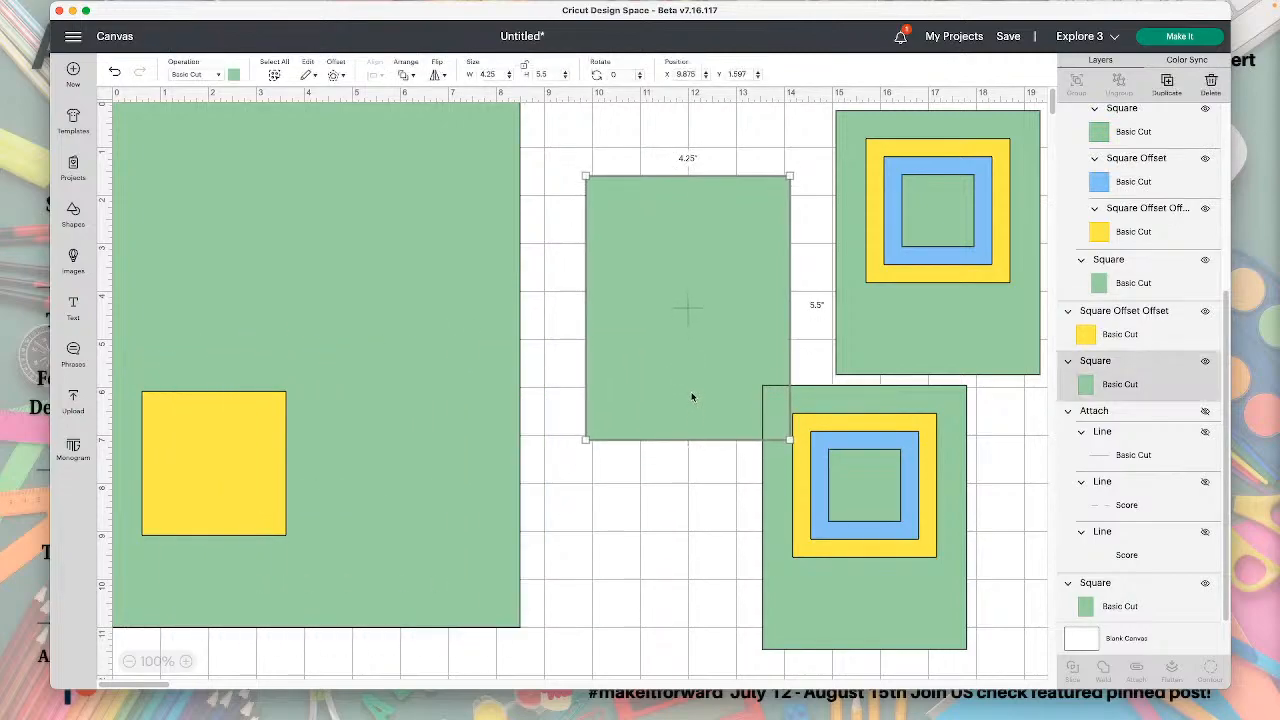
key(Delete)
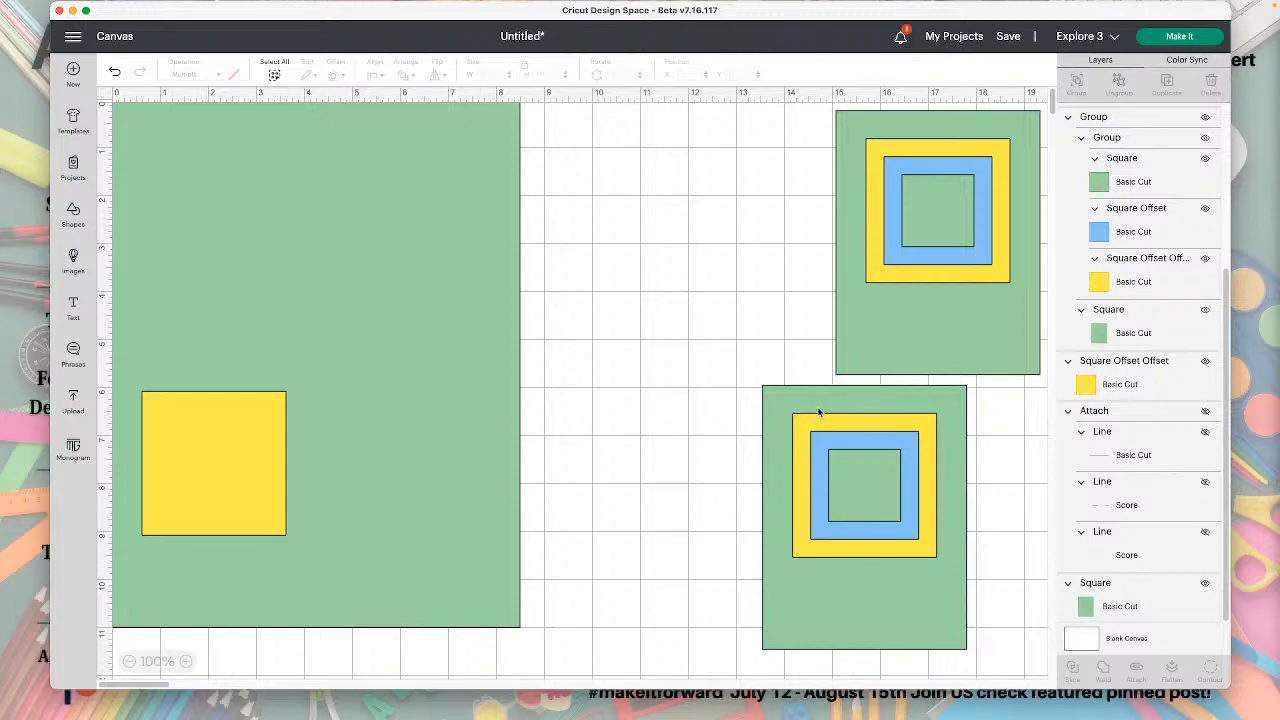
Move the second decorated panel onto the rectangle's lower-right quarter and align it to the rectangle's right and bottom edges.
drag(850, 404, 408, 385)
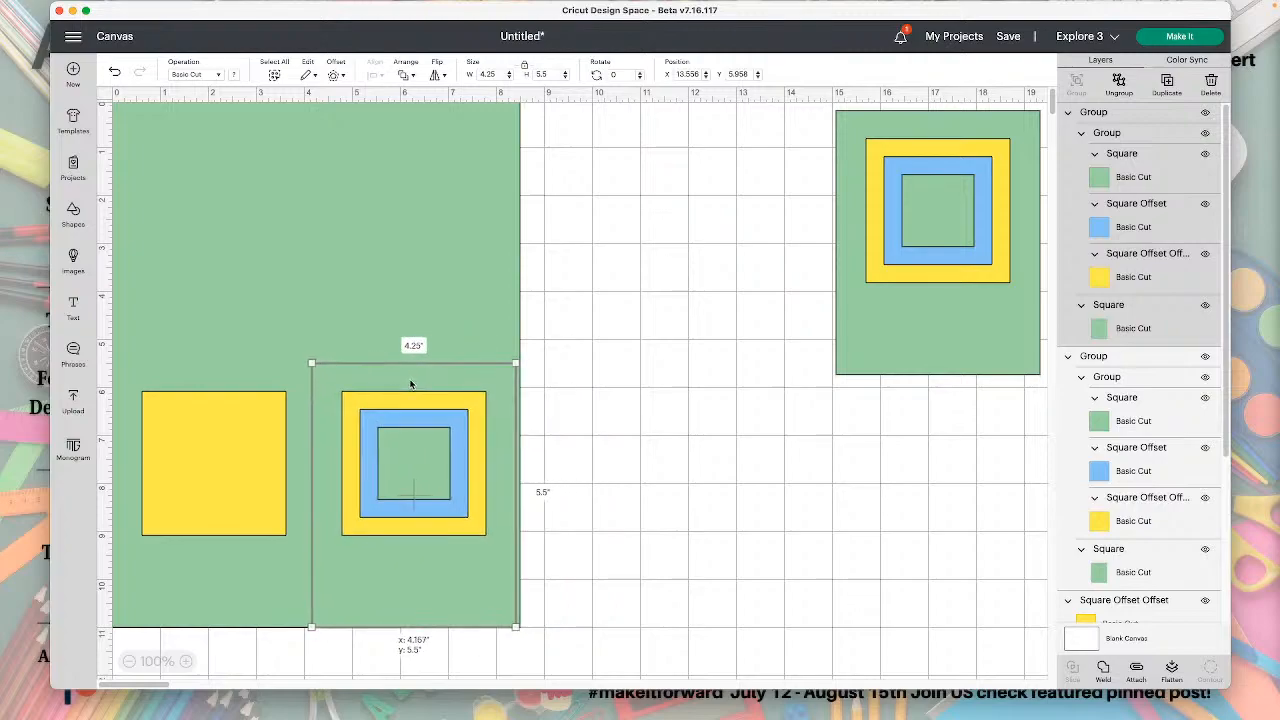
drag(492, 384, 488, 372)
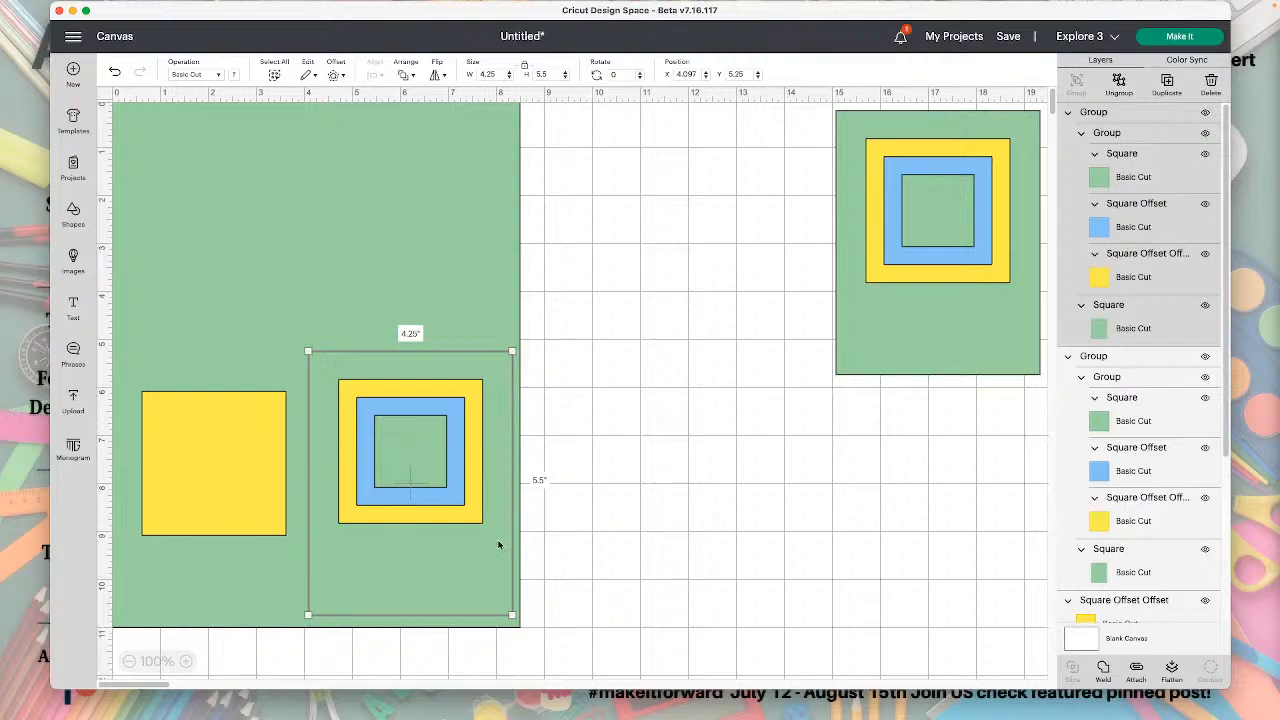
click(571, 629)
click(502, 186)
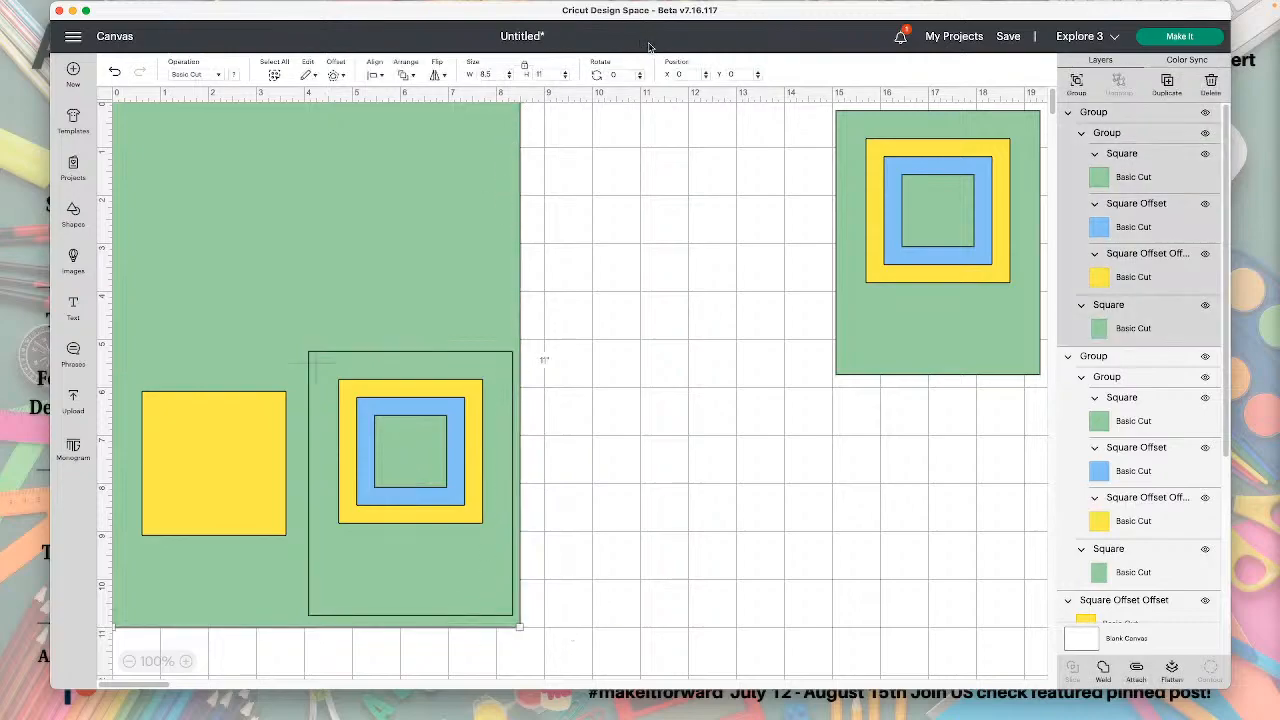
click(381, 74)
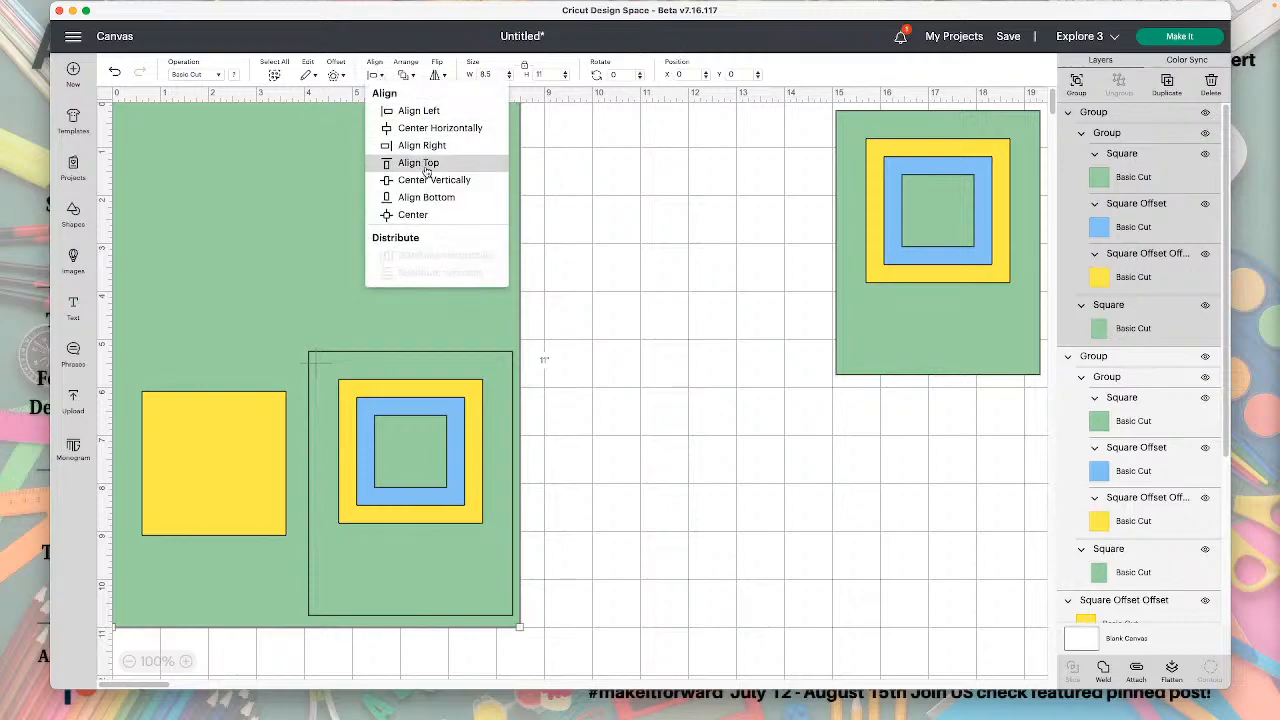
click(430, 146)
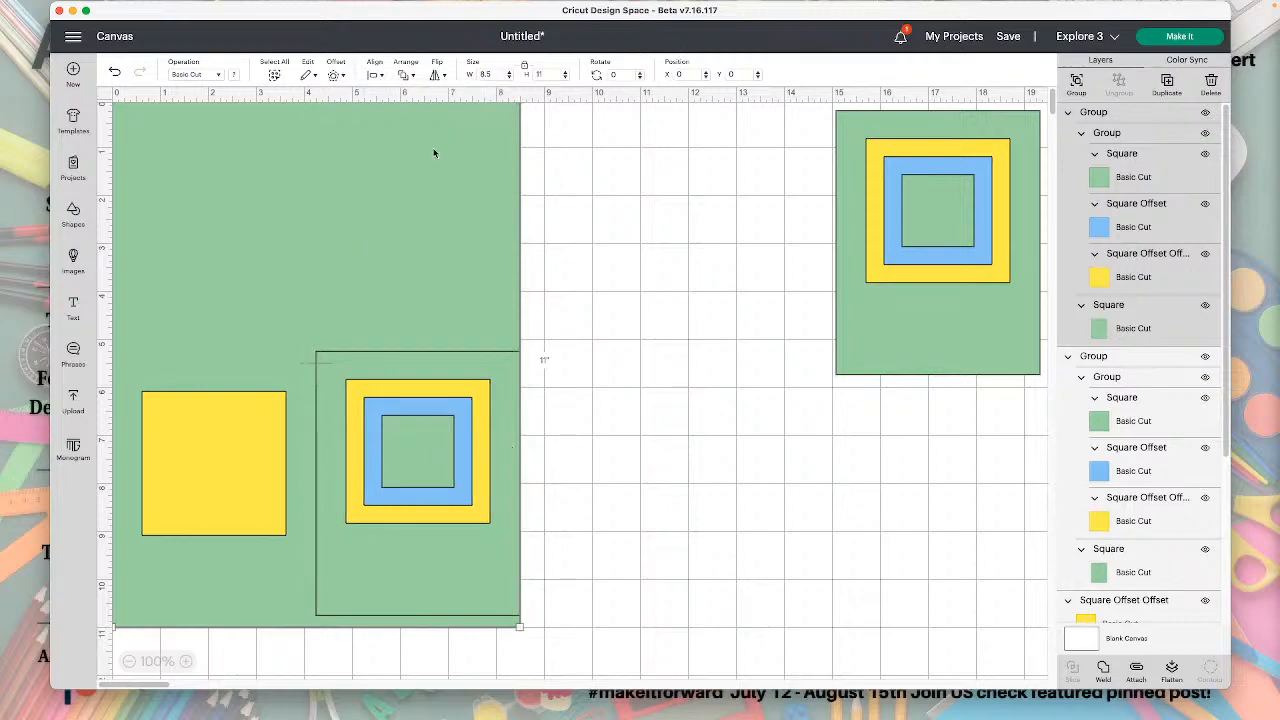
click(381, 74)
click(418, 205)
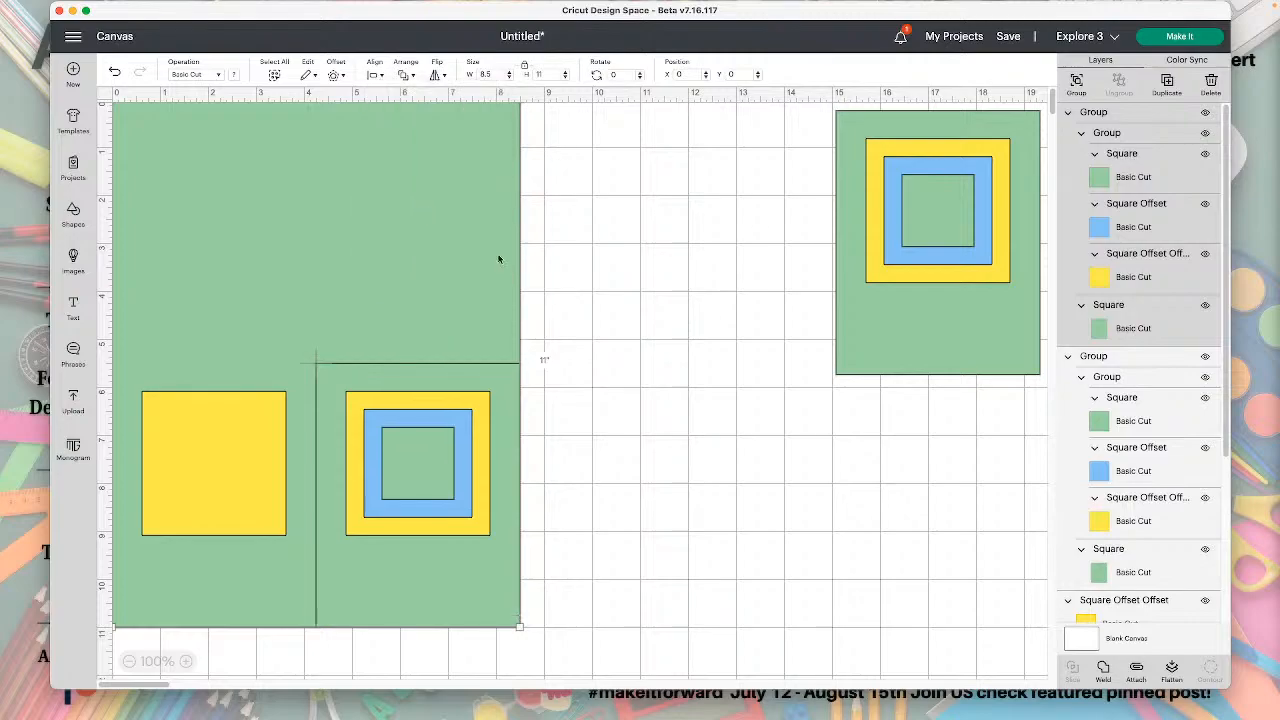
Move the spare panel to about X 12.38, Y 4.85, and fully ungroup the panel on the lower-right quarter.
drag(903, 297, 881, 518)
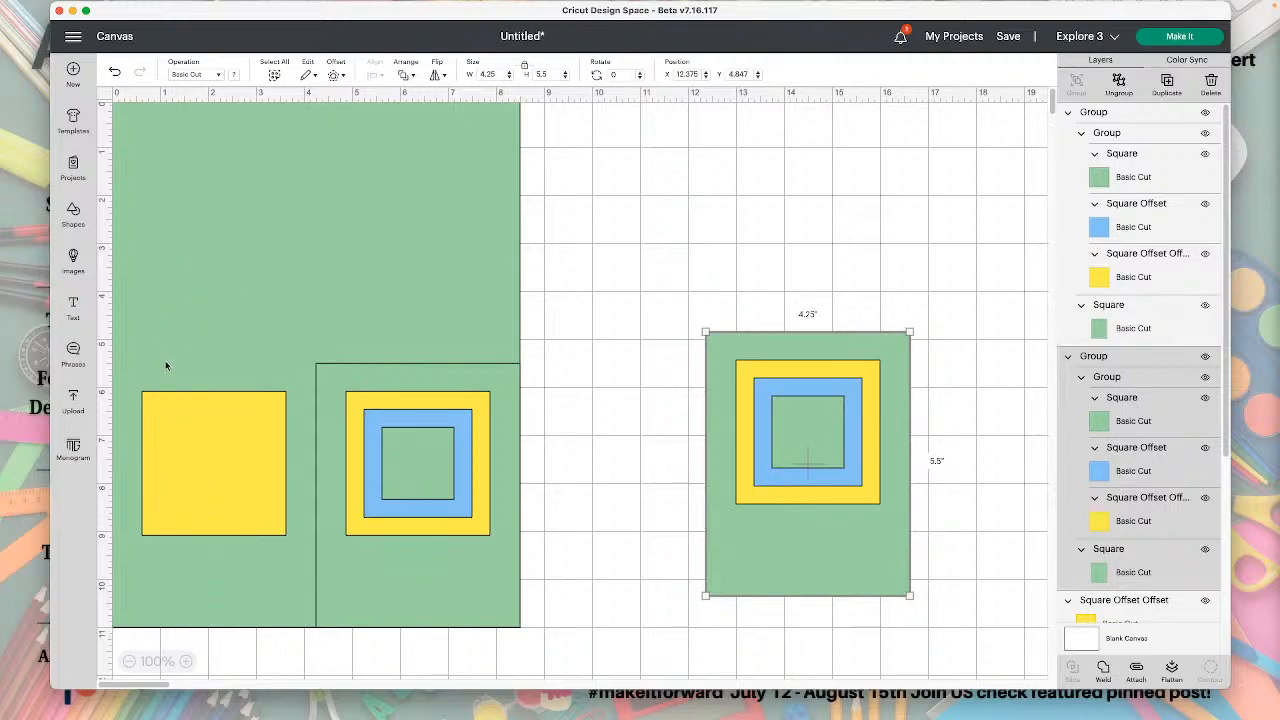
click(495, 418)
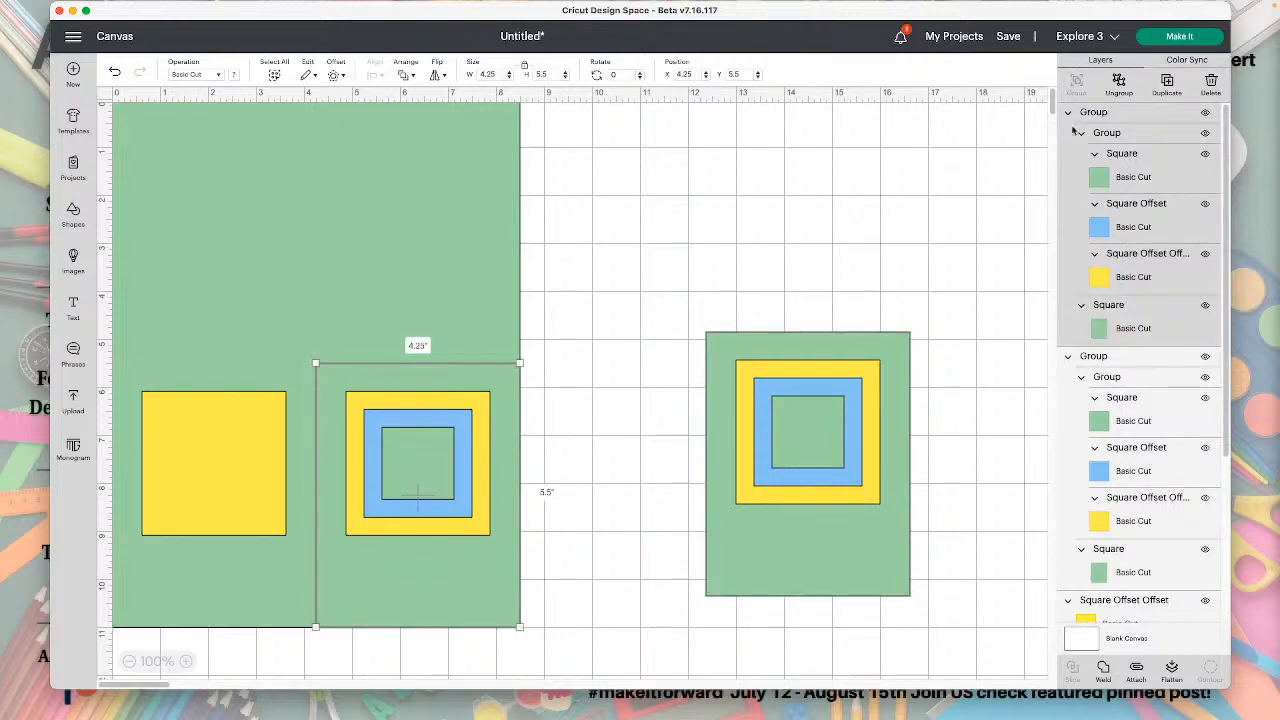
click(1118, 86)
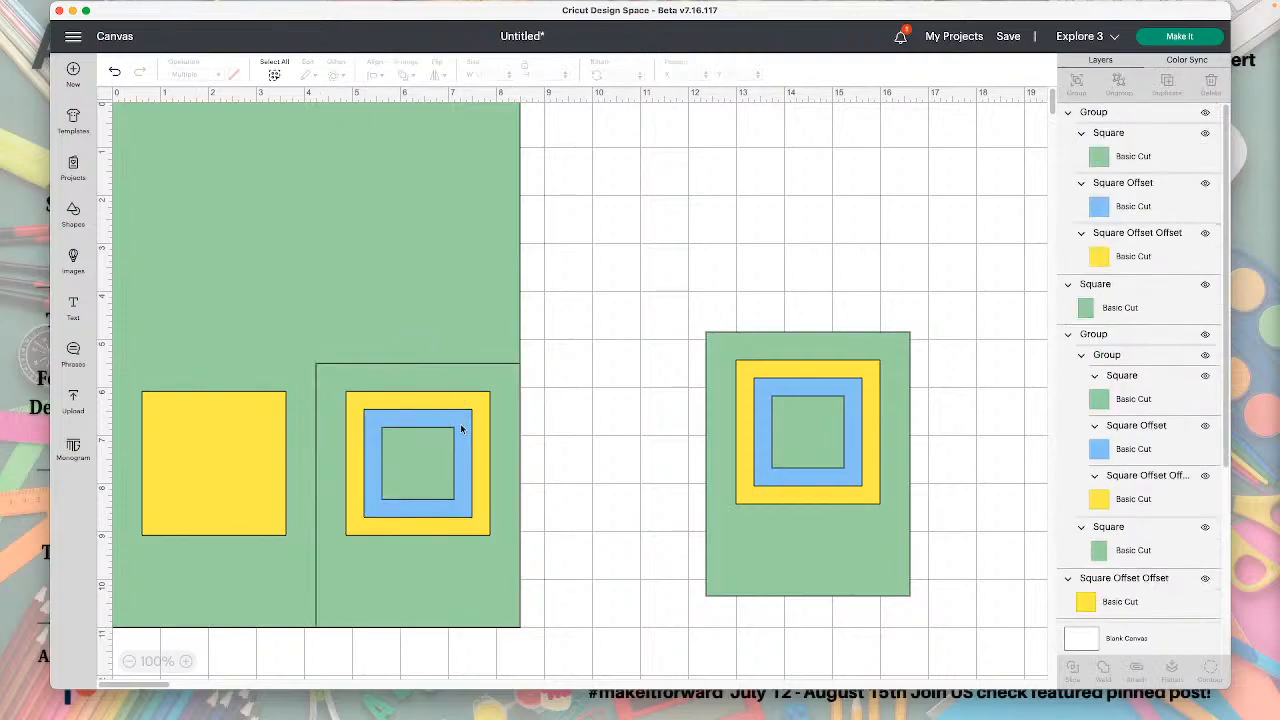
click(461, 428)
click(1120, 88)
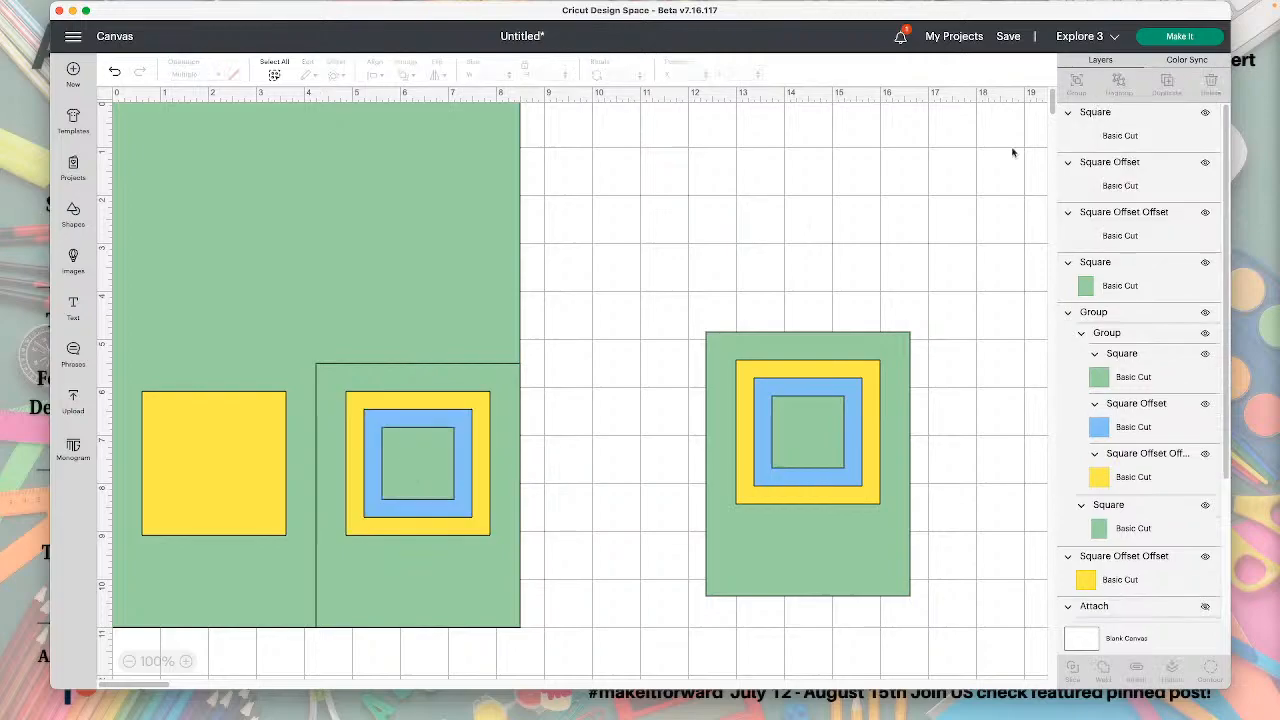
Delete the lower-right panel's yellow square, small green square and background, keeping only the blue square.
click(474, 405)
key(Delete)
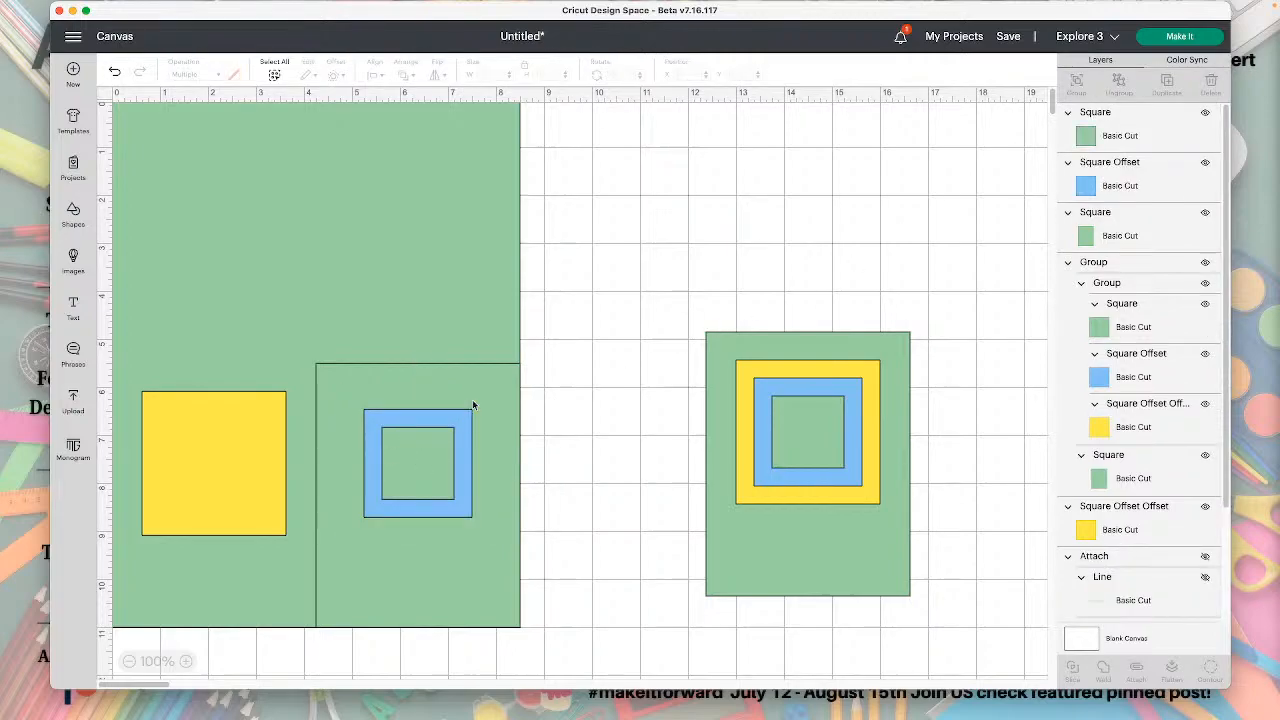
click(437, 456)
key(Delete)
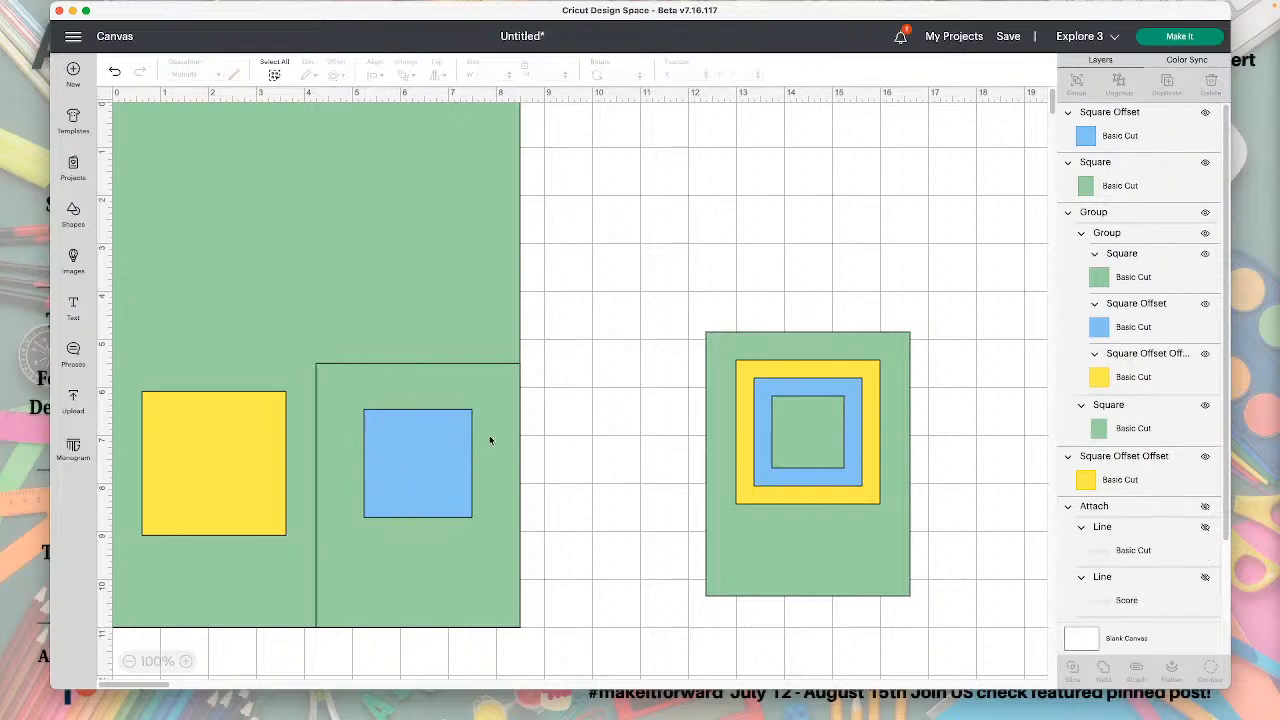
click(505, 385)
key(Delete)
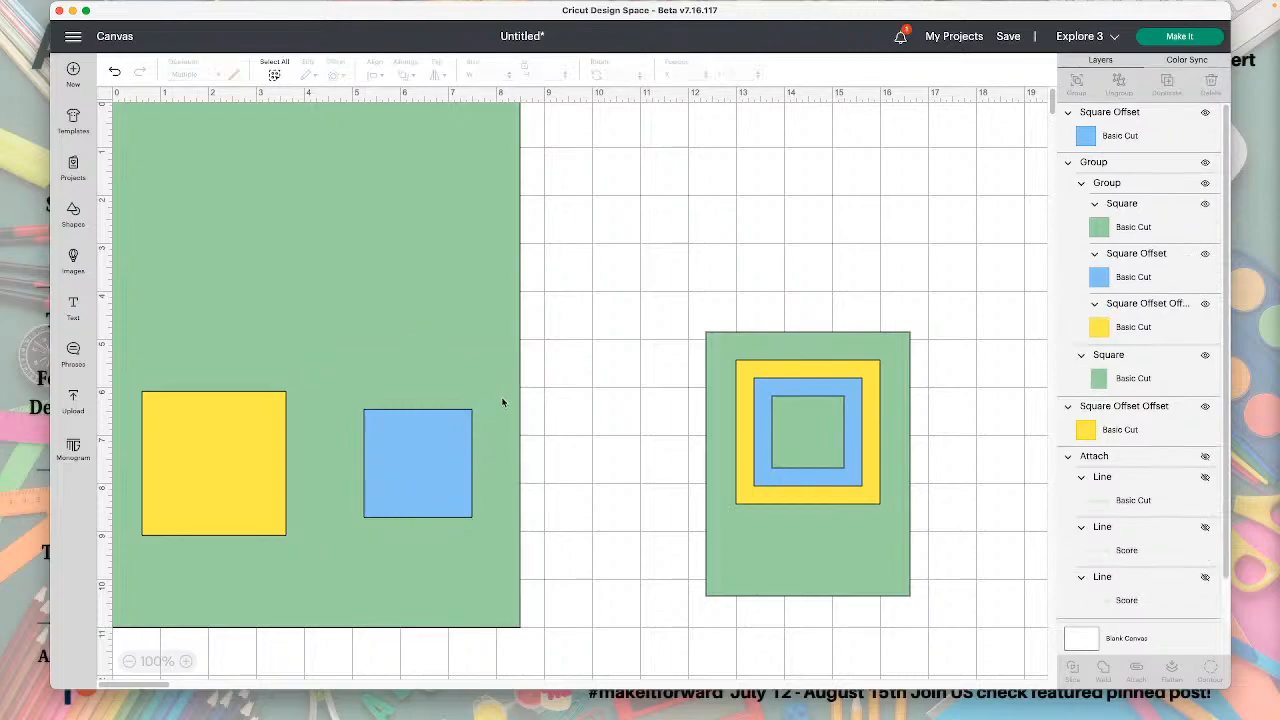
Move the remaining decorated panel to about X 11.67, Y 2.74 and flip it vertically.
drag(876, 567, 853, 458)
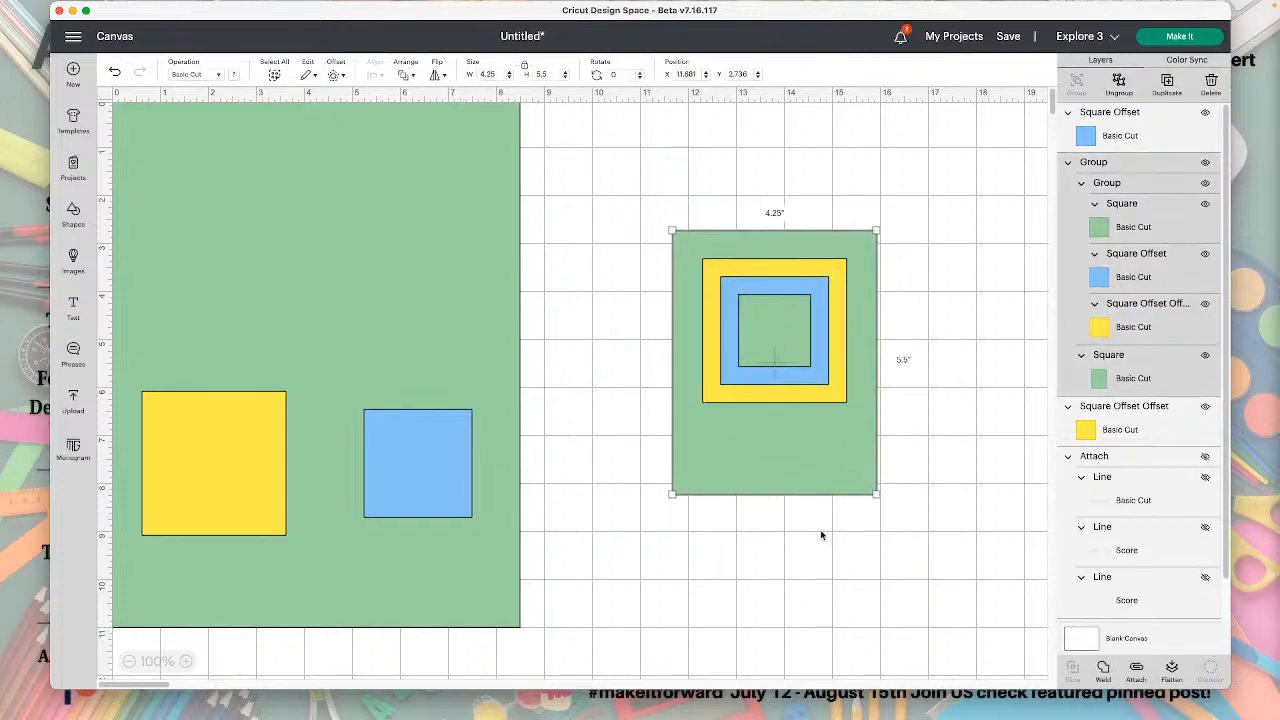
drag(821, 532, 771, 473)
key(Left)
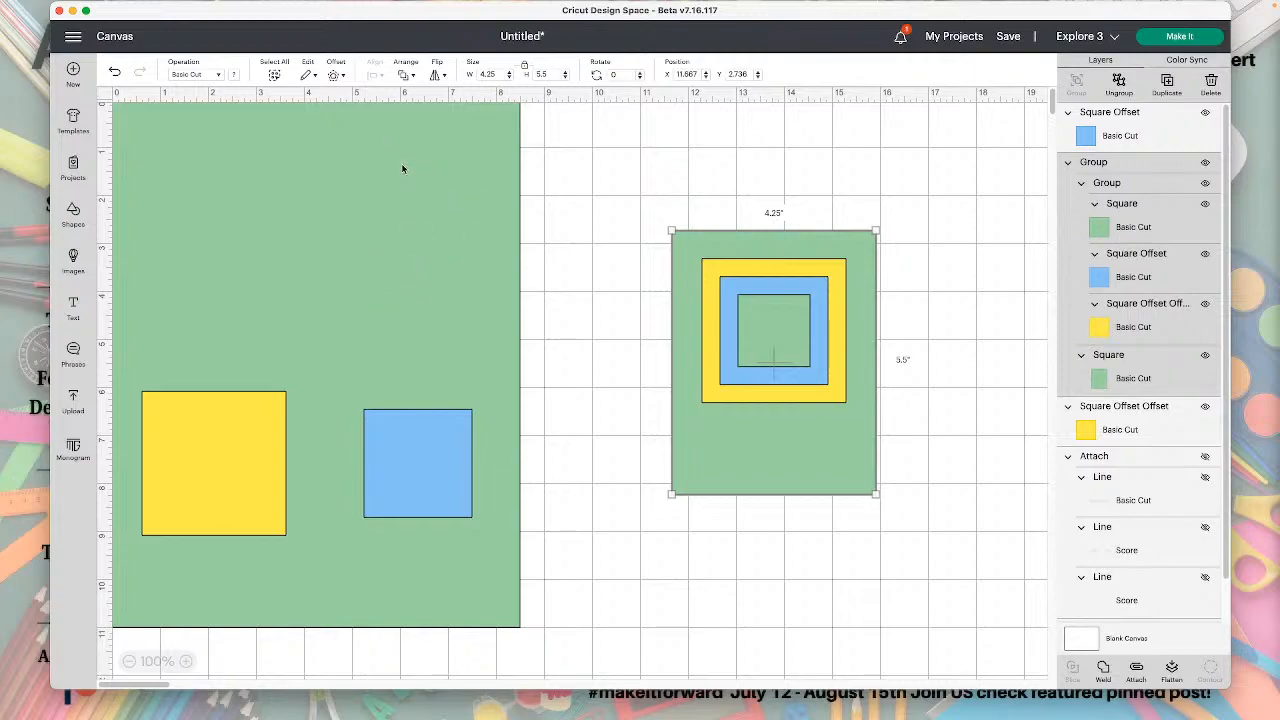
click(437, 75)
click(461, 115)
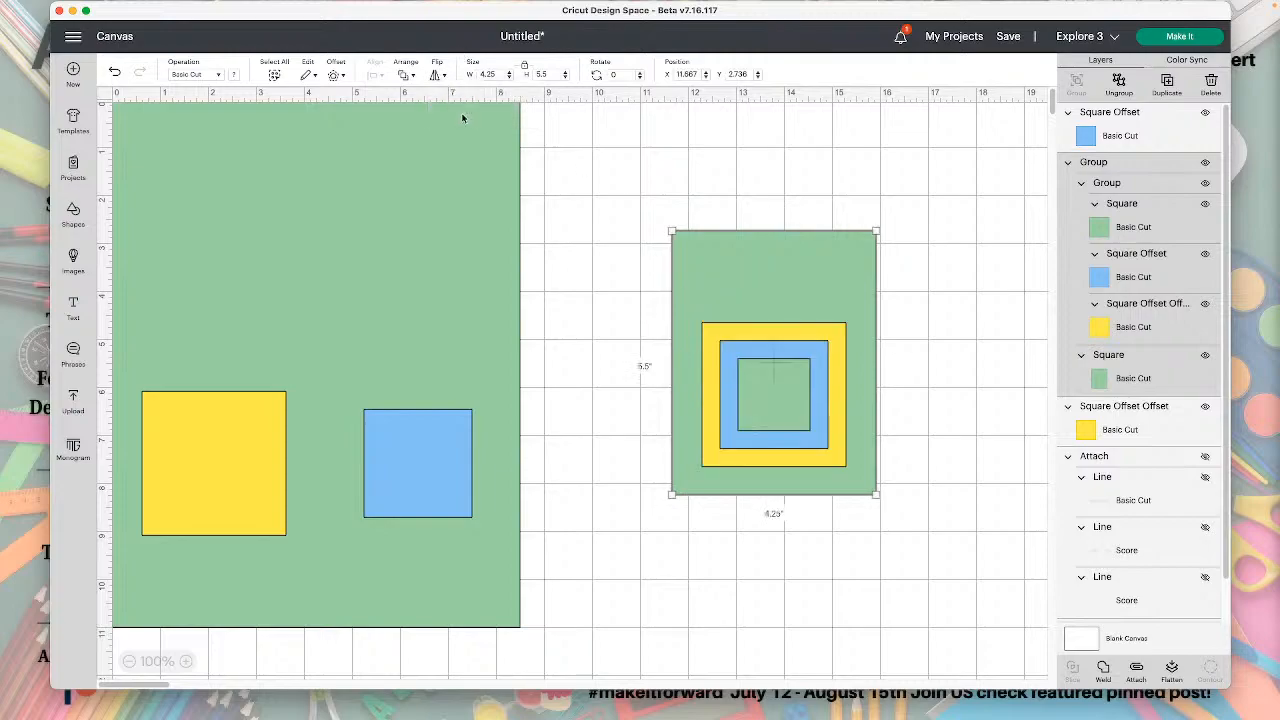
Move the decorated panel onto the large rectangle's upper-right quarter and align it to the rectangle's top and right edges.
drag(808, 254, 431, 143)
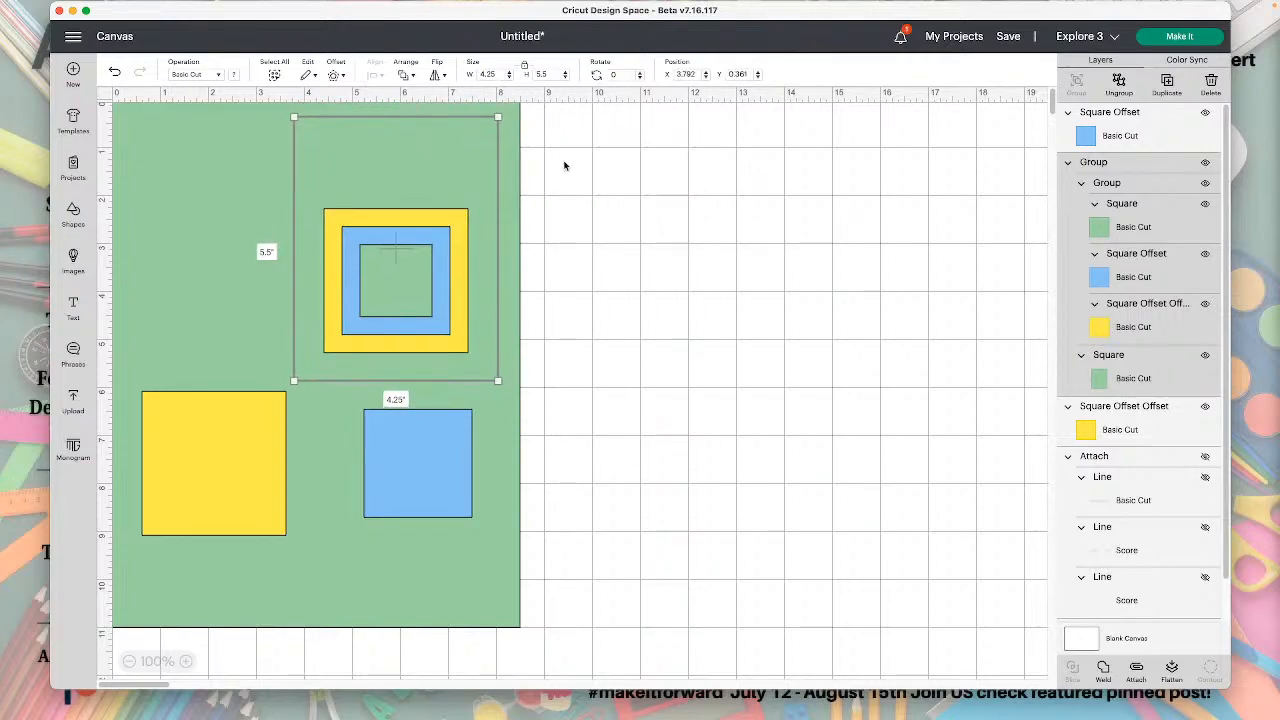
click(622, 172)
click(506, 142)
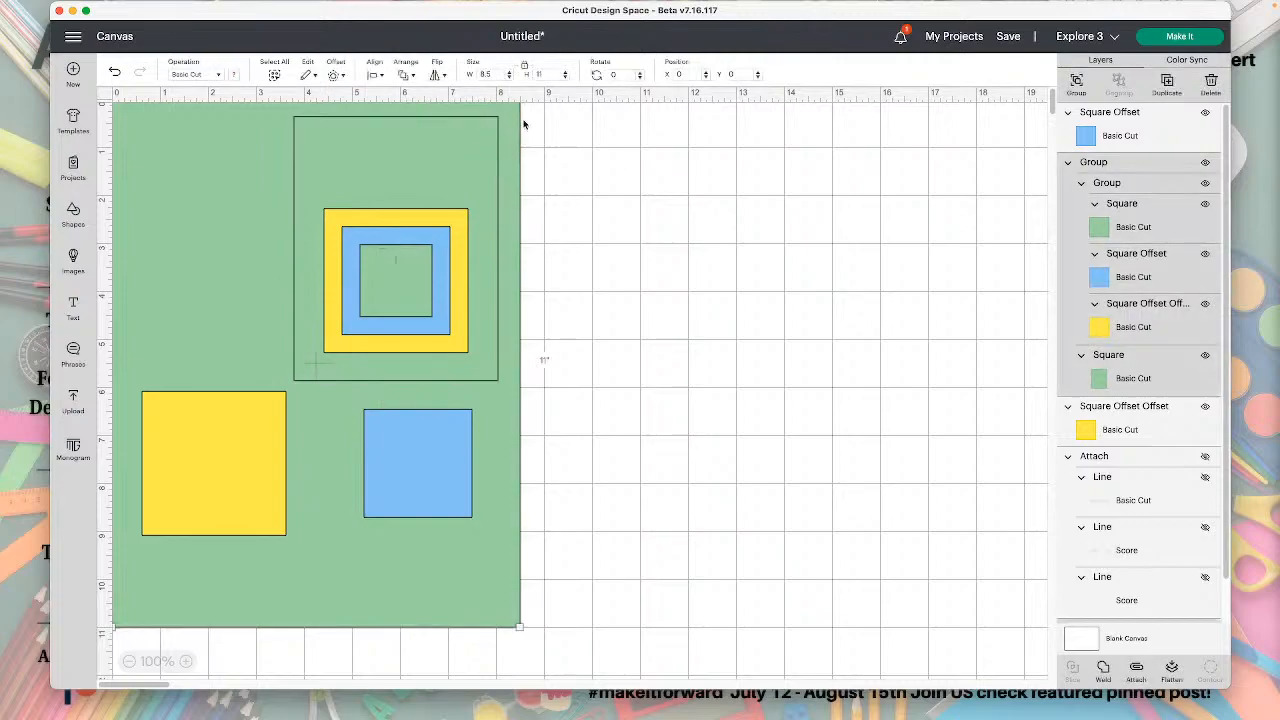
click(372, 76)
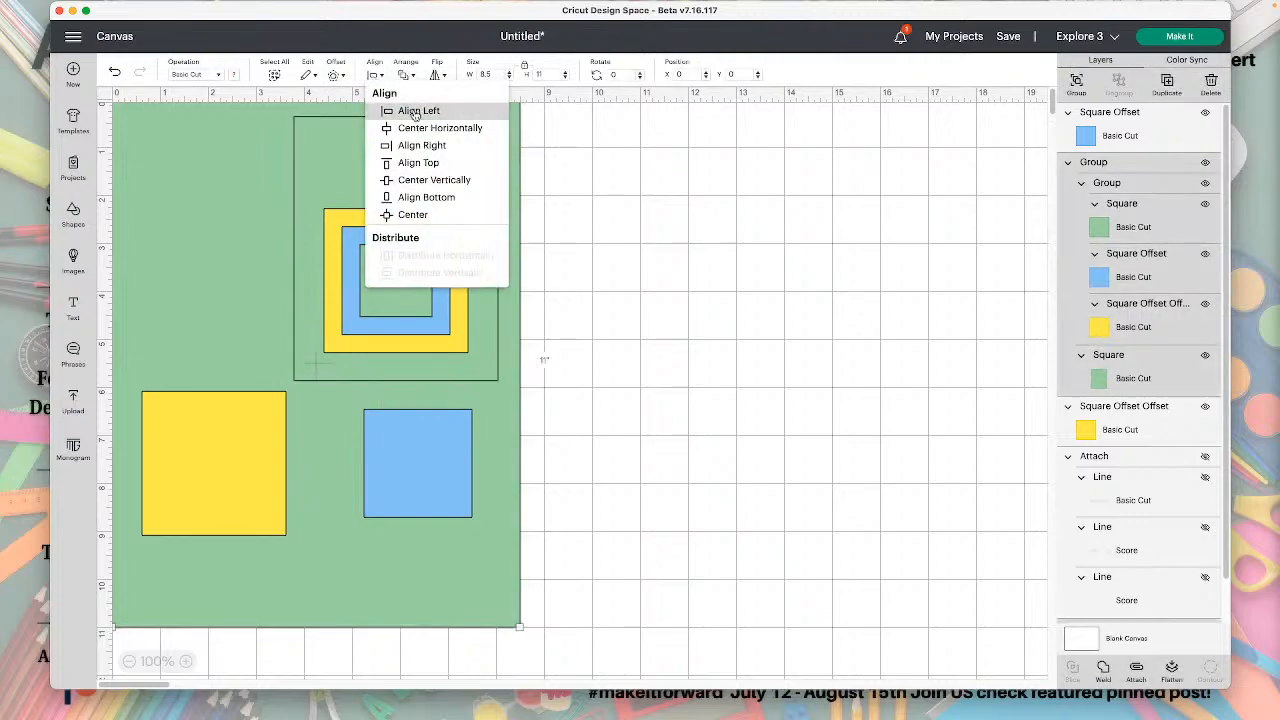
click(418, 162)
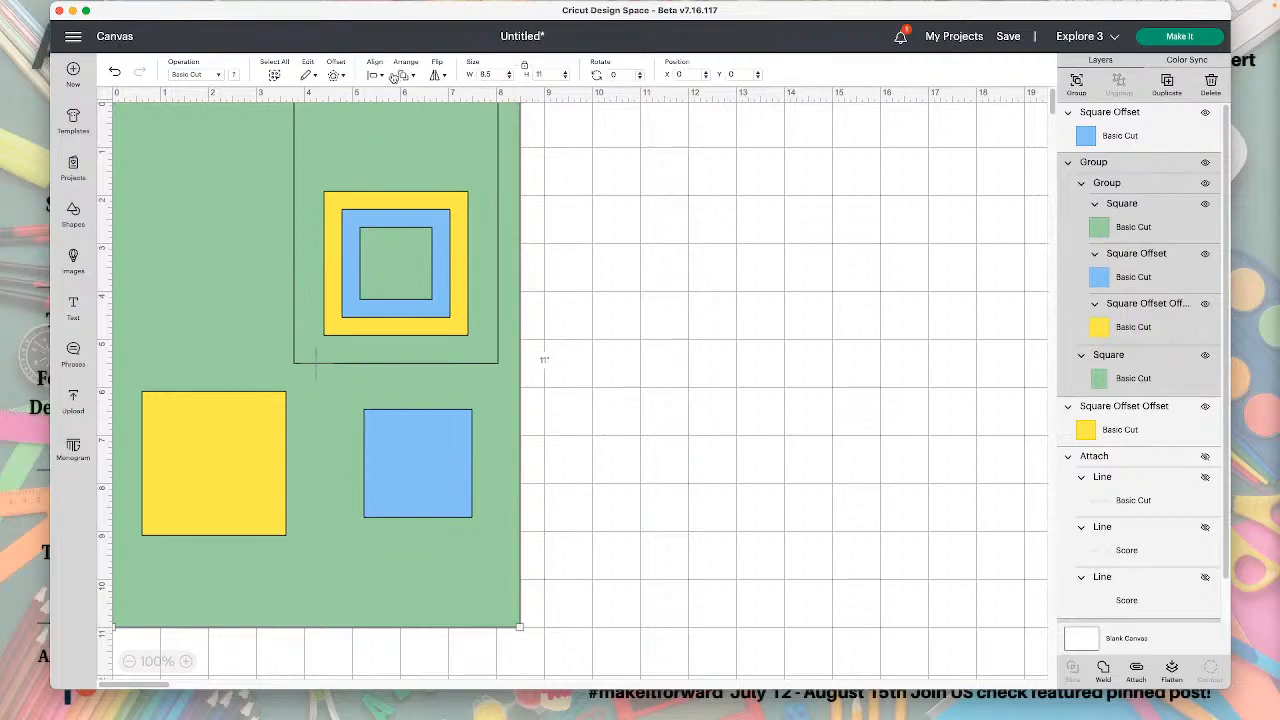
click(376, 76)
click(418, 141)
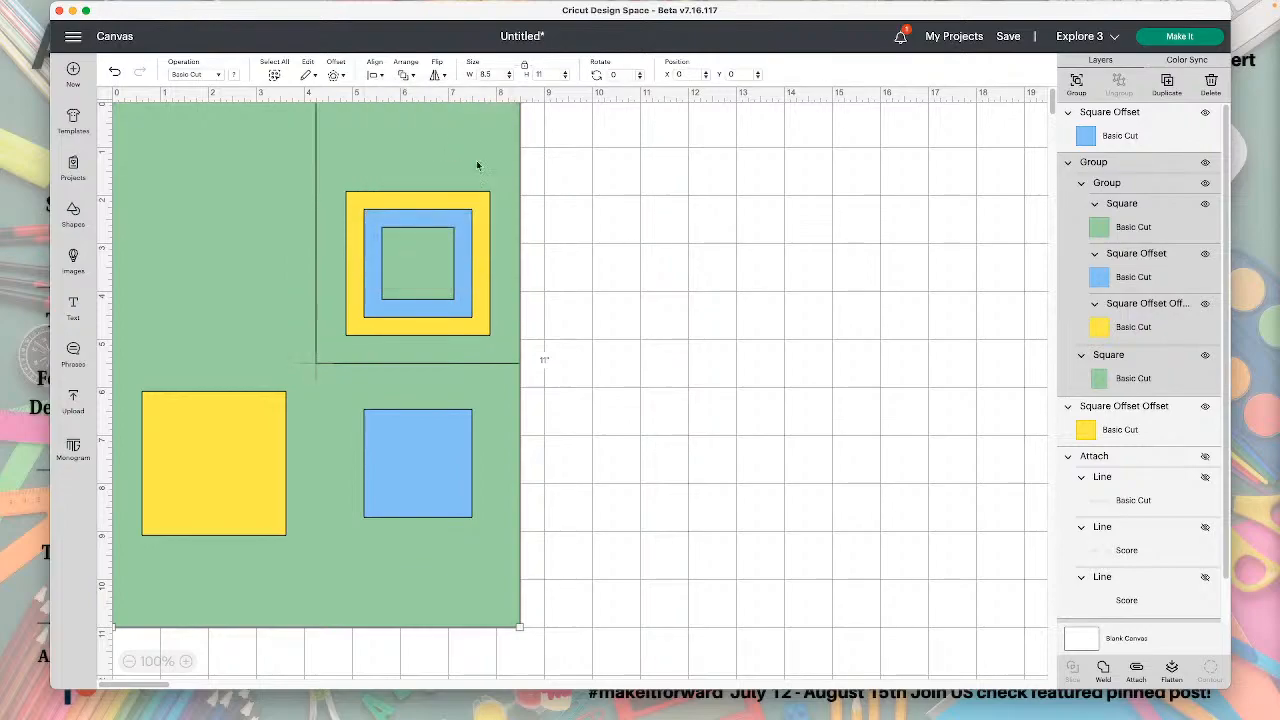
Ungroup the upper-right panel and delete its 4.25 by 5.5 inch green background.
click(1127, 174)
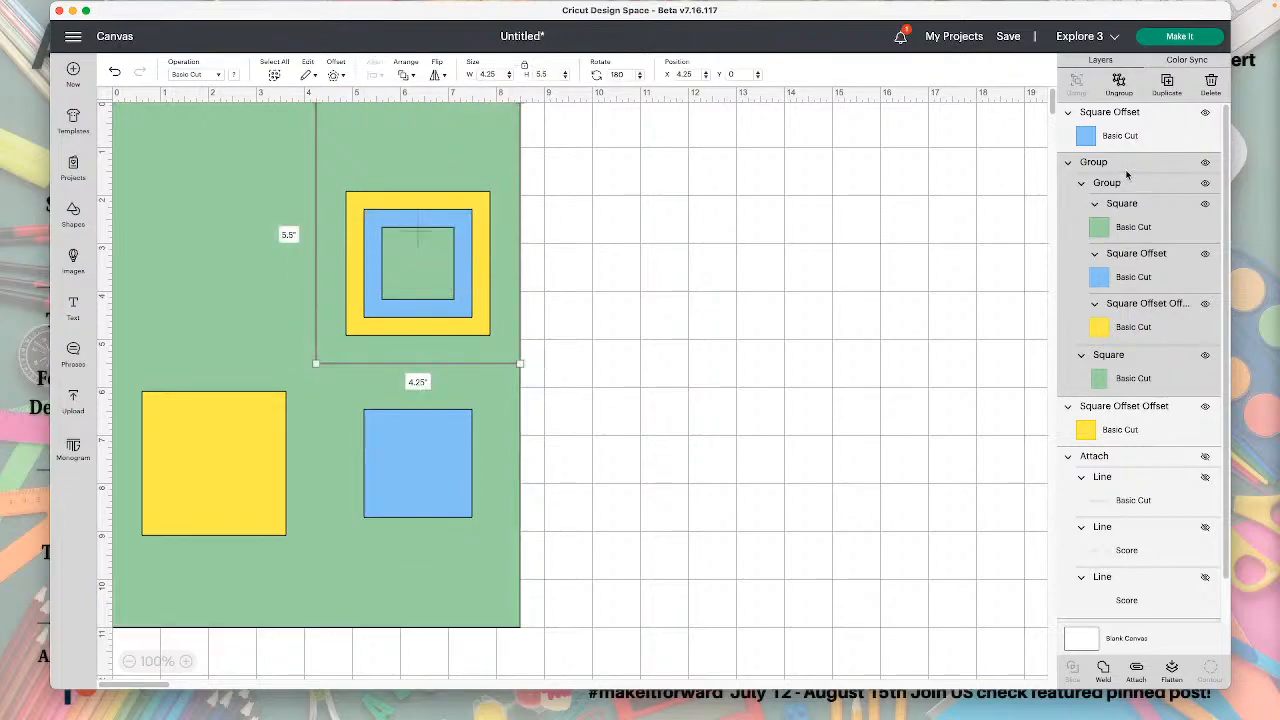
click(1119, 86)
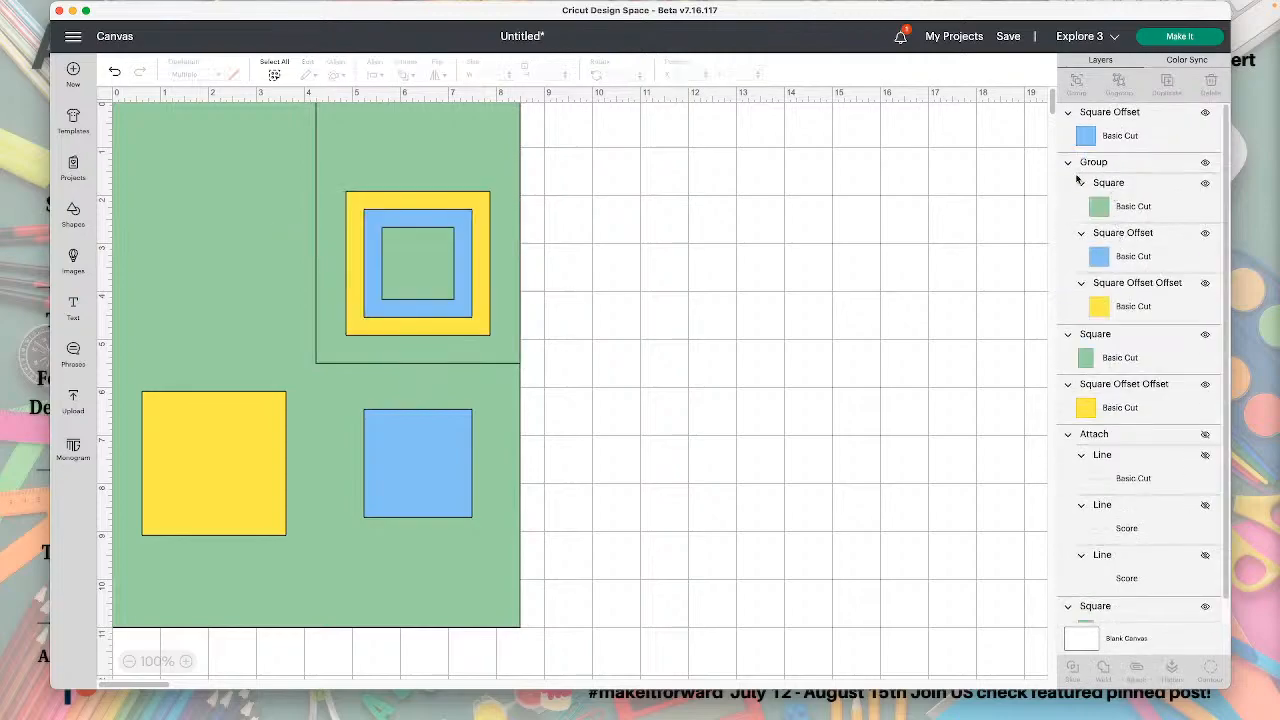
click(1110, 337)
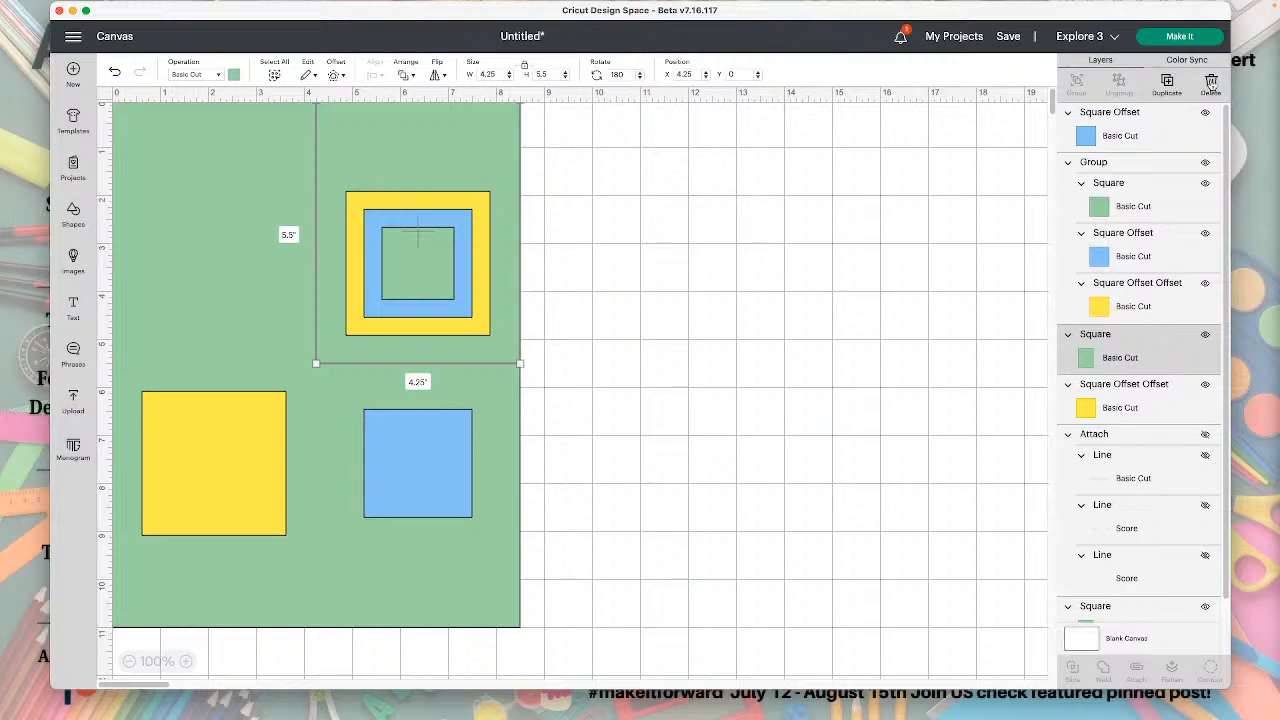
click(1210, 83)
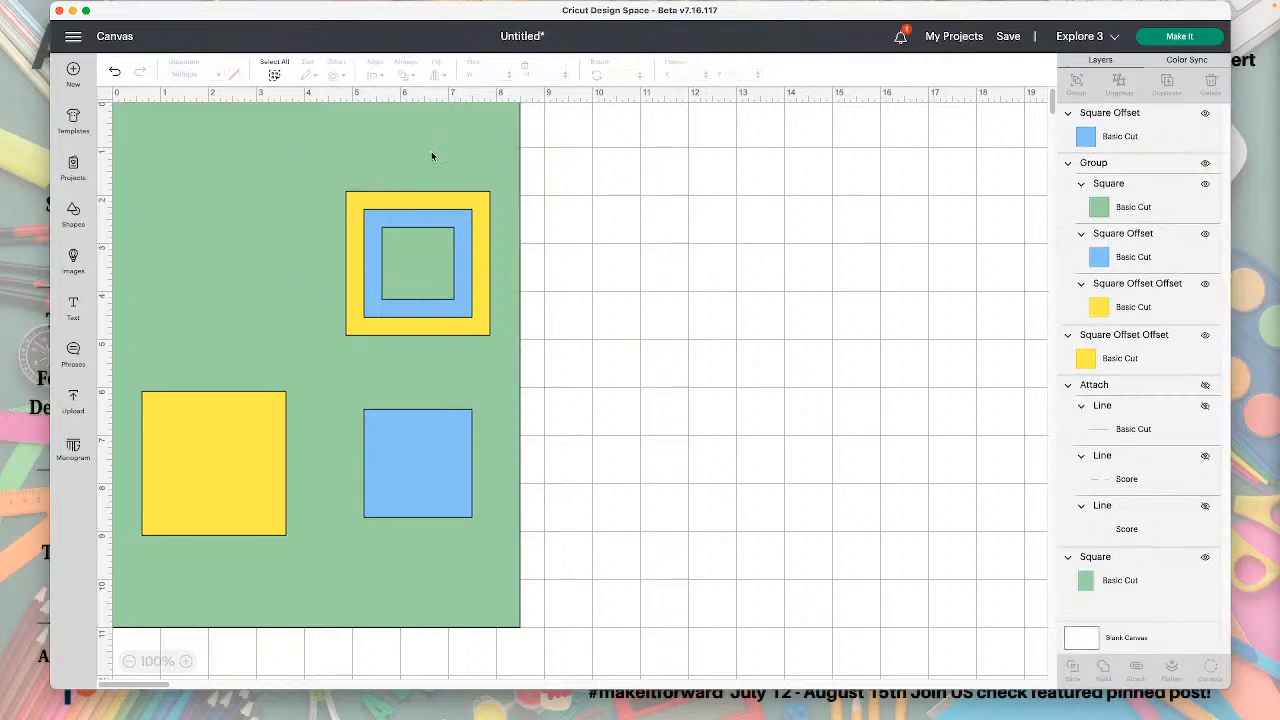
click(455, 206)
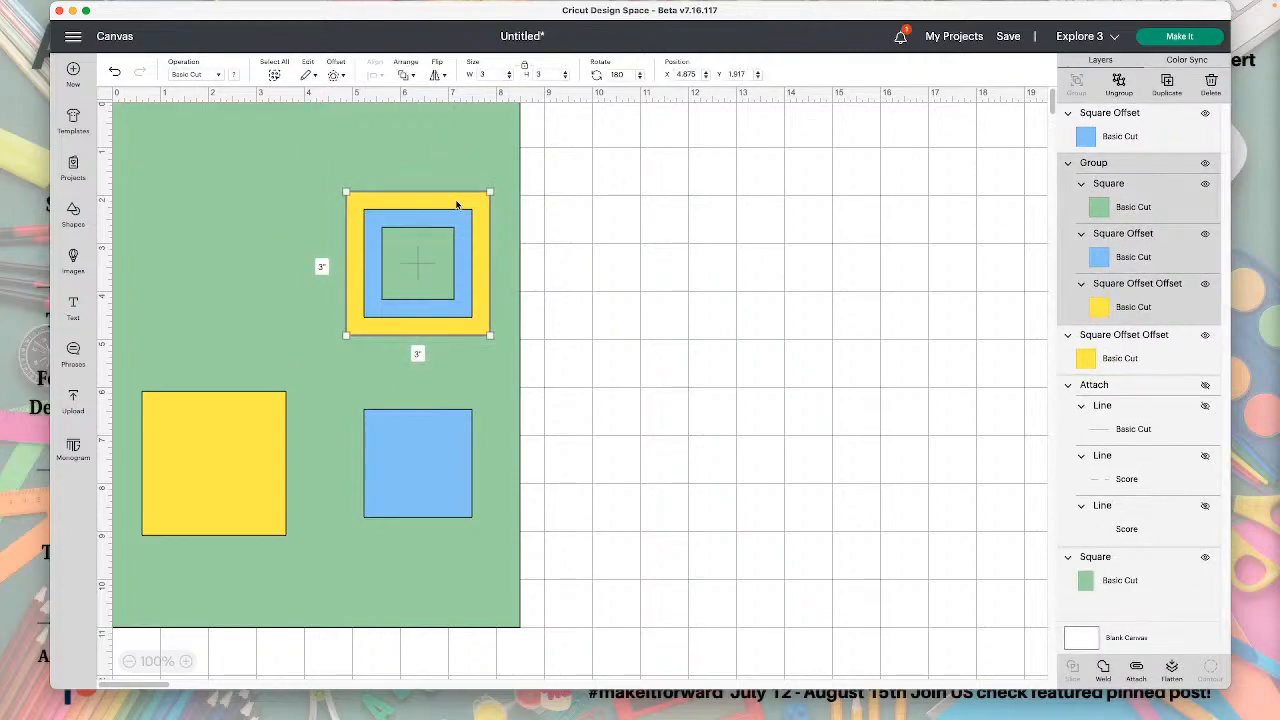
key(Delete)
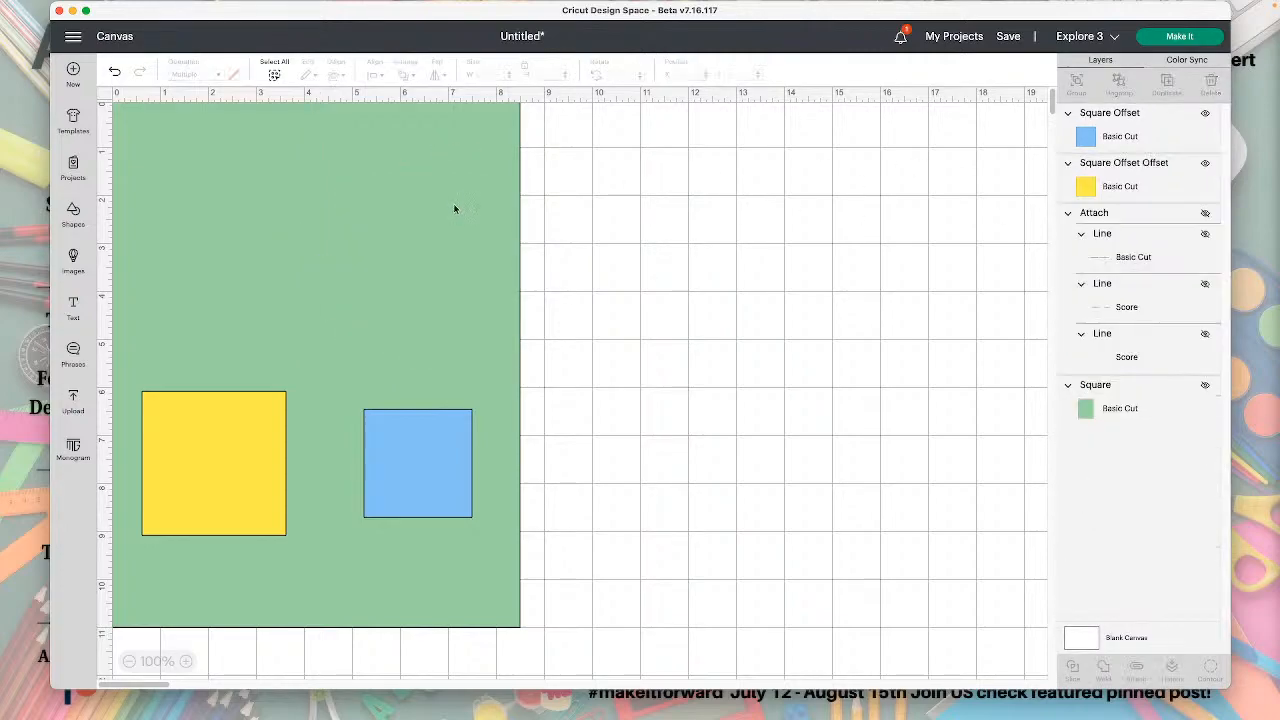
click(115, 72)
Ungroup the upper-right nested squares and delete the yellow and blue ones, keeping only the small green square.
click(1140, 163)
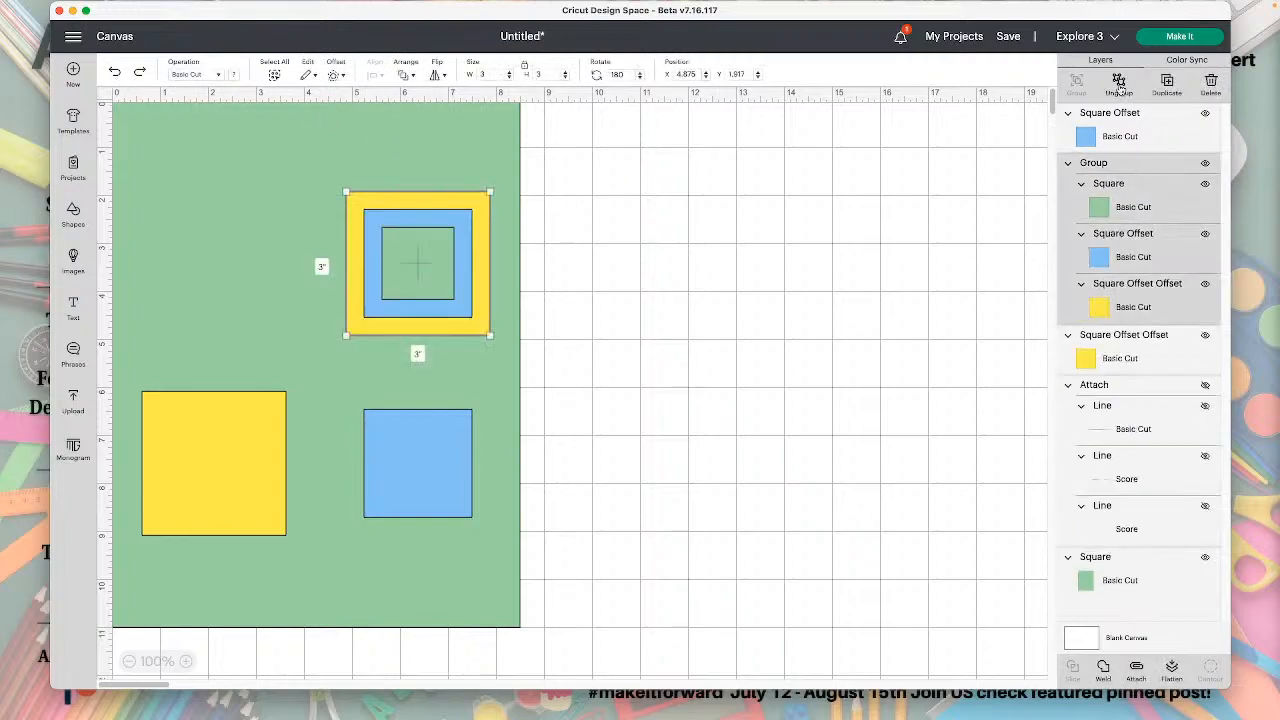
click(1121, 86)
click(451, 204)
key(Delete)
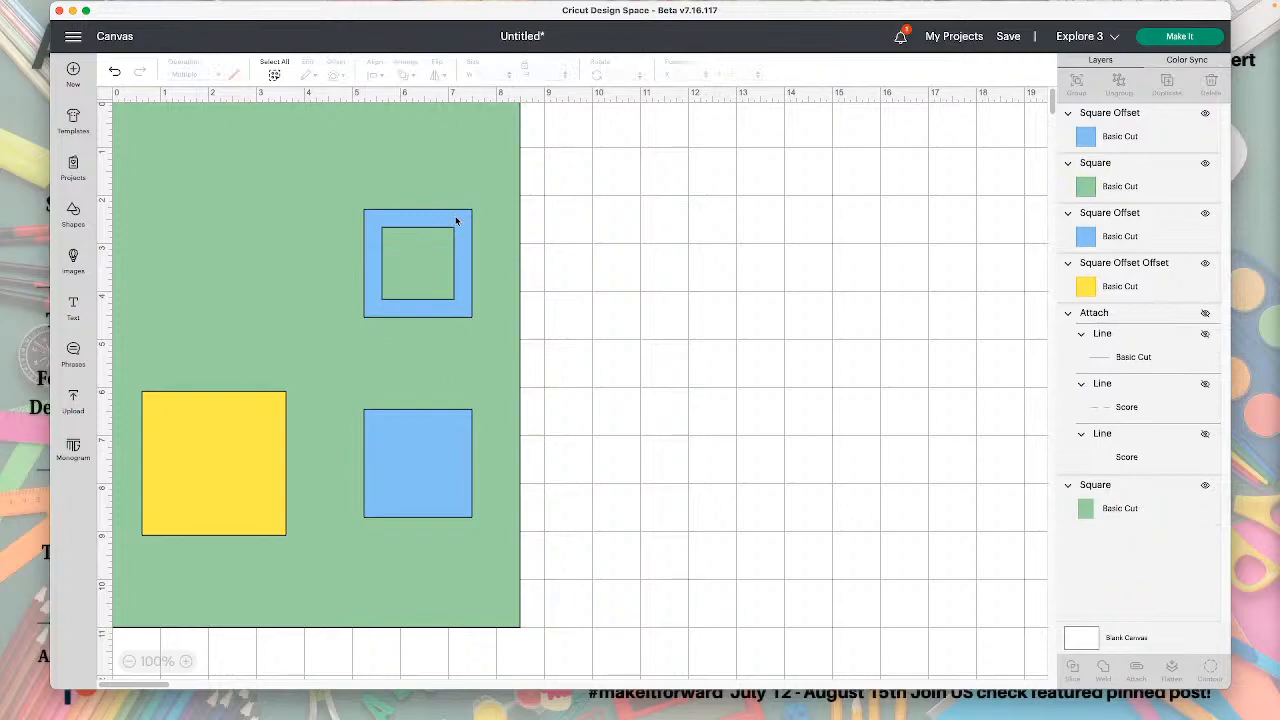
click(460, 230)
key(Delete)
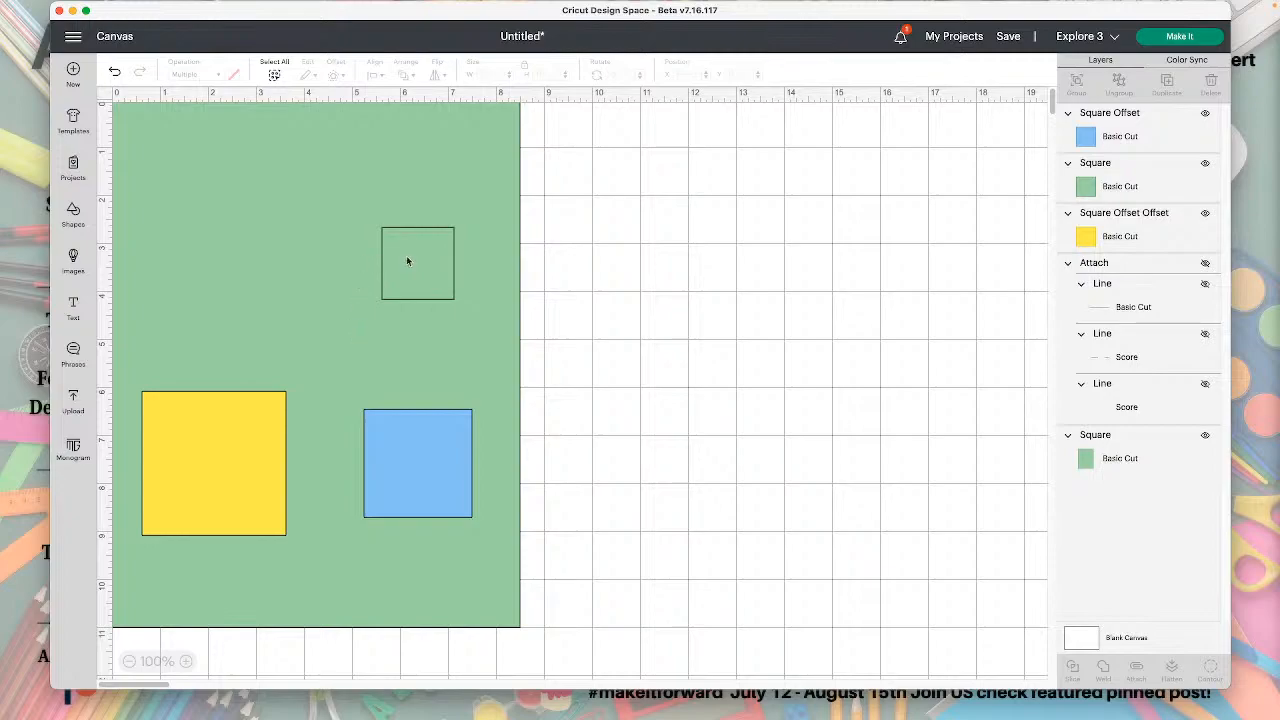
Weld the blue square, the small green square and the yellow square into one shape.
click(1124, 128)
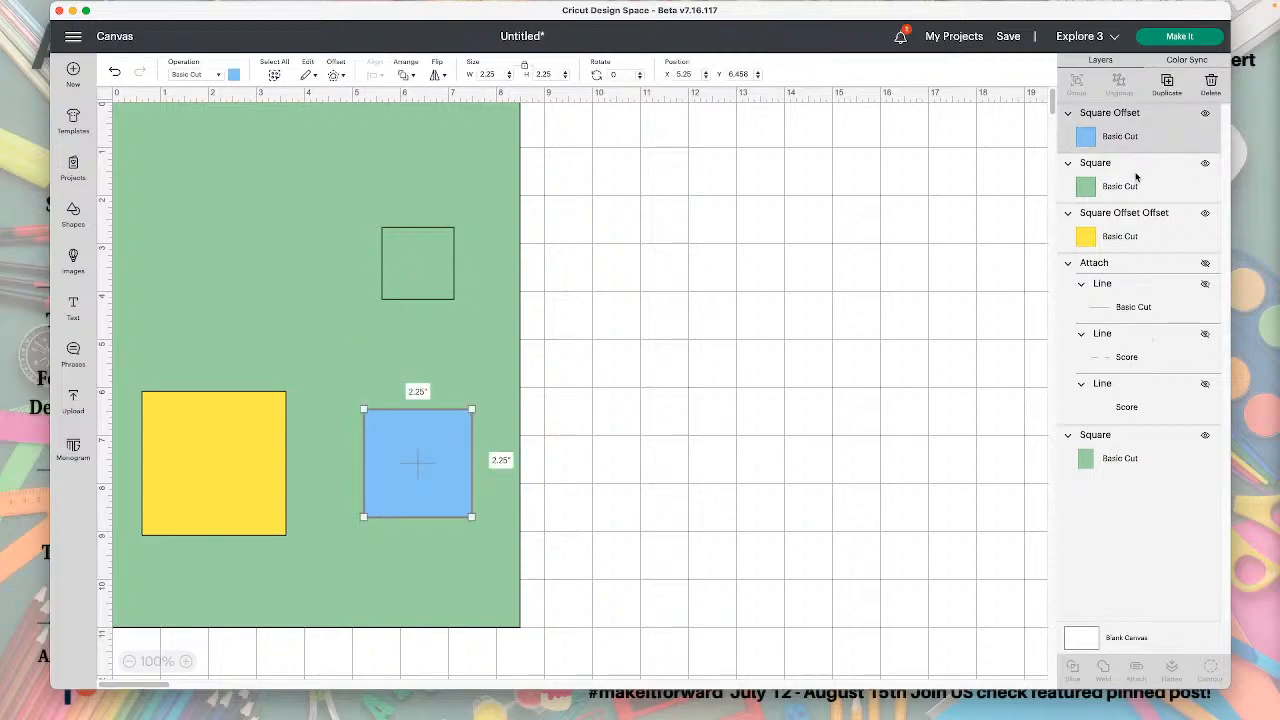
shift+click(1137, 188)
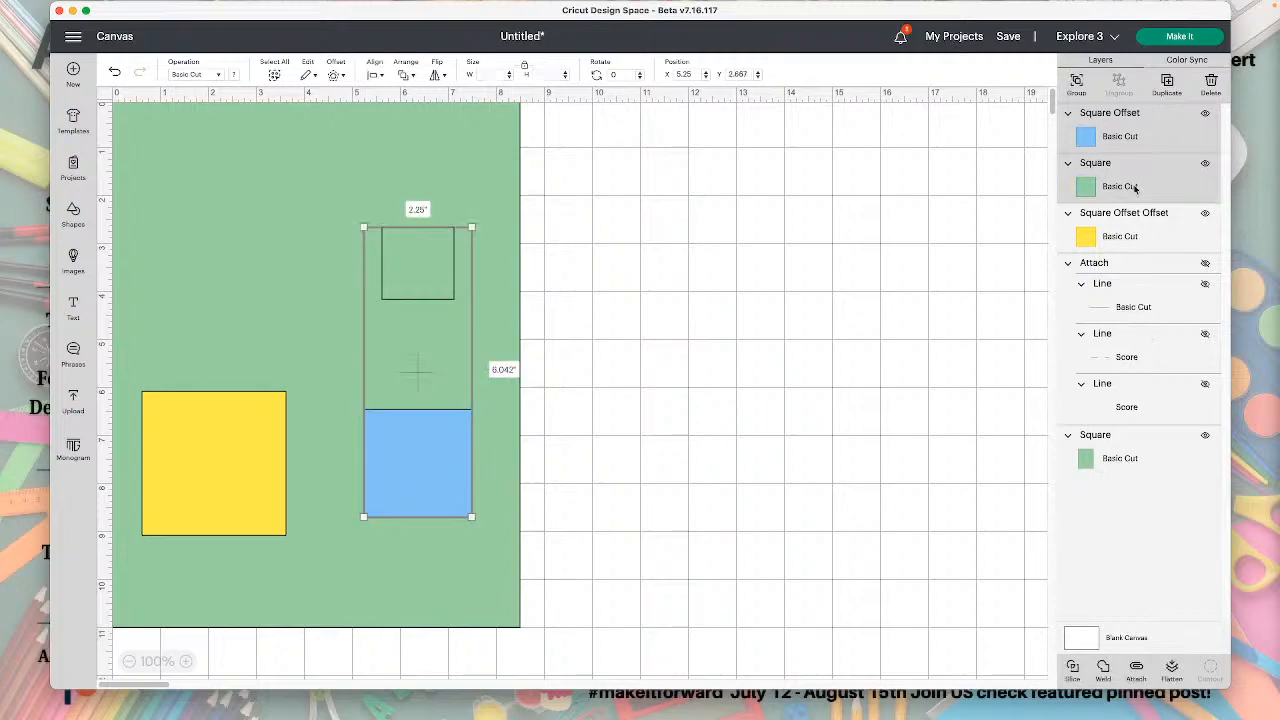
shift+click(1140, 235)
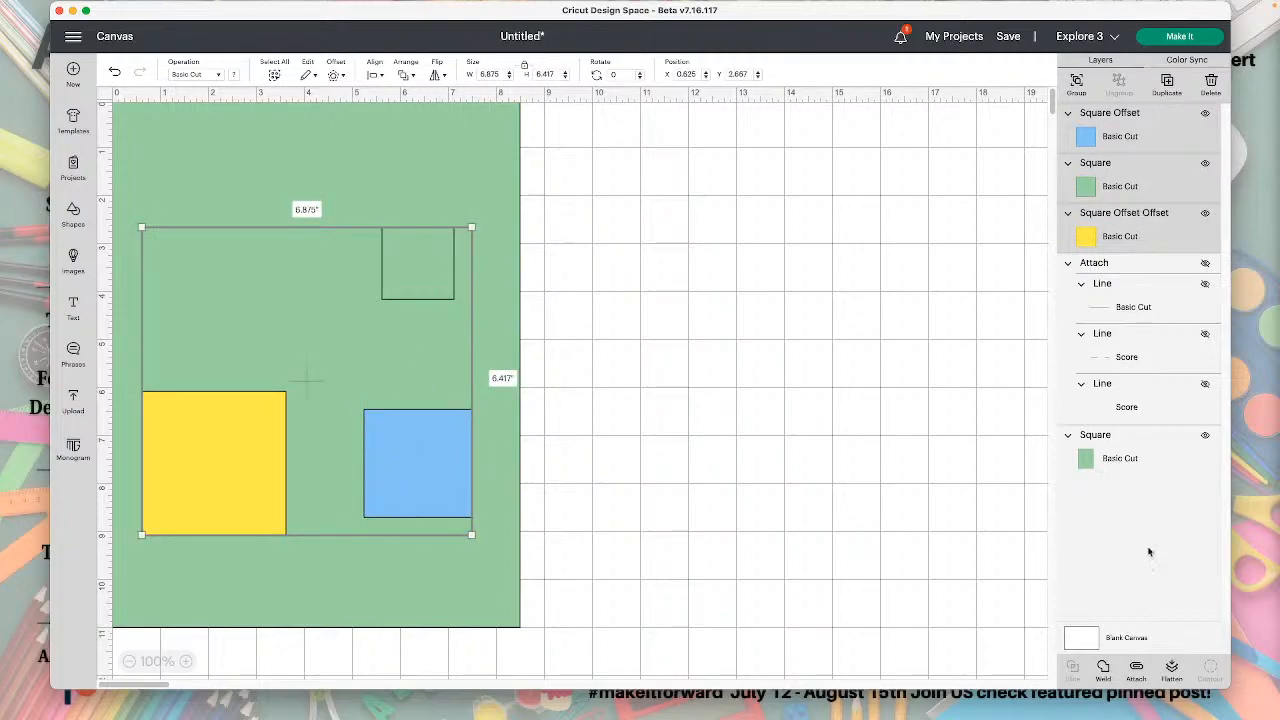
click(1103, 667)
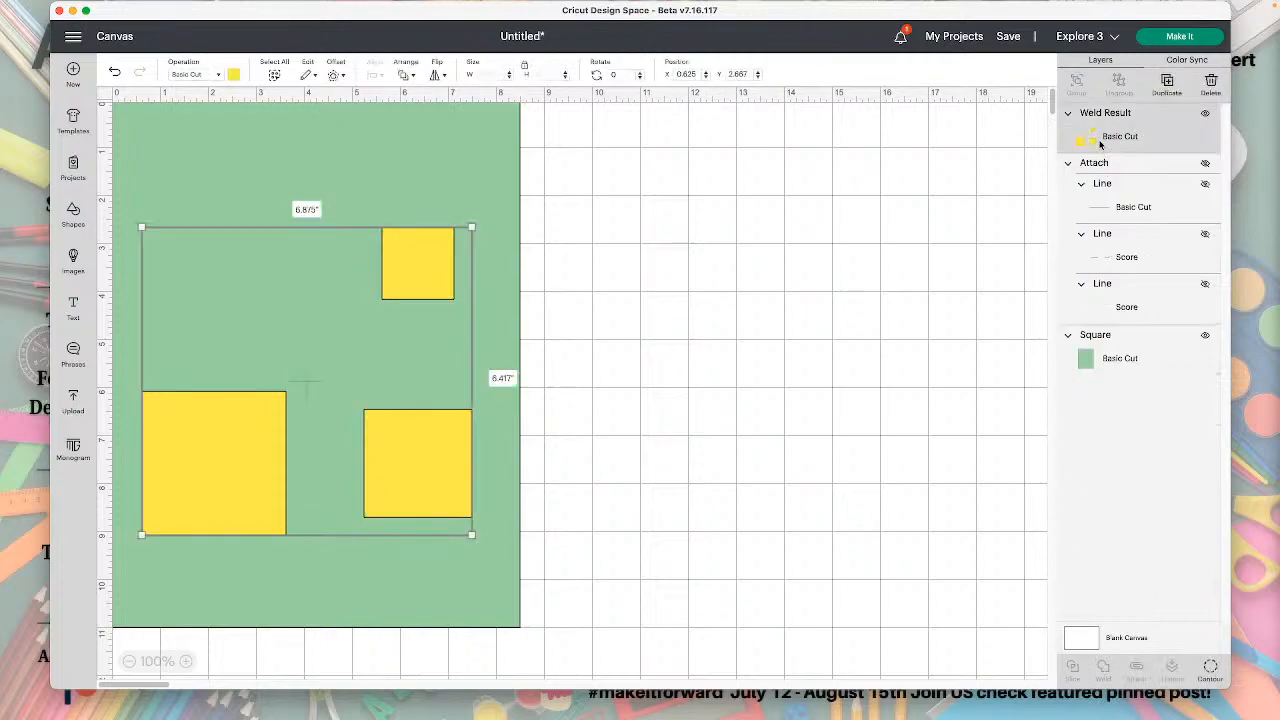
Slice the welded squares out of the green 8.5 by 11 inch rectangle and delete the yellow and green cut-out pieces.
click(1100, 140)
click(1123, 358)
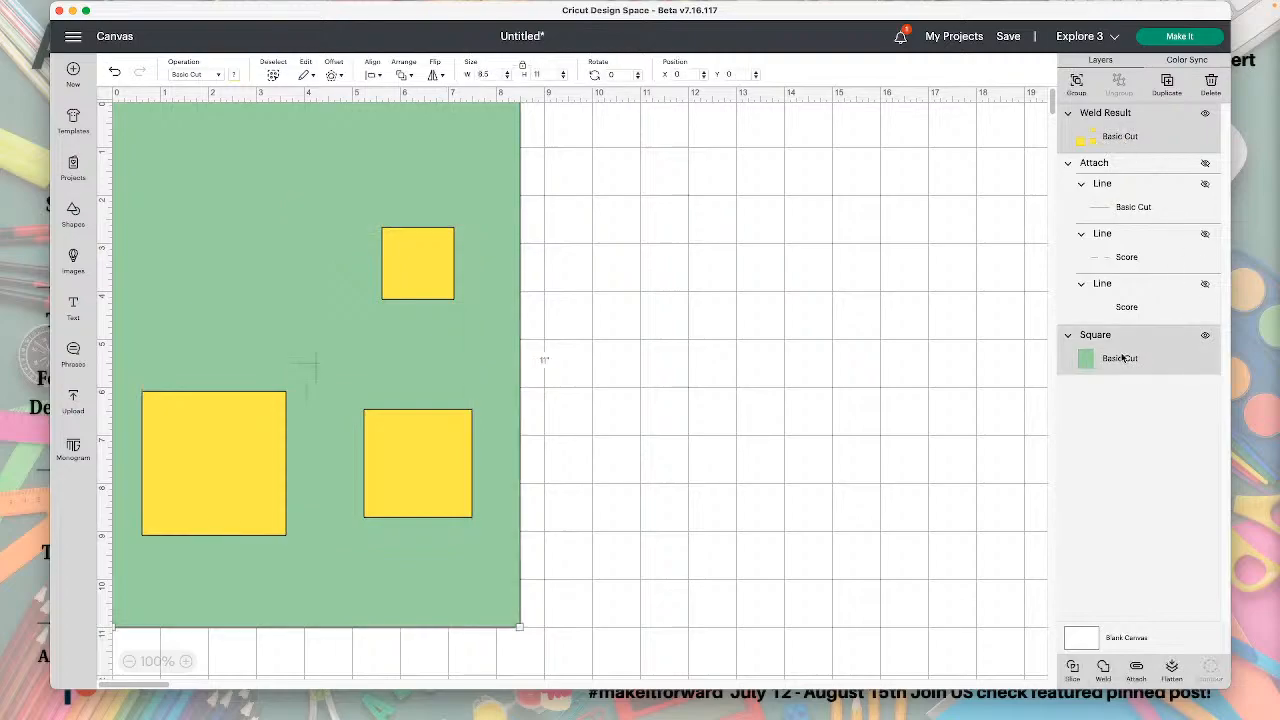
click(1072, 668)
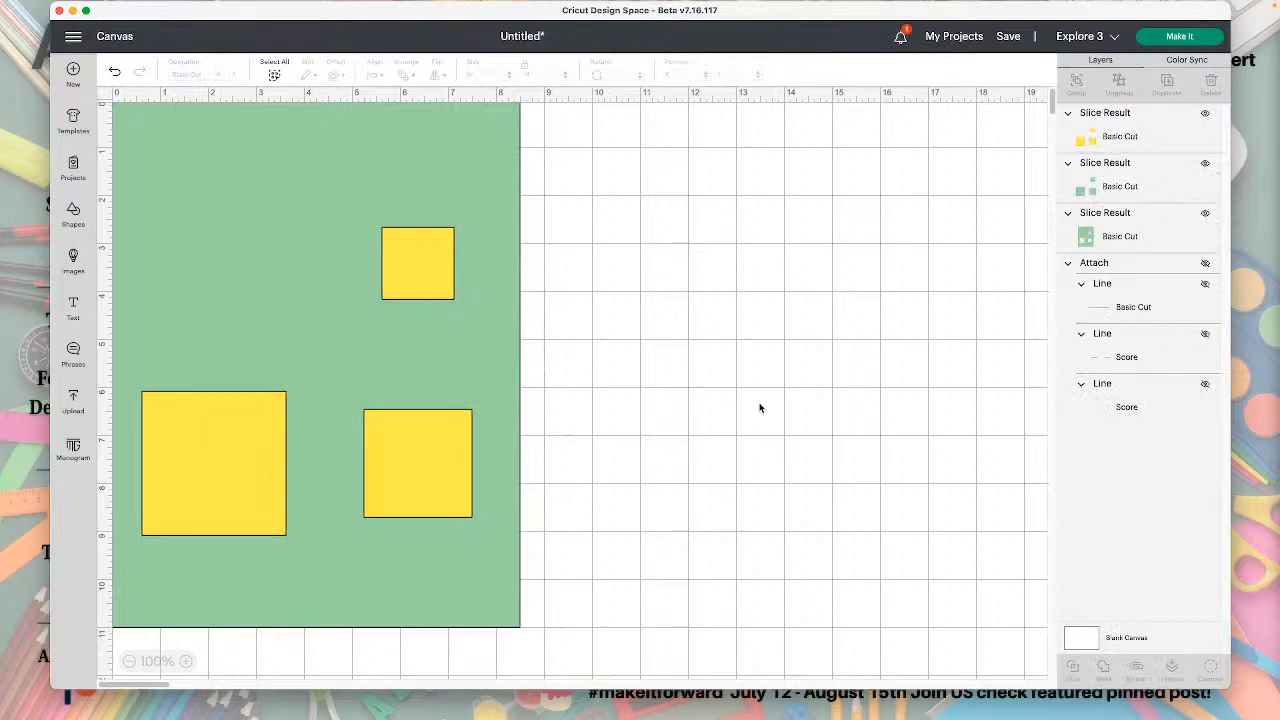
drag(444, 266, 929, 296)
key(Delete)
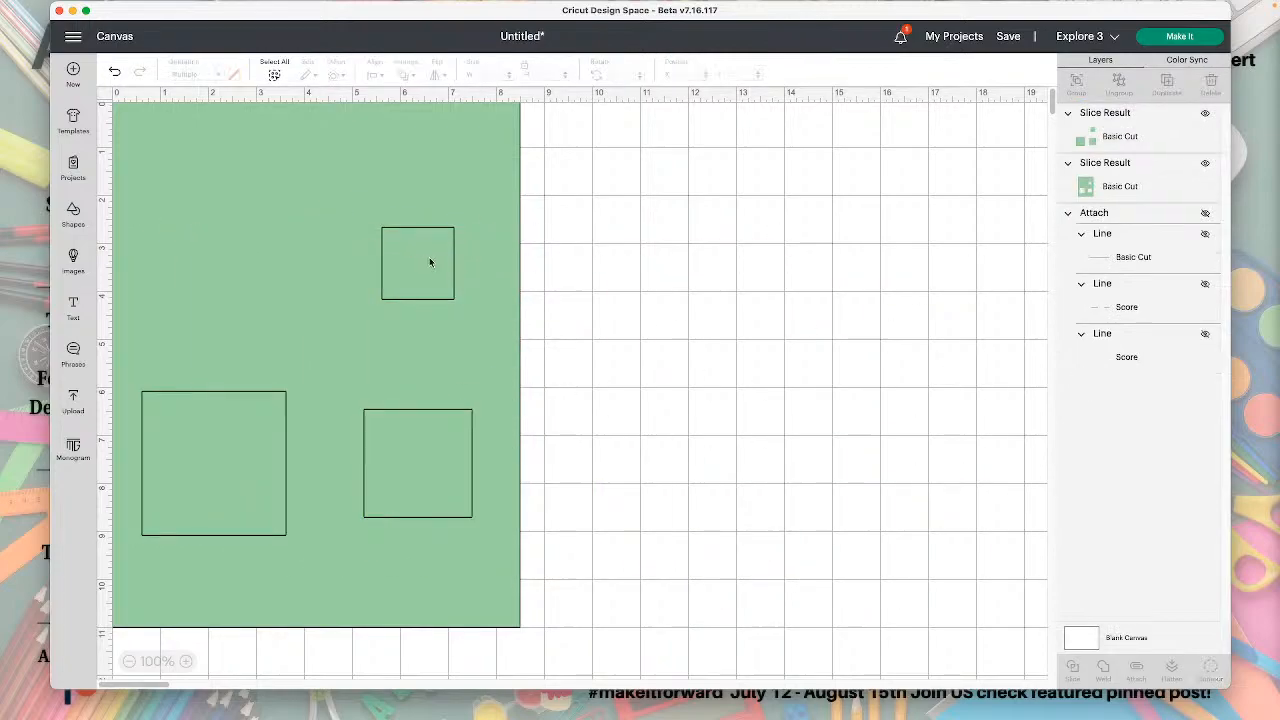
drag(430, 262, 823, 274)
key(Delete)
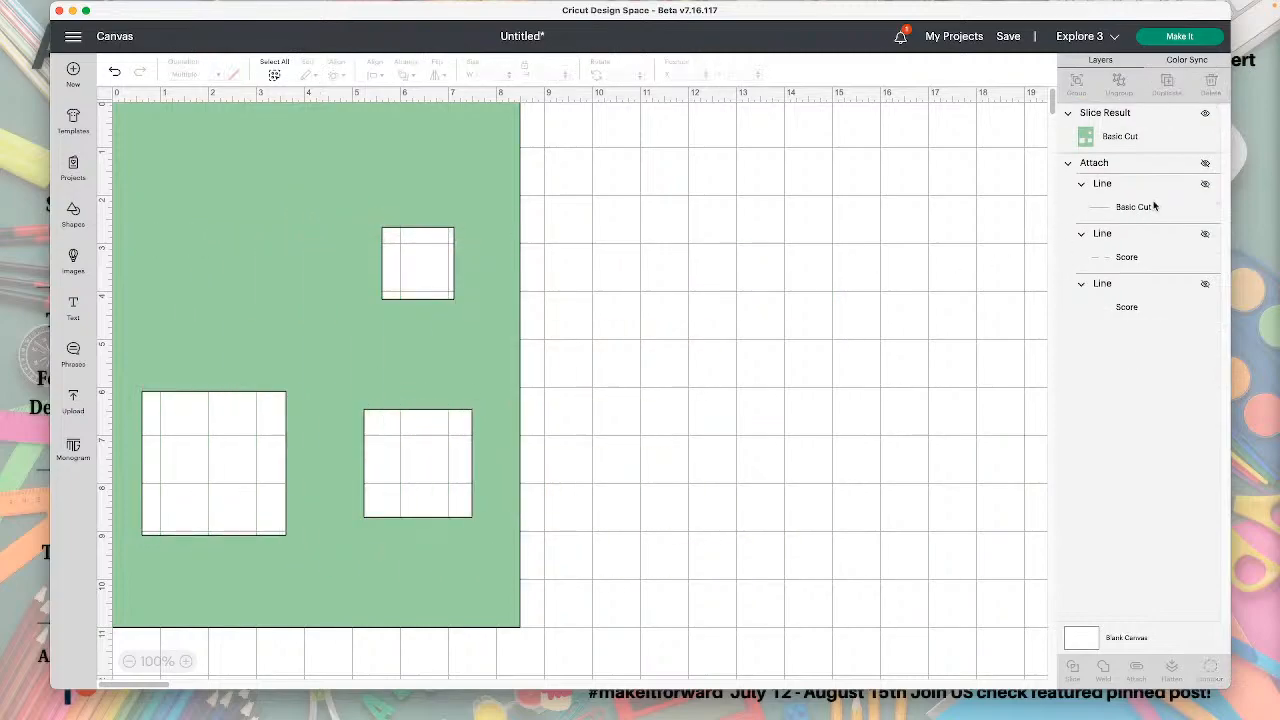
Unhide the attached cut and score lines and move the sliced green sheet below them in the layer order.
click(1205, 163)
click(428, 141)
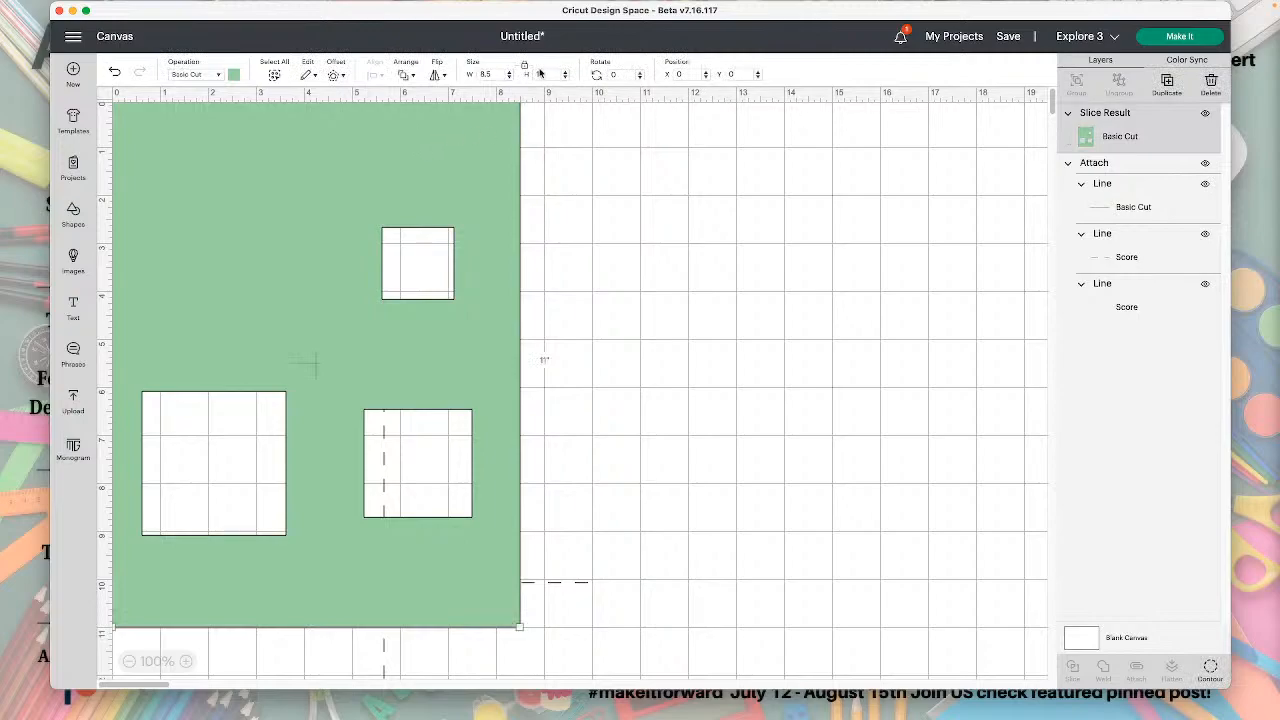
drag(1116, 140, 1140, 240)
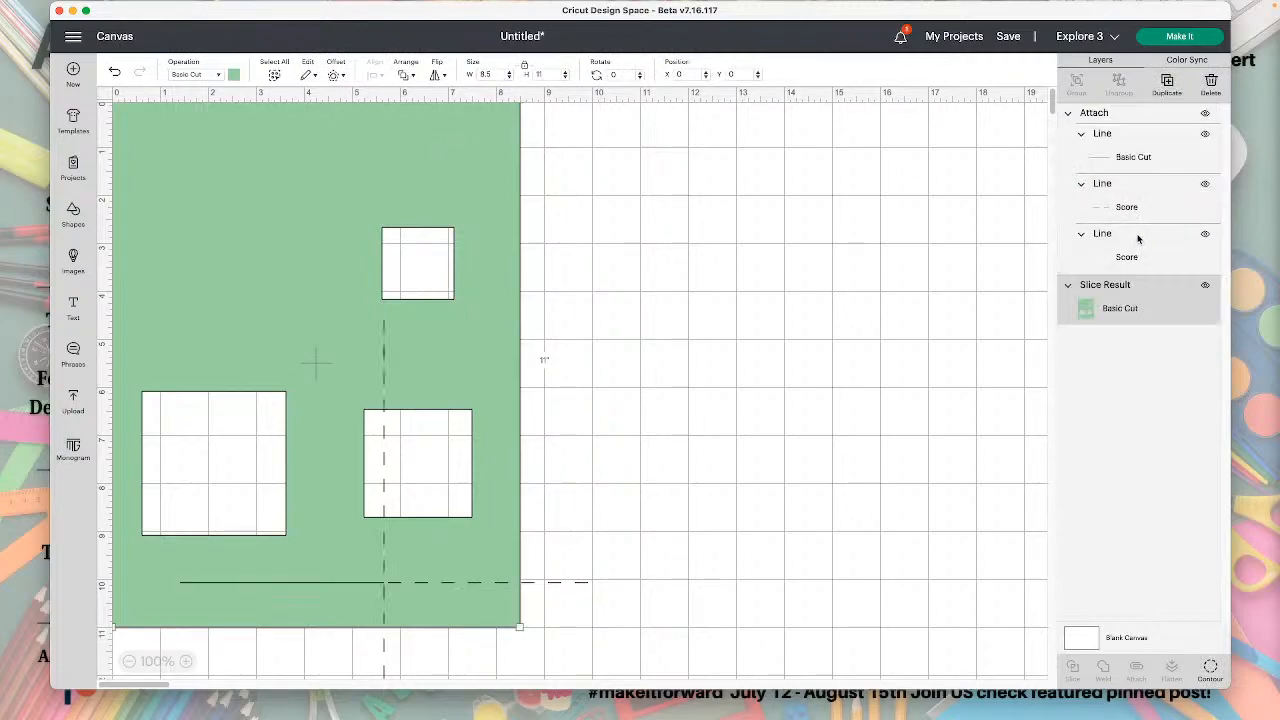
click(663, 589)
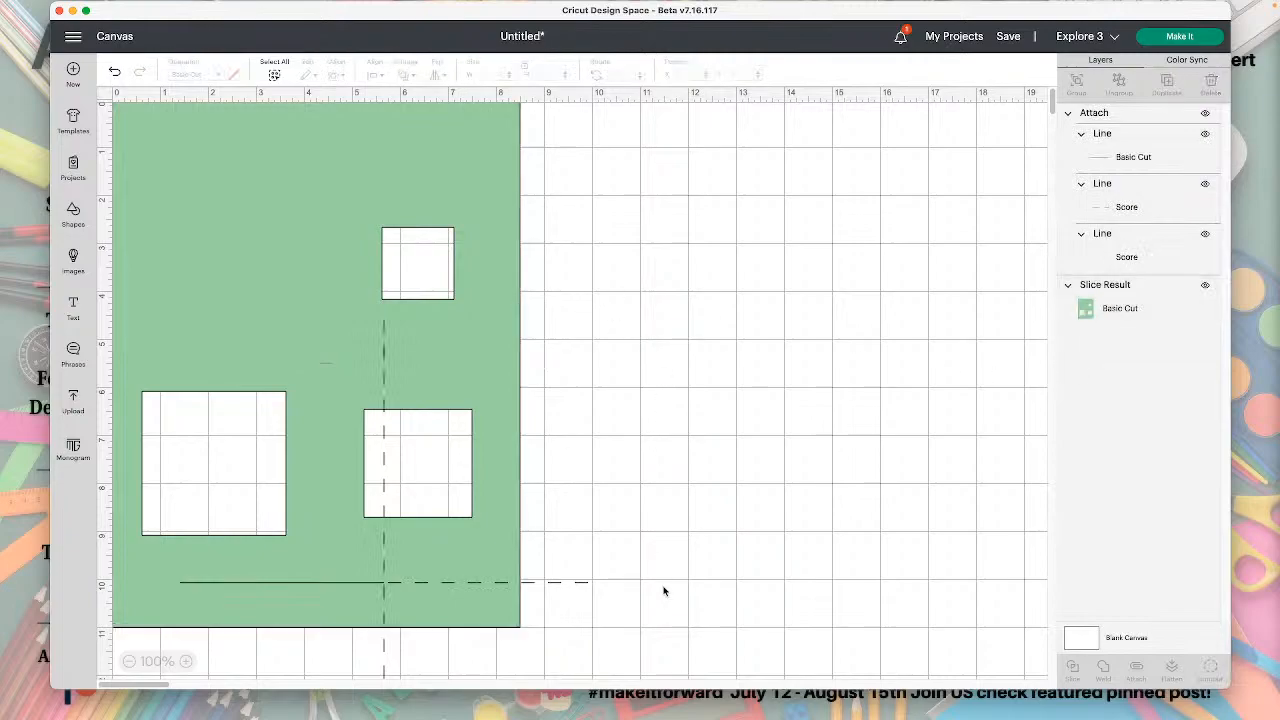
Center the attached lines on the green sheet and move both together to about X 6.90, Y 1.22.
drag(694, 634, 427, 538)
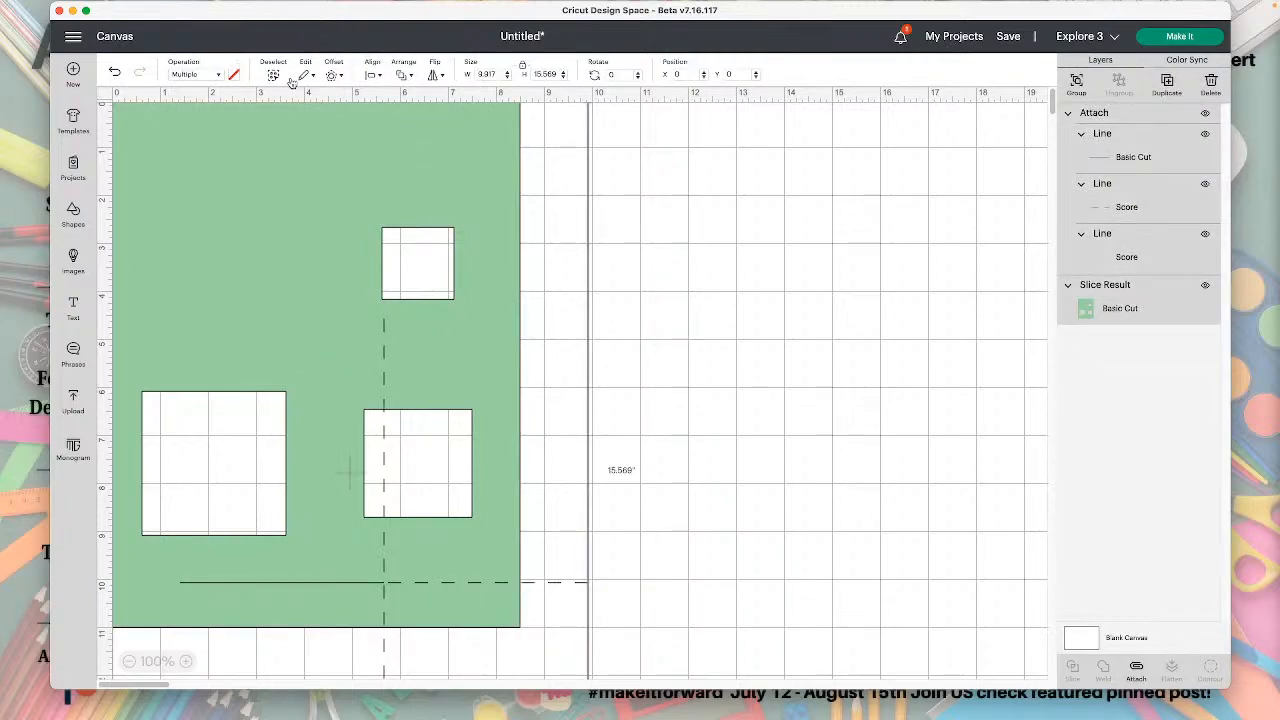
click(373, 76)
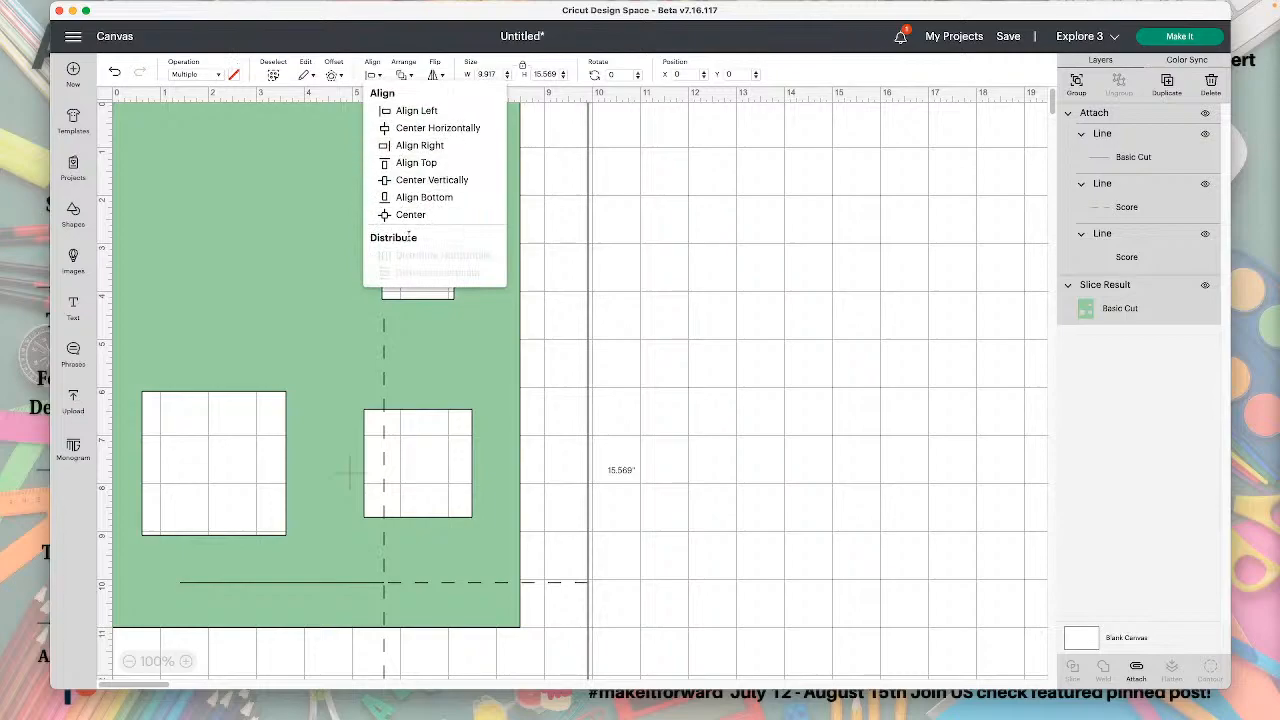
click(406, 212)
drag(406, 338, 706, 281)
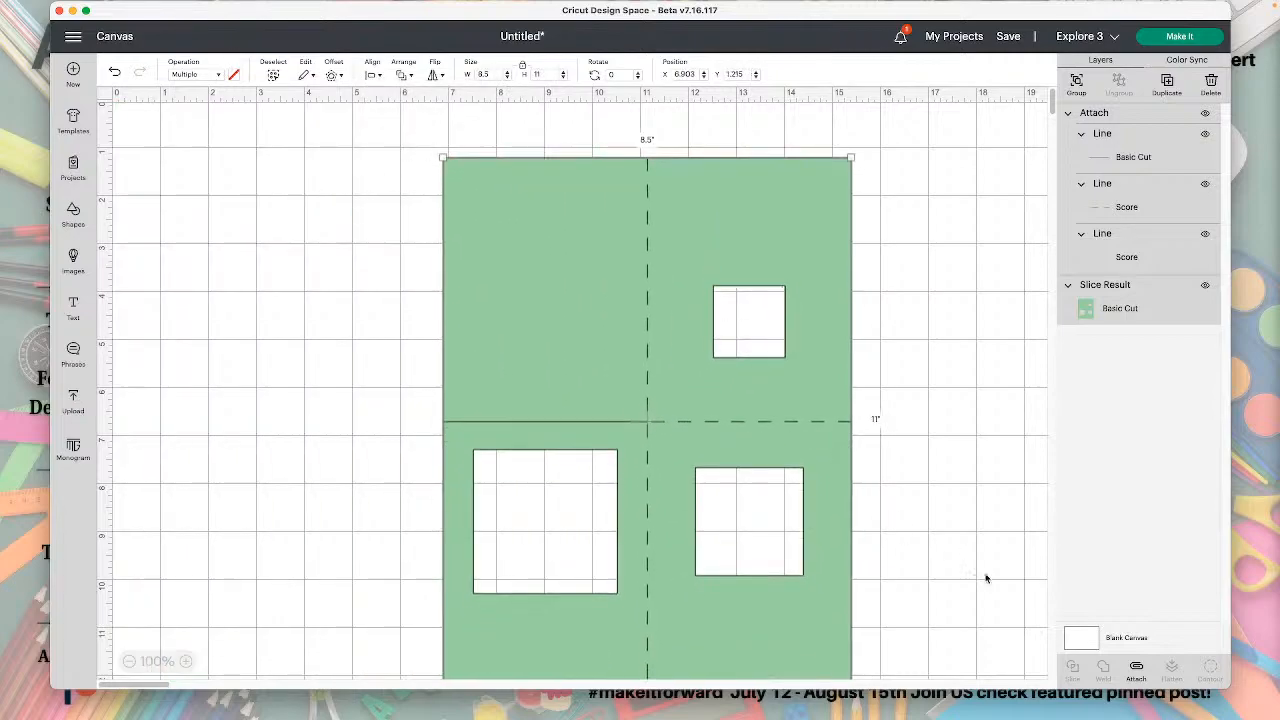
Attach the cut and score lines to the green sheet and move the card to about X 2.42, Y 0.01.
click(1136, 675)
drag(763, 477, 445, 396)
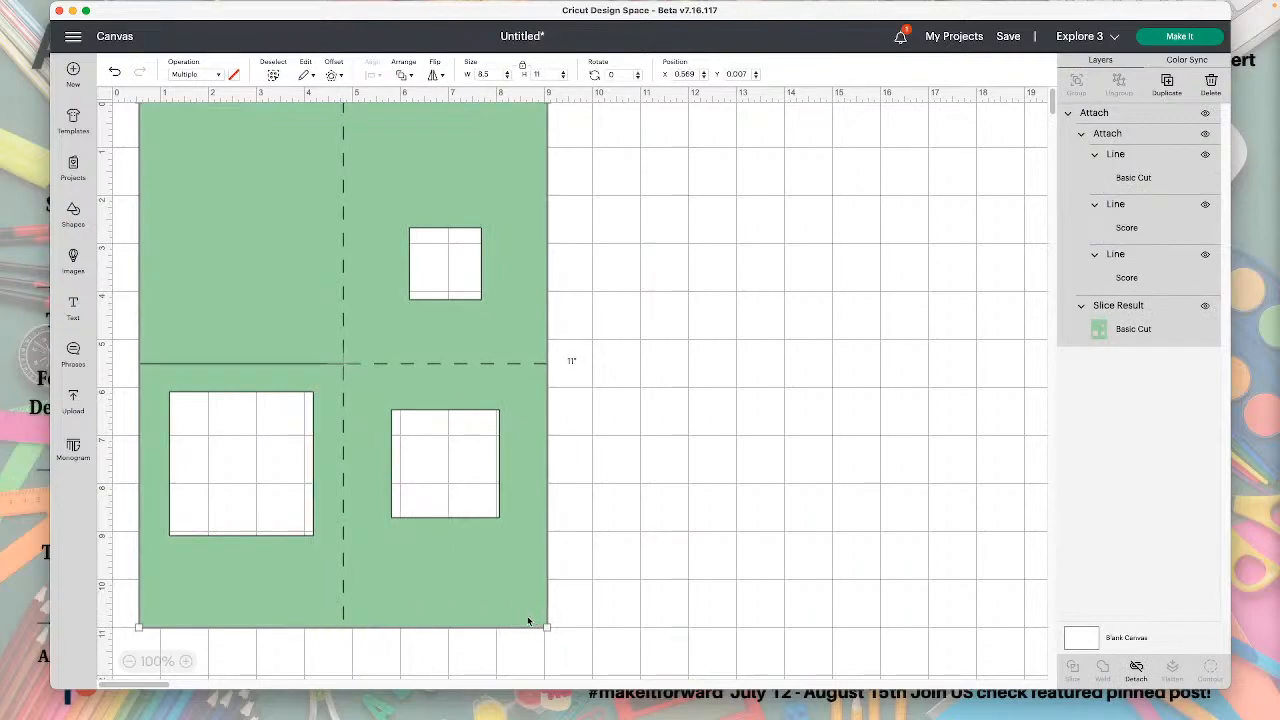
drag(323, 563, 412, 540)
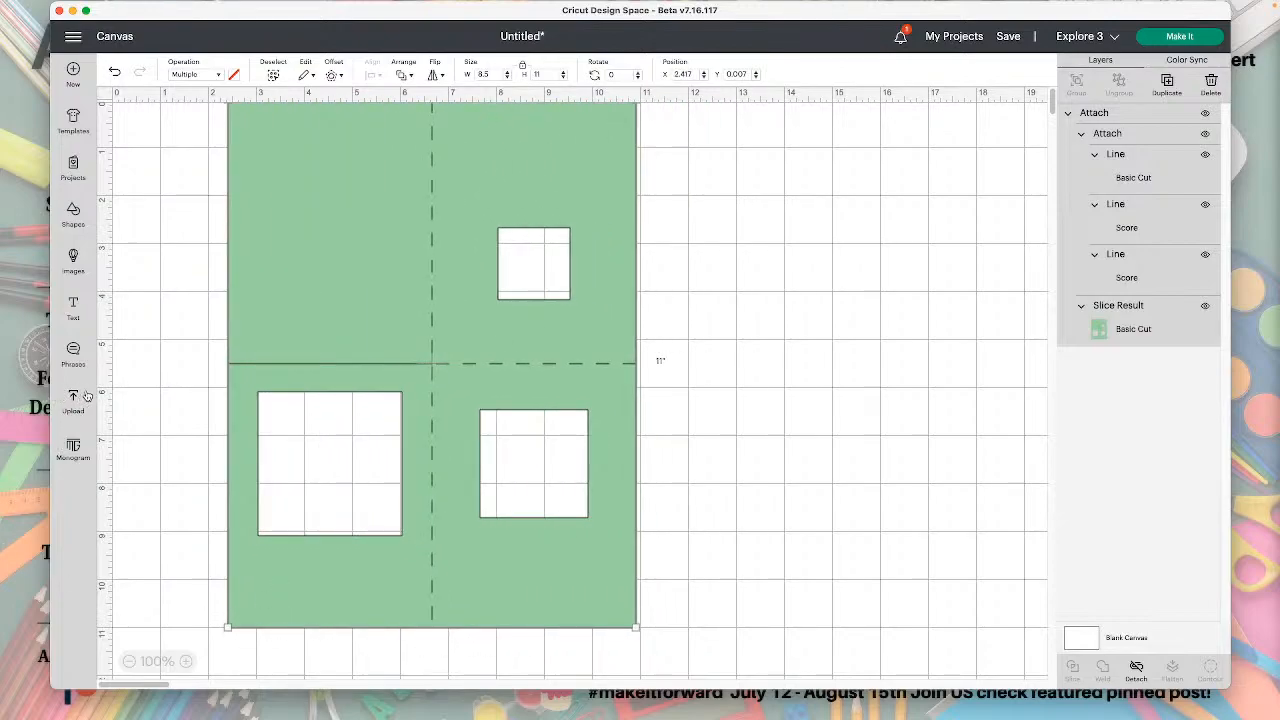
Search the image library for "edge" and look through the results for a card with a decorative edge.
click(76, 261)
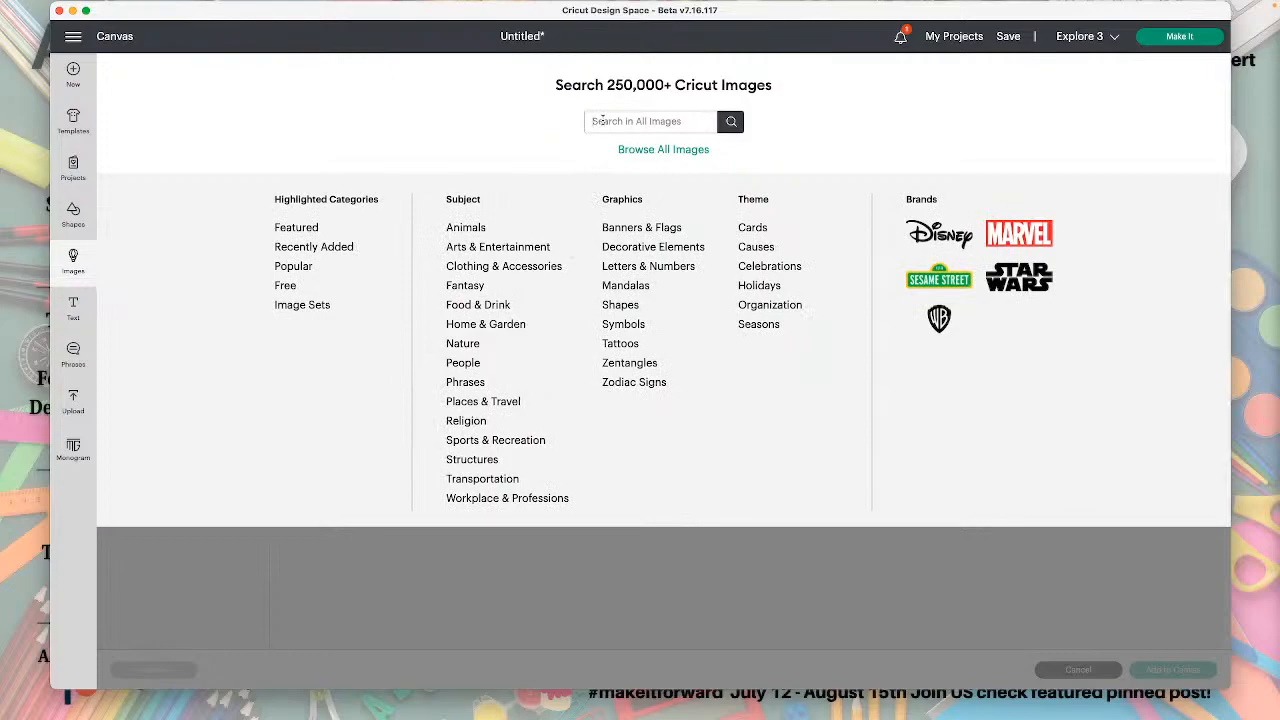
click(602, 121)
text(edge)
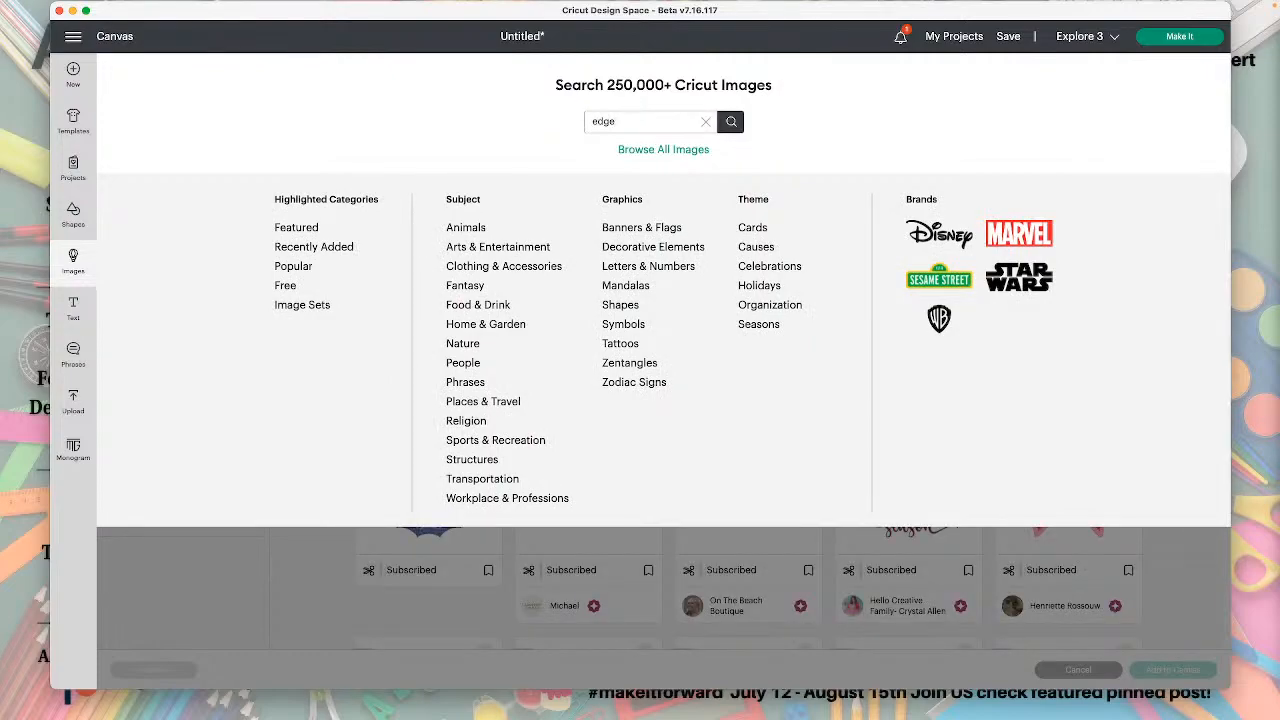
key(Return)
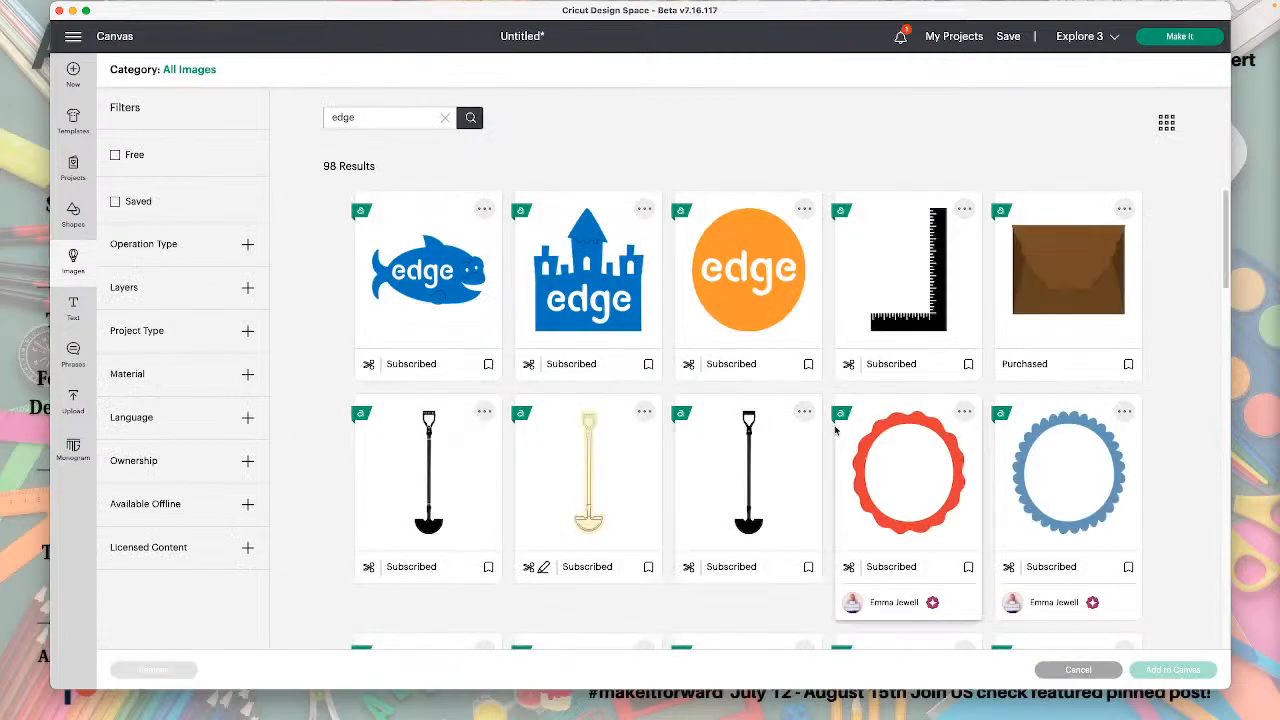
scroll(835, 430, down, 2)
scroll(835, 430, down, 7)
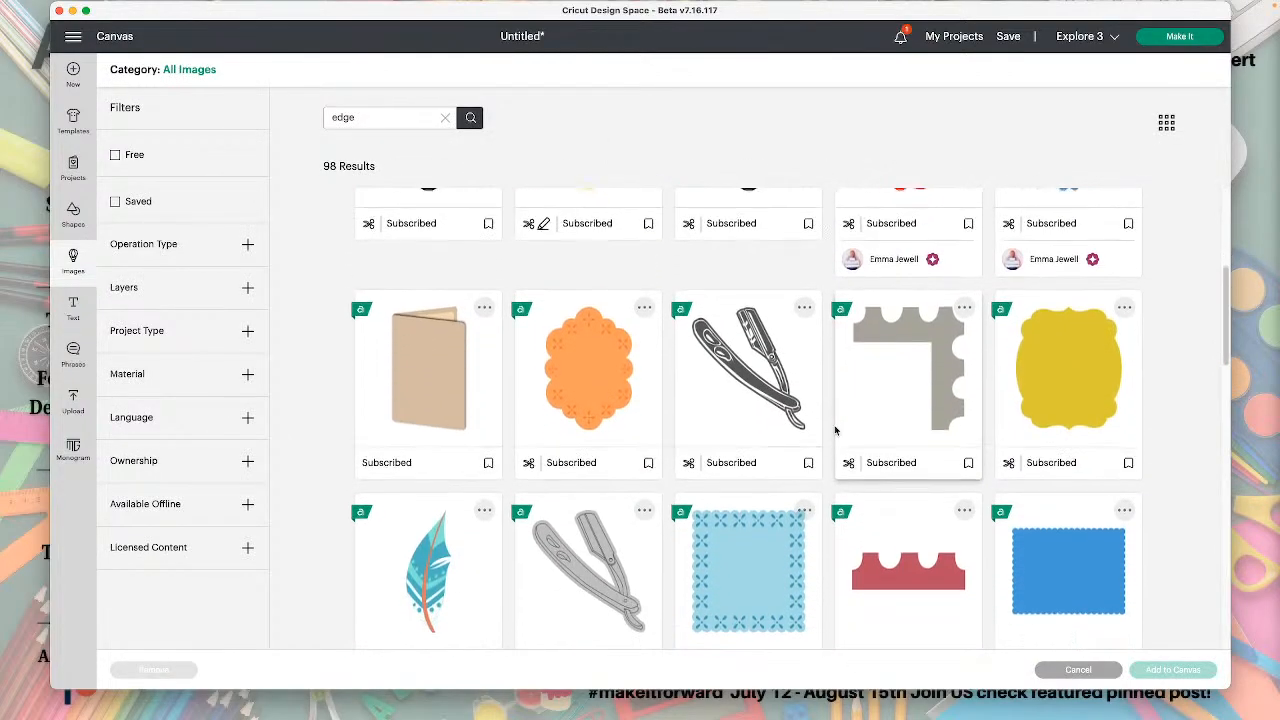
scroll(835, 430, down, 5)
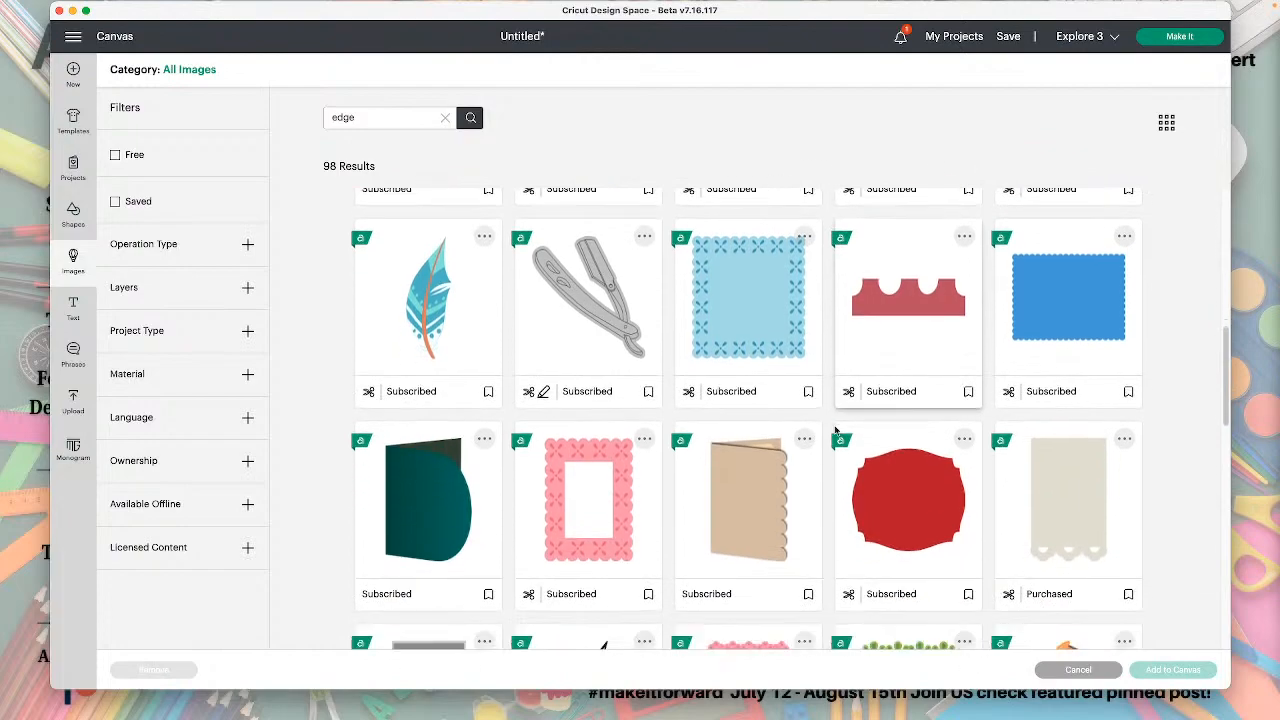
scroll(835, 430, down, 3)
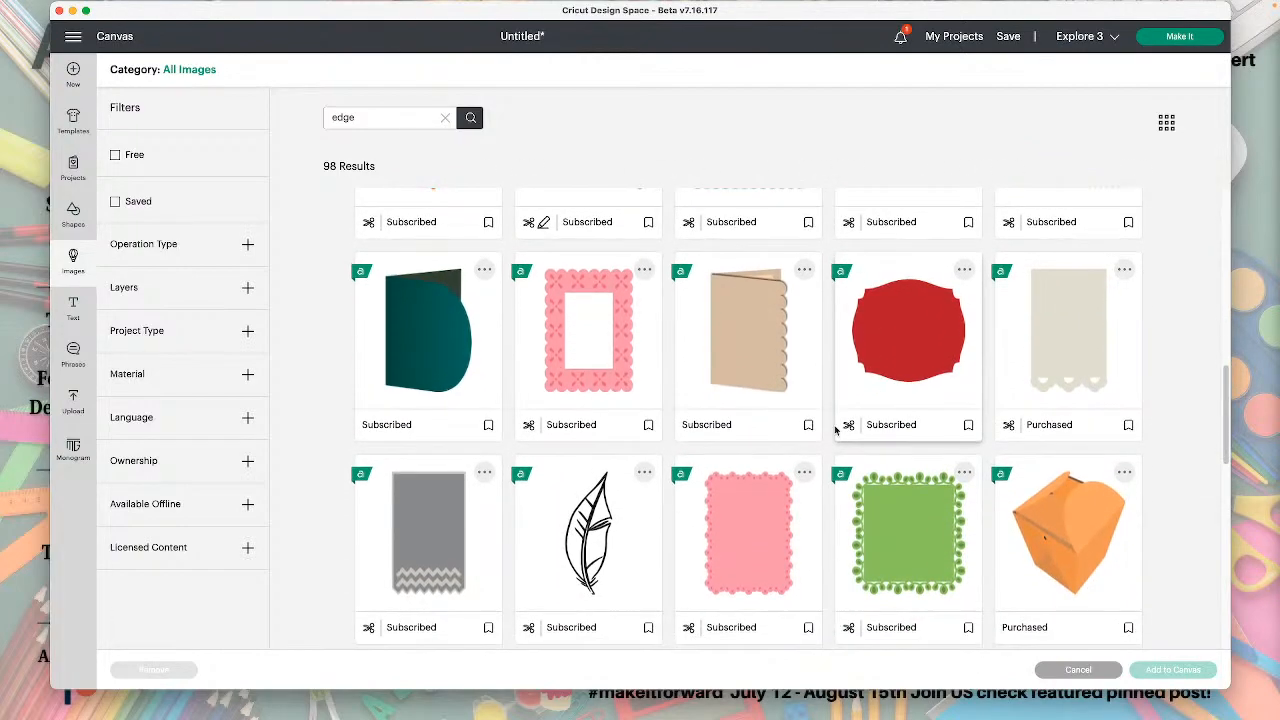
scroll(835, 430, down, 4)
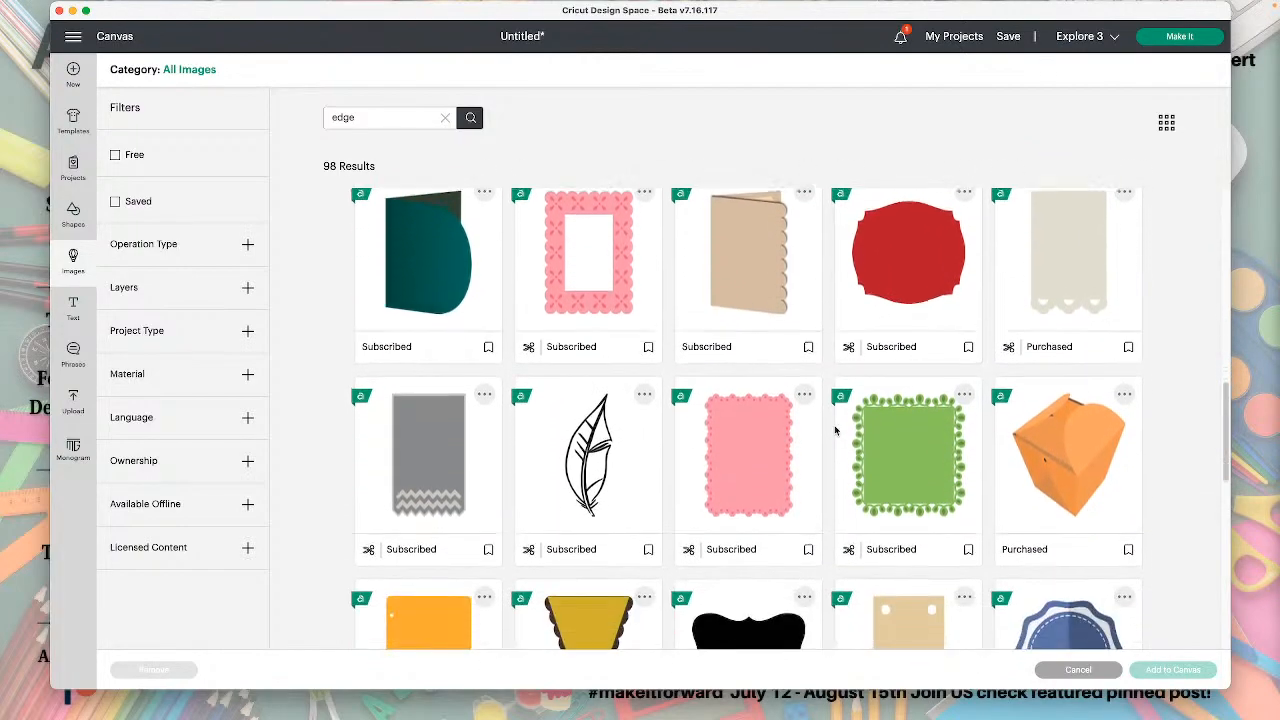
scroll(835, 430, down, 6)
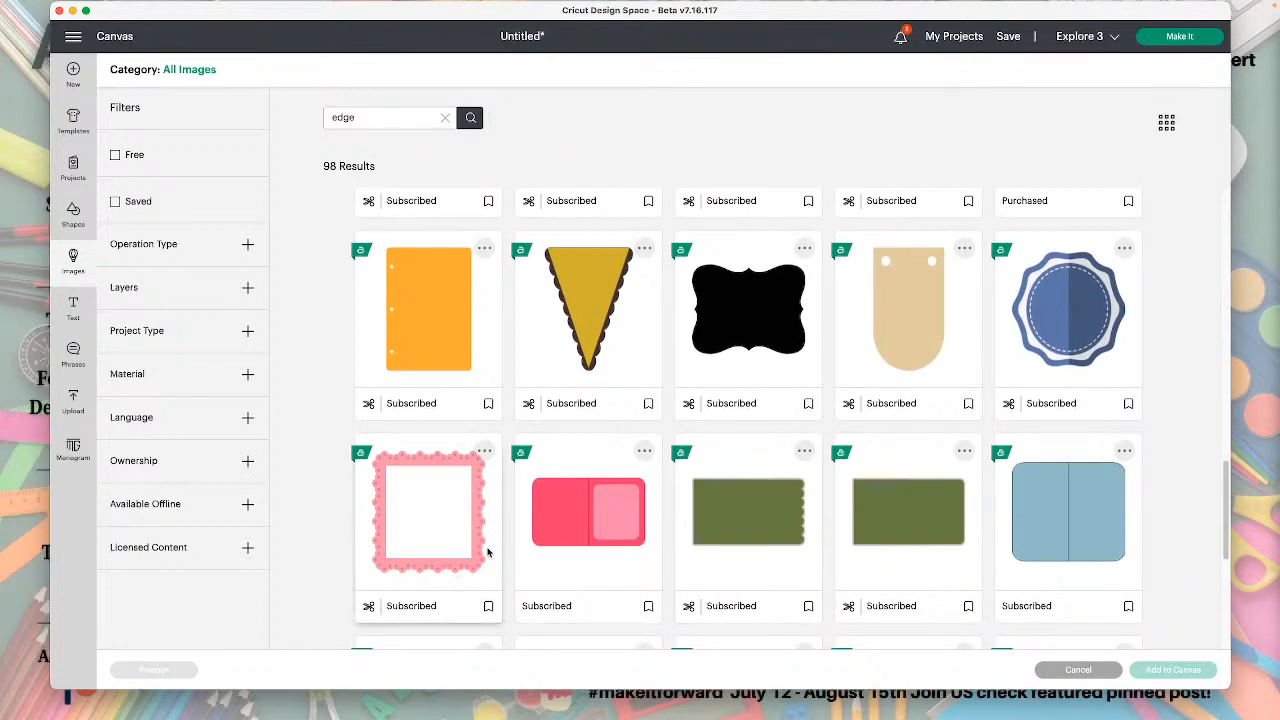
scroll(479, 552, down, 7)
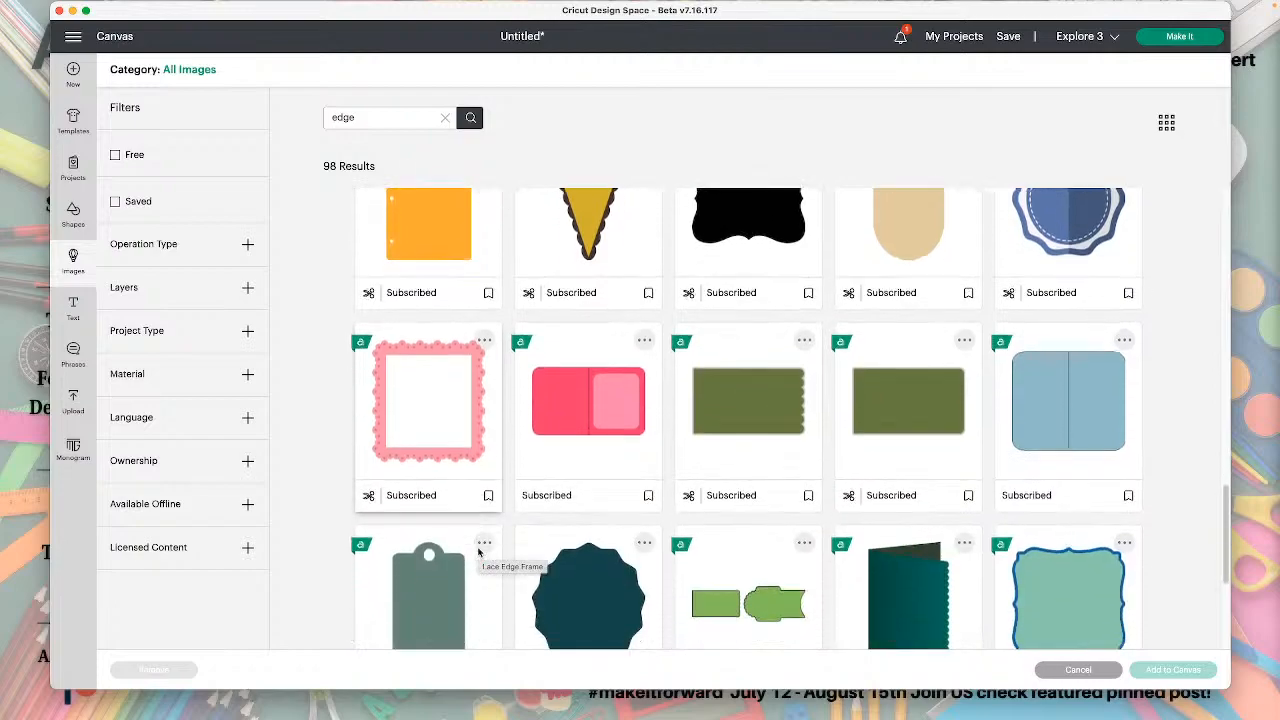
scroll(479, 552, down, 9)
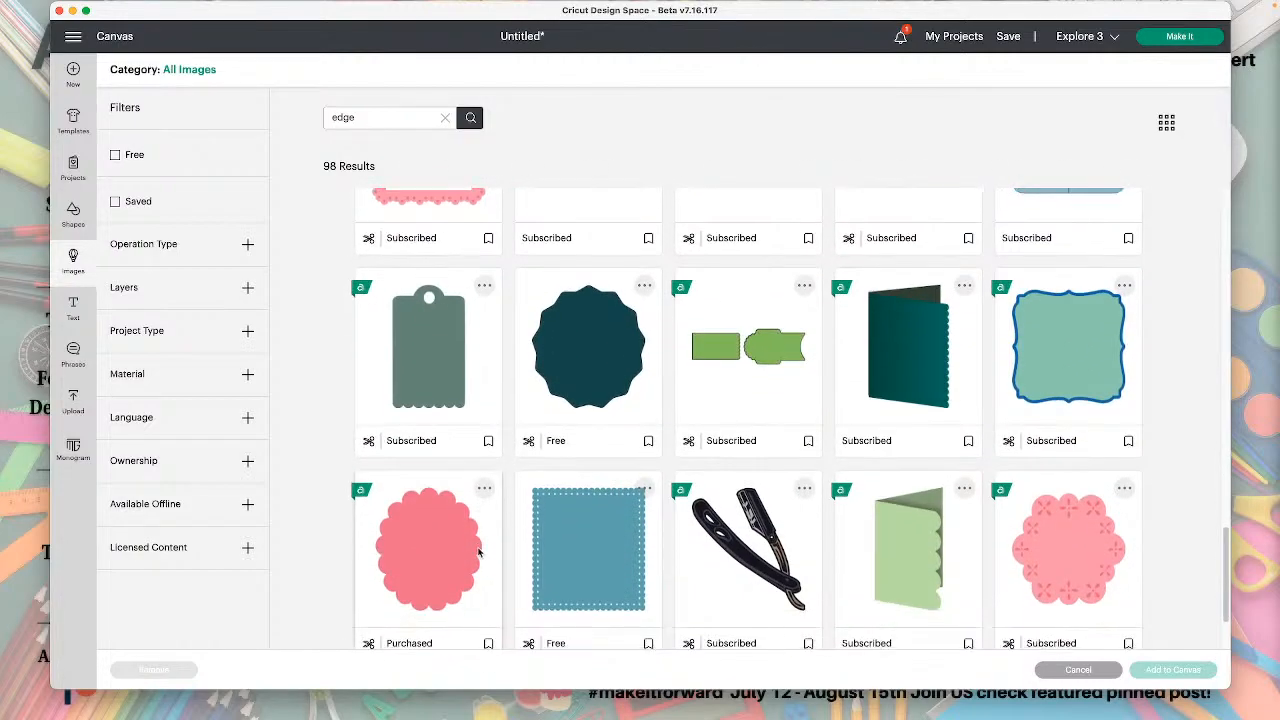
scroll(479, 552, down, 9)
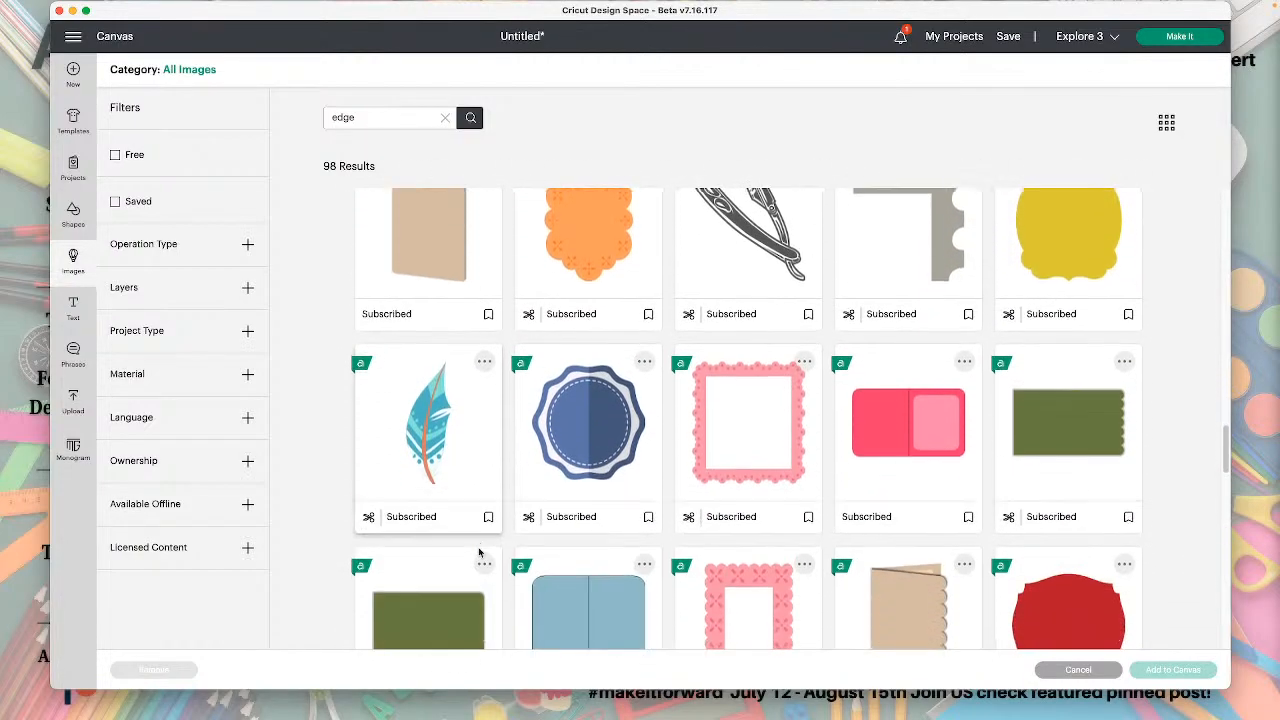
scroll(479, 552, down, 8)
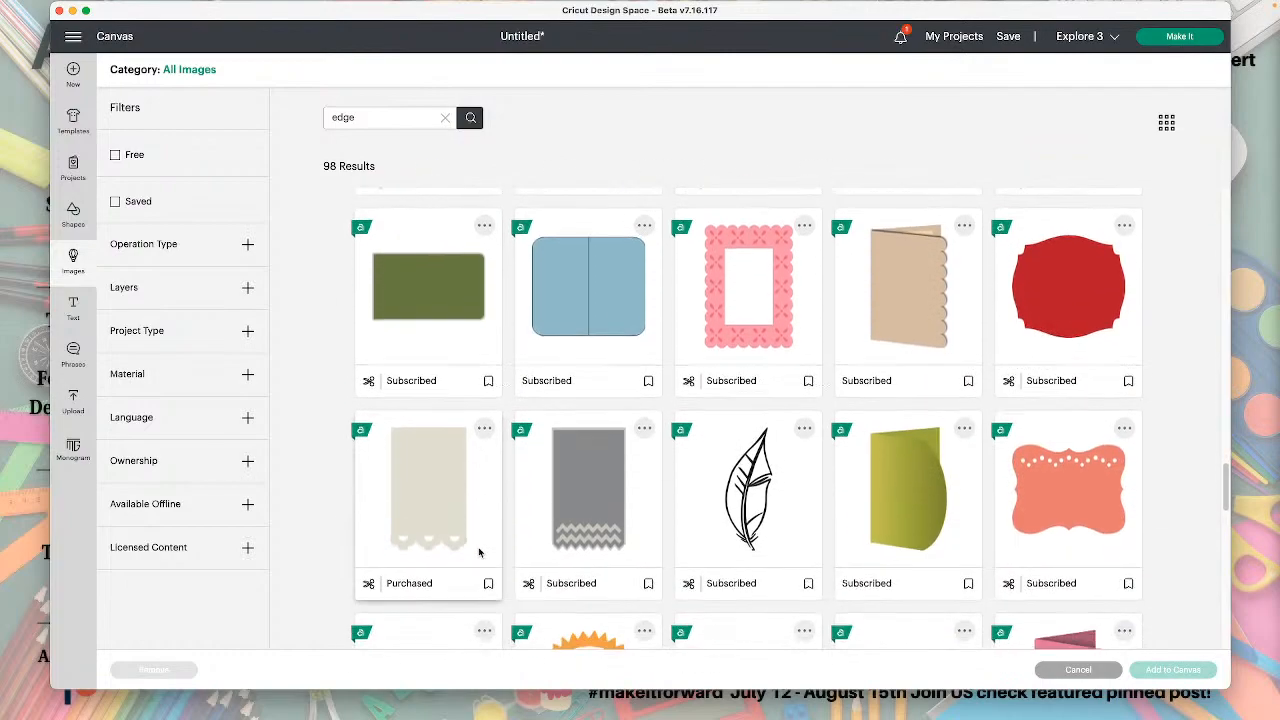
scroll(479, 552, down, 2)
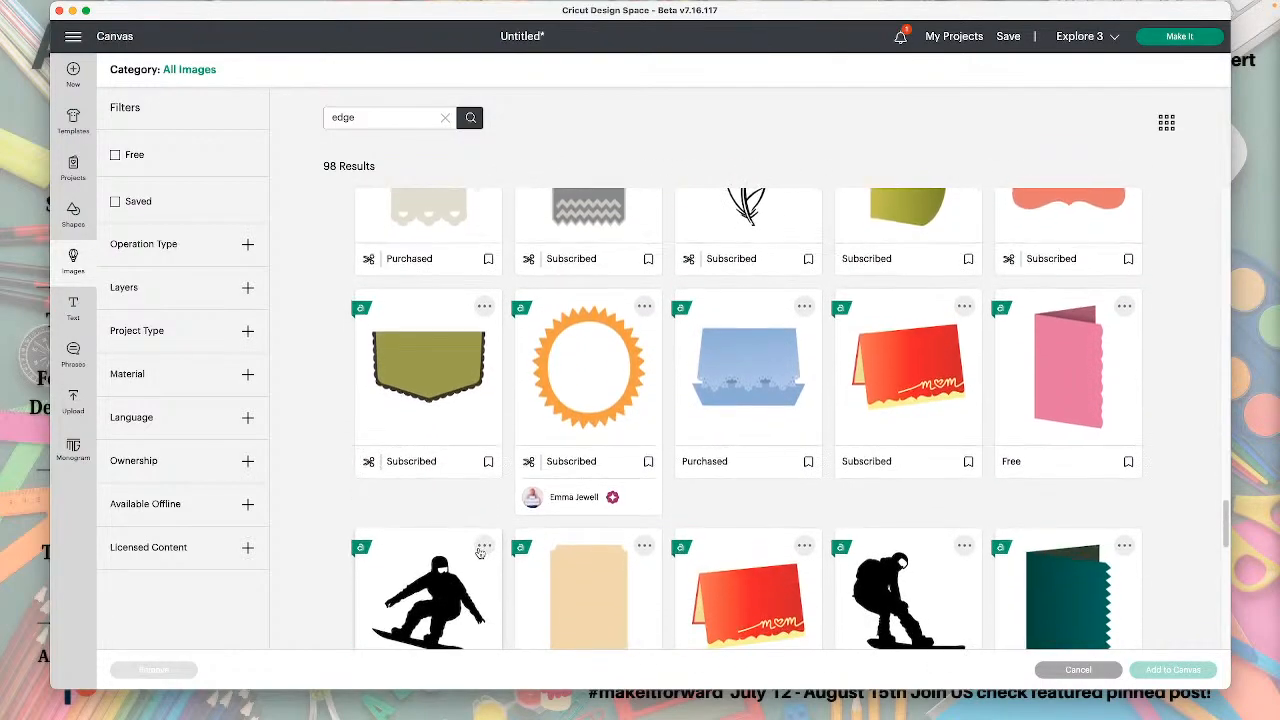
Pick only the free pink card with the scalloped side edge and add it to the canvas.
click(920, 383)
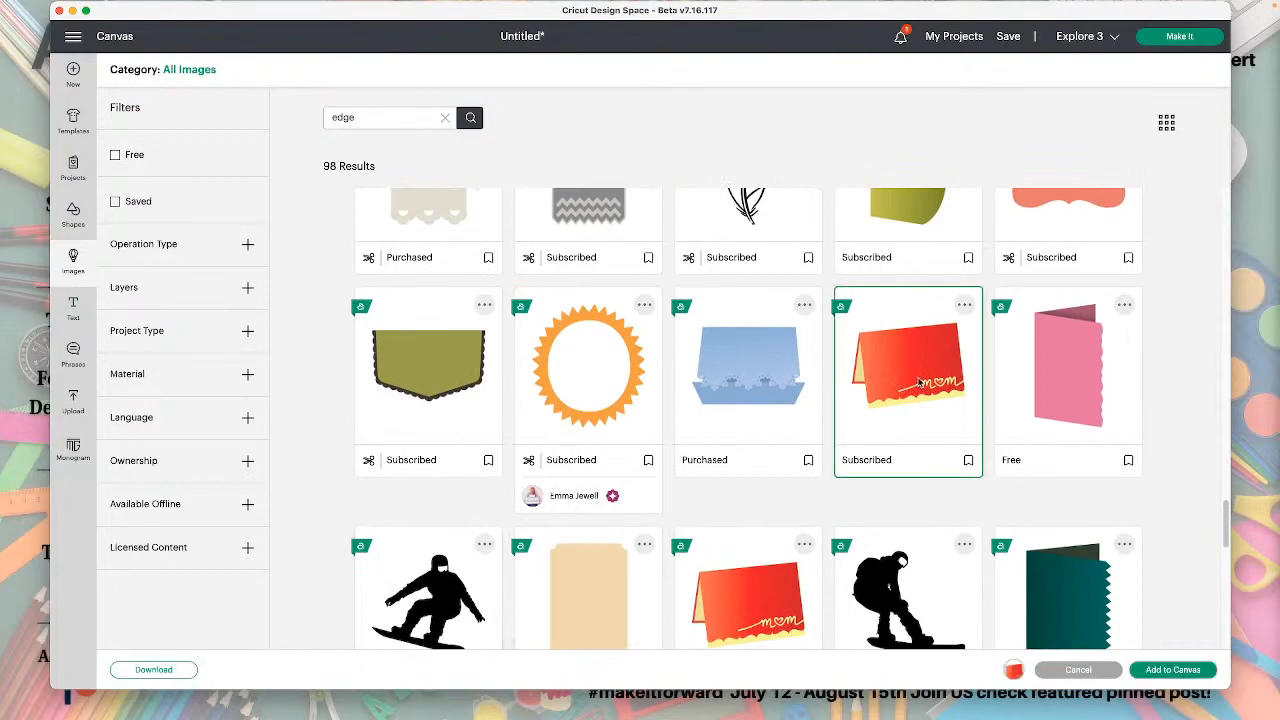
click(1108, 387)
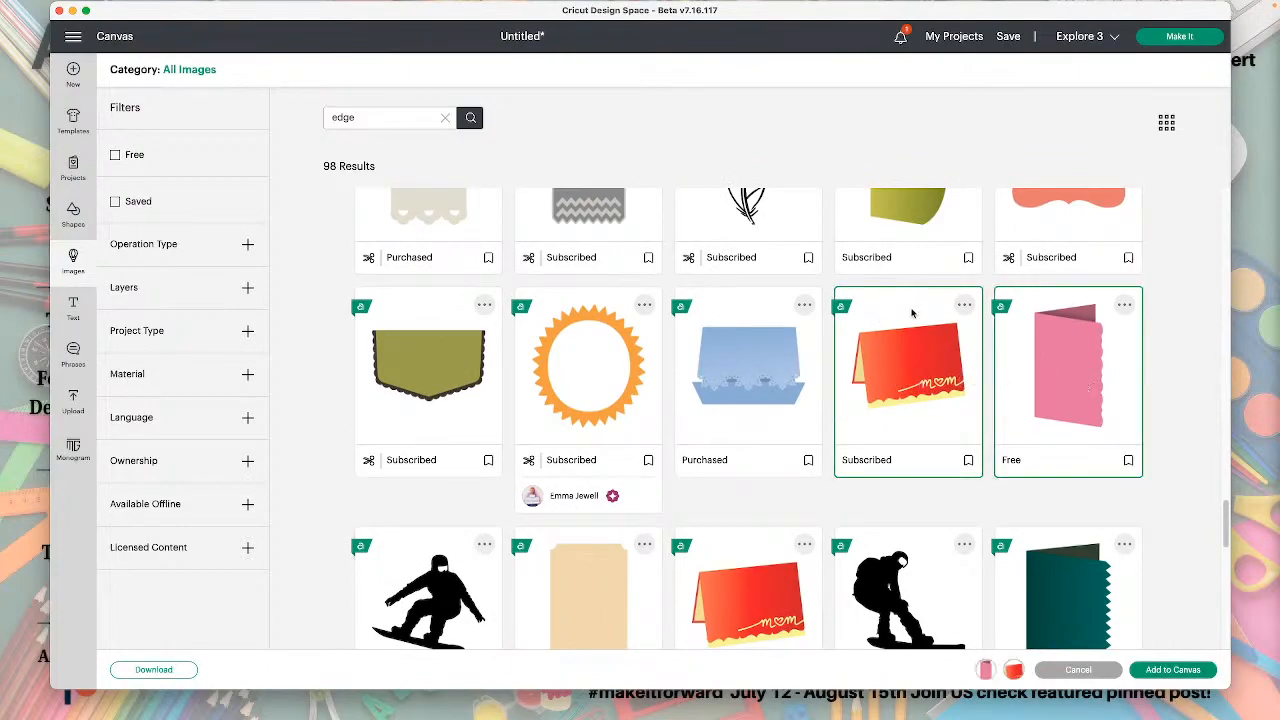
click(963, 305)
click(964, 307)
click(896, 322)
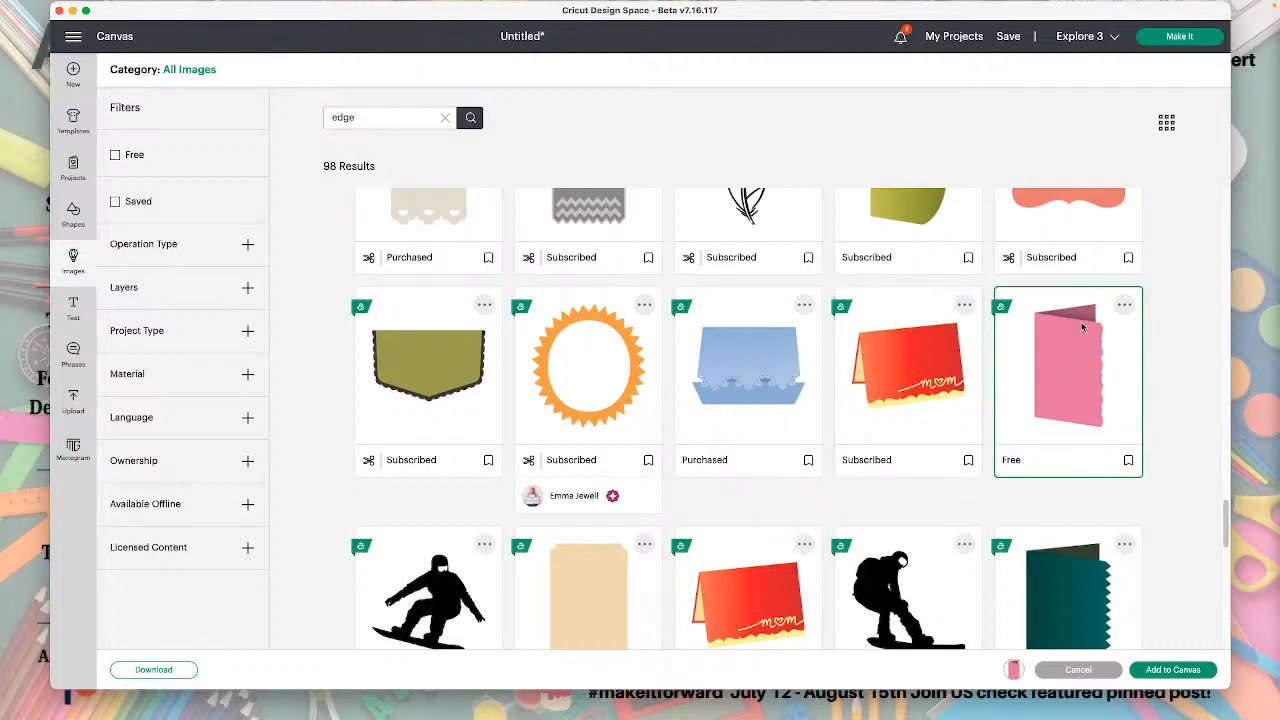
click(1188, 674)
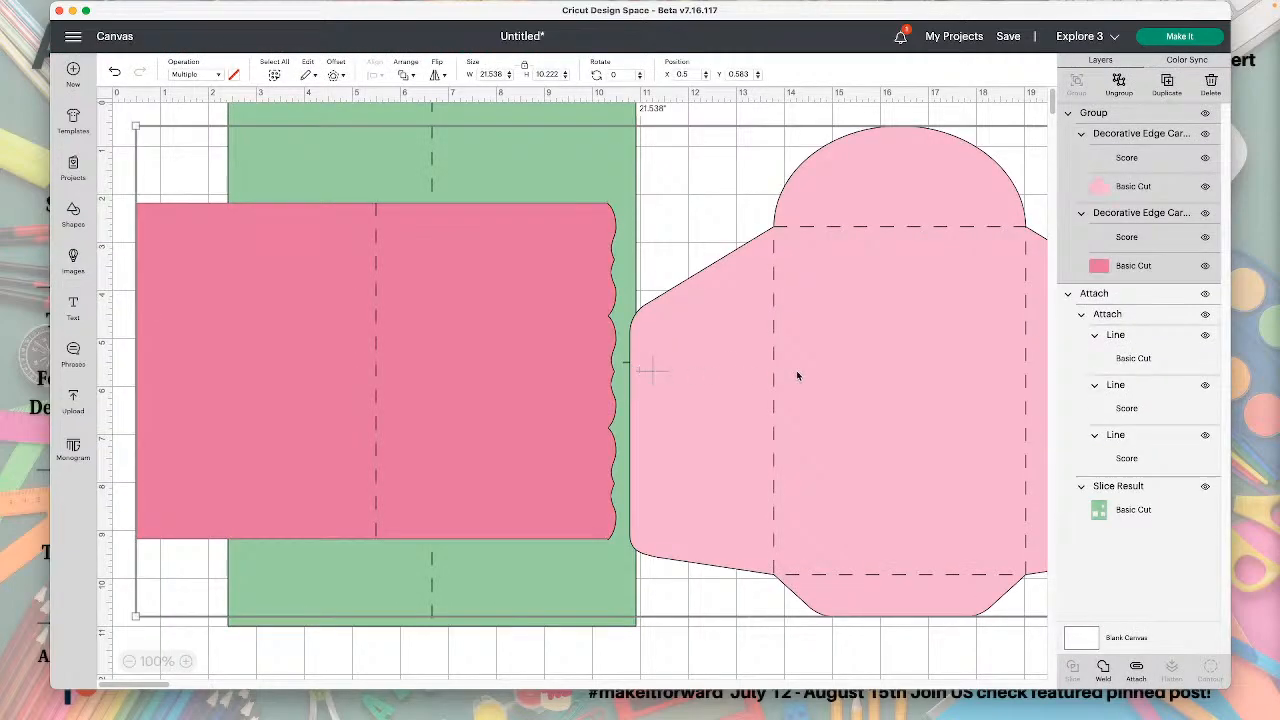
Ungroup the inserted card set and delete the light pink envelope and the pink card's score line.
click(1119, 84)
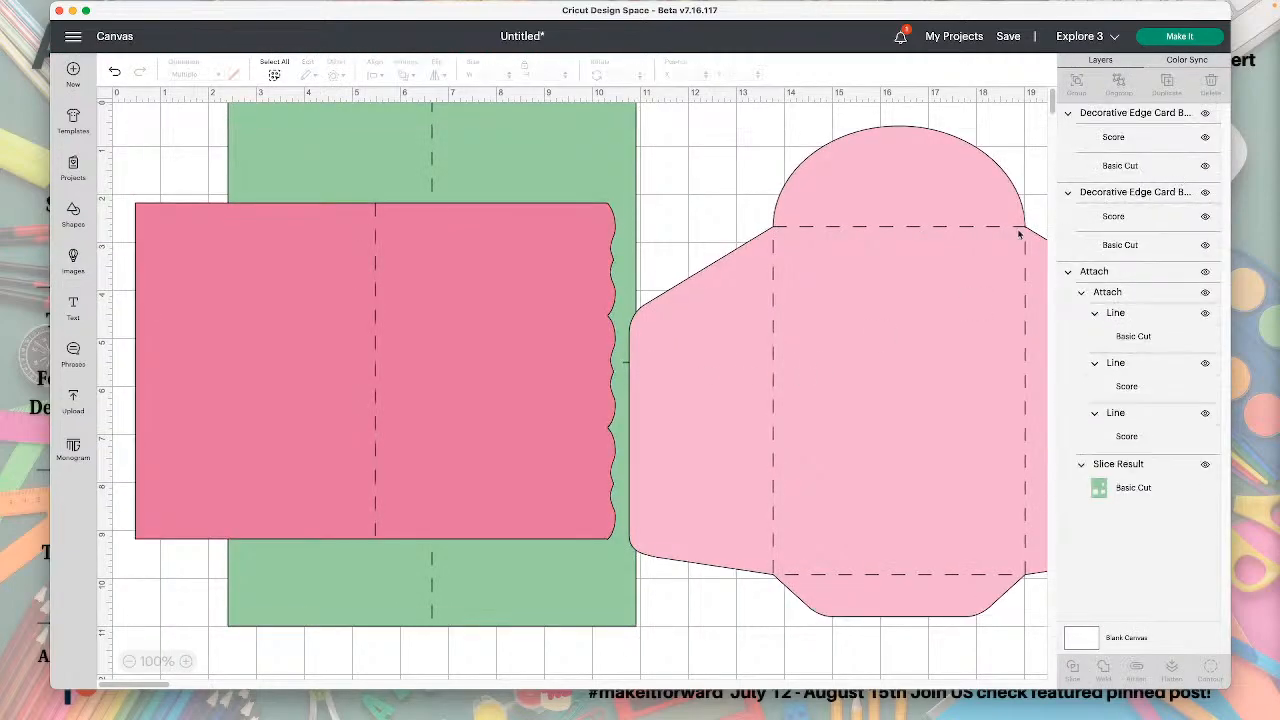
key(Delete)
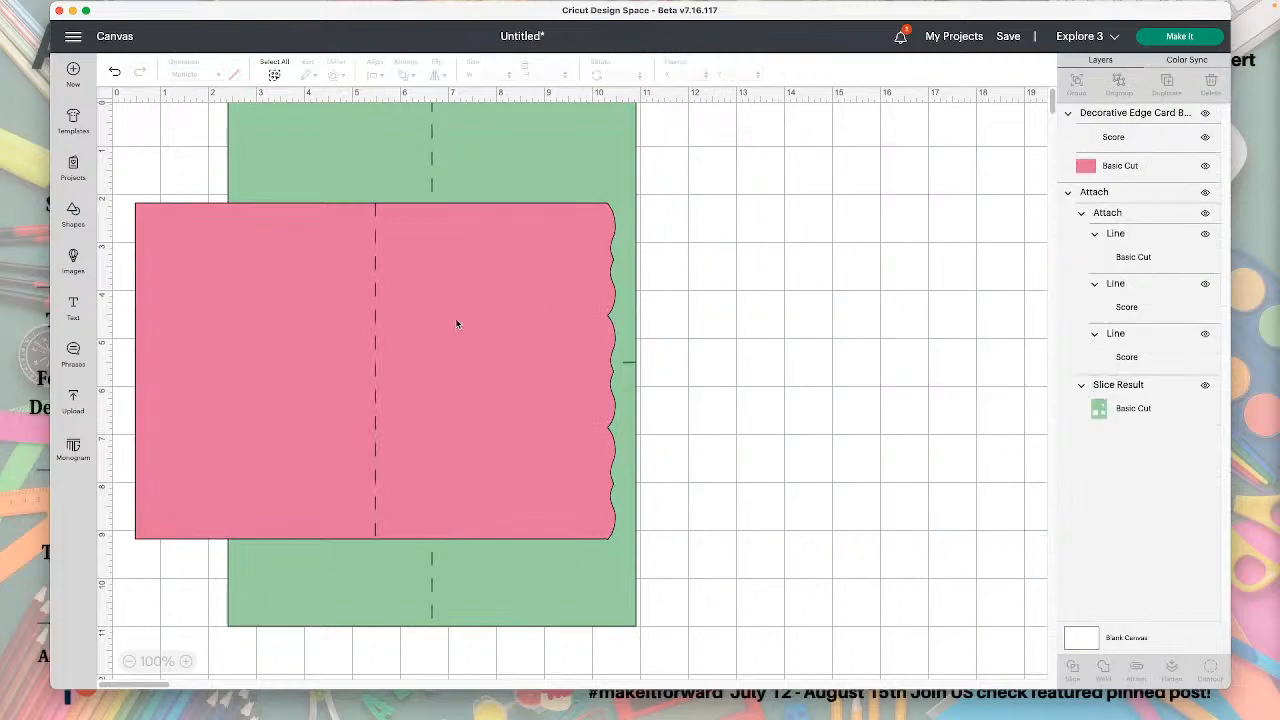
drag(456, 323, 952, 330)
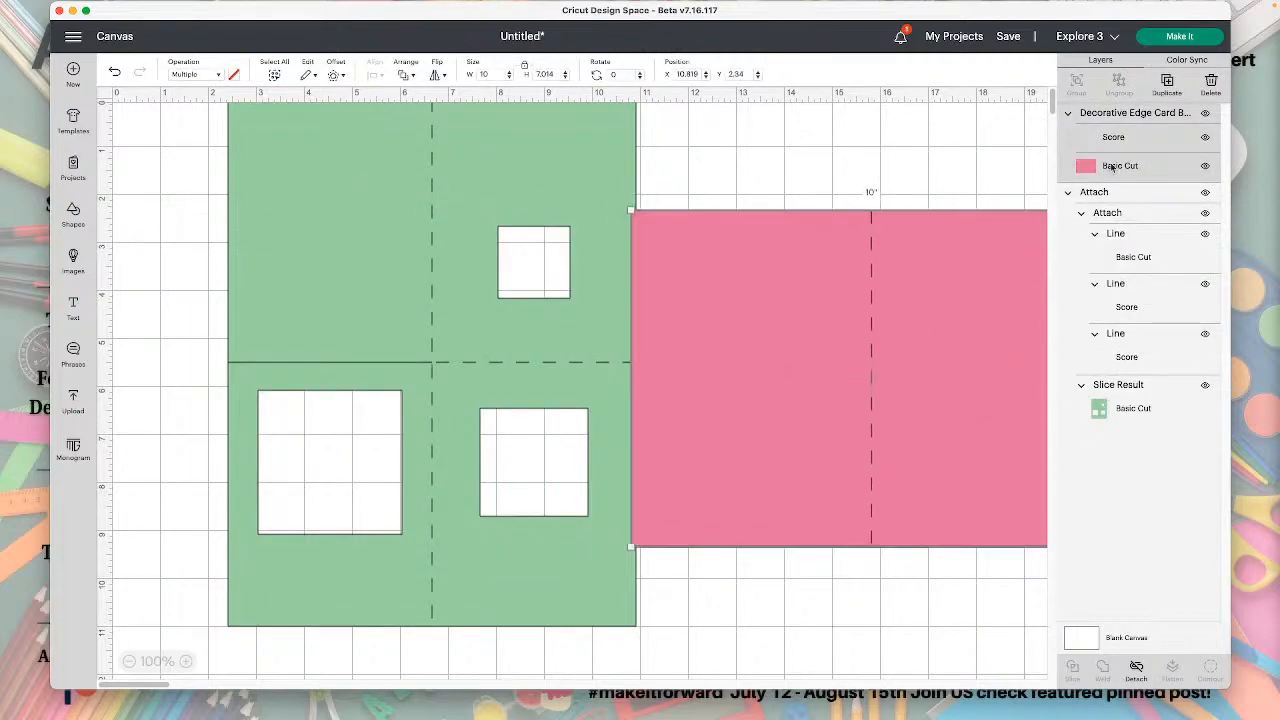
click(1178, 140)
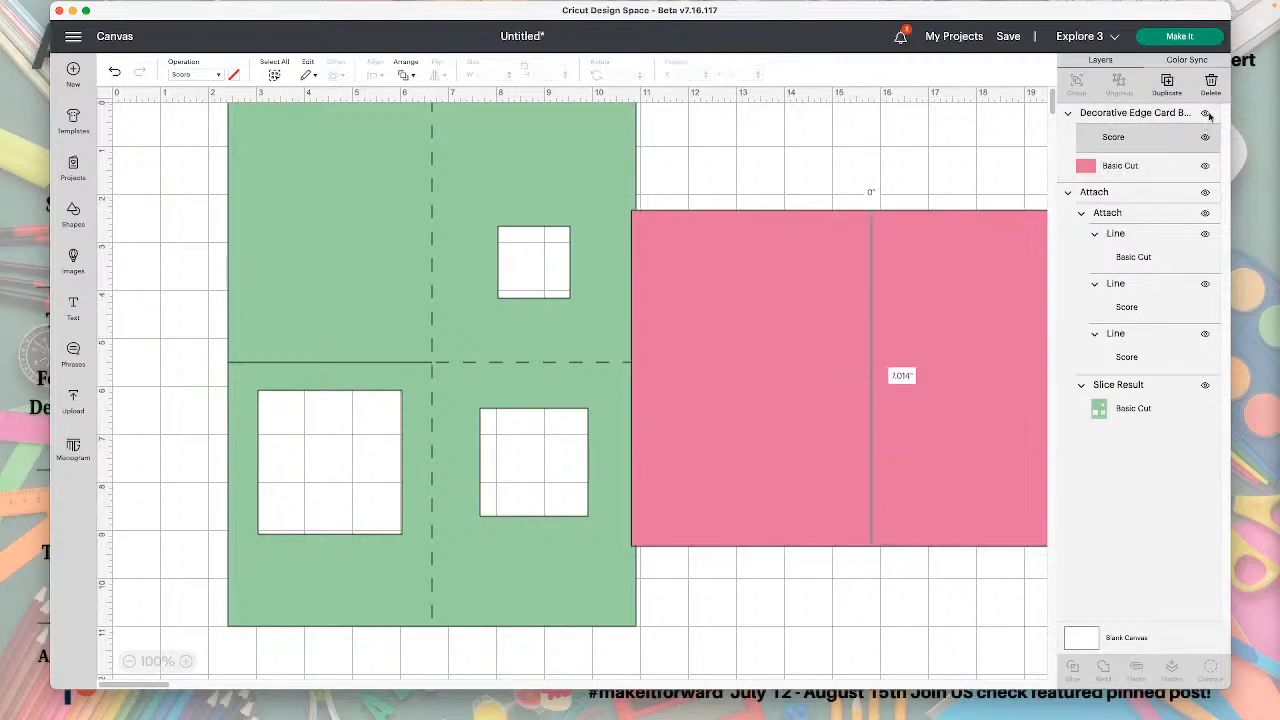
click(1211, 82)
Move the pink card to about X 6.29, Y 2.54, try enlarging it proportionally, and undo the resize.
click(928, 288)
drag(928, 288, 709, 297)
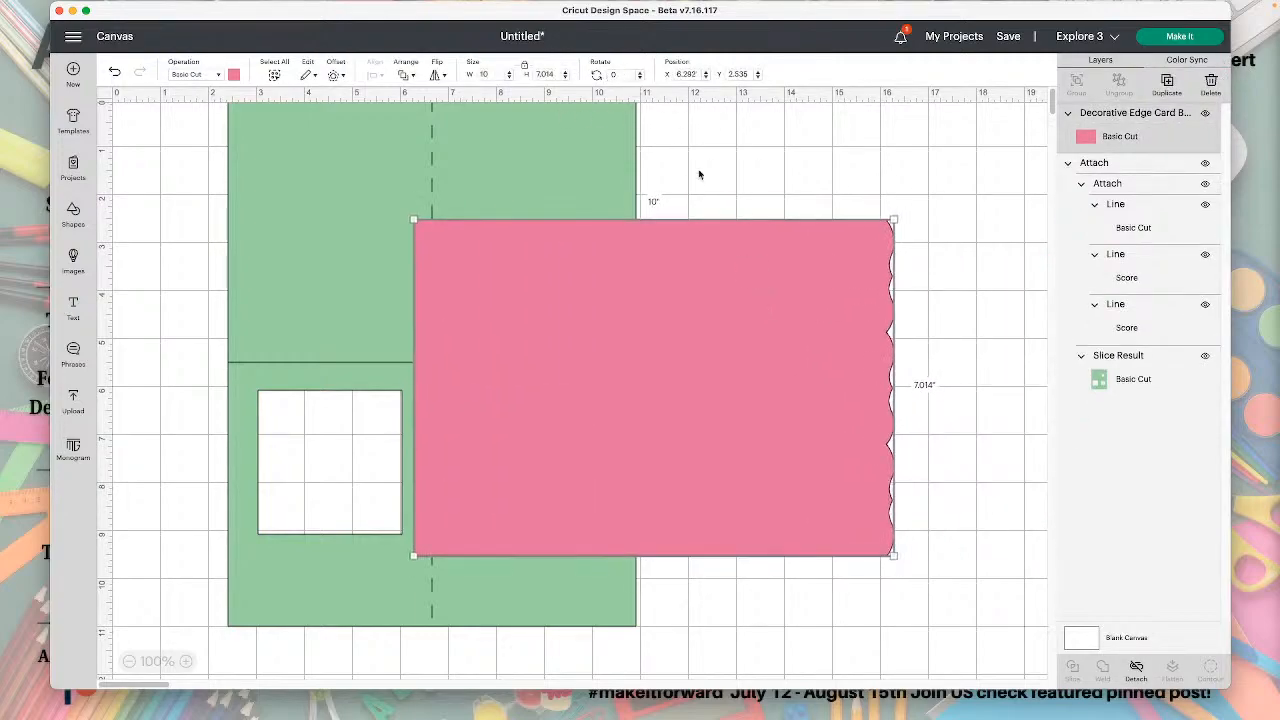
drag(893, 219, 965, 170)
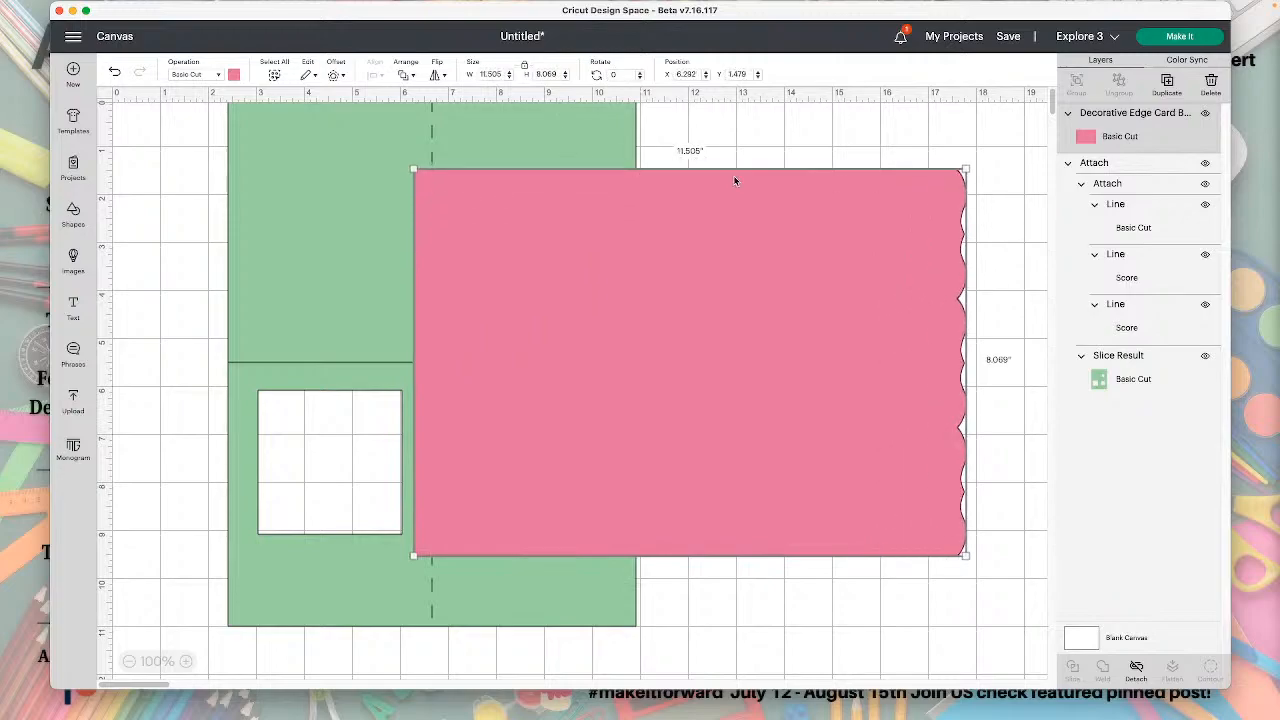
click(115, 72)
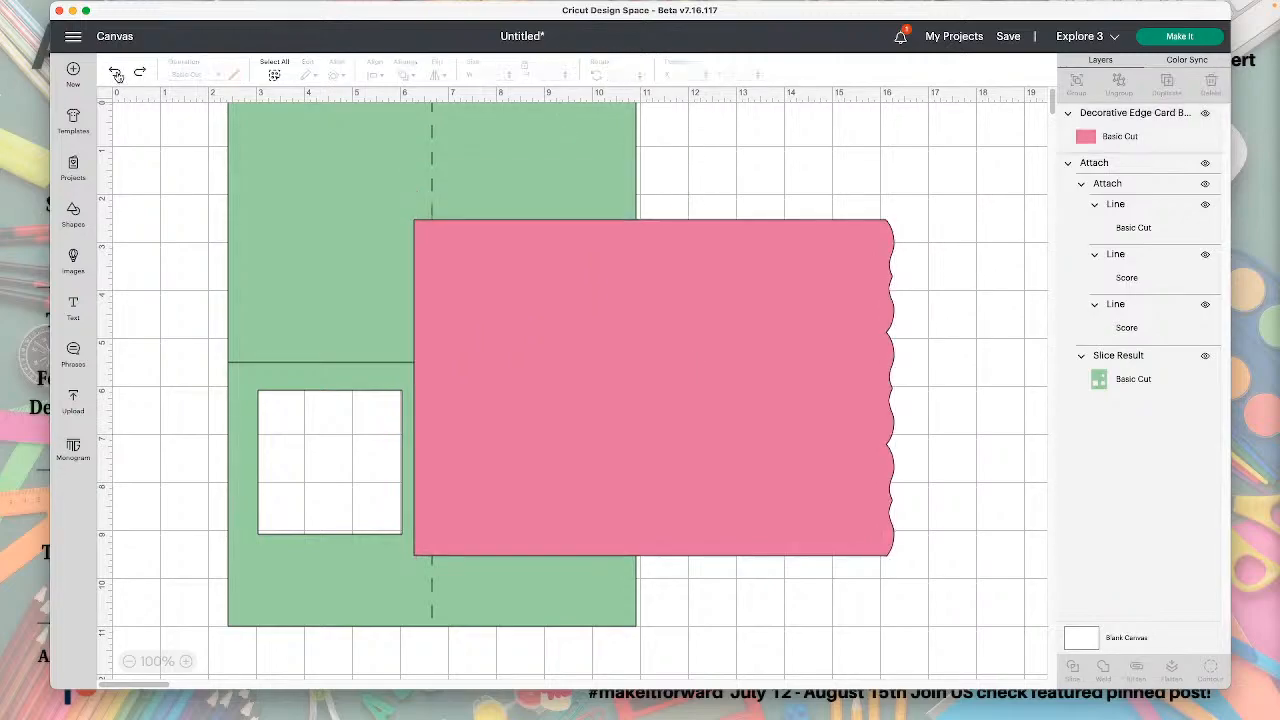
Rotate the pink card to 270 degrees and move it beside the green sheet to about X 11.31, Y 2.53.
click(866, 483)
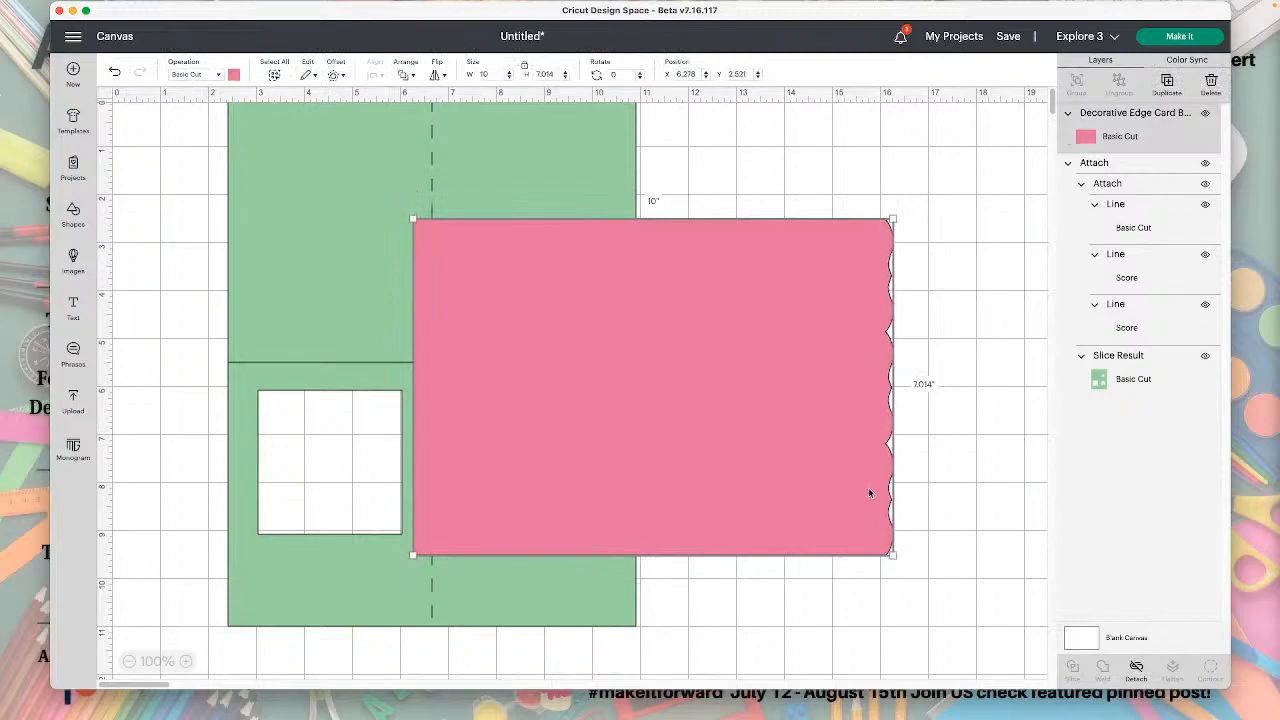
drag(901, 559, 712, 297)
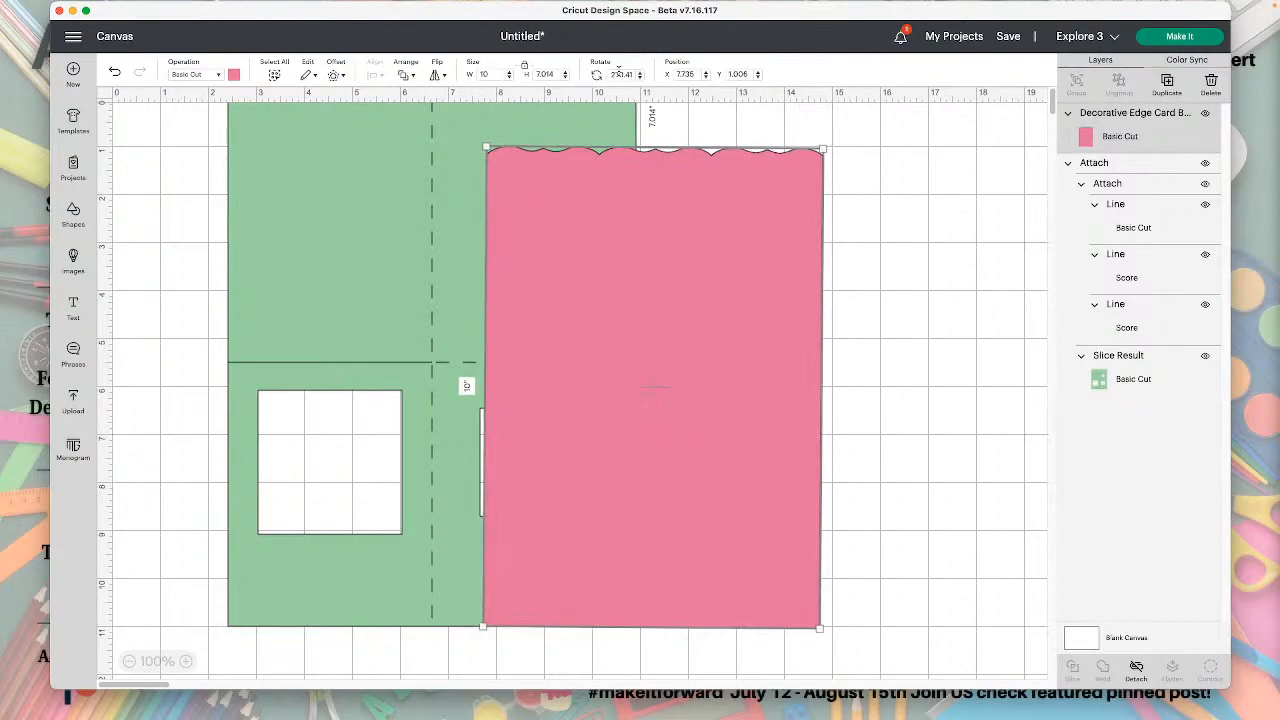
click(633, 75)
drag(660, 289, 632, 538)
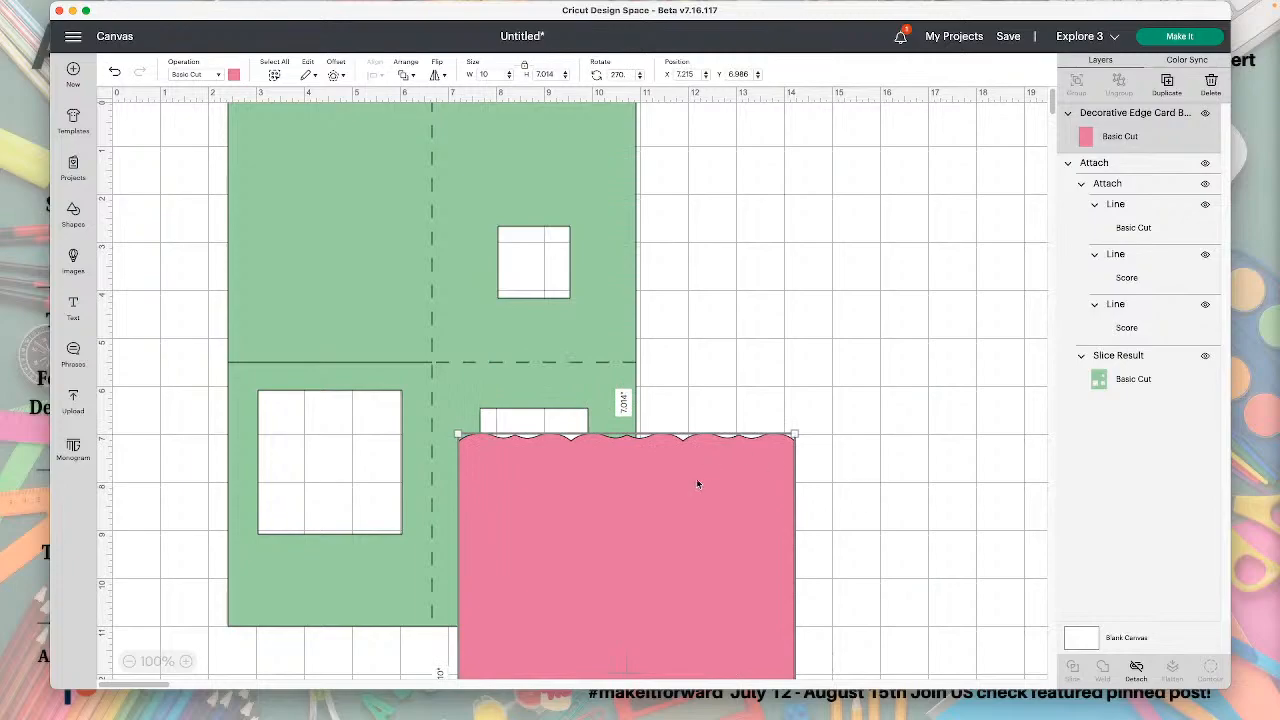
drag(698, 484, 894, 268)
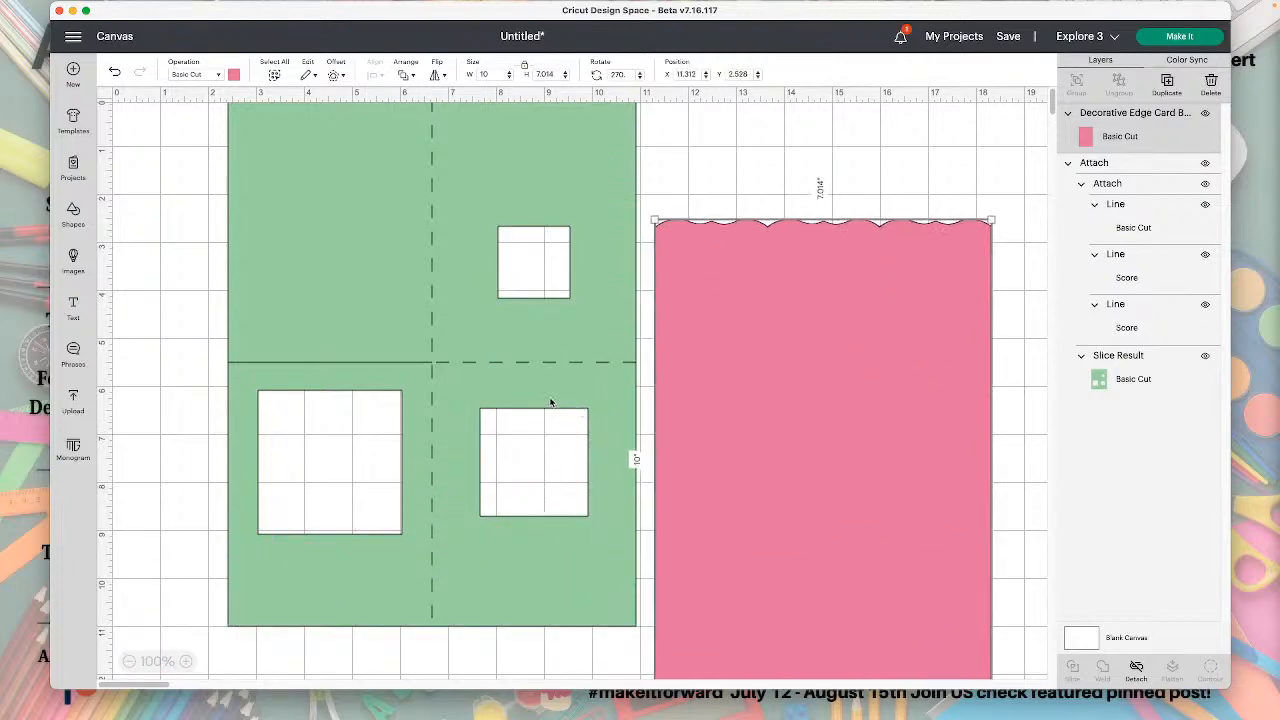
Resize the pink card proportionally so that its scalloped side is 4.25 in long.
double_click(490, 74)
key(Tab)
text(4.)
key(Return)
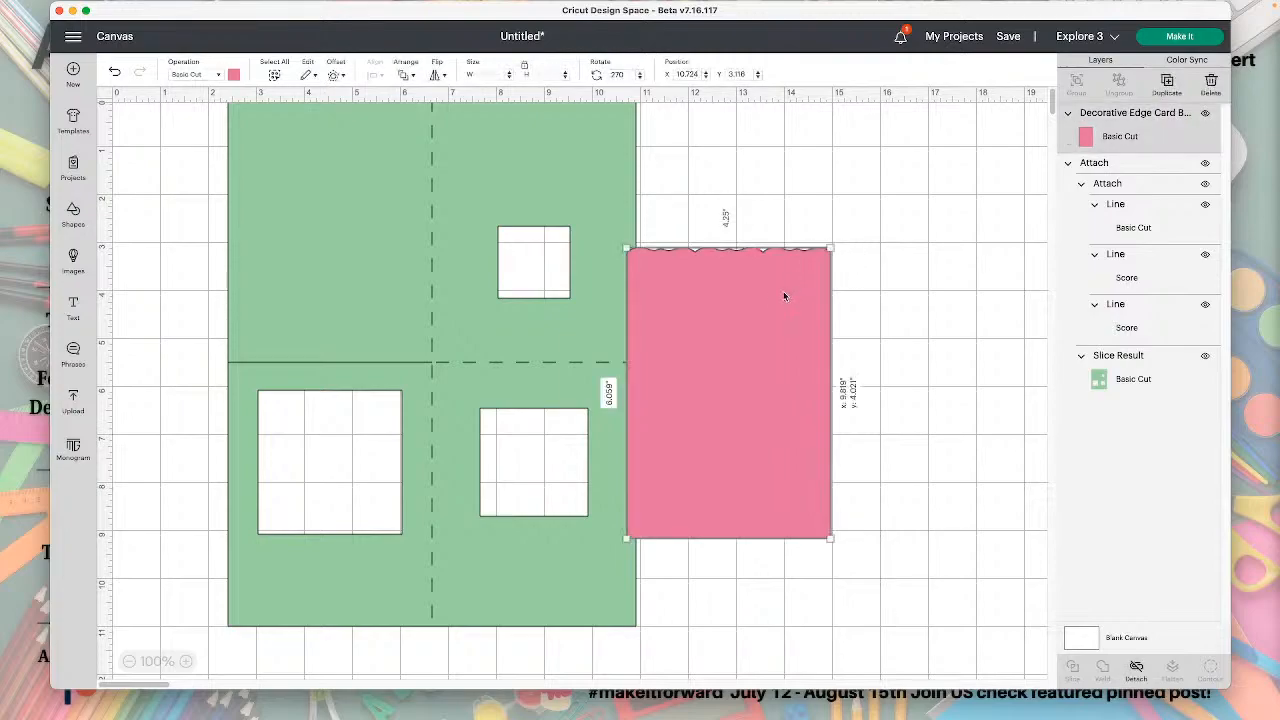
Move the pink card to the bottom edge of the green sheet's lower-left quarter and detach the cut and score lines from the sheet.
drag(786, 294, 388, 669)
click(578, 596)
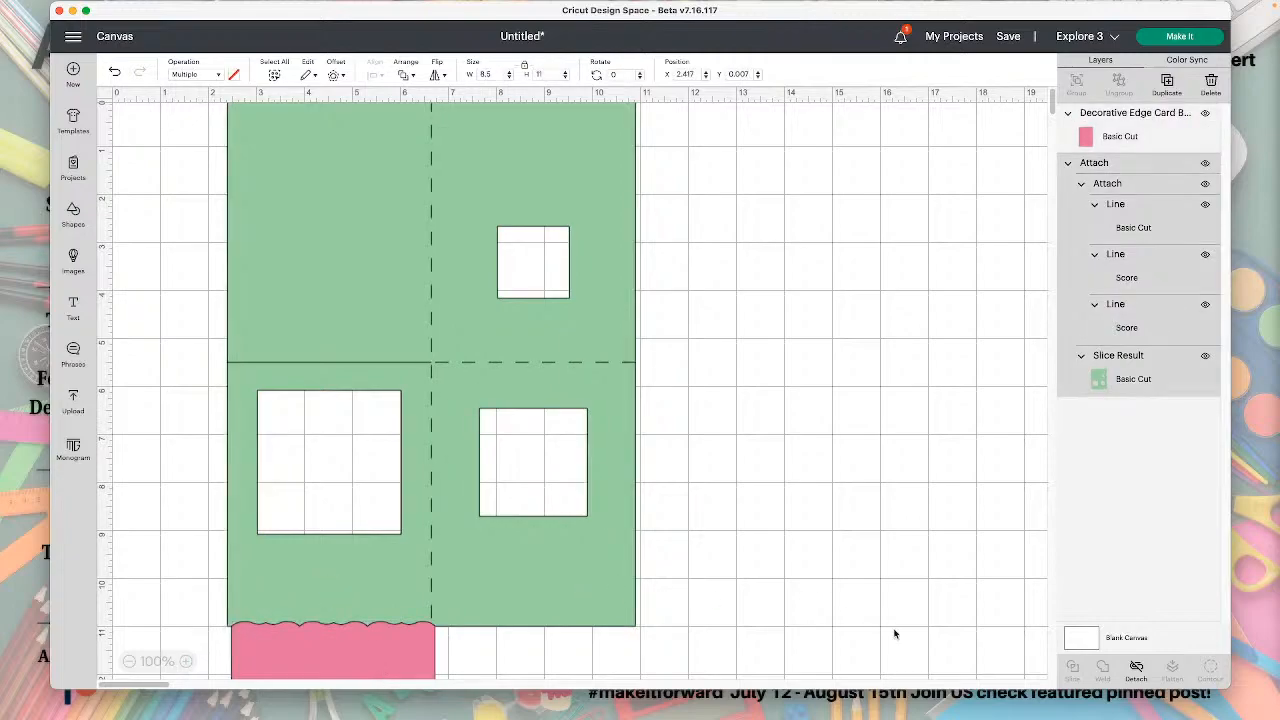
click(1136, 670)
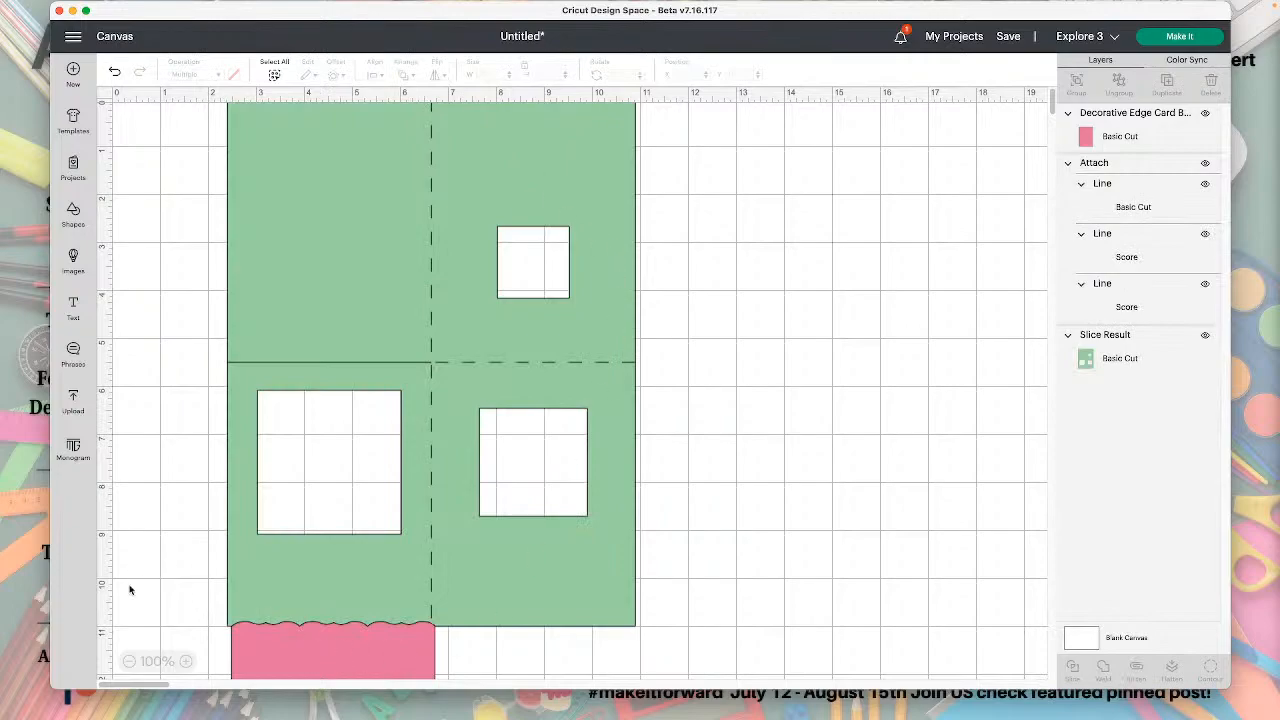
Select the pink card, attached lines and green sheet together and align them left.
drag(128, 586, 282, 674)
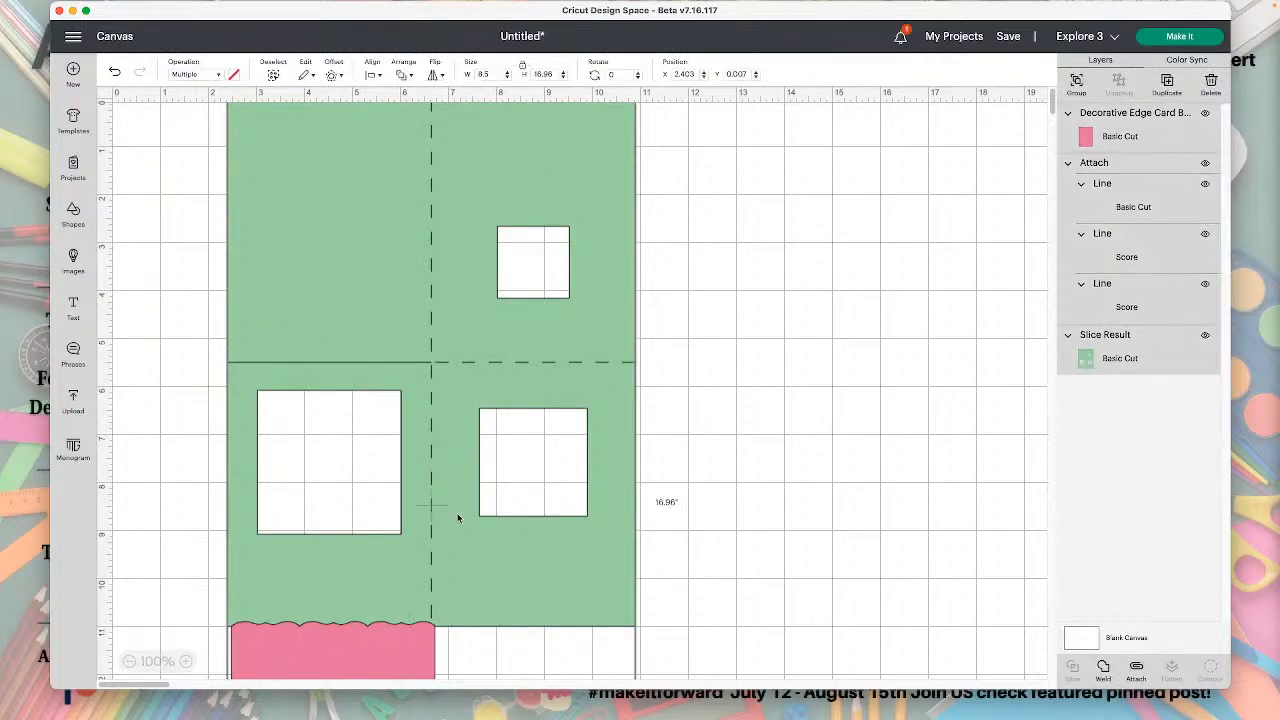
click(373, 76)
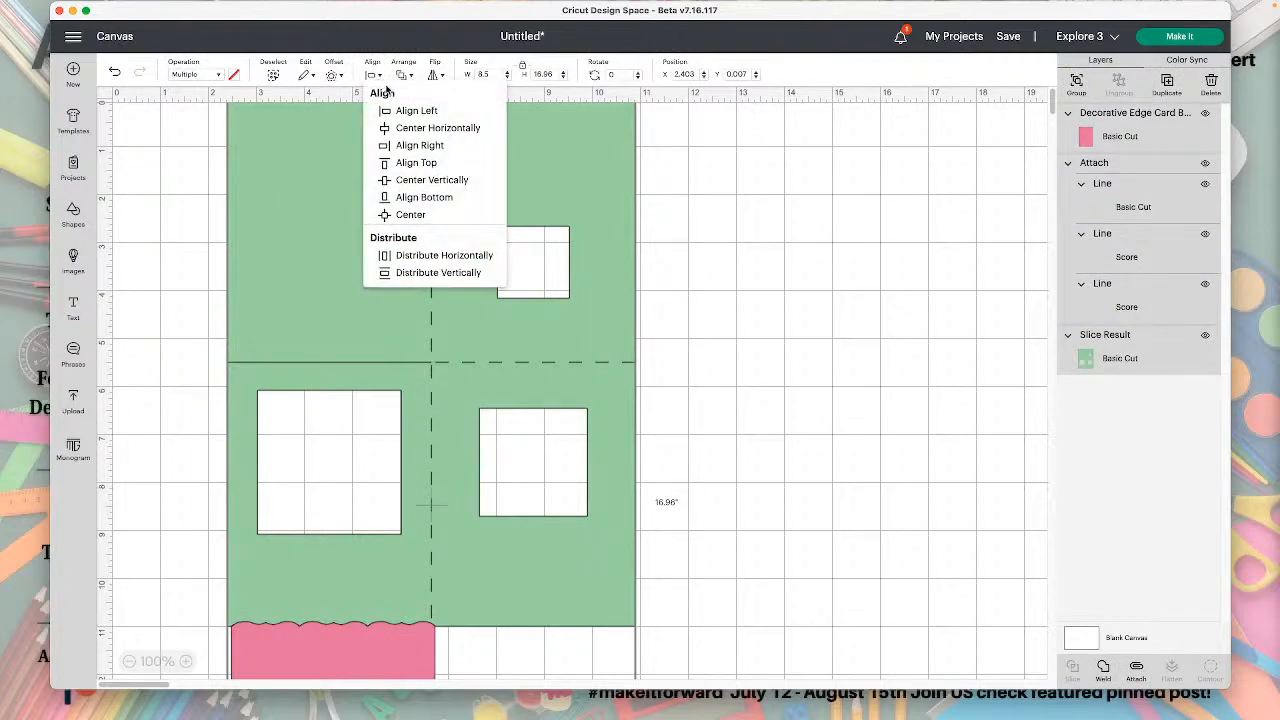
click(402, 111)
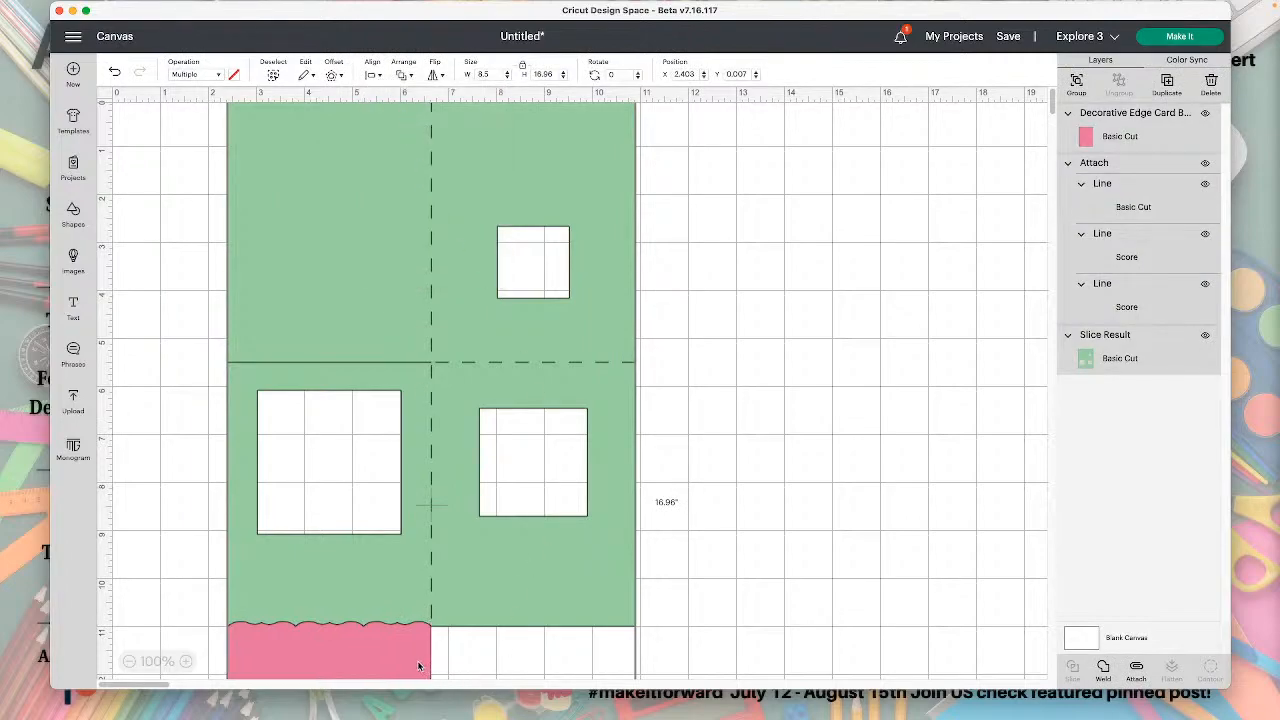
drag(155, 597, 462, 690)
click(942, 320)
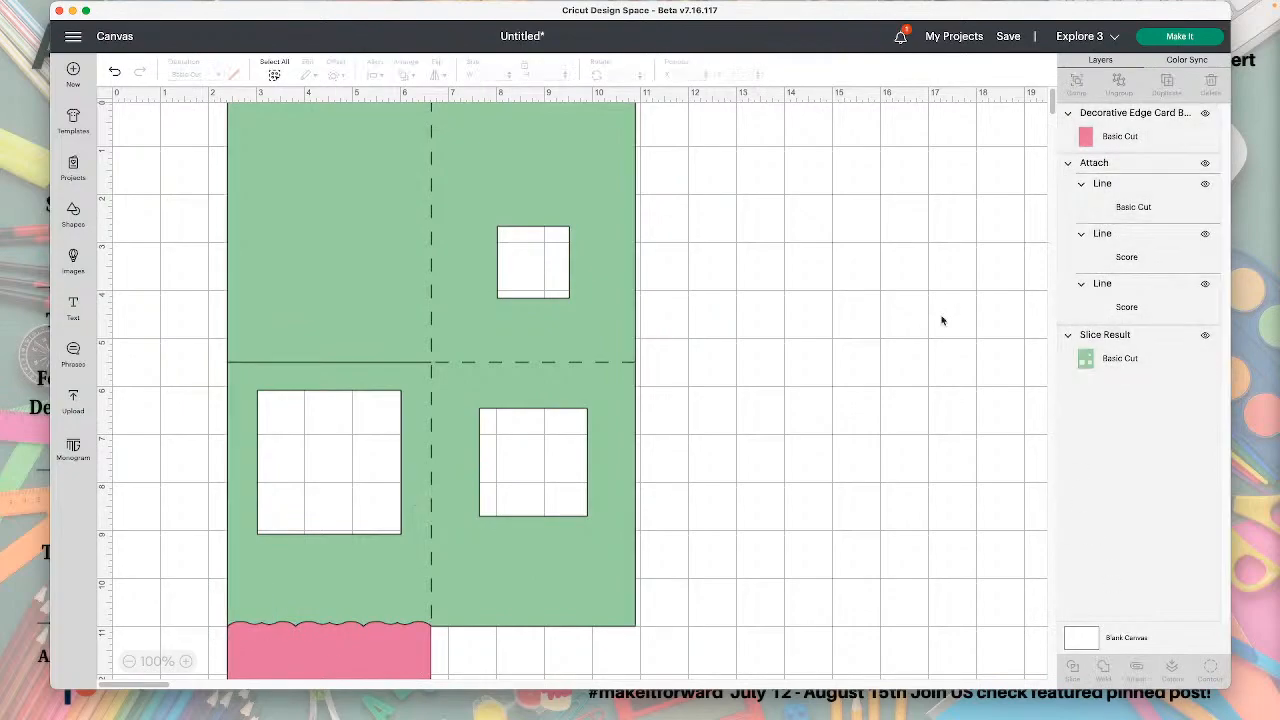
Hide the attached lines, slice the scalloped pink card out of the green sheet and remove the leftover pieces.
click(1205, 165)
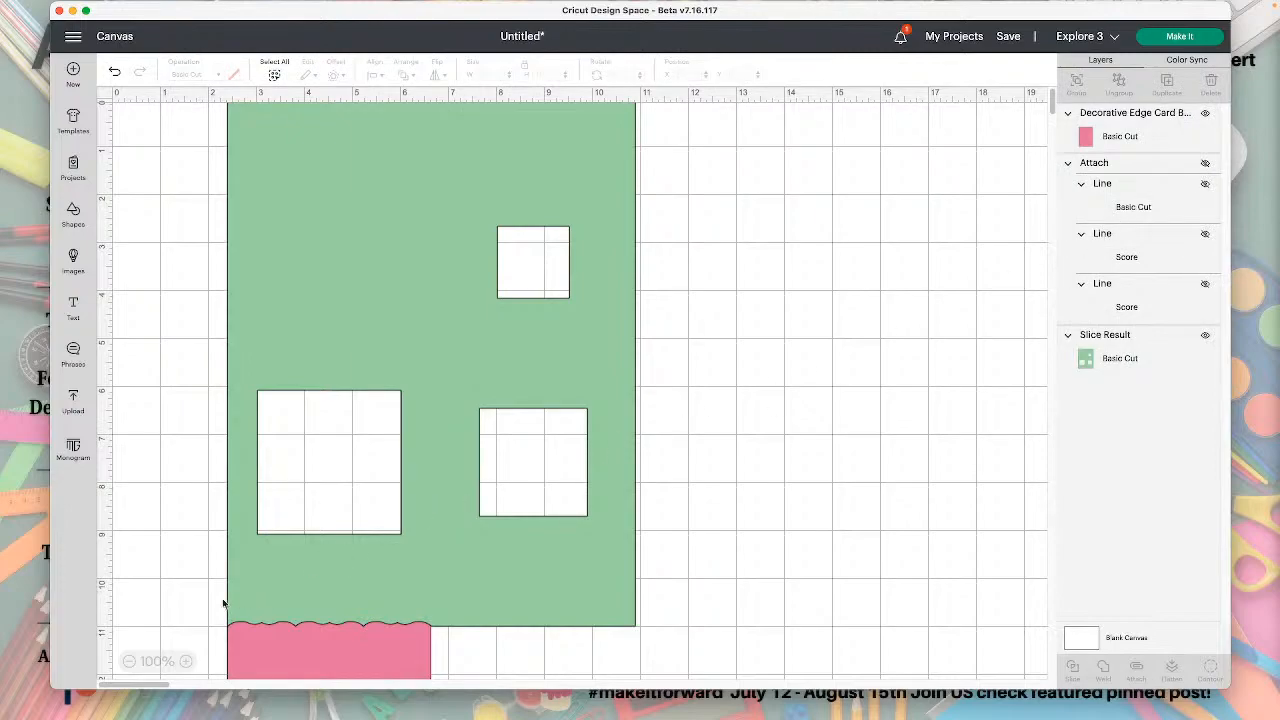
drag(177, 614, 254, 638)
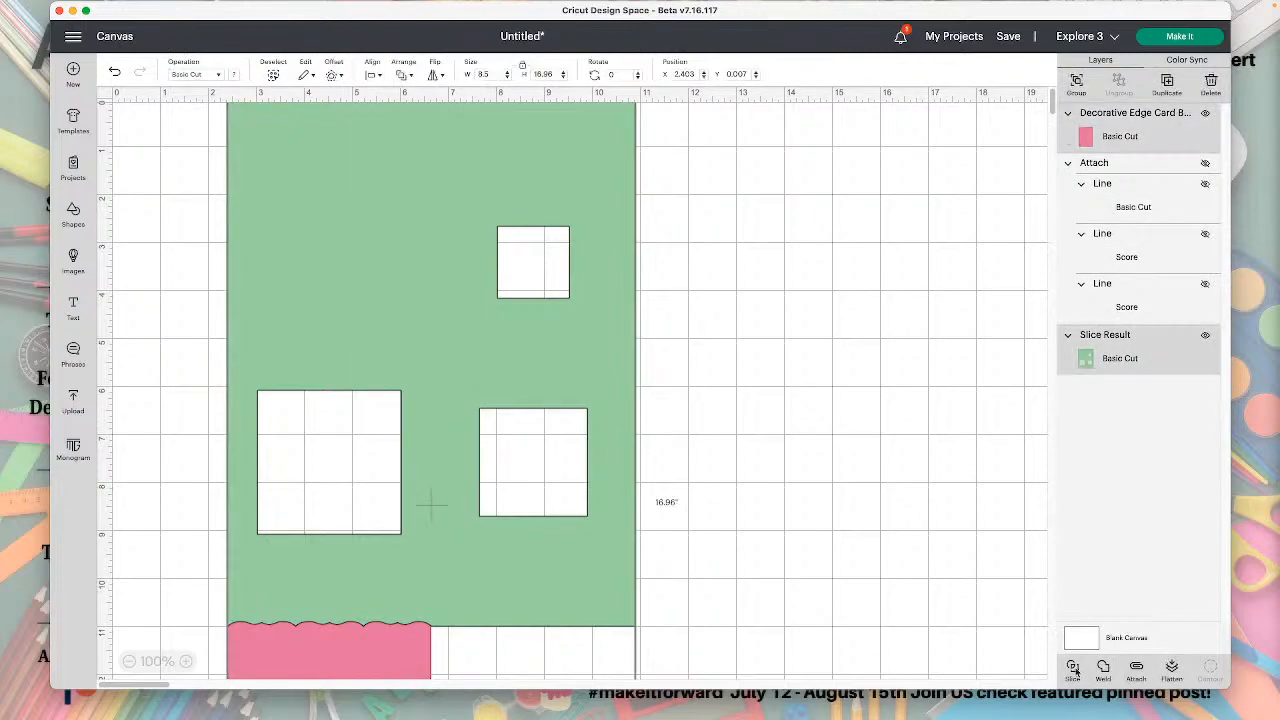
drag(564, 597, 887, 597)
click(344, 613)
drag(334, 598, 344, 636)
key(Delete)
drag(800, 576, 400, 587)
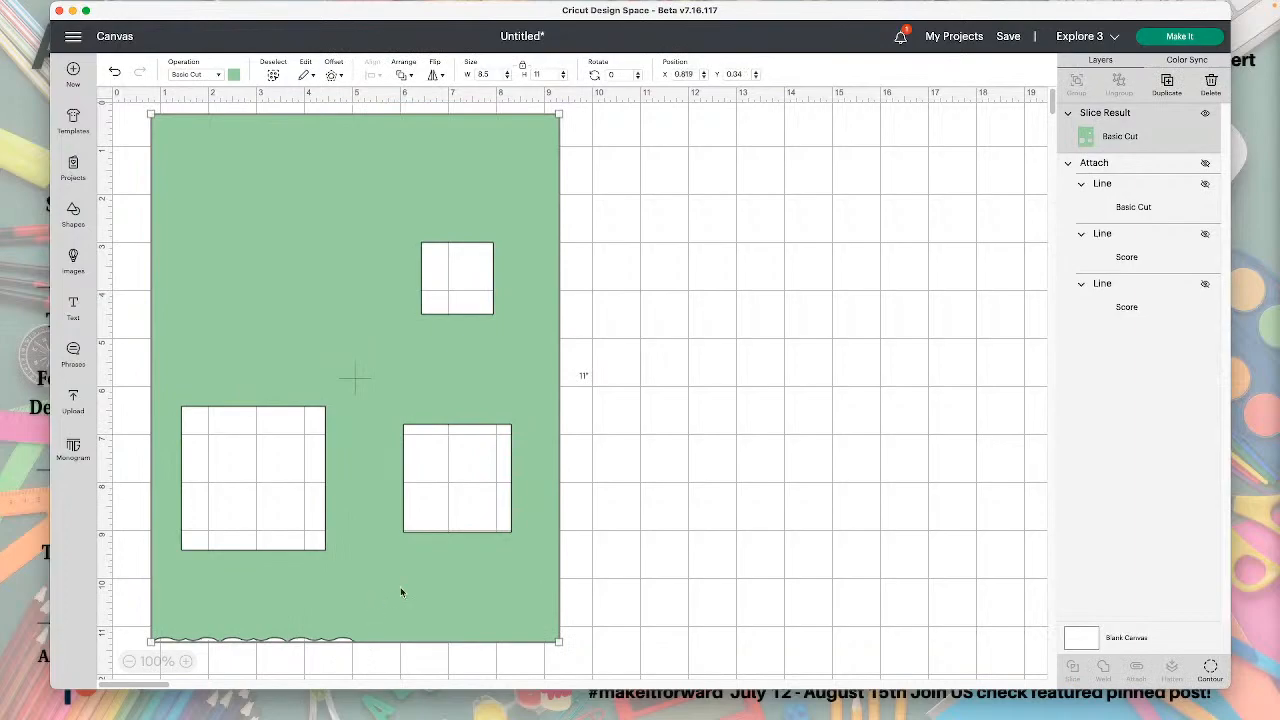
Show the attached cut and score lines again and send the green sheet to the back.
click(1205, 163)
click(409, 137)
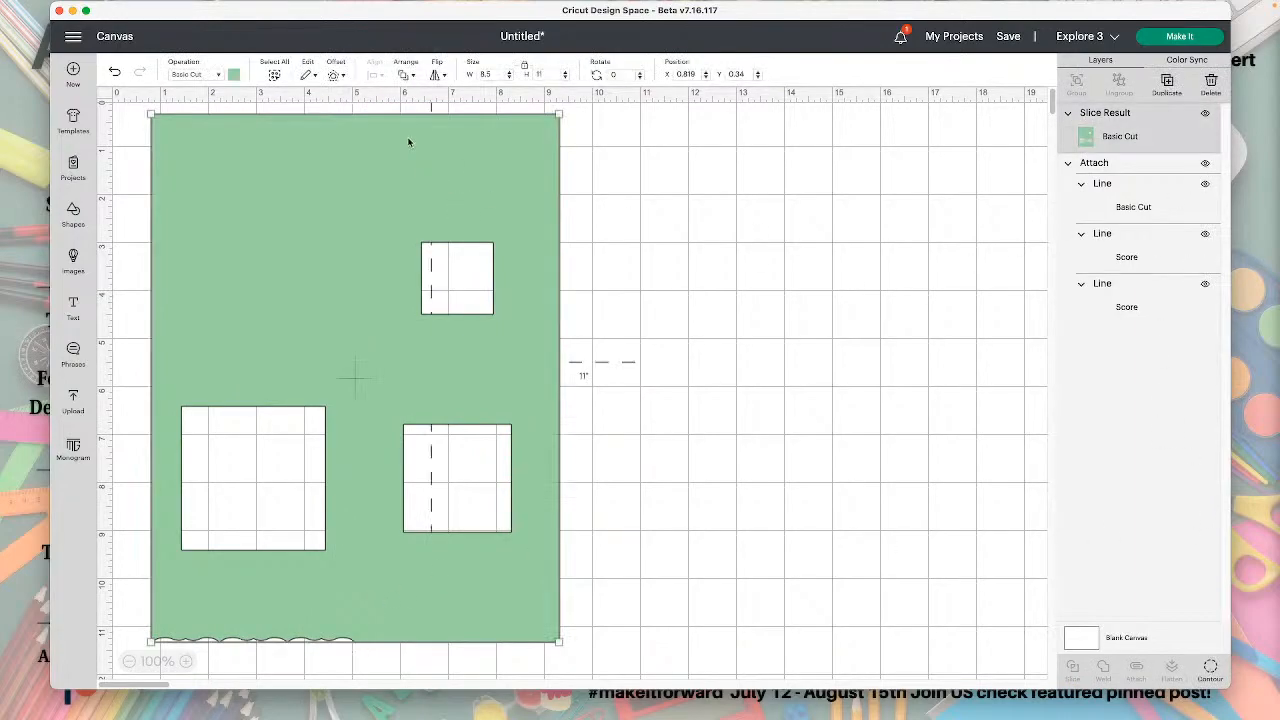
click(405, 74)
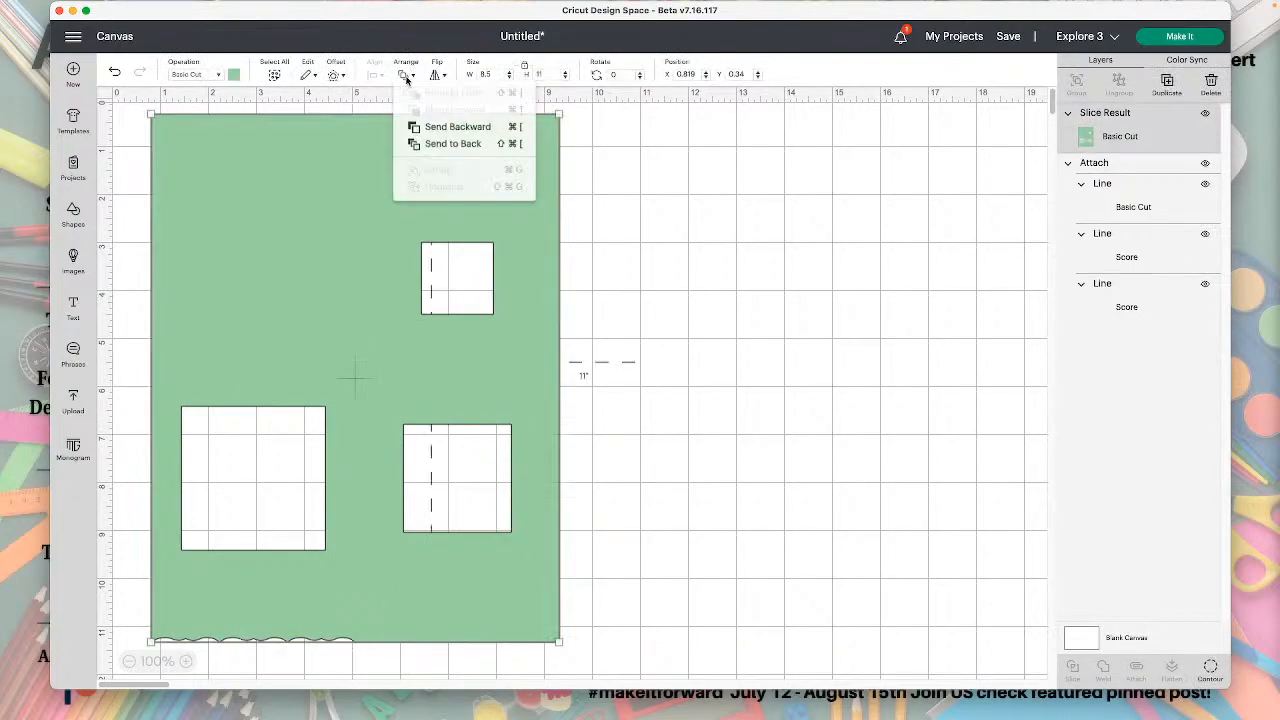
click(457, 147)
Center the cut and score lines on the green sheet and attach them to it.
drag(789, 449, 244, 300)
click(370, 76)
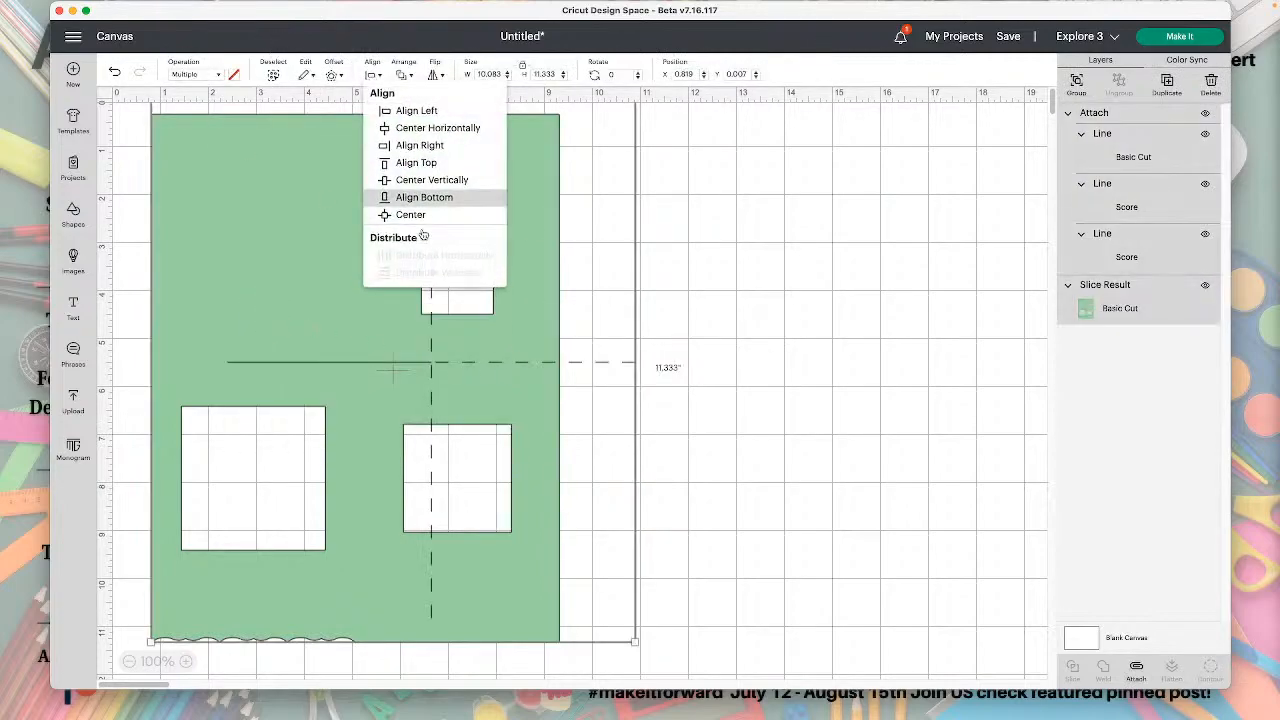
click(425, 216)
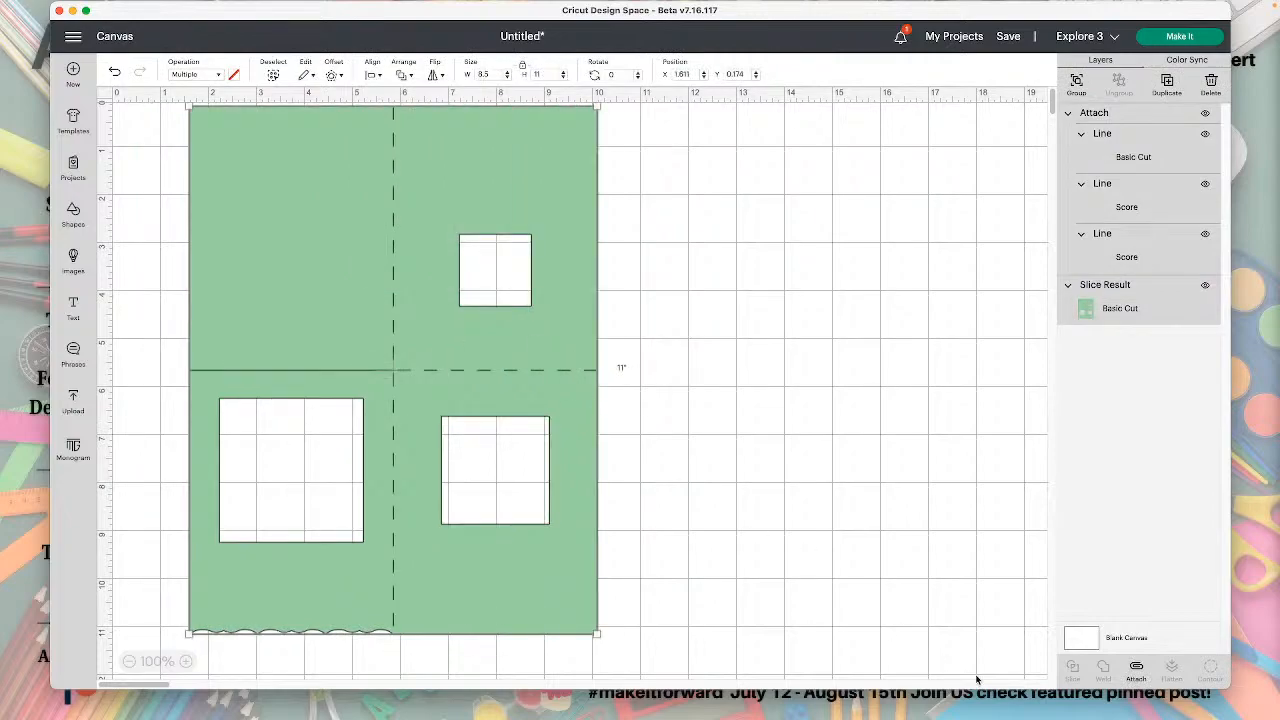
click(1136, 668)
Move the attached green card base on the canvas to about X 6.6, Y 0.72.
drag(477, 423, 670, 426)
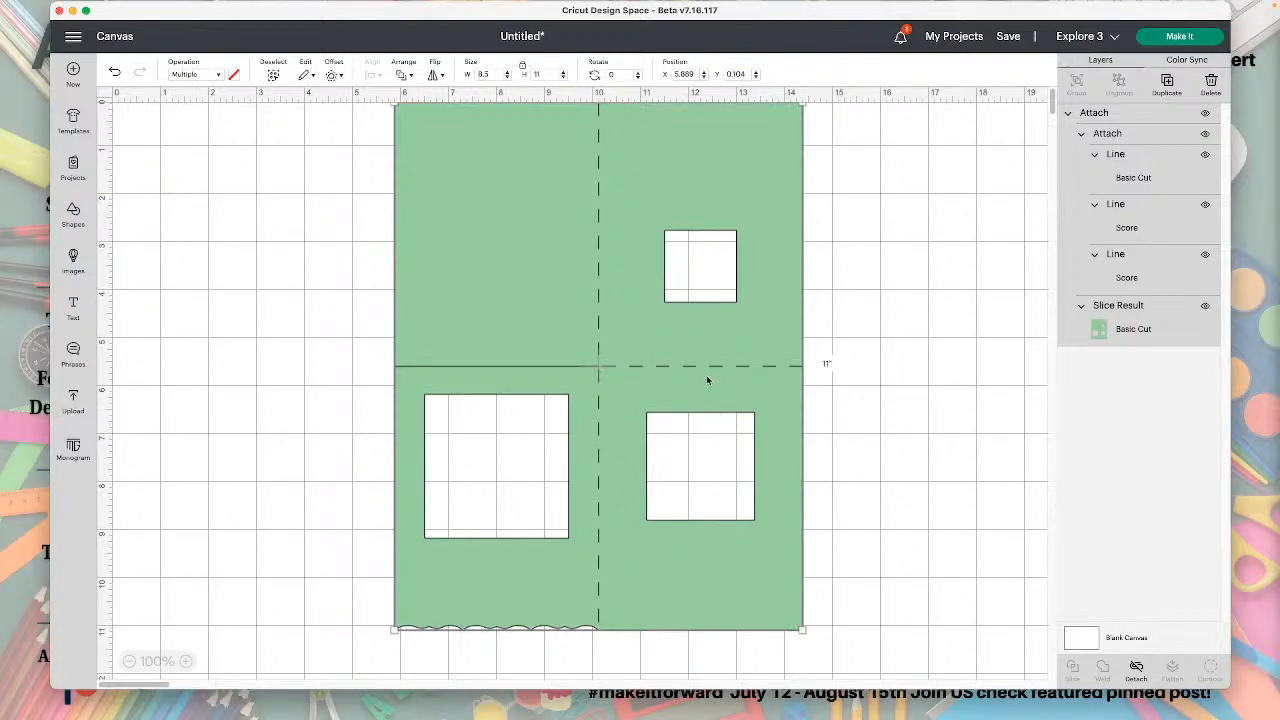
drag(707, 380, 662, 387)
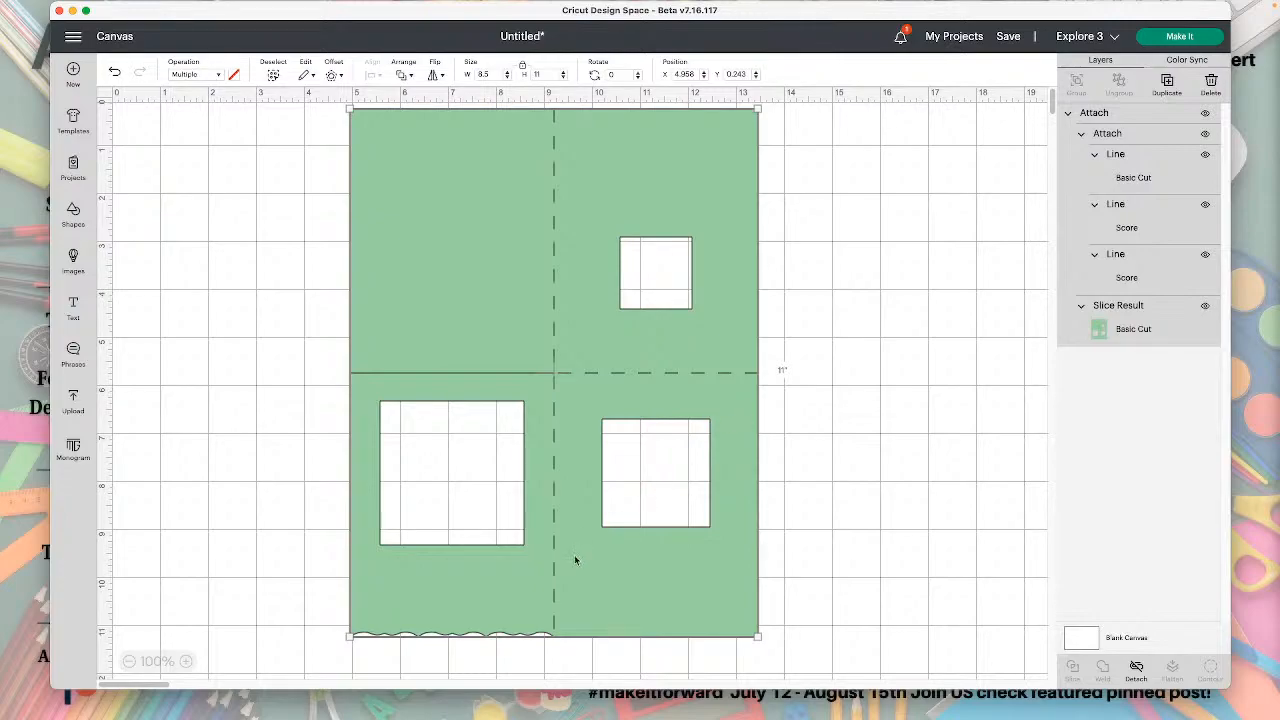
click(486, 657)
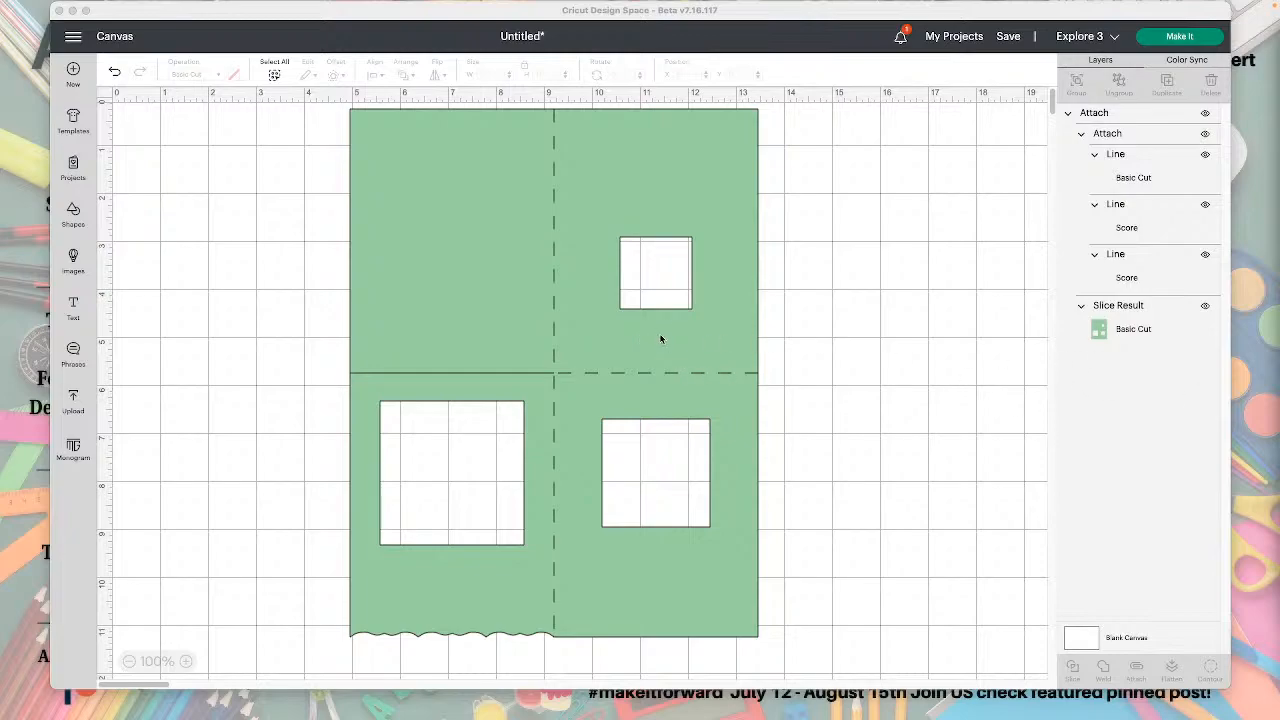
drag(743, 355, 800, 358)
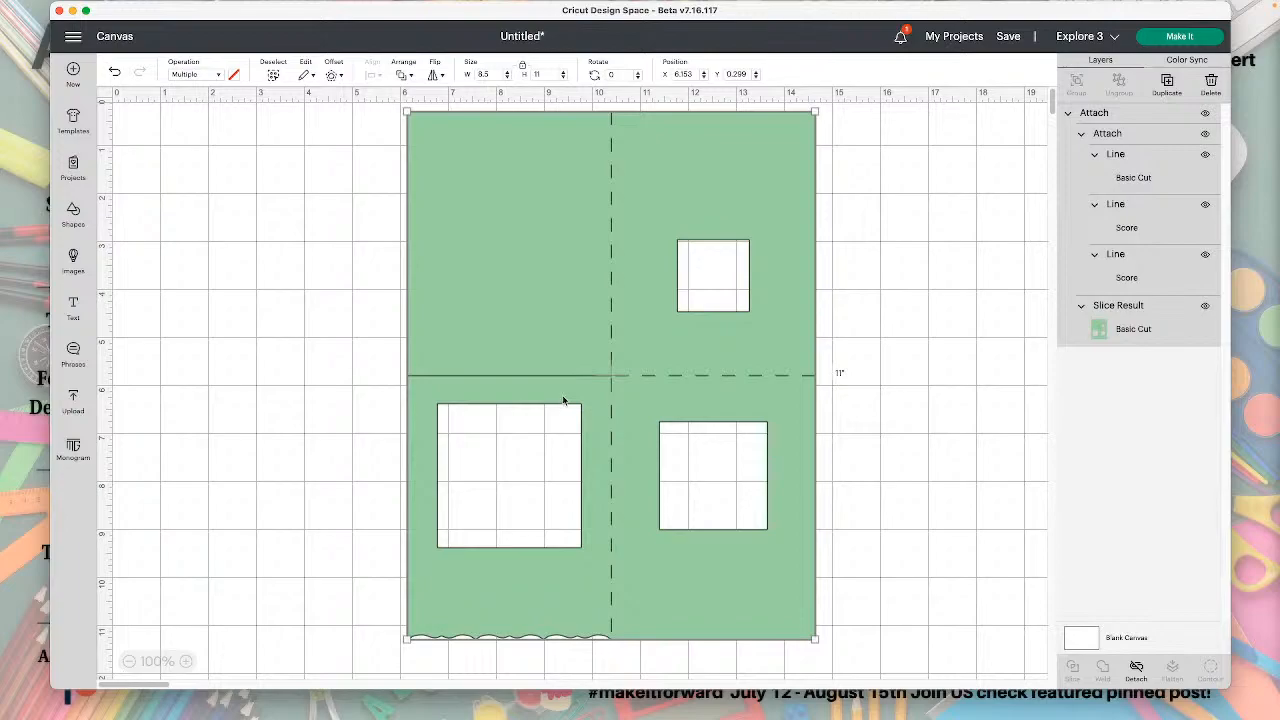
drag(803, 451, 814, 504)
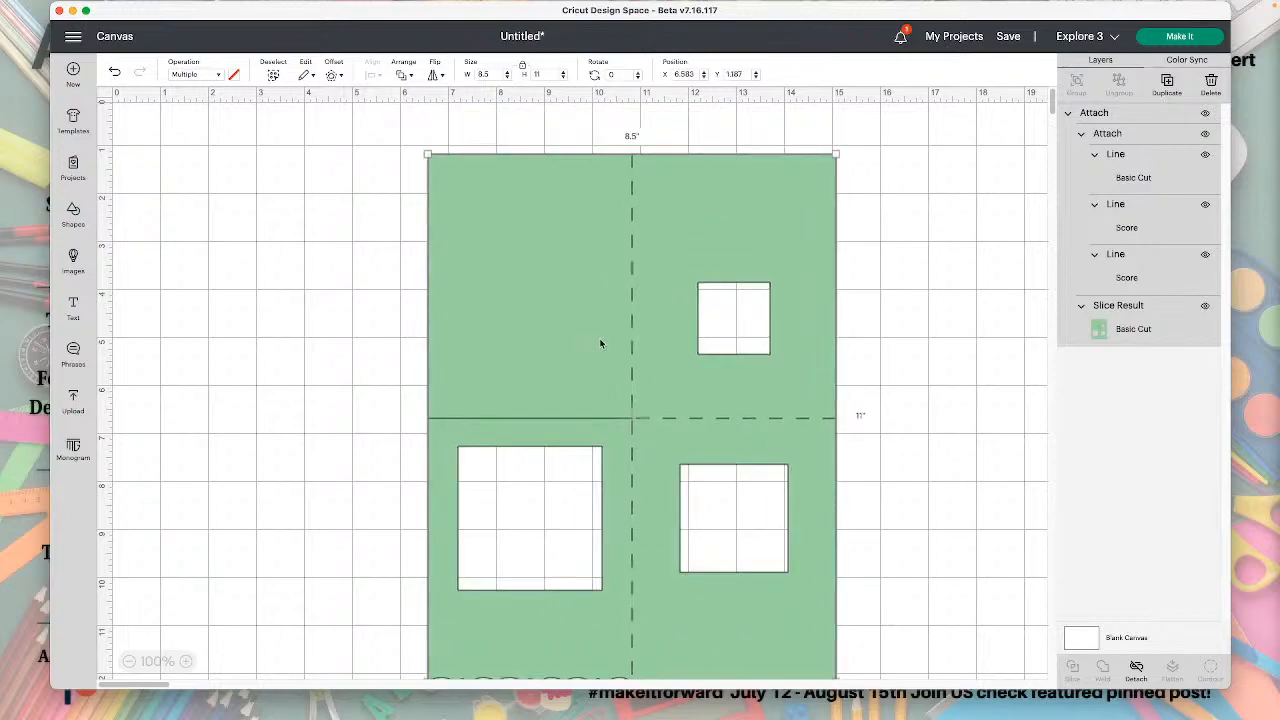
drag(591, 357, 592, 334)
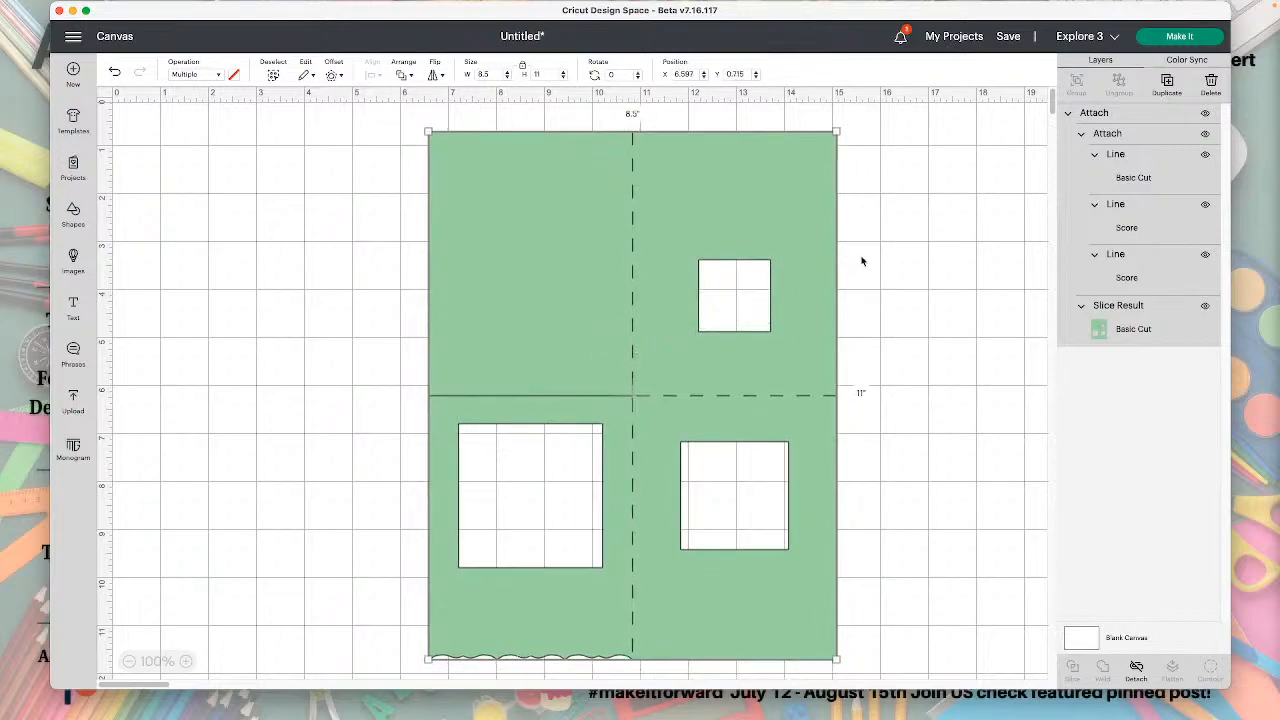
Open the saved project "1 Sheet Double Sided Card Stock Card - CWA -09012022" for customizing on the canvas.
click(956, 40)
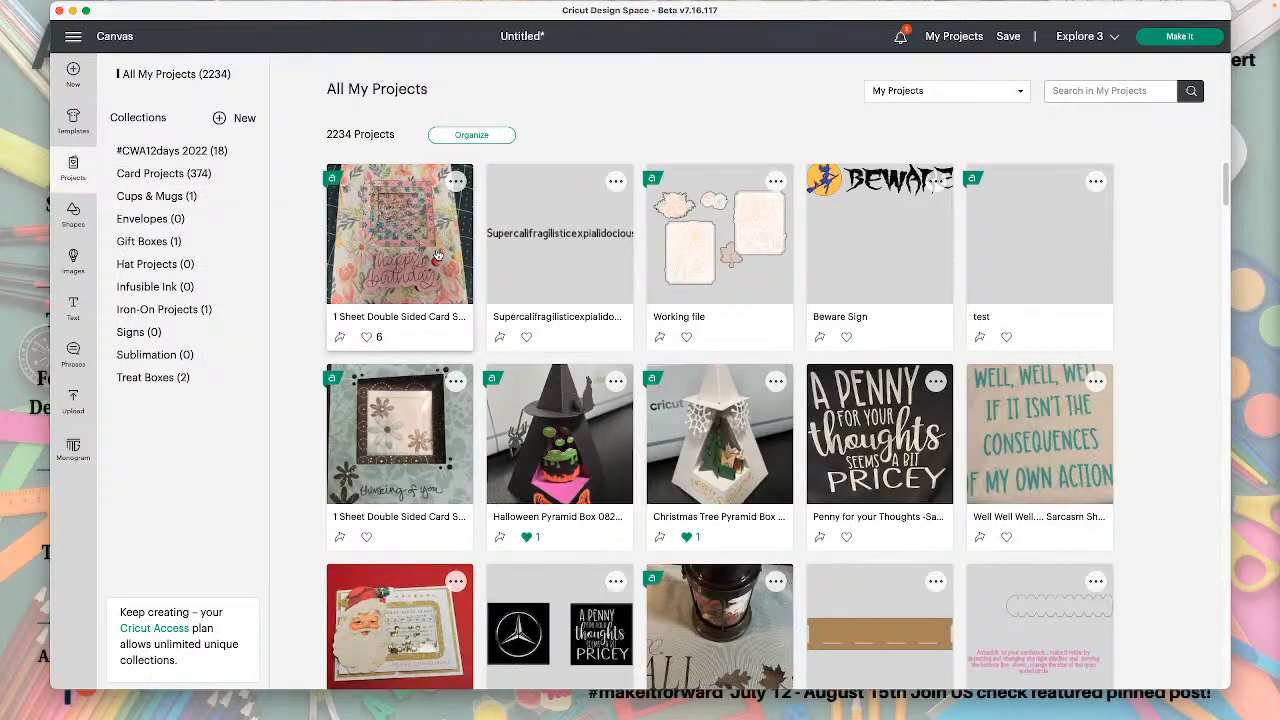
click(437, 256)
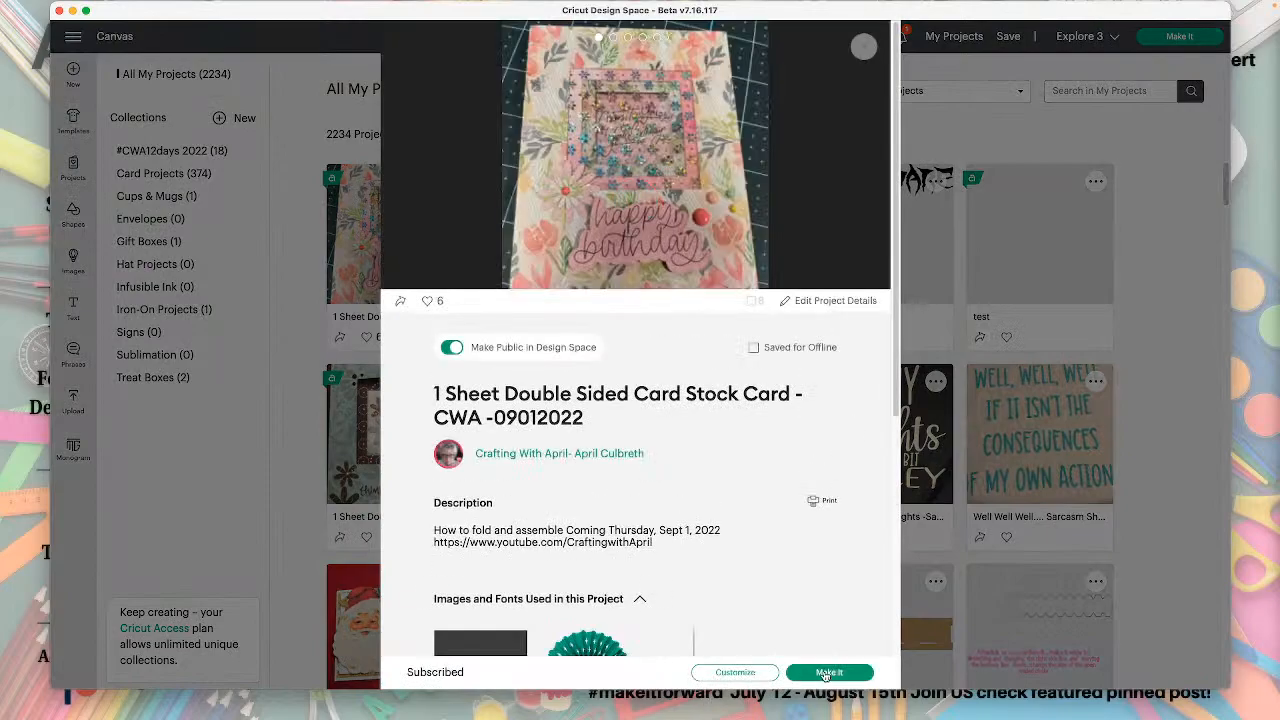
click(758, 676)
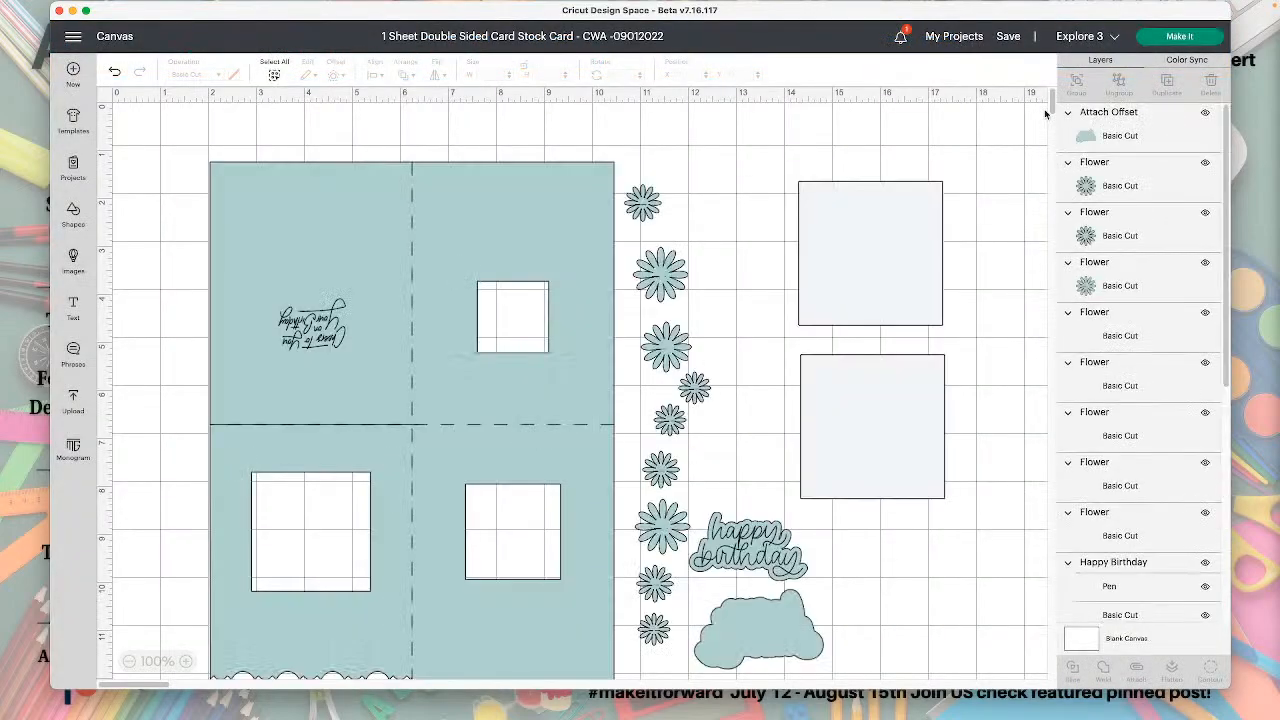
scroll(474, 482, down, 2)
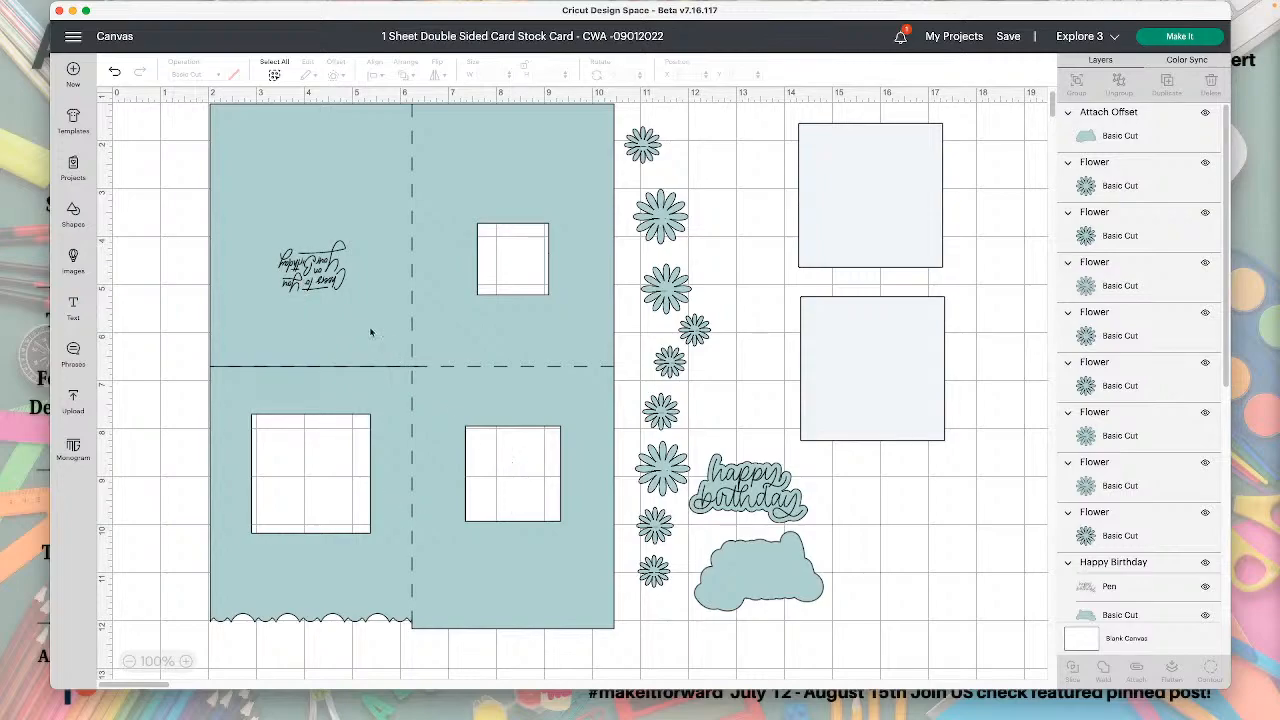
Duplicate the "Cheers To You On Your Birthday" sentiment and place the copy in the lower-right window at about X 7.69, Y 8.40.
click(327, 270)
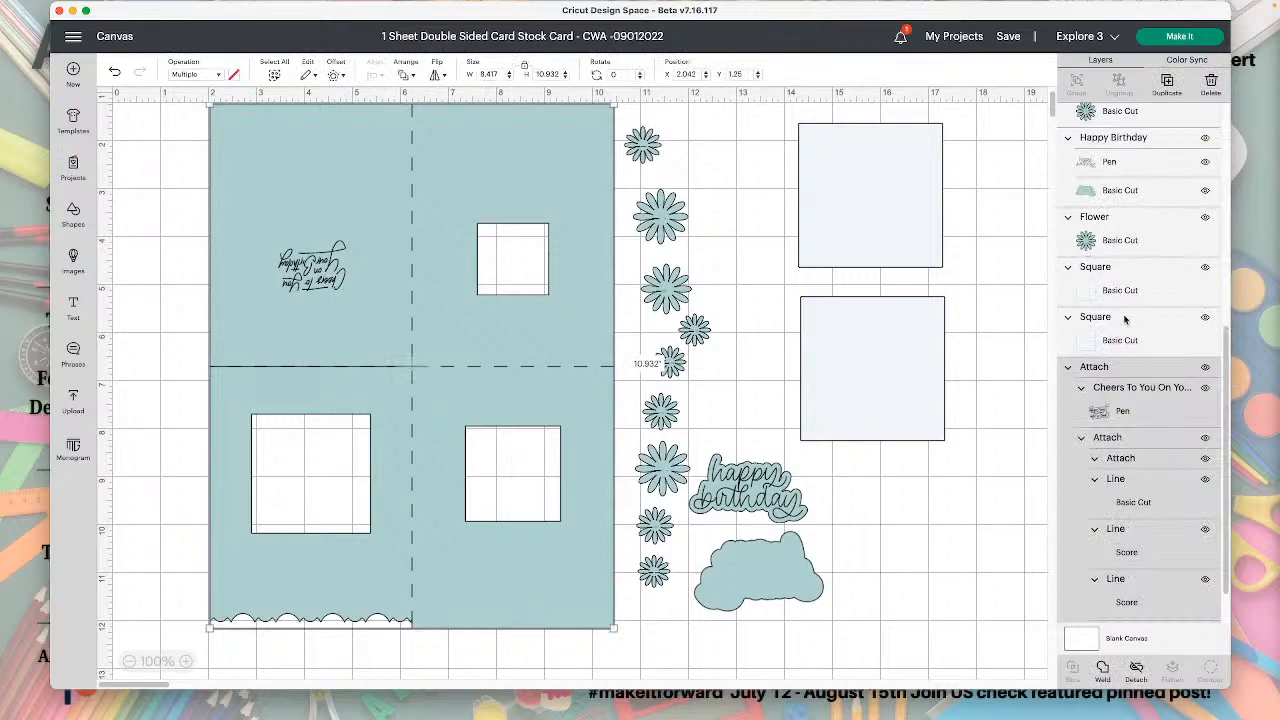
click(1124, 408)
click(1167, 85)
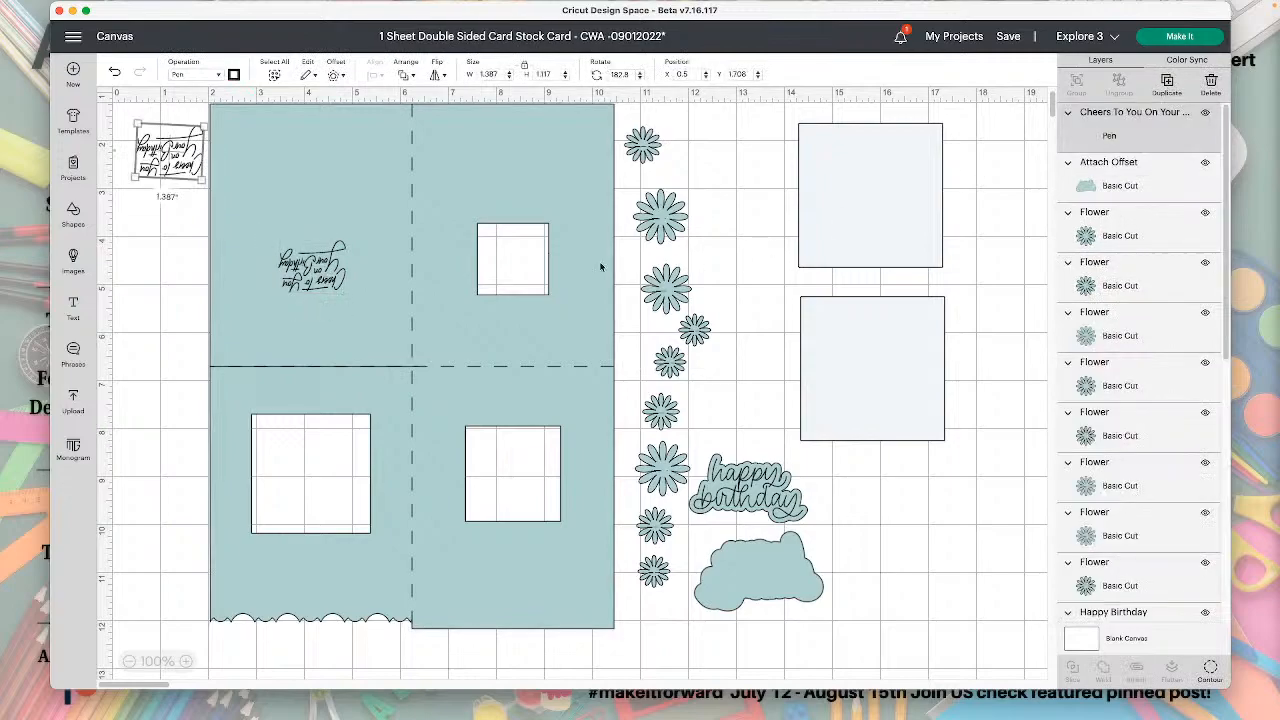
drag(186, 155, 529, 481)
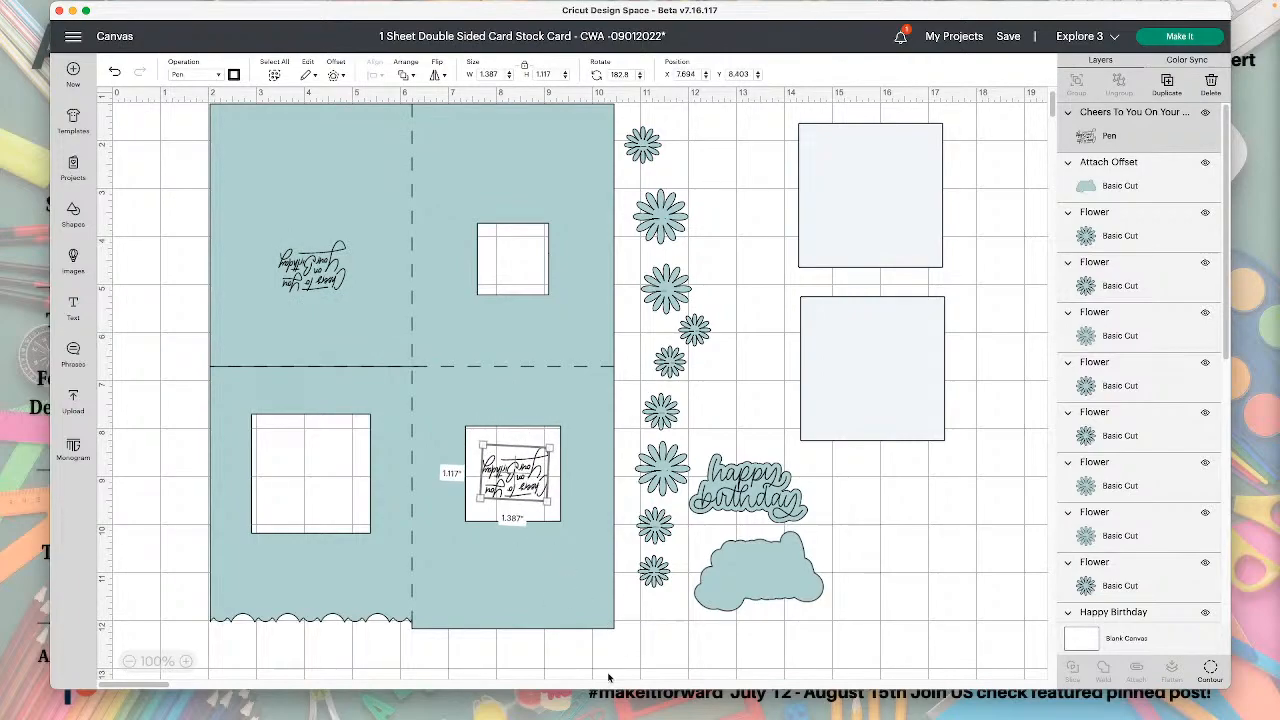
Delete the duplicated sentiment from the card's lower-right window.
drag(614, 660, 465, 438)
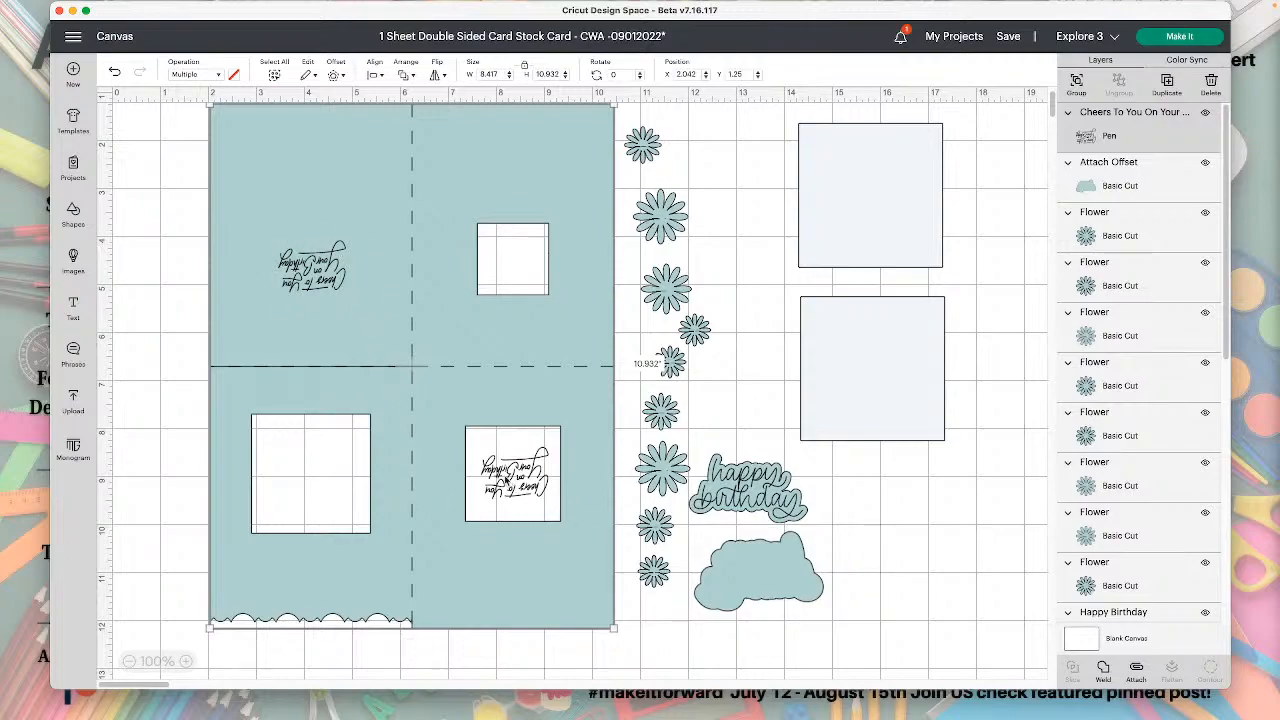
click(377, 76)
click(1125, 134)
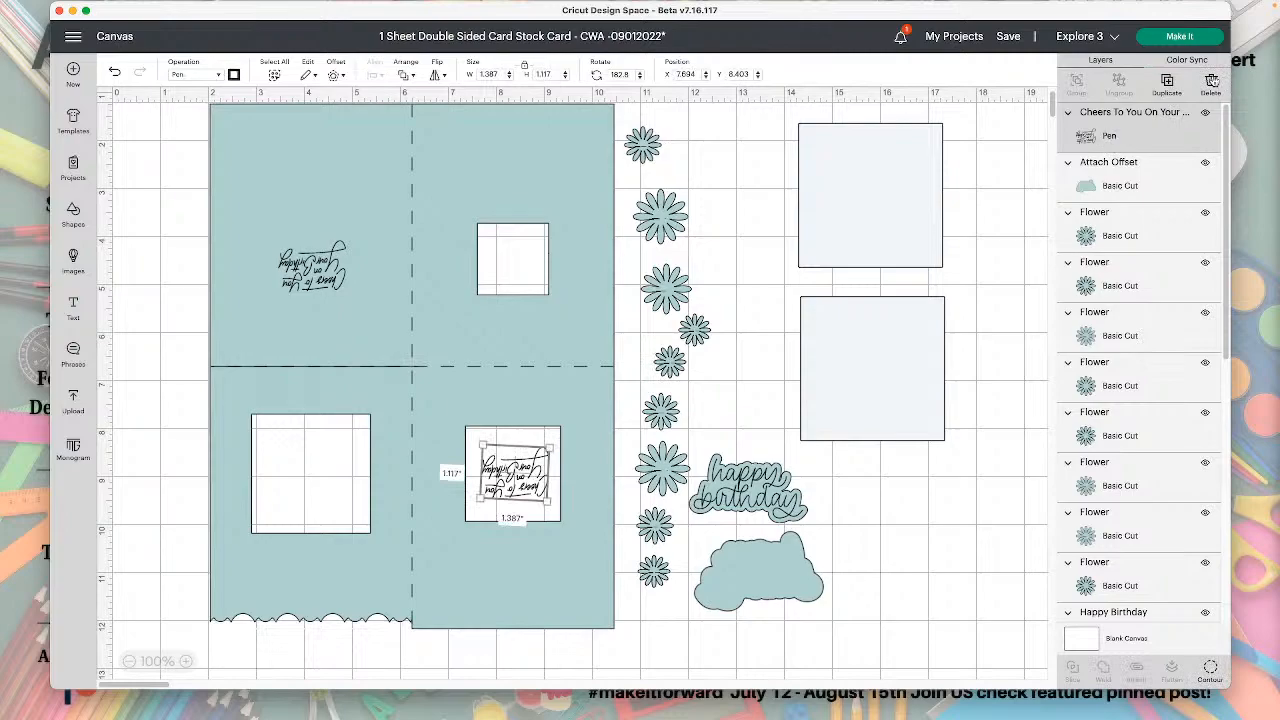
click(1211, 84)
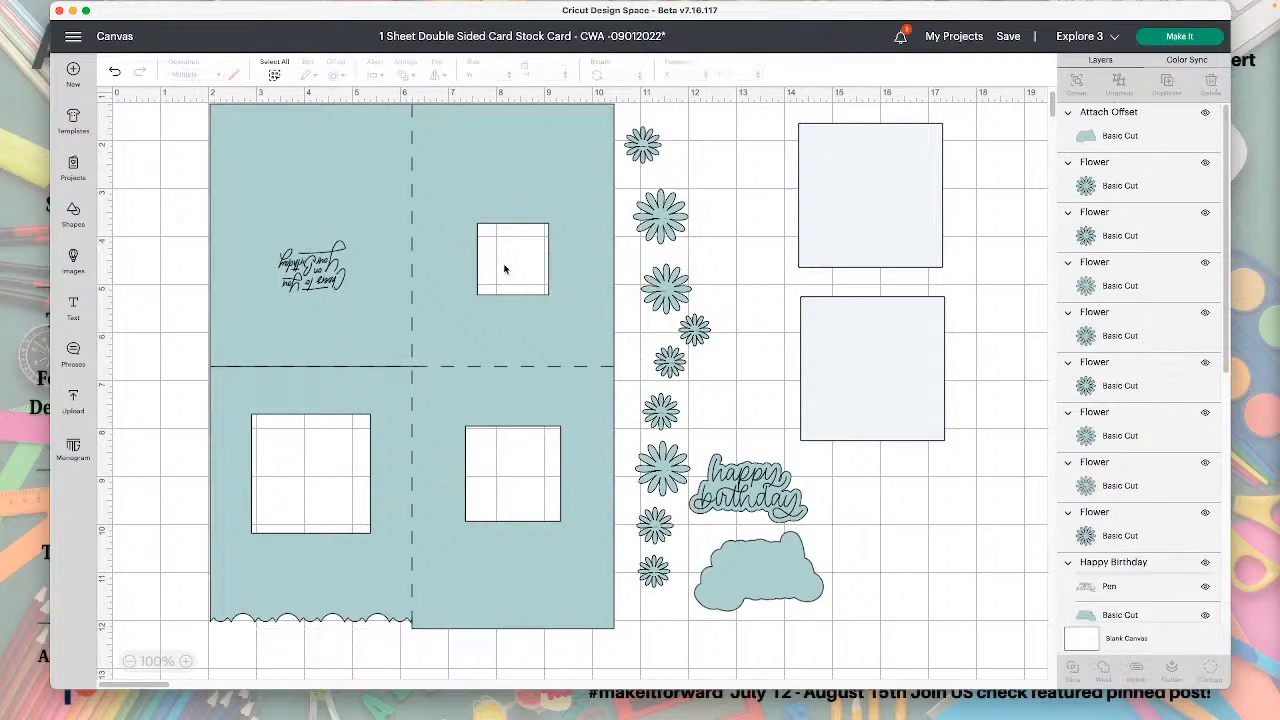
Place one 3 in square over the card's upper-right window at about X 6.89, Y 2.90 and send it to the back.
scroll(505, 270, down, 1)
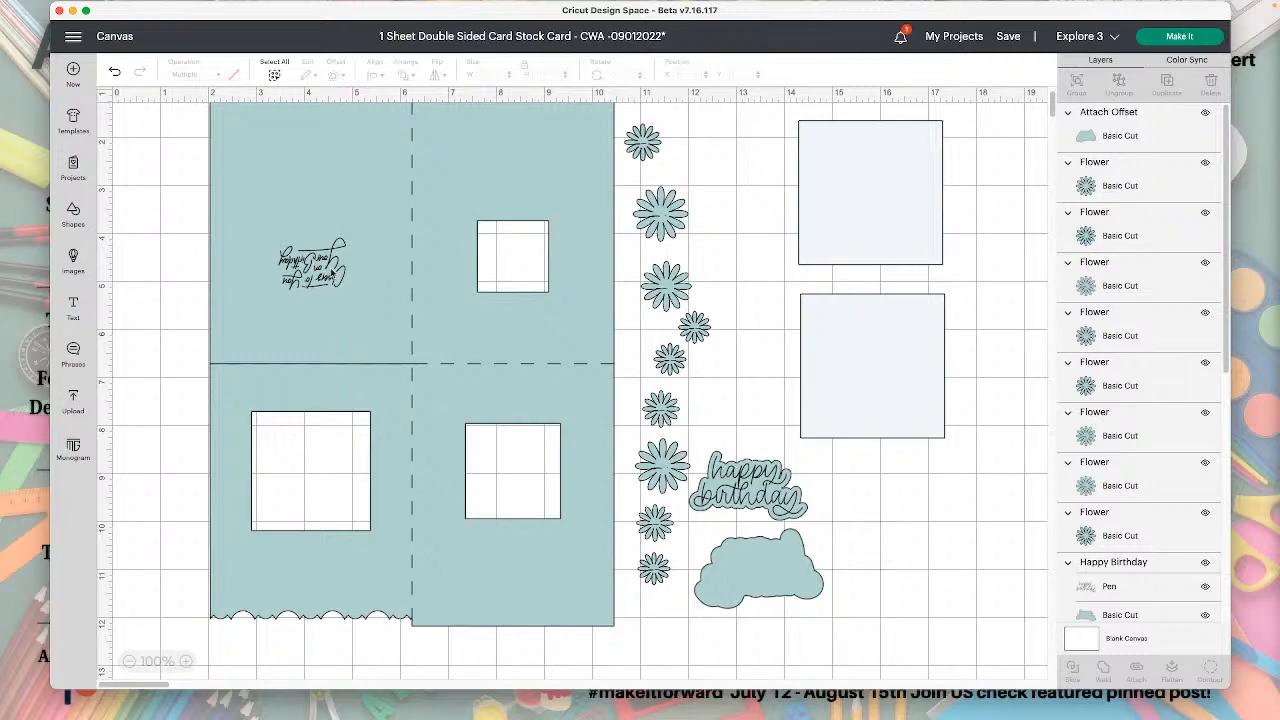
click(326, 260)
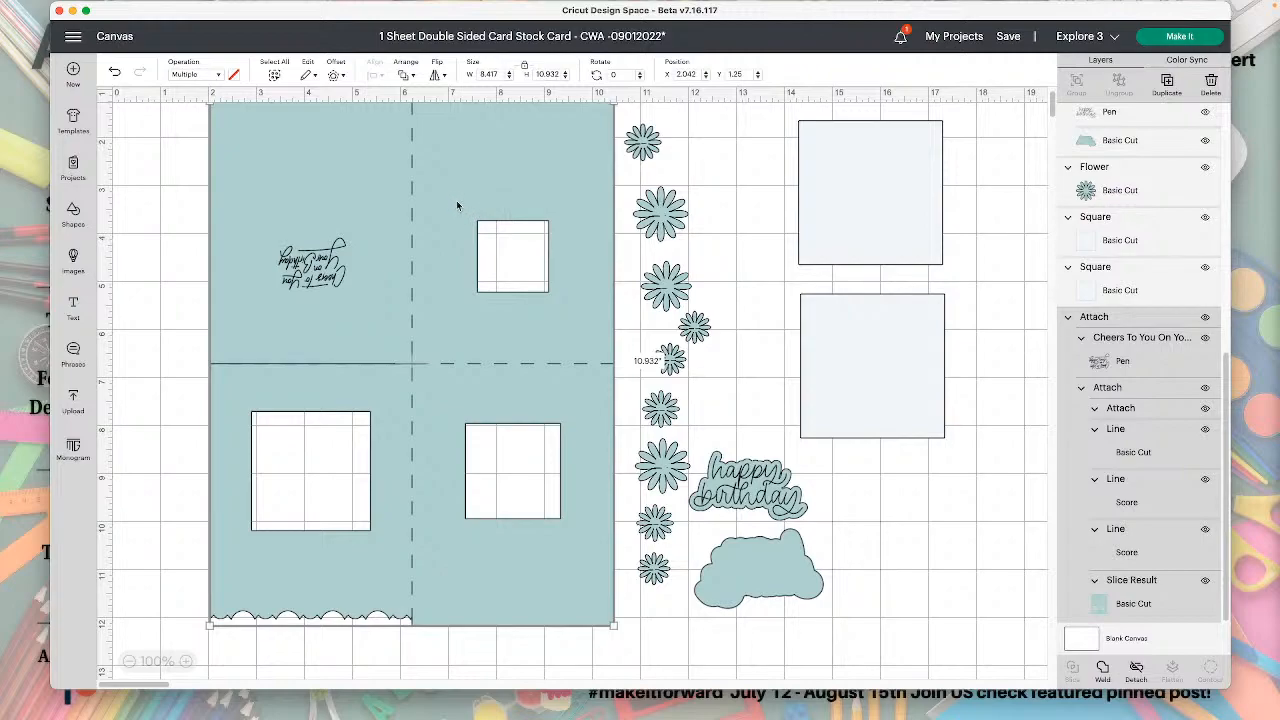
drag(893, 224, 513, 257)
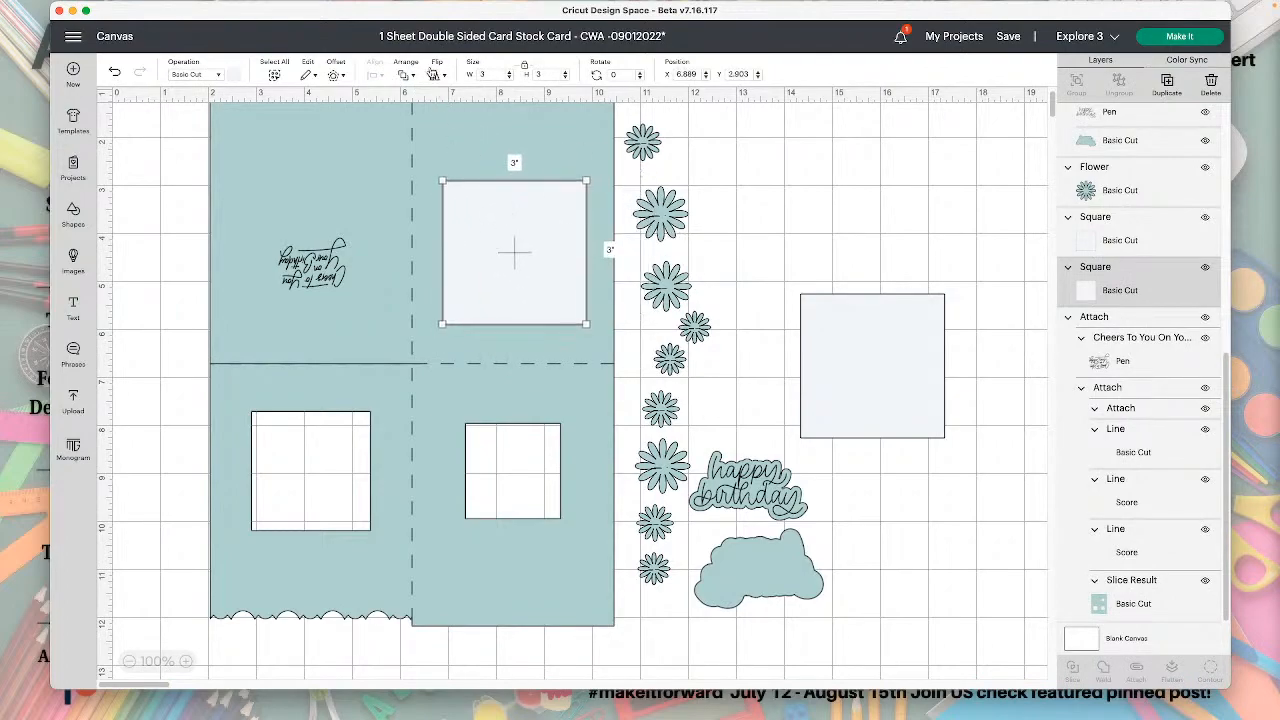
click(403, 75)
click(438, 145)
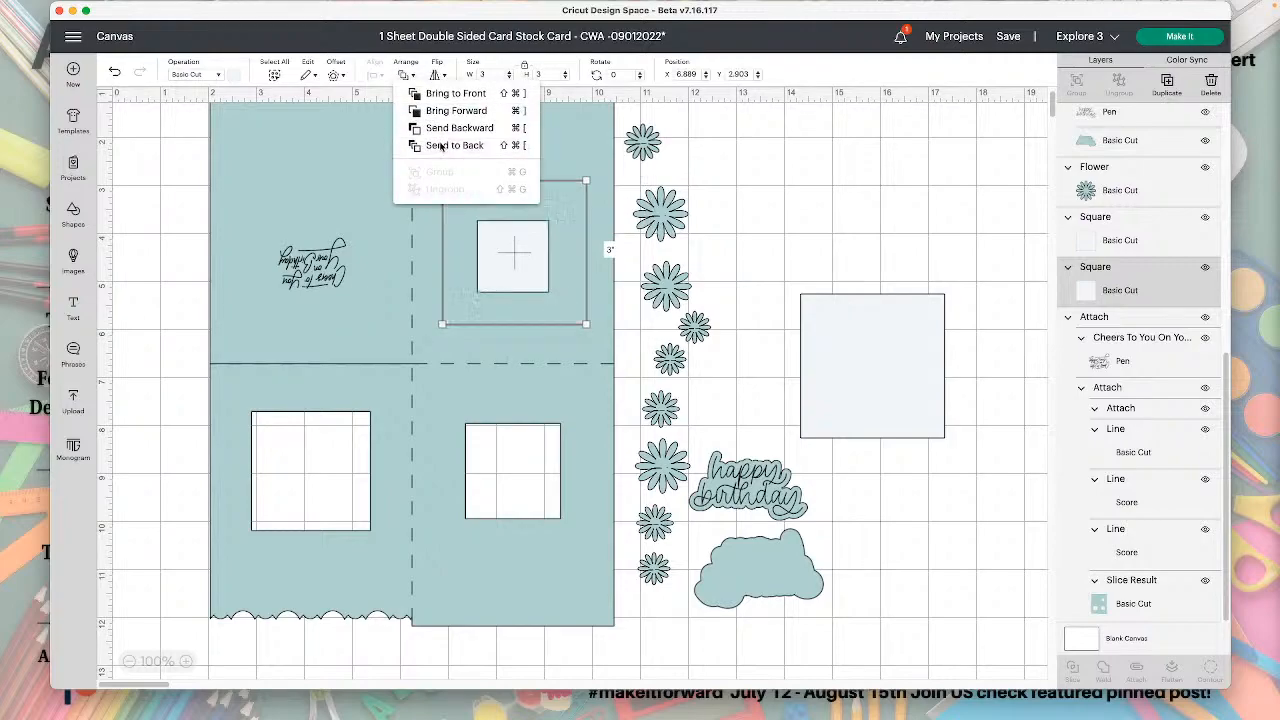
click(615, 267)
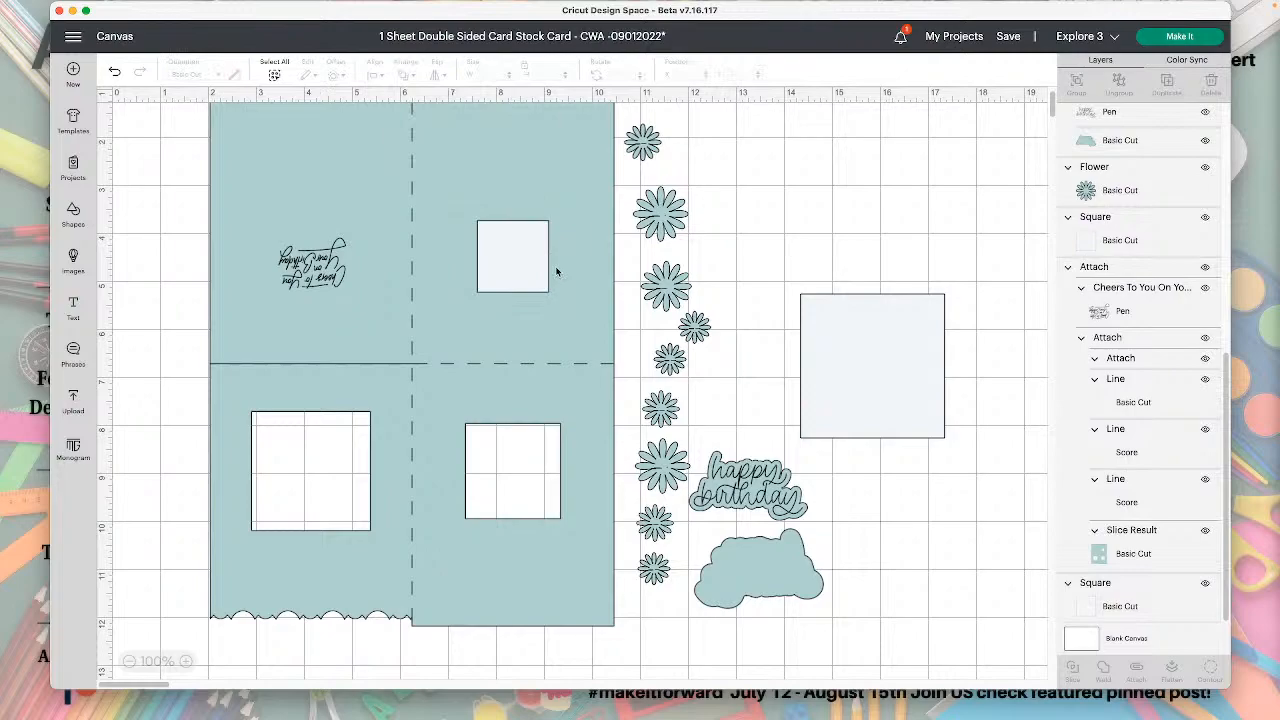
Place the remaining 3 in square over the lower-left window and move a small flower aside to about X 15.24, Y 4.99.
click(854, 364)
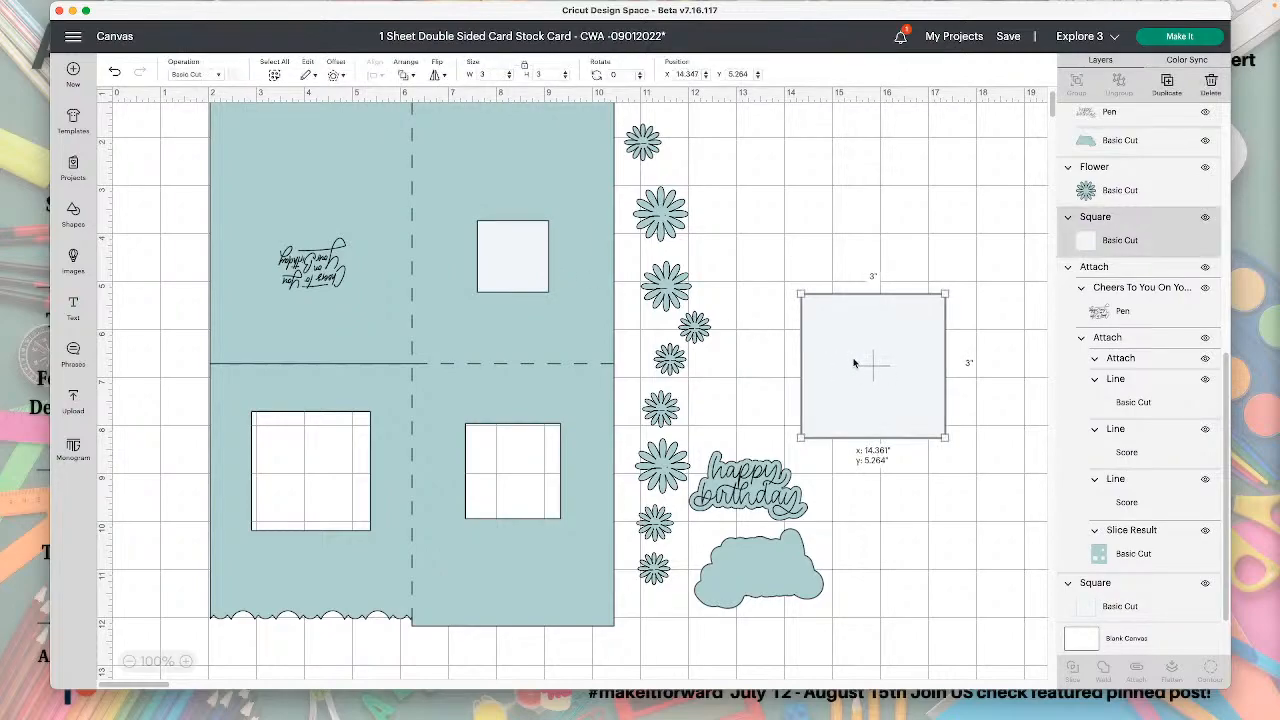
drag(854, 364, 293, 466)
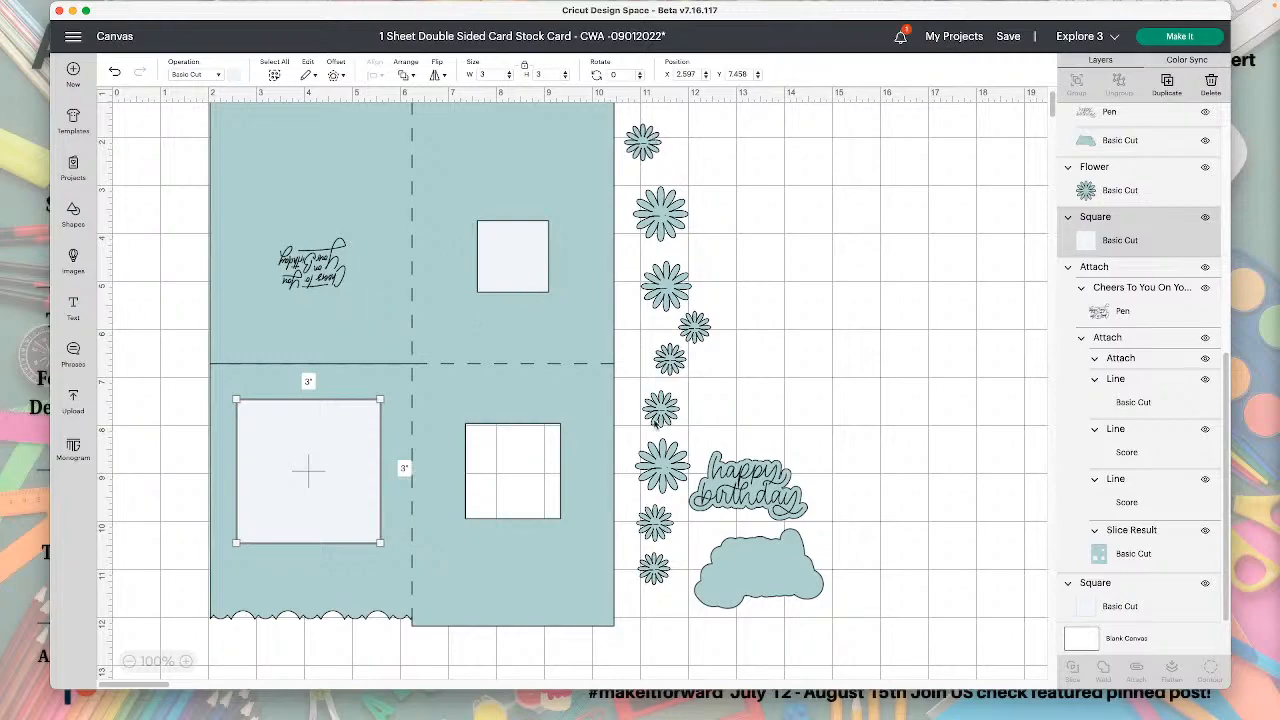
drag(660, 410, 862, 304)
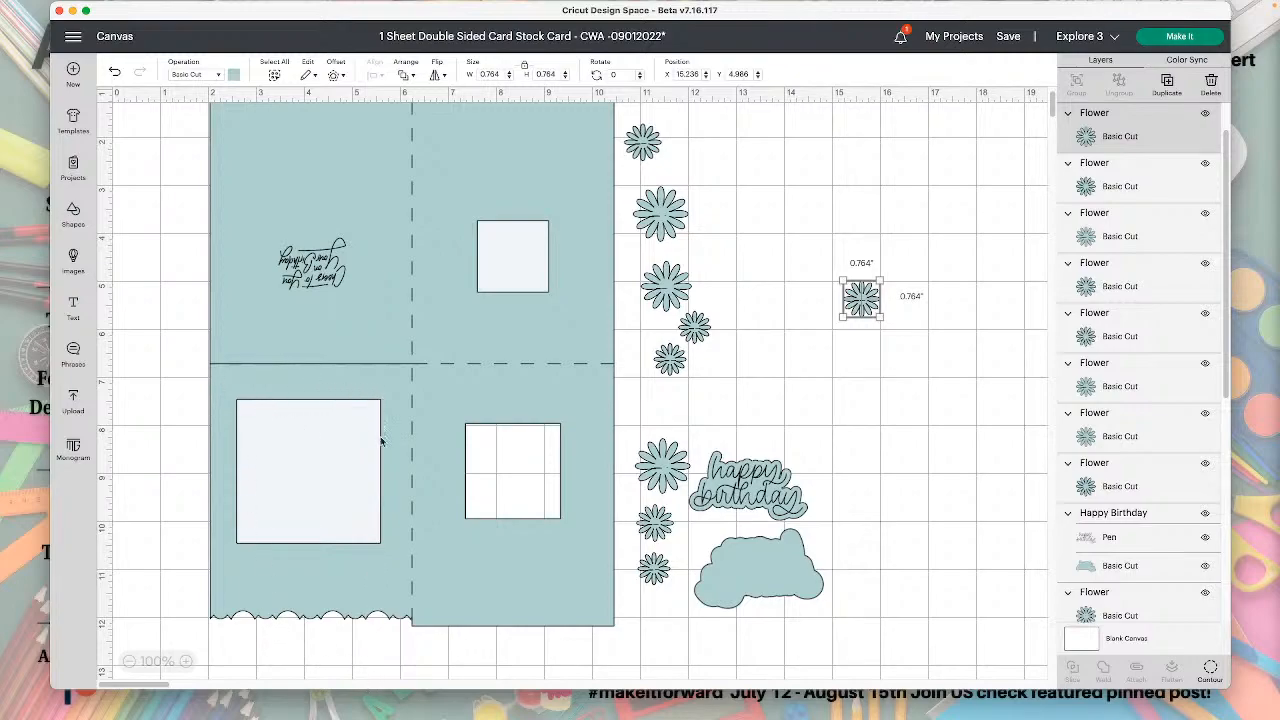
Shift the card up the canvas and place the 3 in square over its lower-left window at about X 2.67, Y 6.24.
drag(232, 539, 251, 403)
click(248, 463)
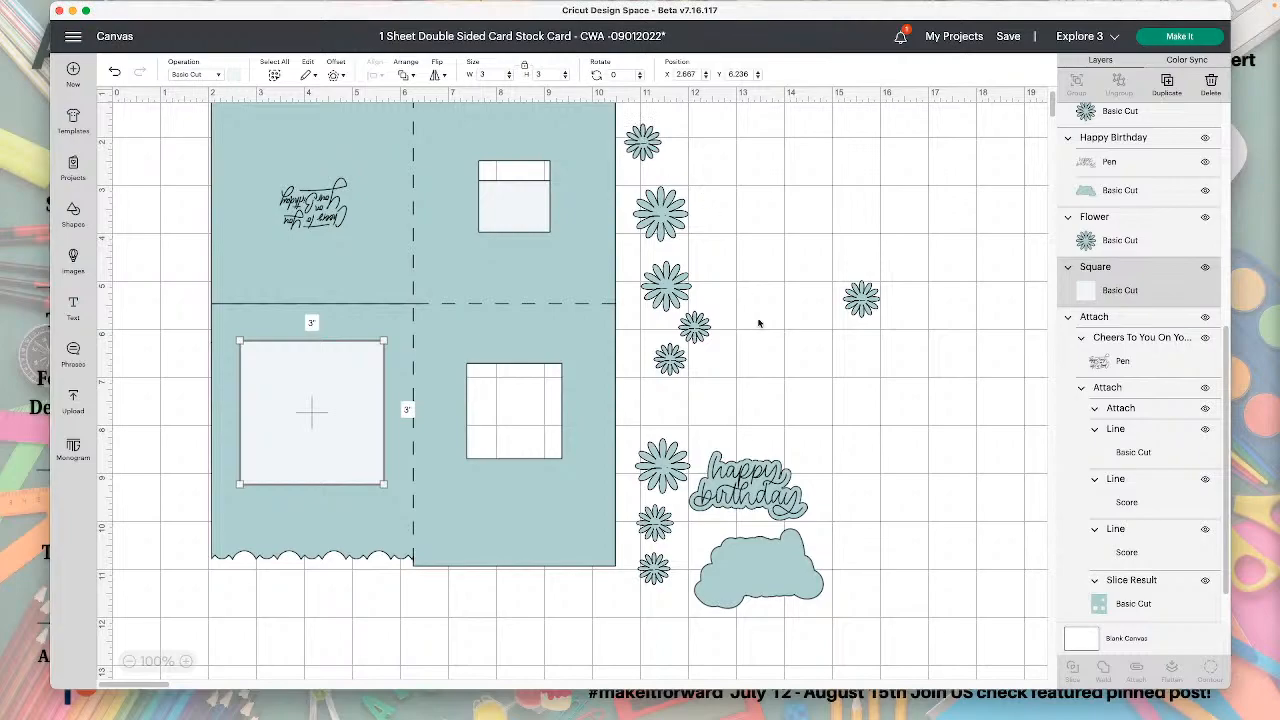
Hide the Attach Offset shape, and group and hide the flowers together with the Happy Birthday sentiment.
drag(906, 607, 624, 104)
click(1206, 115)
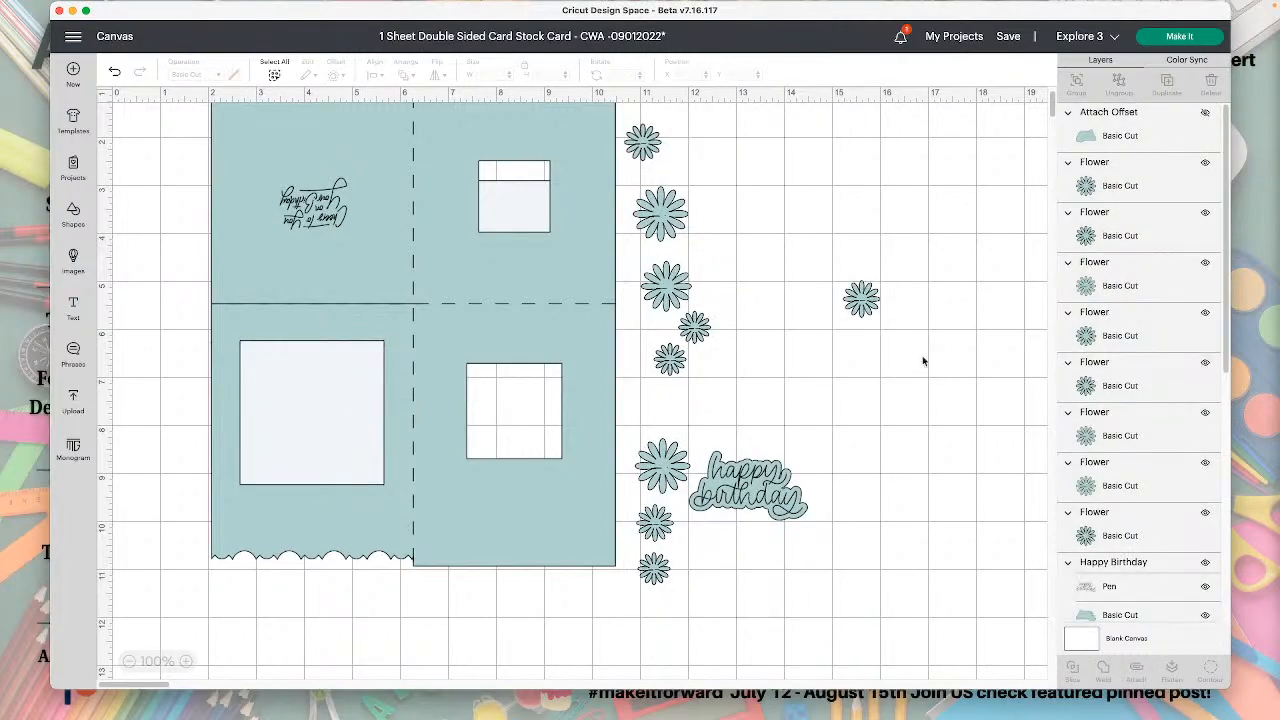
drag(627, 121, 918, 655)
click(1075, 83)
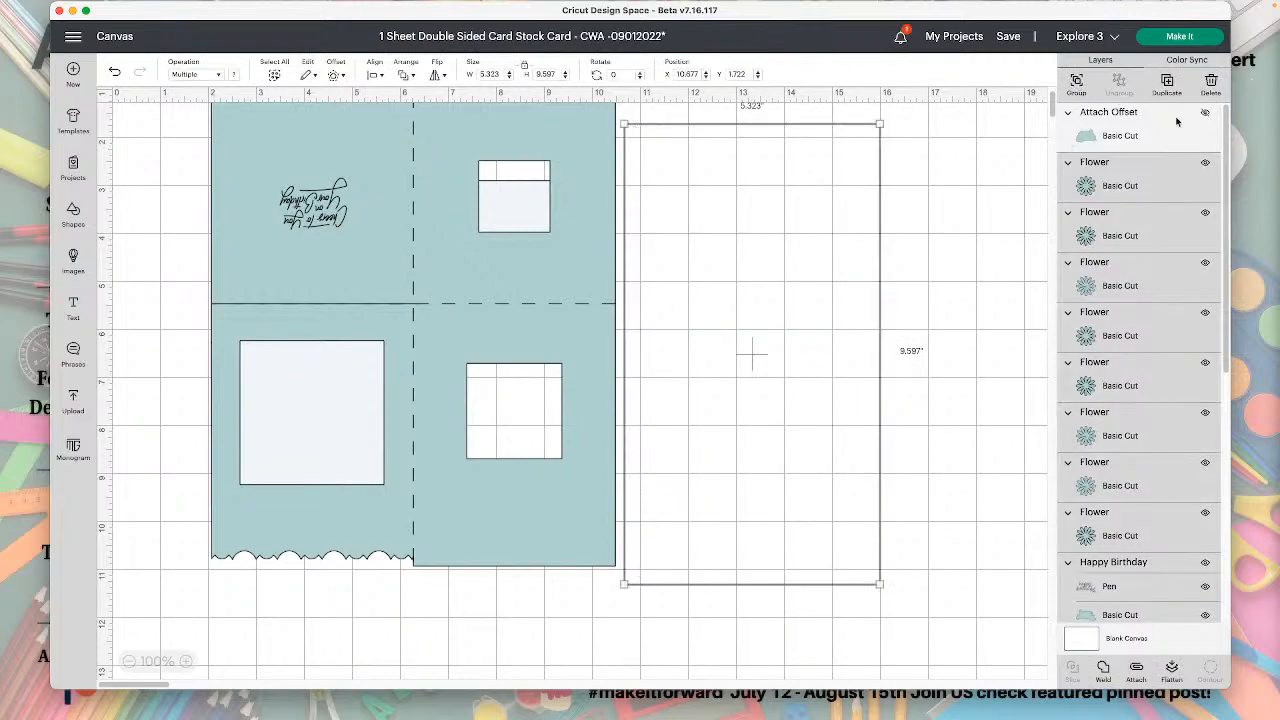
click(1205, 112)
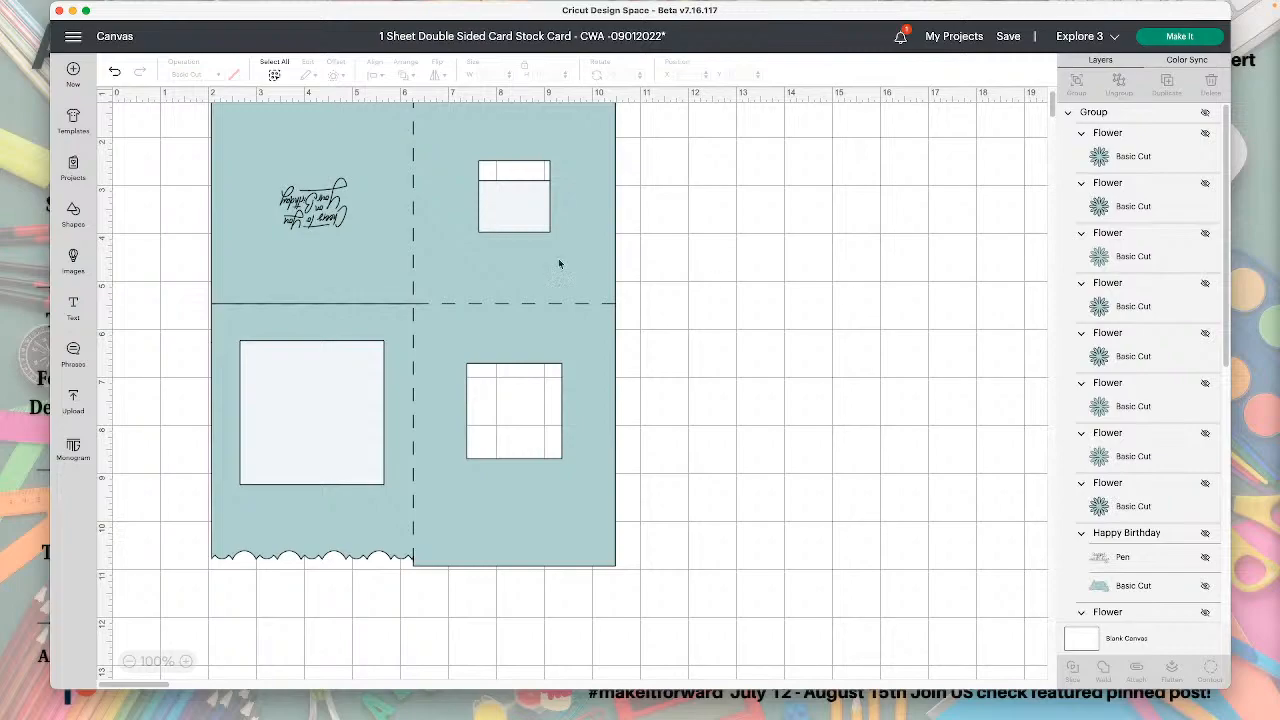
Move the card base off the lower-left 3 in square to about X 3.25, Y 0.667, and clear the selection.
drag(548, 259, 600, 285)
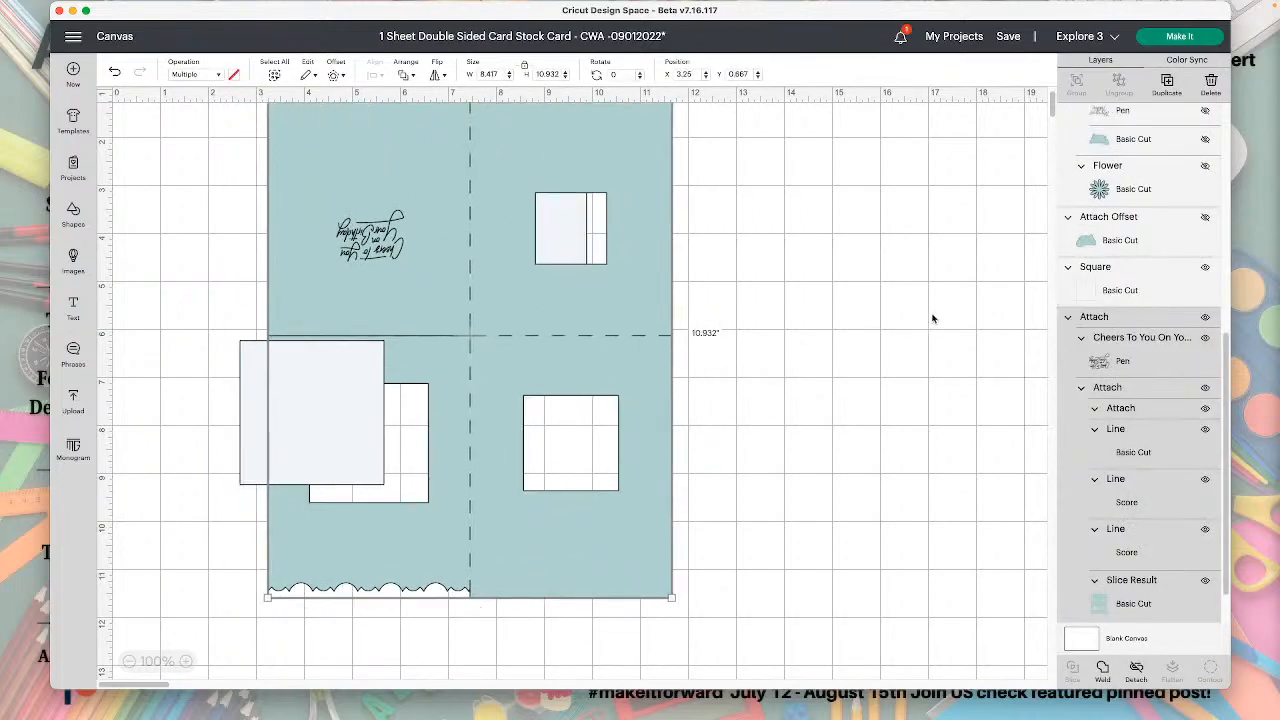
click(930, 314)
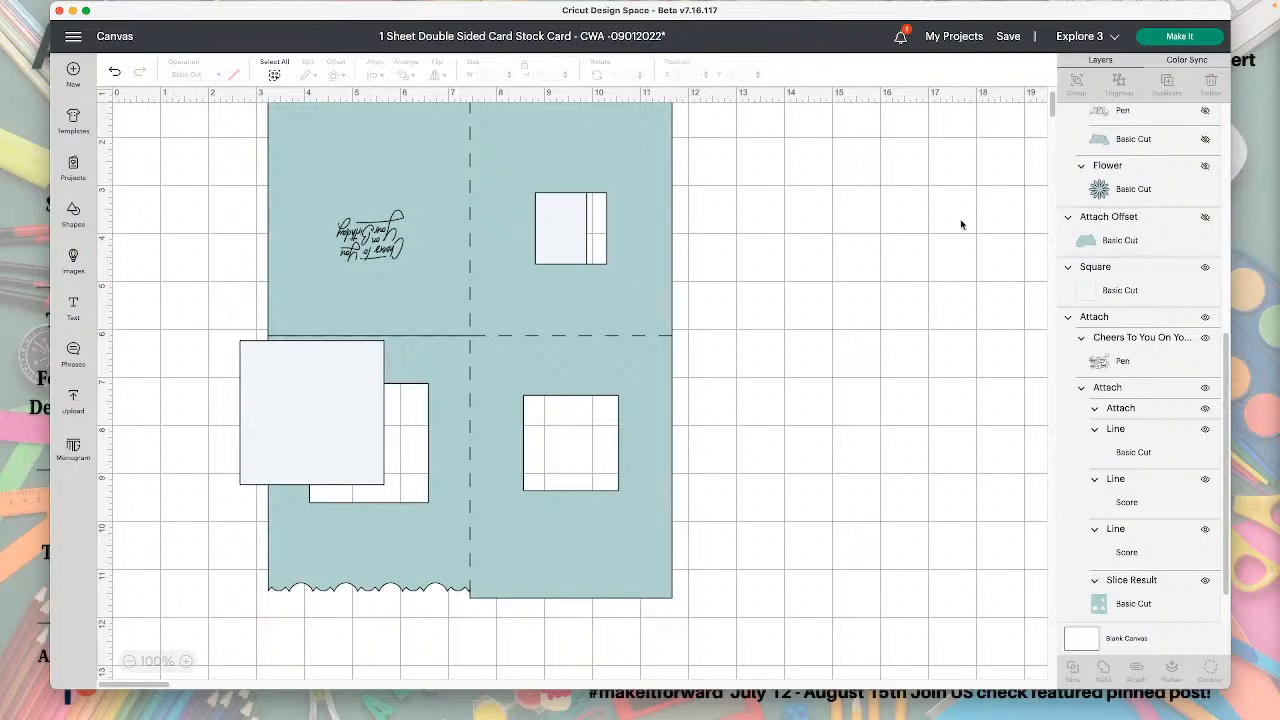
Send the project to mat preparation with all materials loaded On Mat.
click(1087, 38)
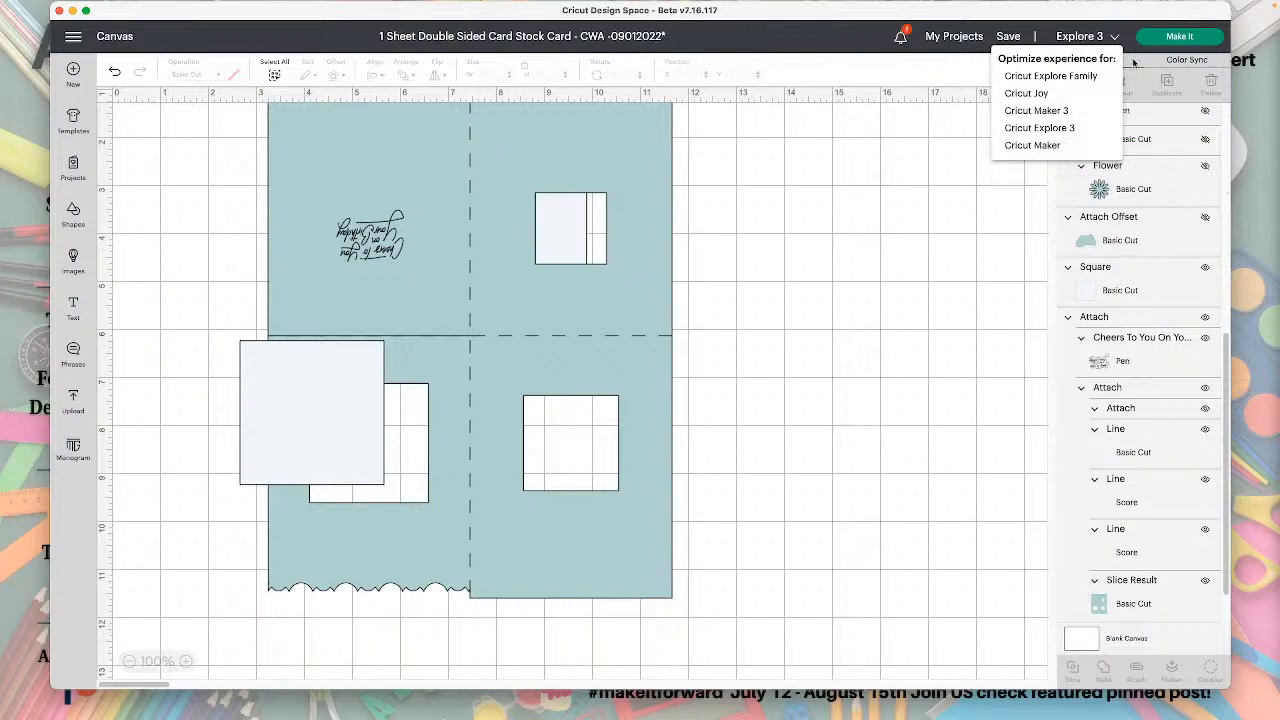
click(1186, 44)
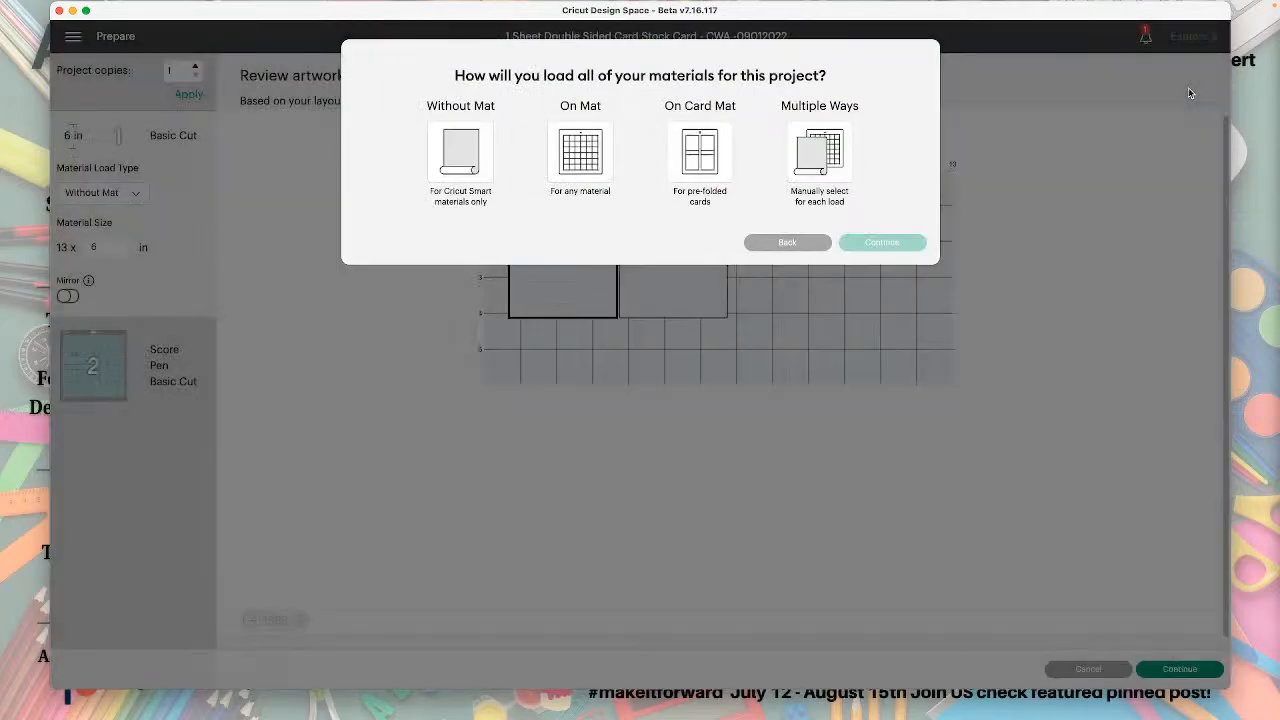
click(594, 155)
click(906, 288)
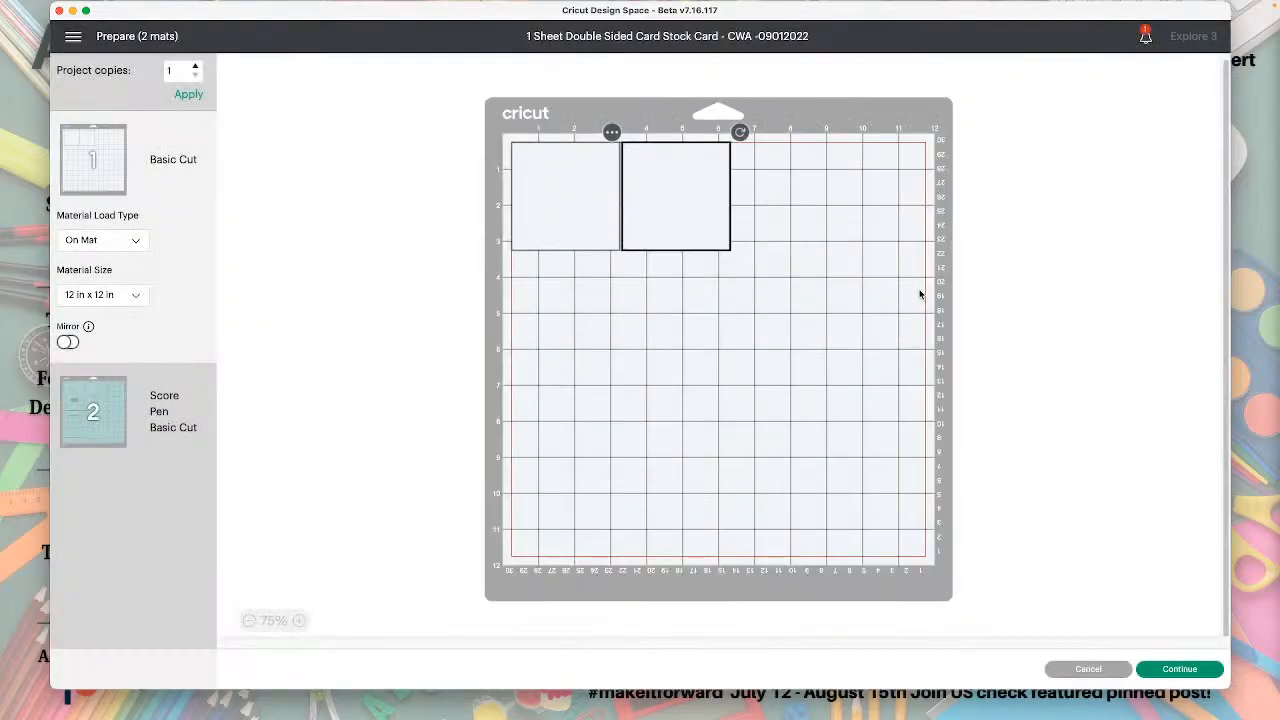
Review the card base mat, continue to the make stage and set its base material to Medium Cardstock – 80 lb (216 gsm).
click(163, 403)
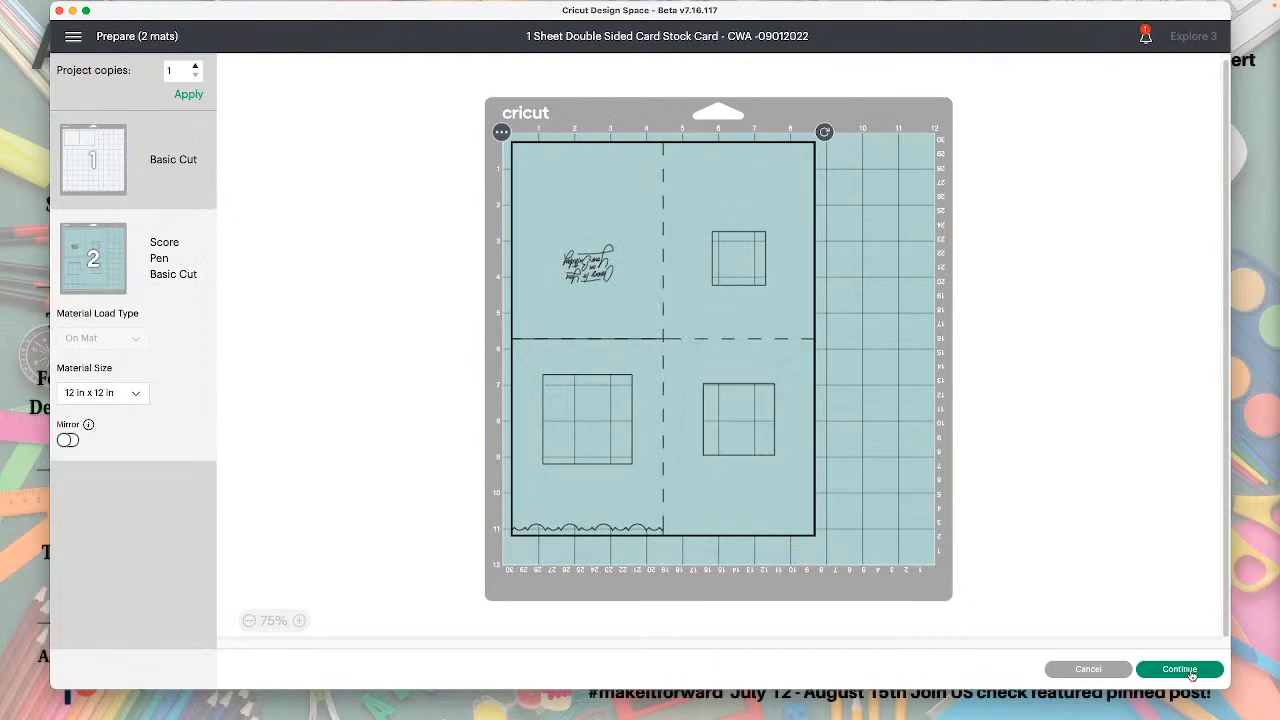
click(1180, 669)
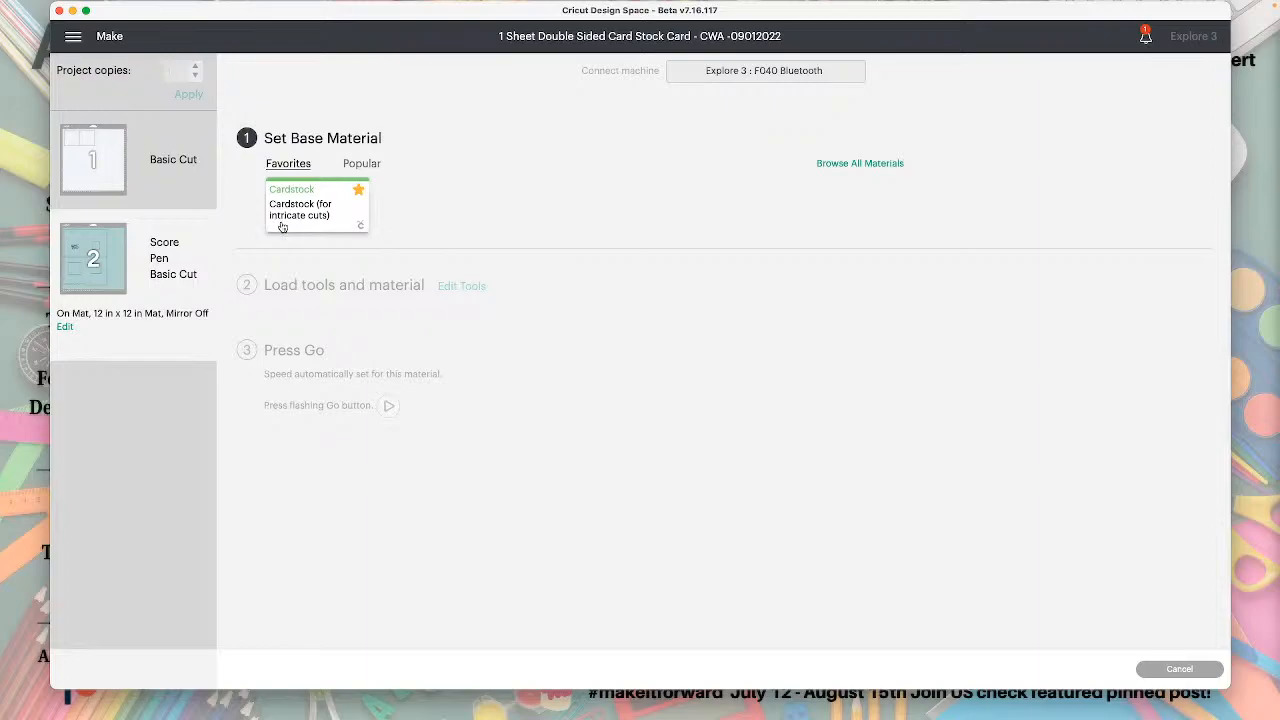
click(353, 166)
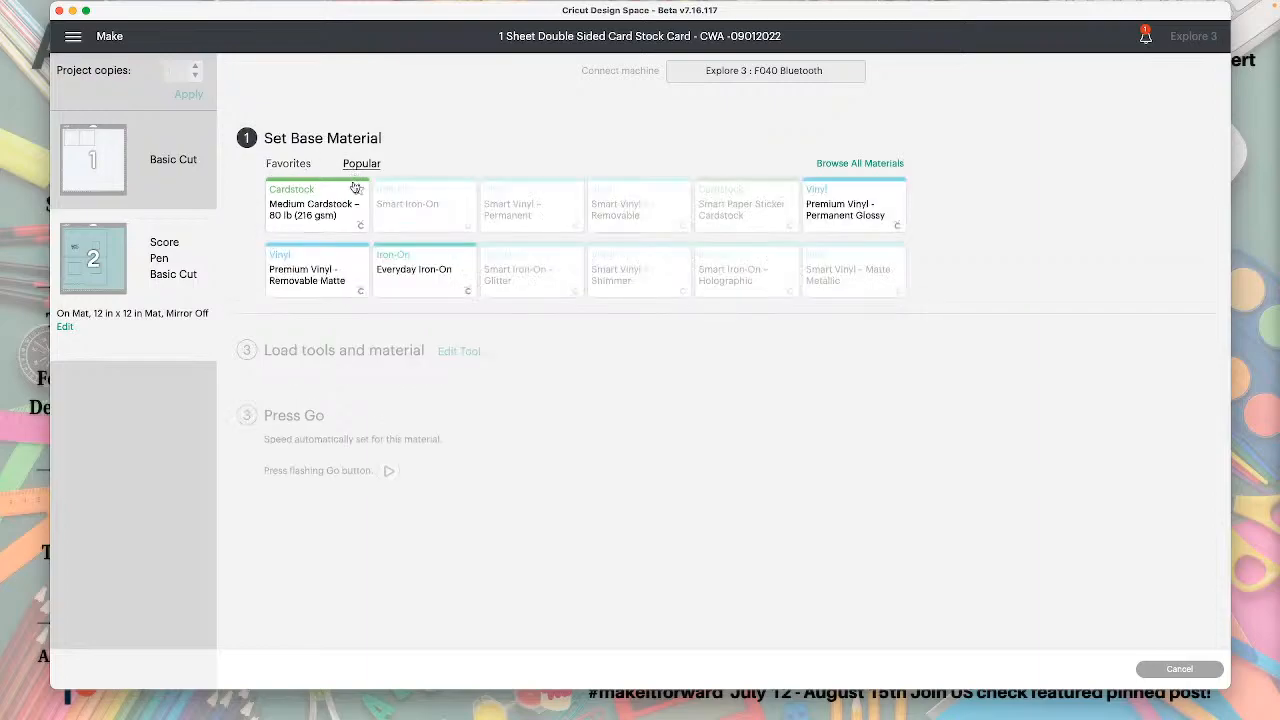
click(338, 206)
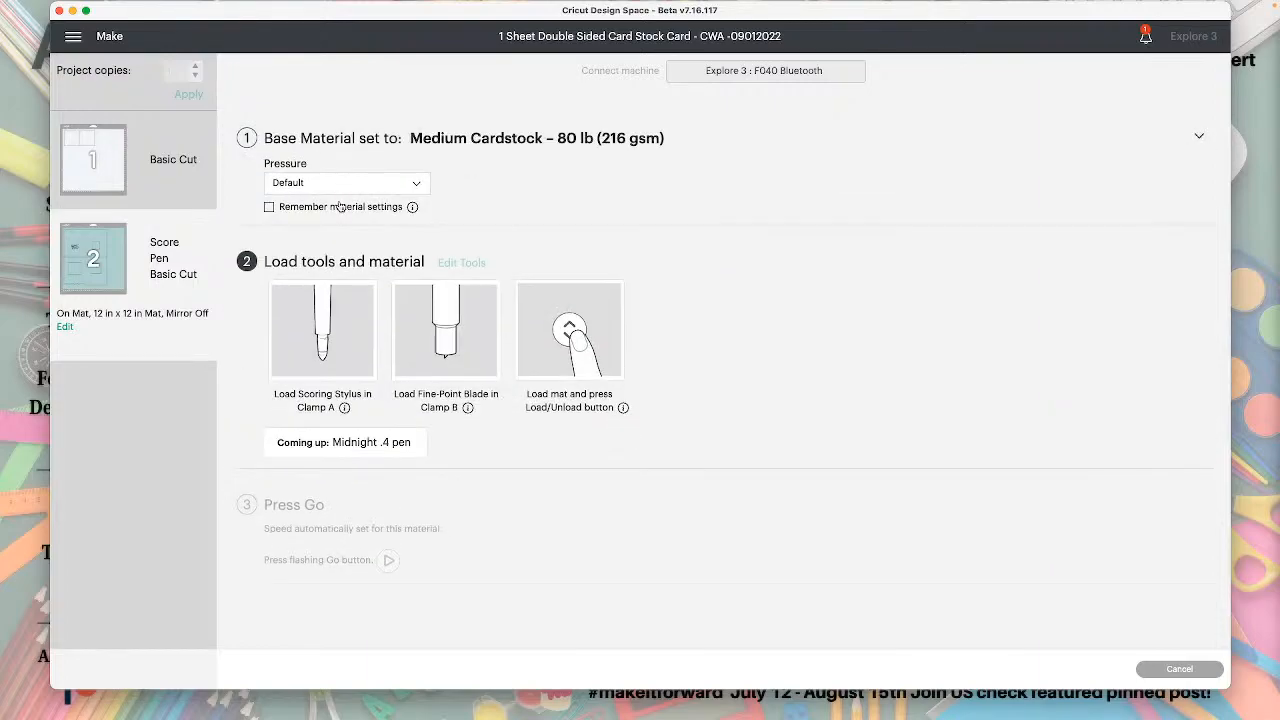